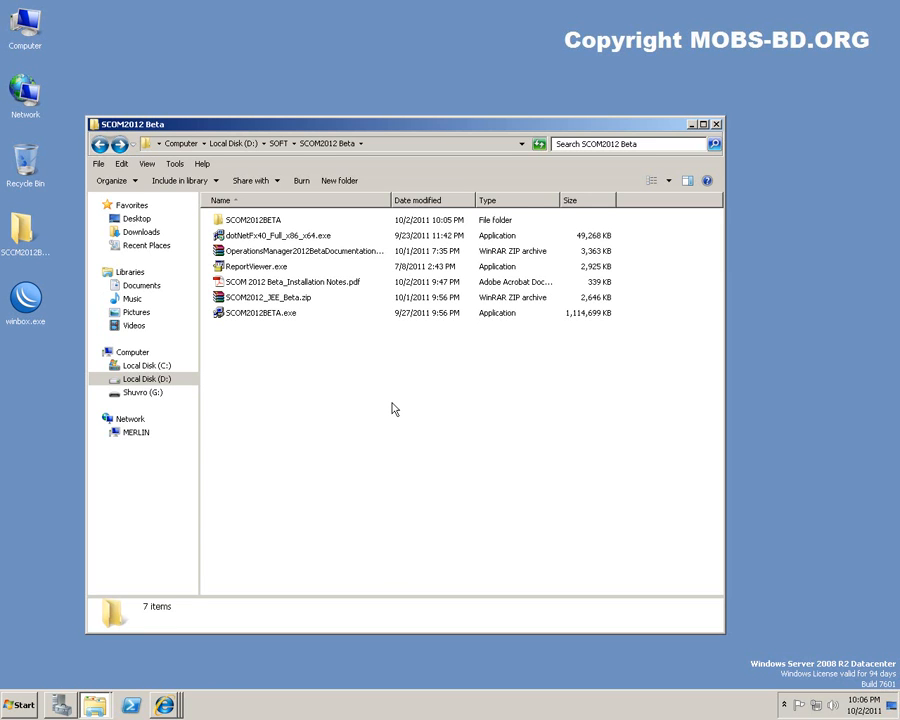
Select SCOM 2012 Beta_Installation Notes.pdf and minimize the SCOM2012 Beta folder window.
click(300, 283)
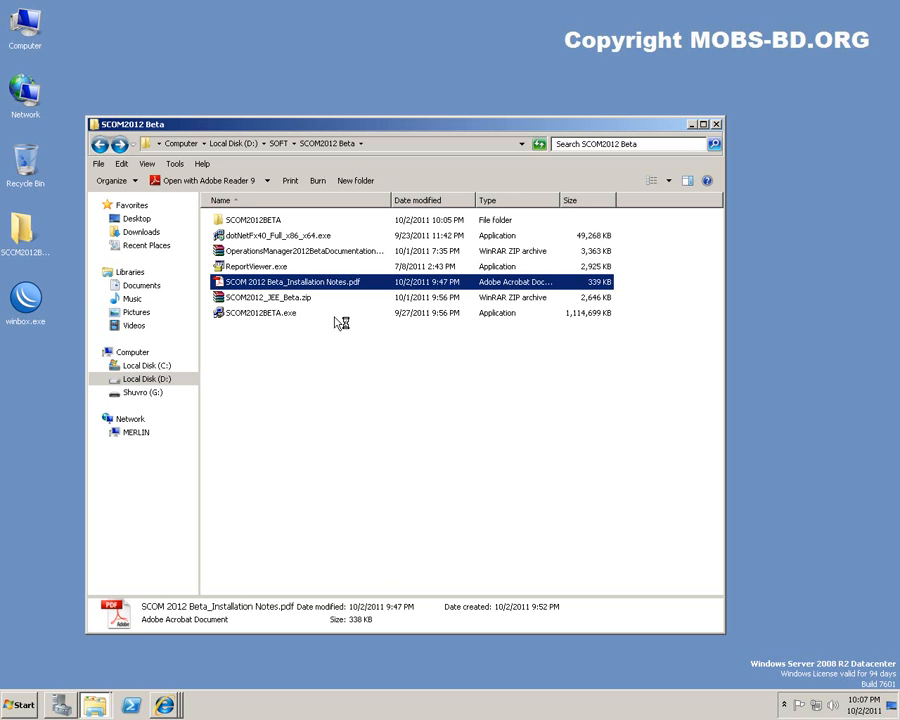
click(690, 125)
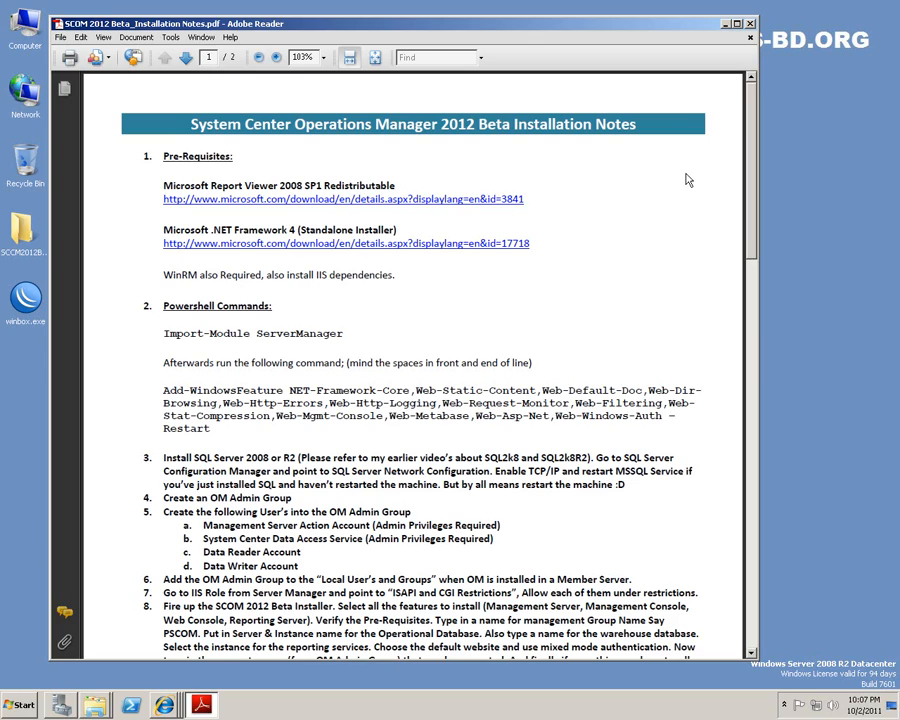
Scroll to page 2 of the notes and open the Create a Dashboard View link in Internet Explorer.
scroll(685, 170, down, 5)
scroll(686, 172, down, 10)
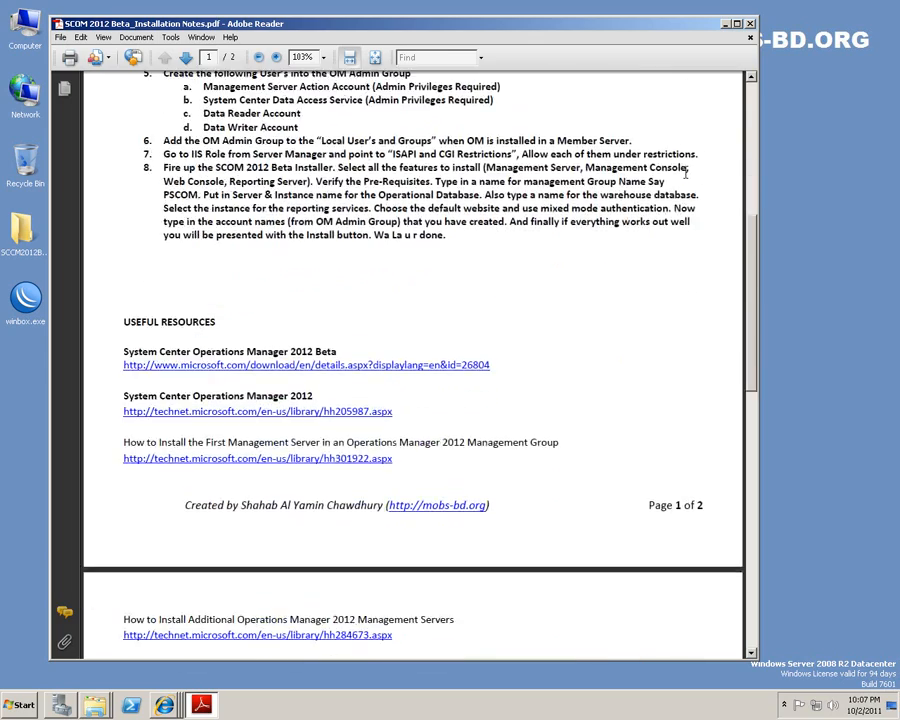
scroll(686, 180, up, 15)
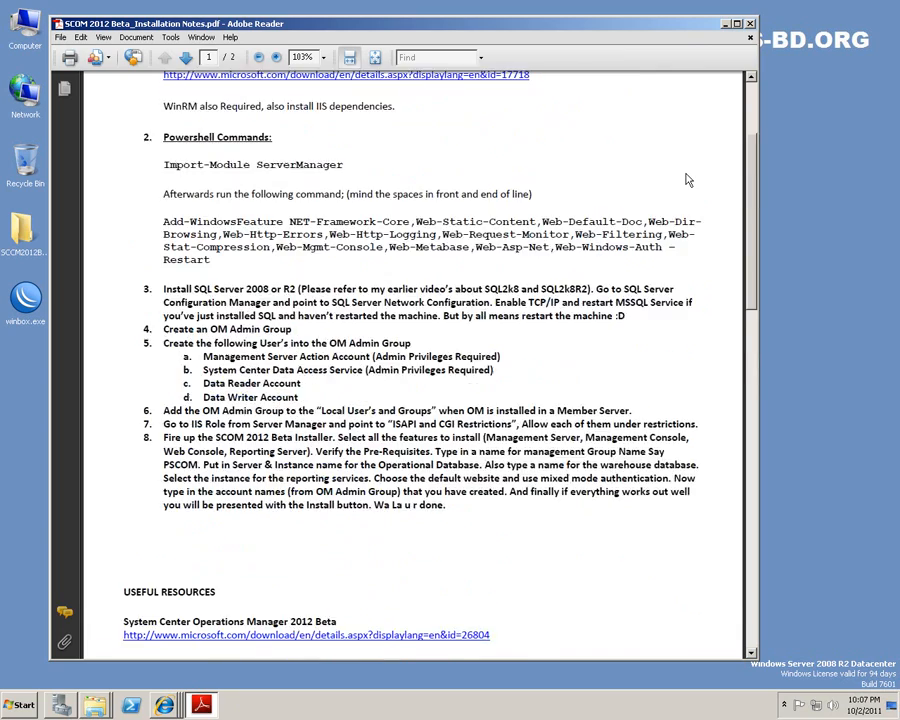
scroll(687, 178, down, 1)
scroll(688, 180, up, 2)
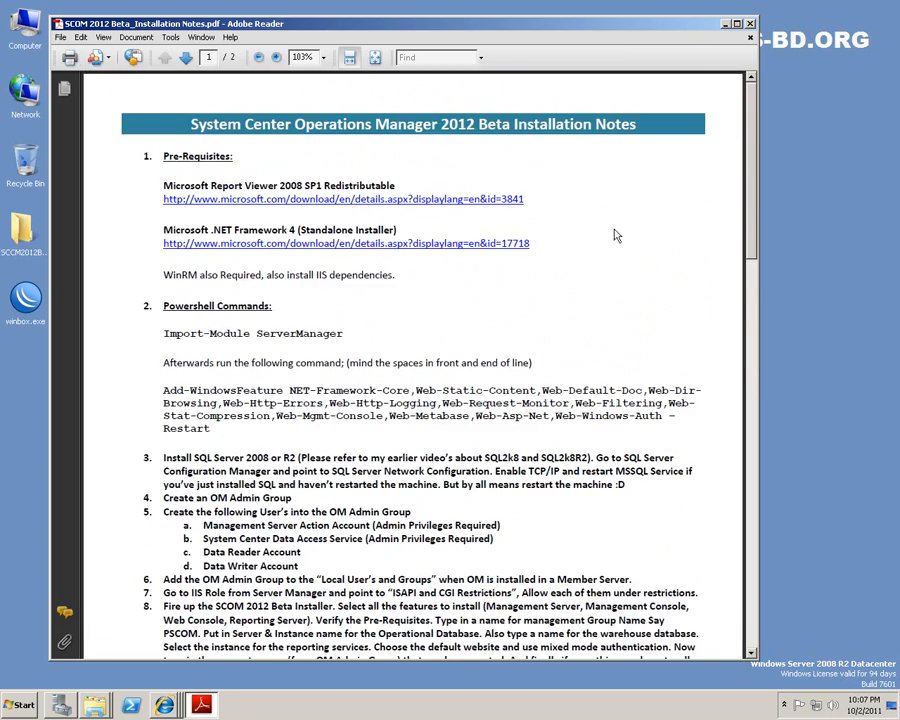
scroll(615, 228, down, 3)
scroll(614, 230, down, 3)
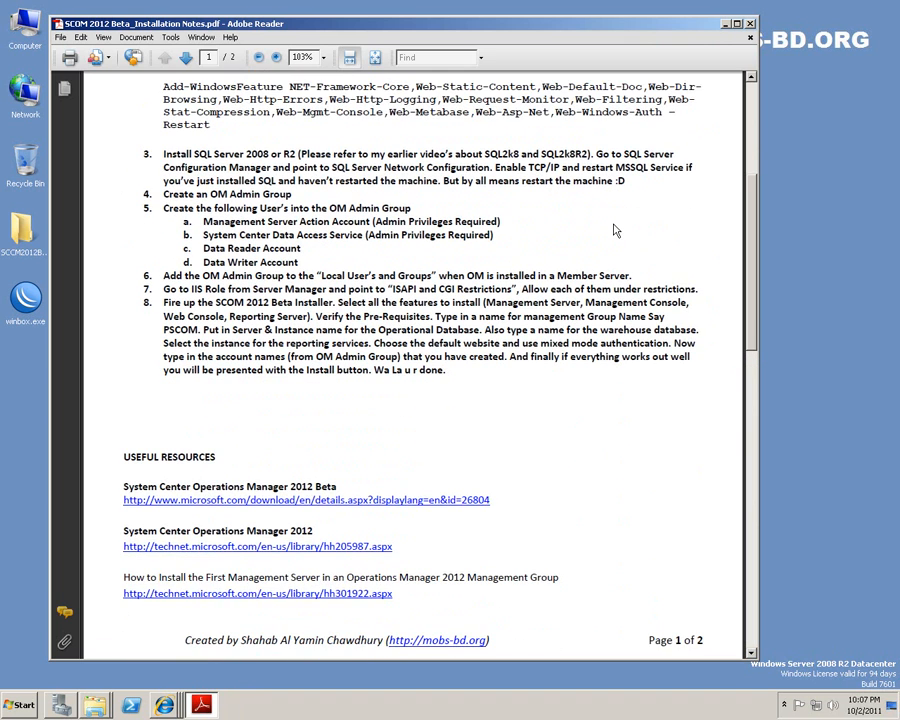
scroll(577, 430, down, 4)
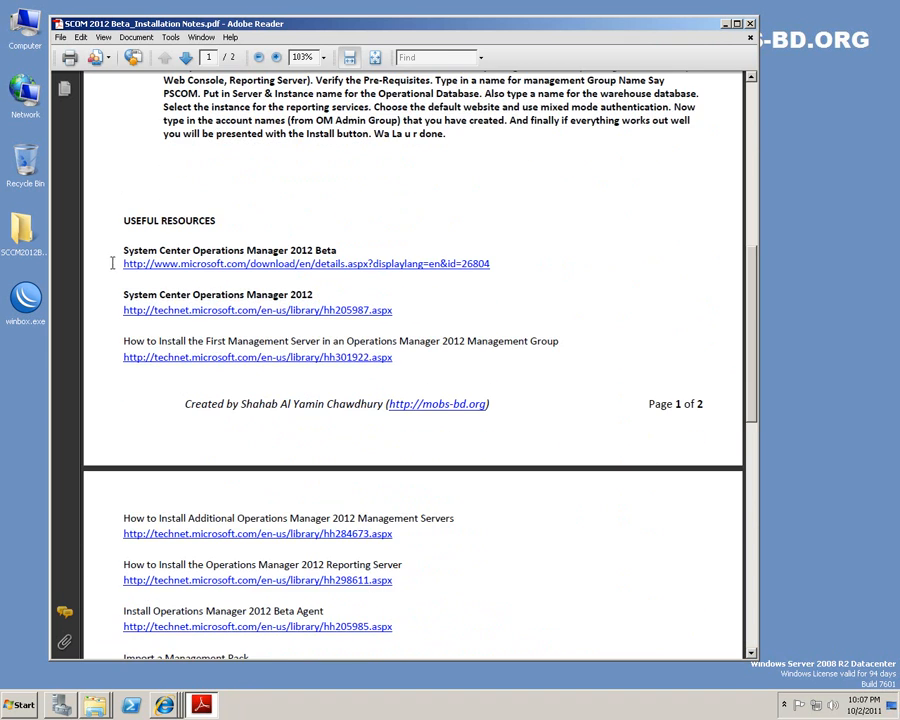
scroll(300, 330, down, 3)
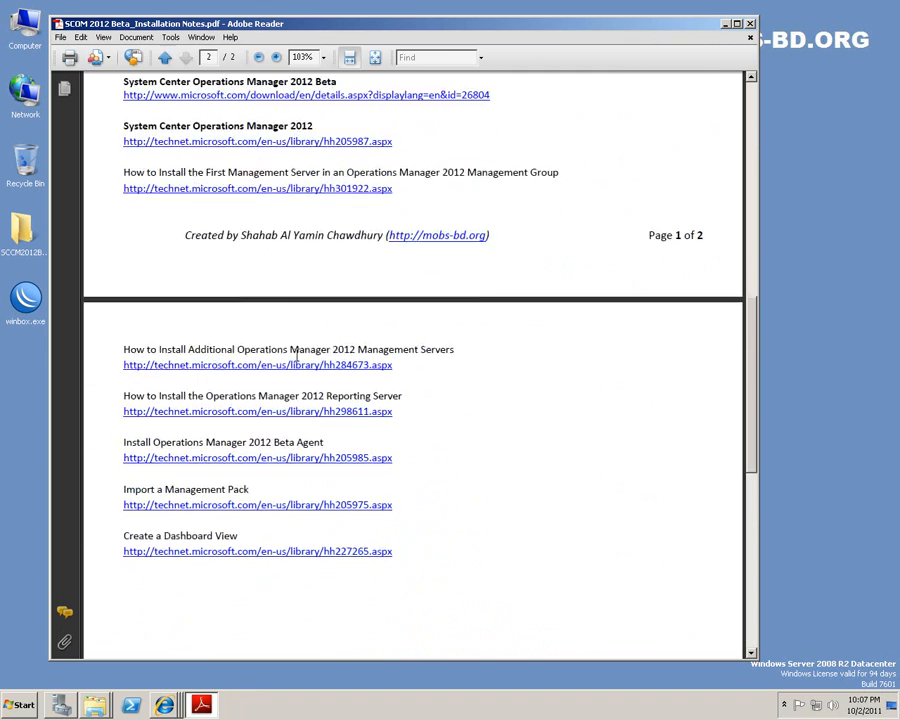
scroll(296, 340, up, 1)
click(243, 619)
mouse_move(164, 705)
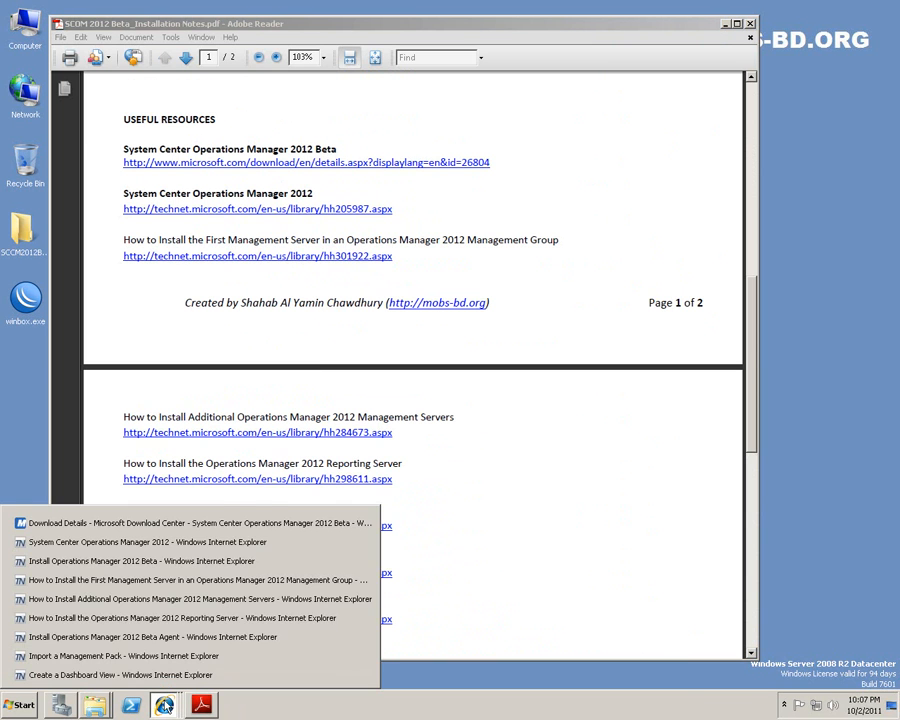
click(113, 672)
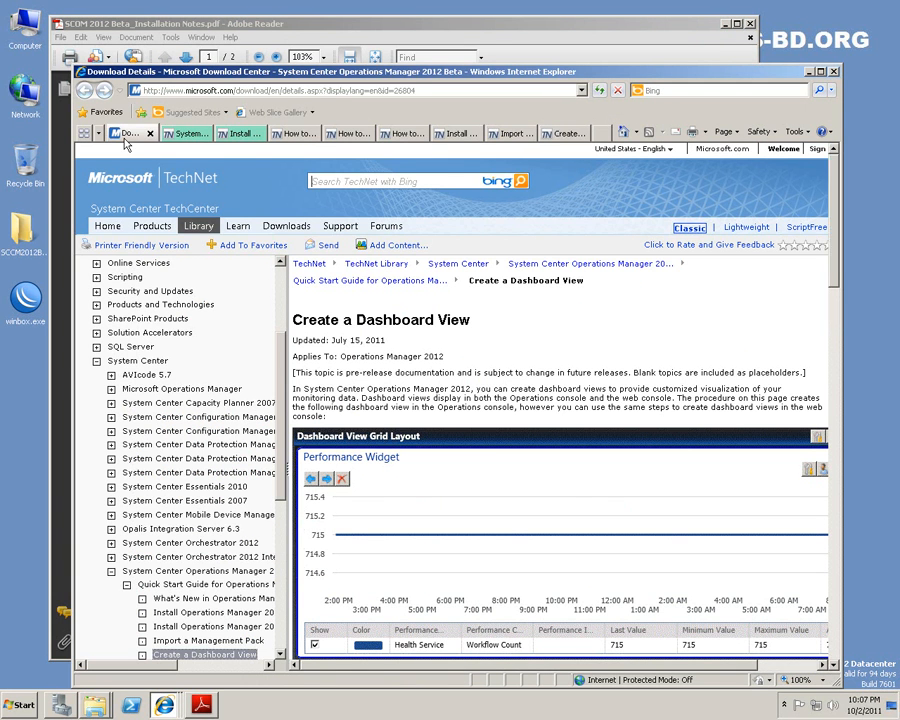
Maximize the Operations Manager 2012 Beta Download Details page and highlight its System requirements heading.
click(135, 133)
double_click(312, 72)
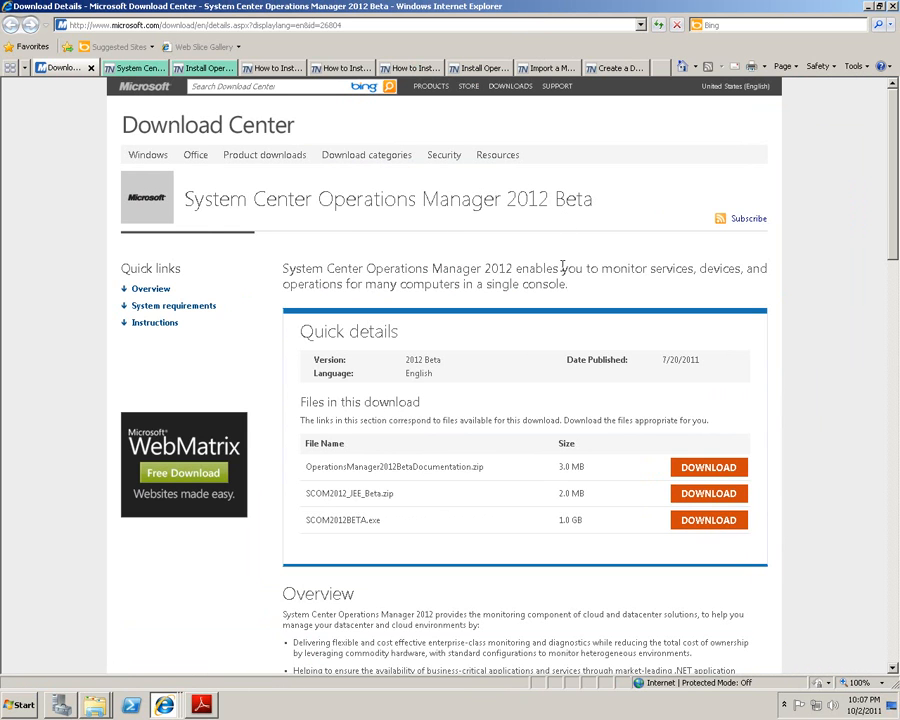
scroll(549, 241, down, 4)
scroll(548, 240, up, 2)
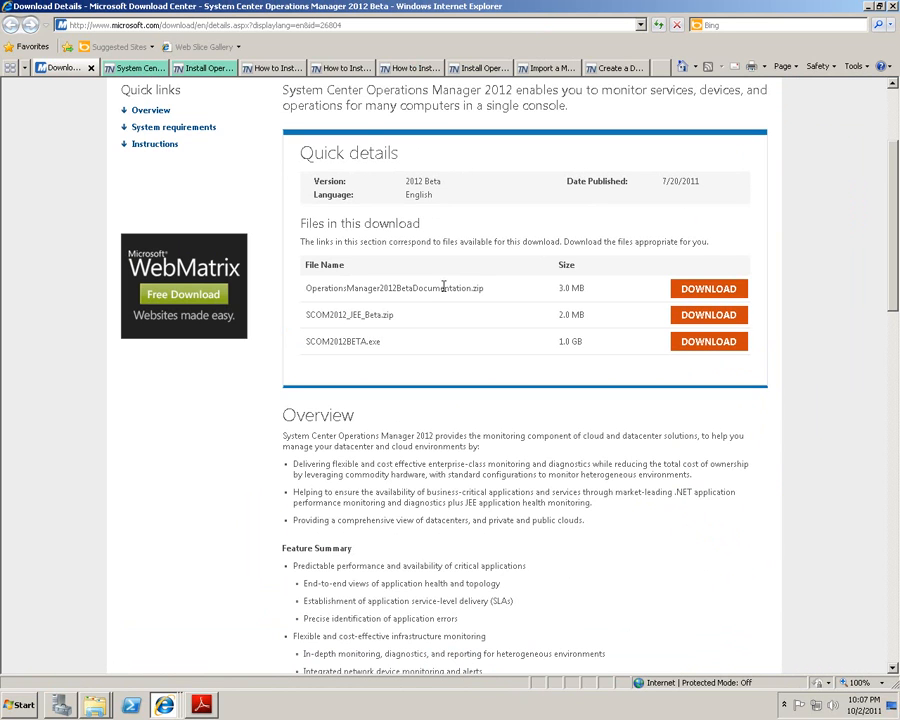
scroll(627, 290, down, 6)
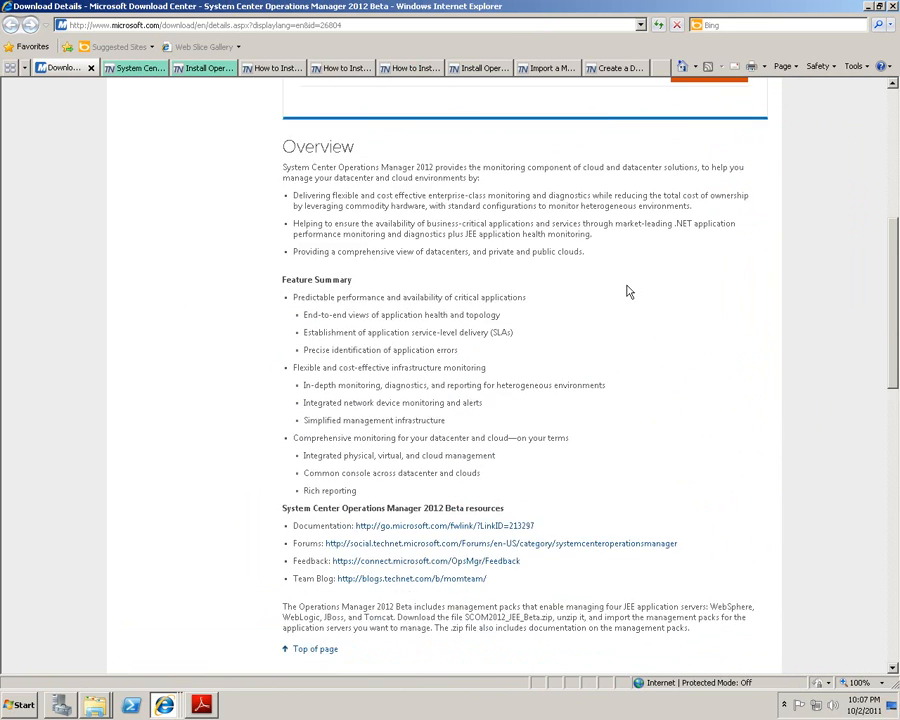
scroll(627, 290, down, 2)
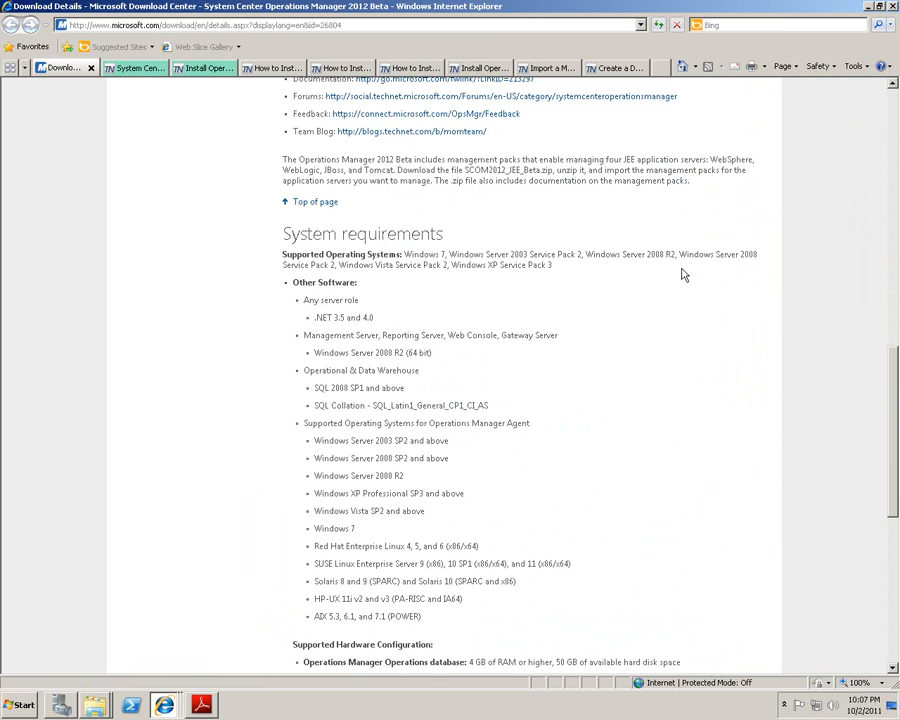
mouse_move(281, 233)
mouse_down()
mouse_move(441, 238)
mouse_move(295, 238)
mouse_up()
click(441, 238)
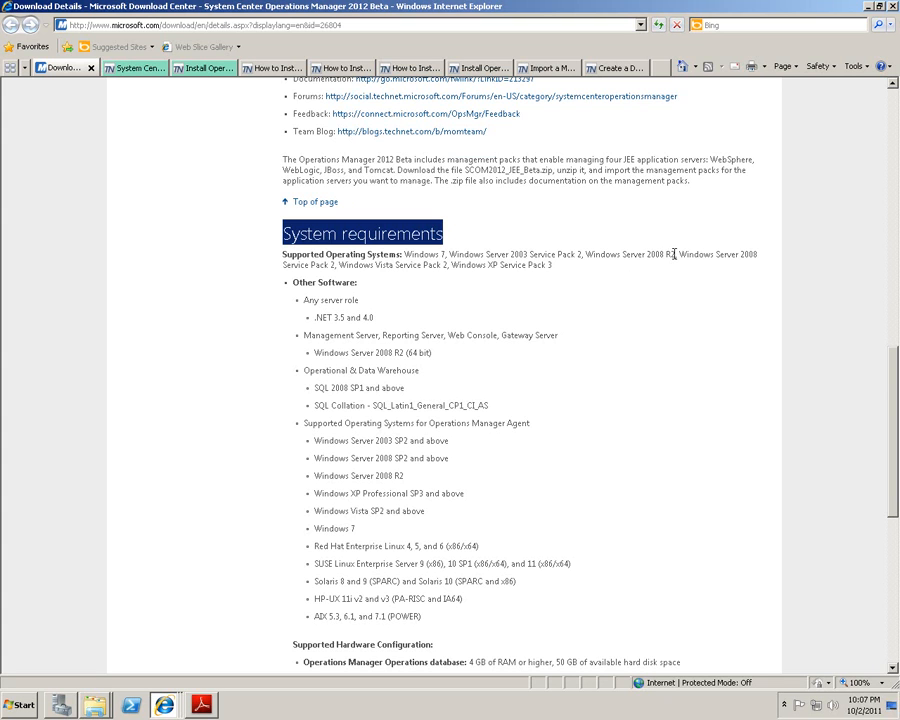
drag(674, 253, 586, 254)
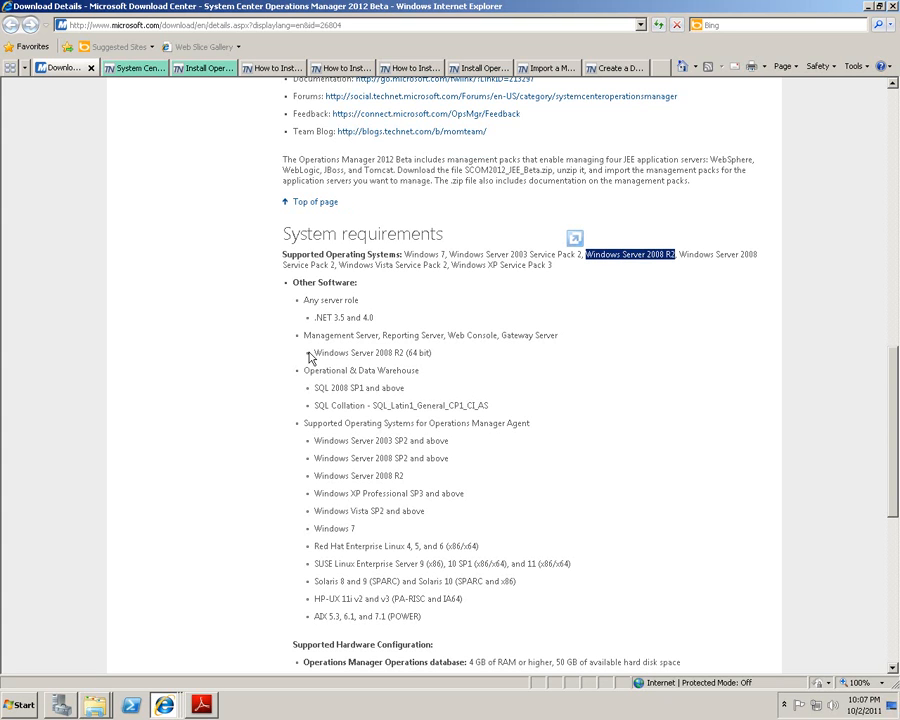
drag(312, 318, 376, 322)
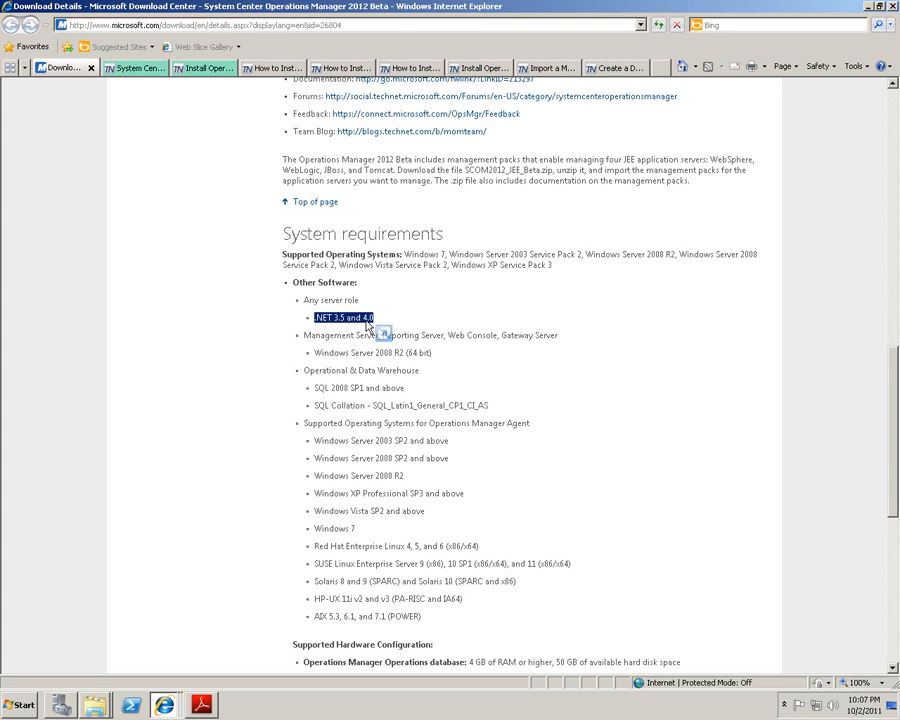
click(405, 325)
drag(406, 352, 434, 355)
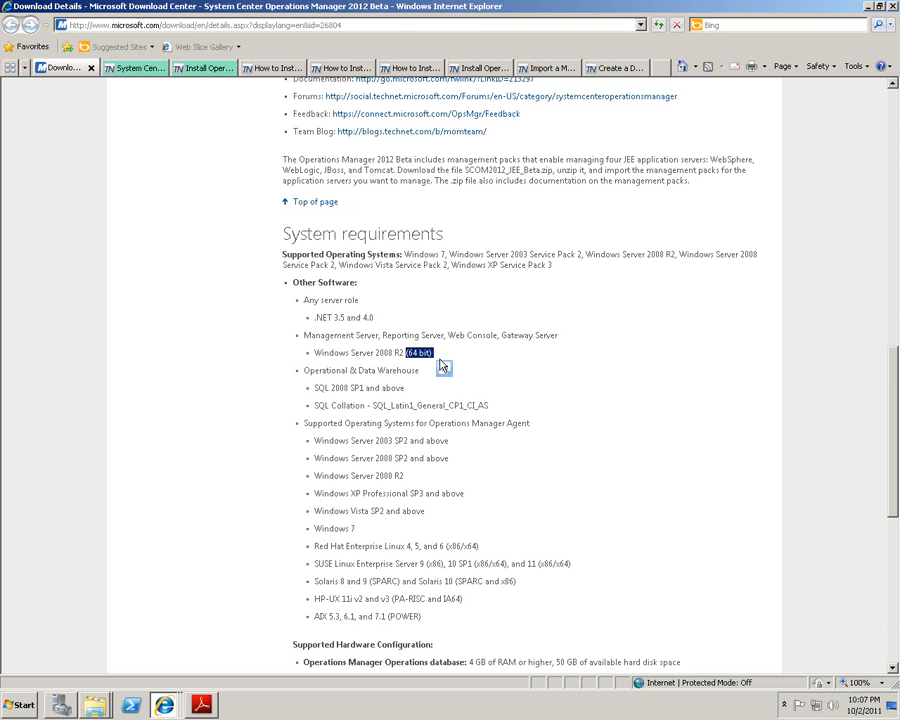
drag(318, 392, 403, 397)
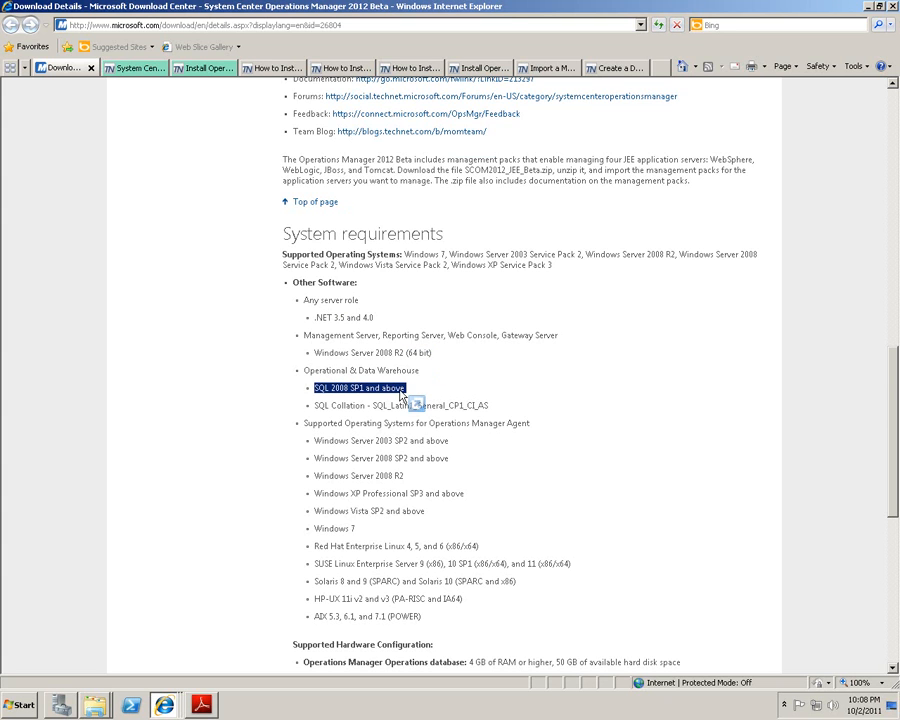
click(403, 391)
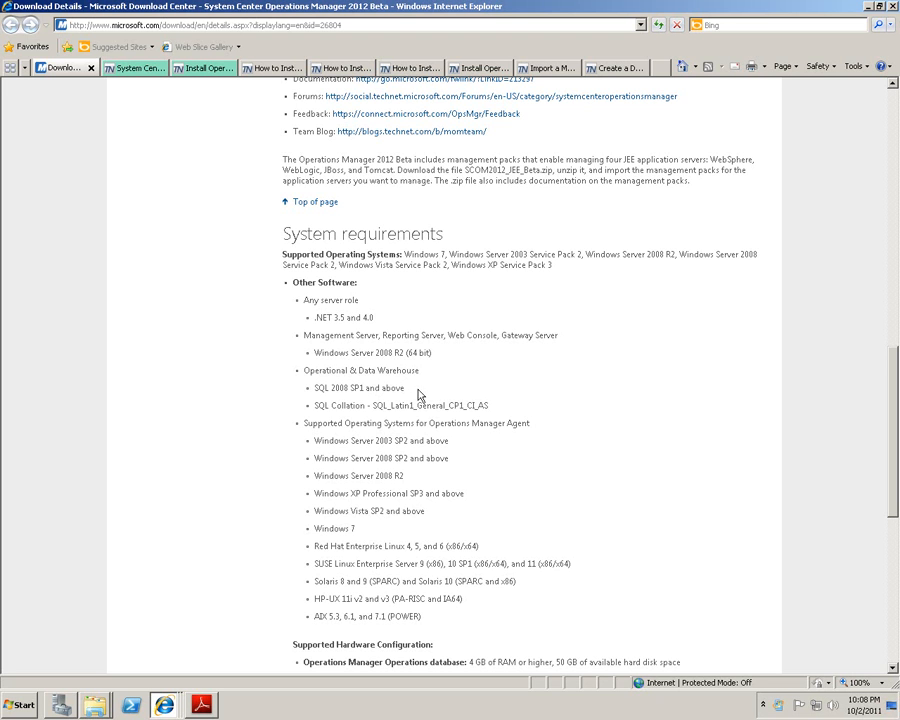
scroll(410, 392, down, 5)
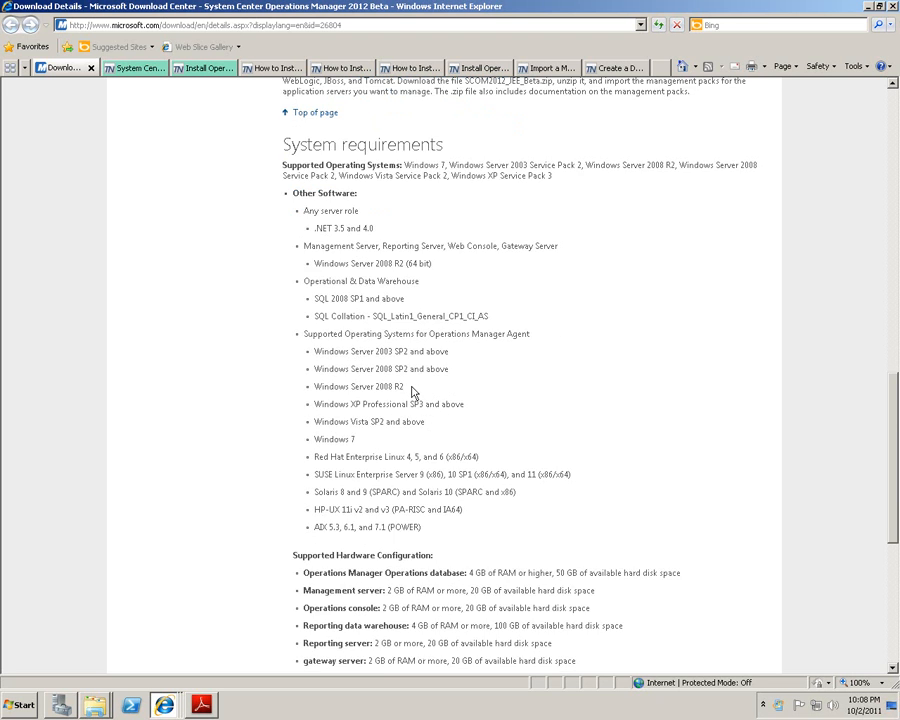
scroll(412, 387, up, 3)
scroll(412, 387, up, 3)
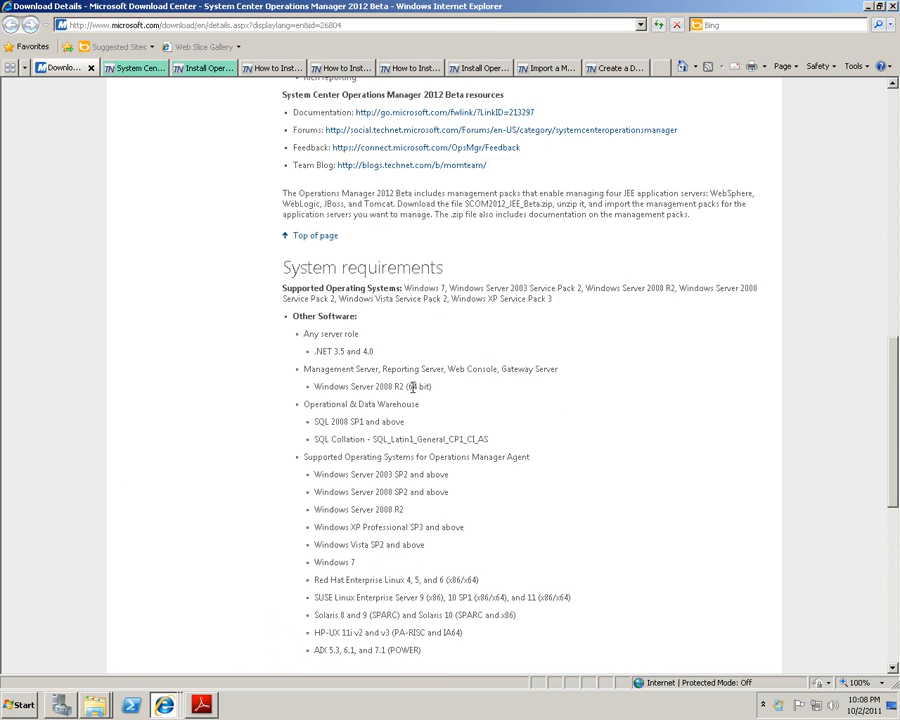
scroll(412, 385, down, 2)
scroll(415, 279, up, 1)
scroll(400, 280, up, 1)
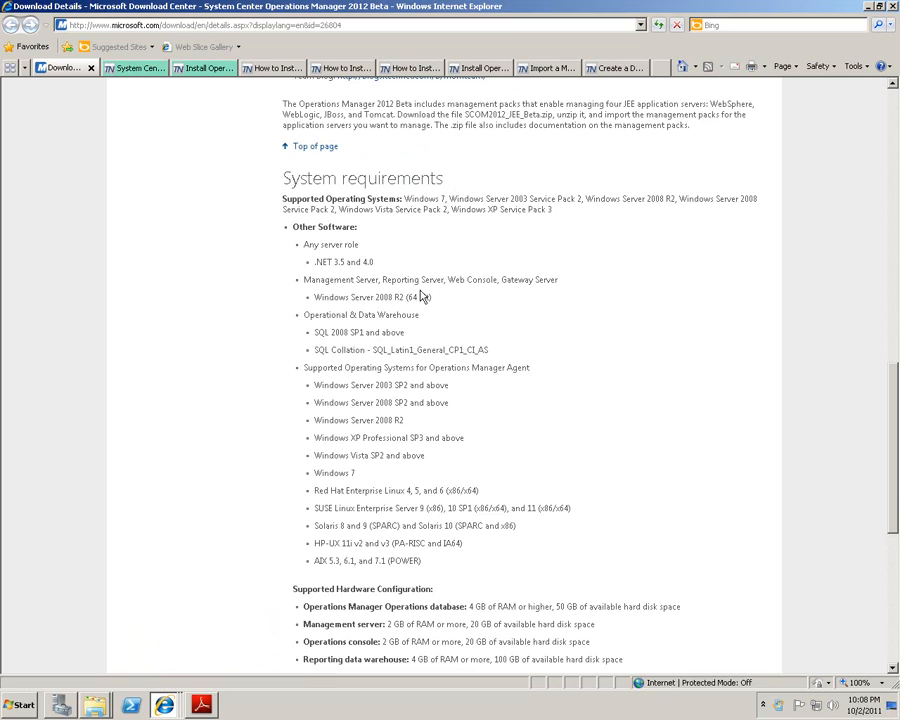
scroll(422, 295, up, 5)
scroll(421, 290, up, 5)
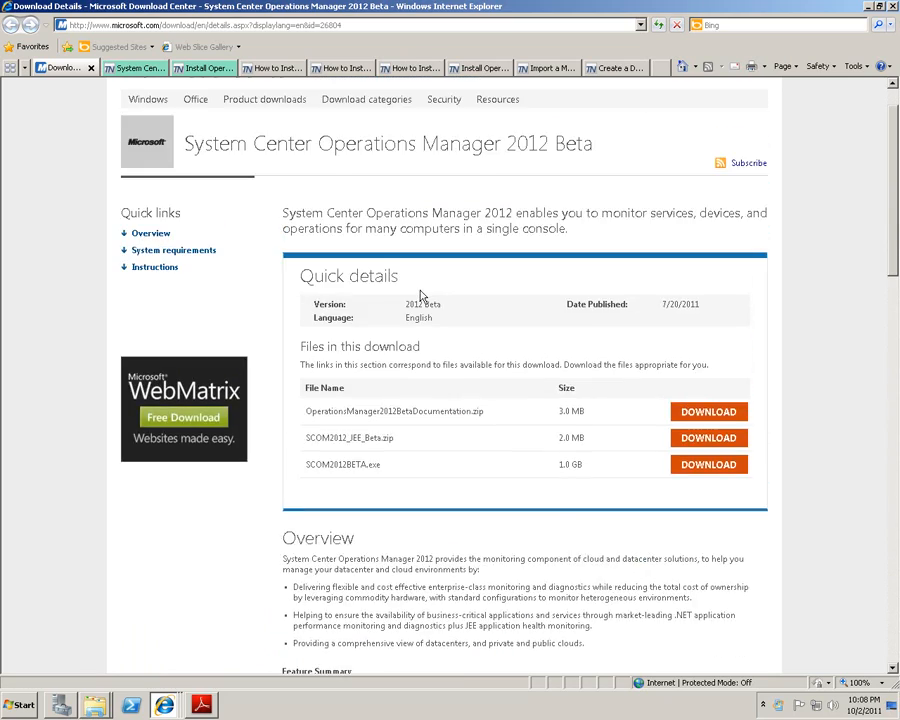
scroll(421, 290, down, 5)
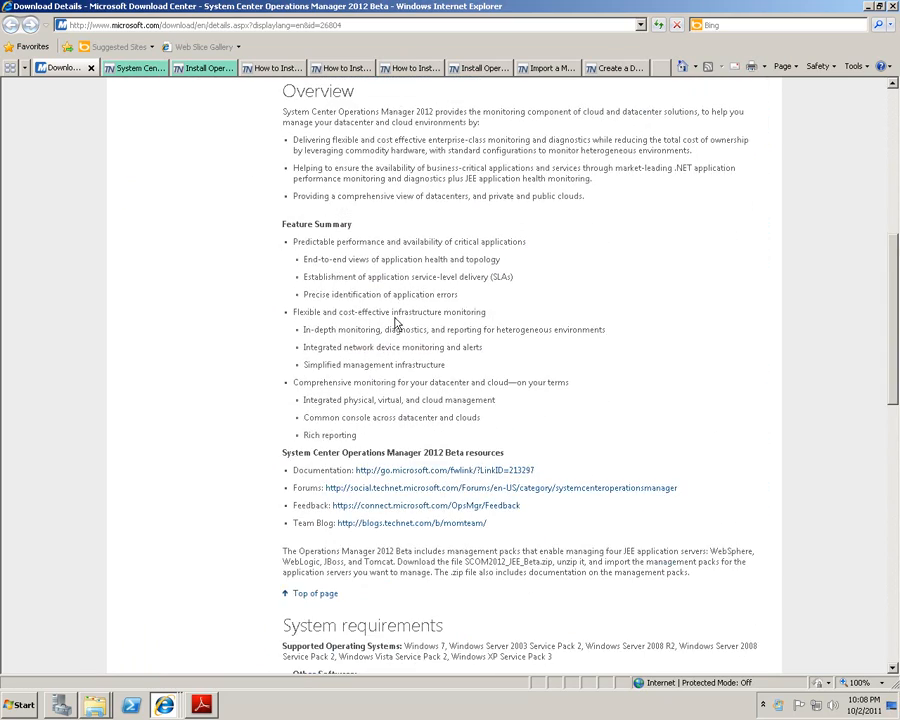
scroll(356, 262, up, 5)
scroll(356, 262, up, 1)
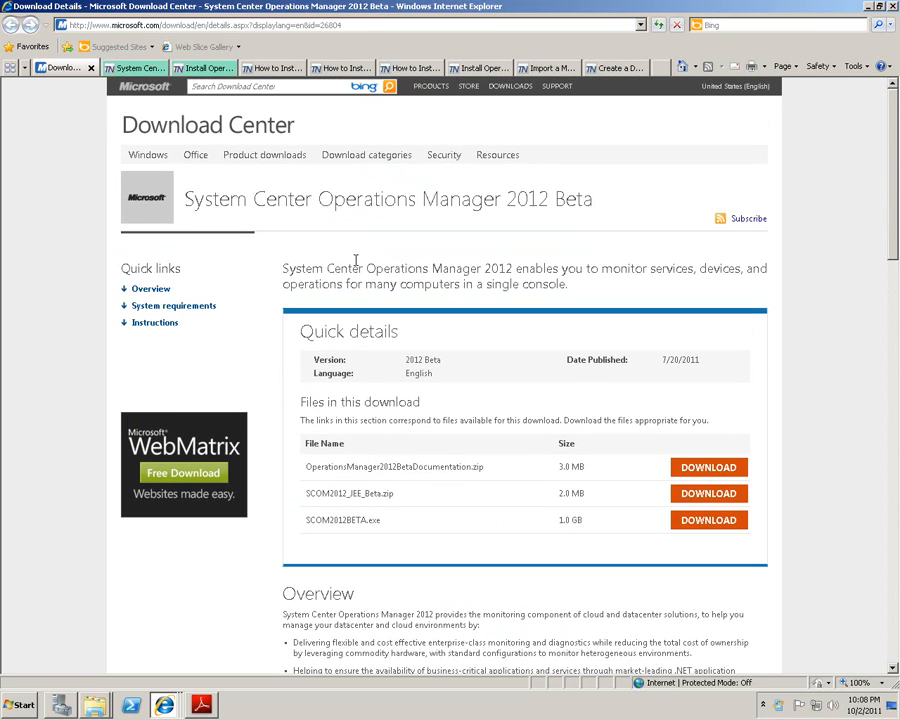
Read through the TechNet Install Operations Manager 2012 Beta guide.
click(157, 72)
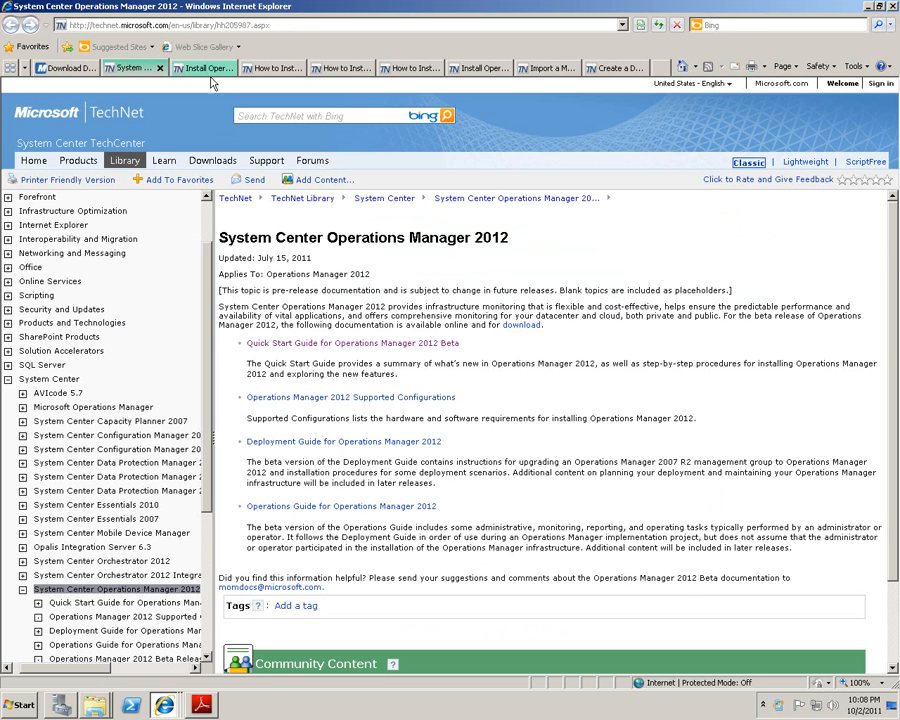
key(ctrl+Tab)
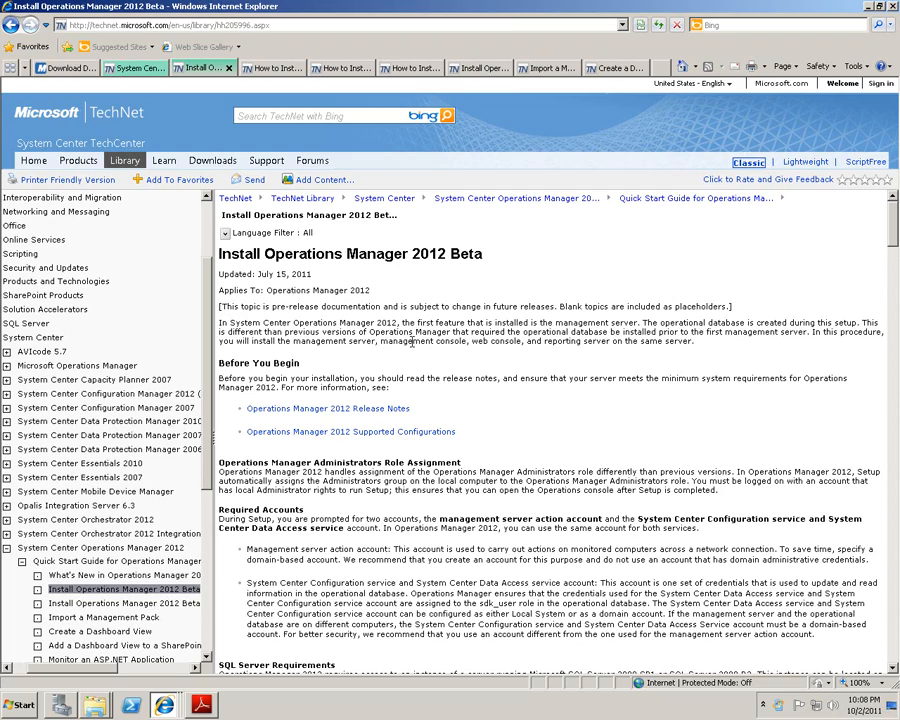
scroll(411, 342, down, 15)
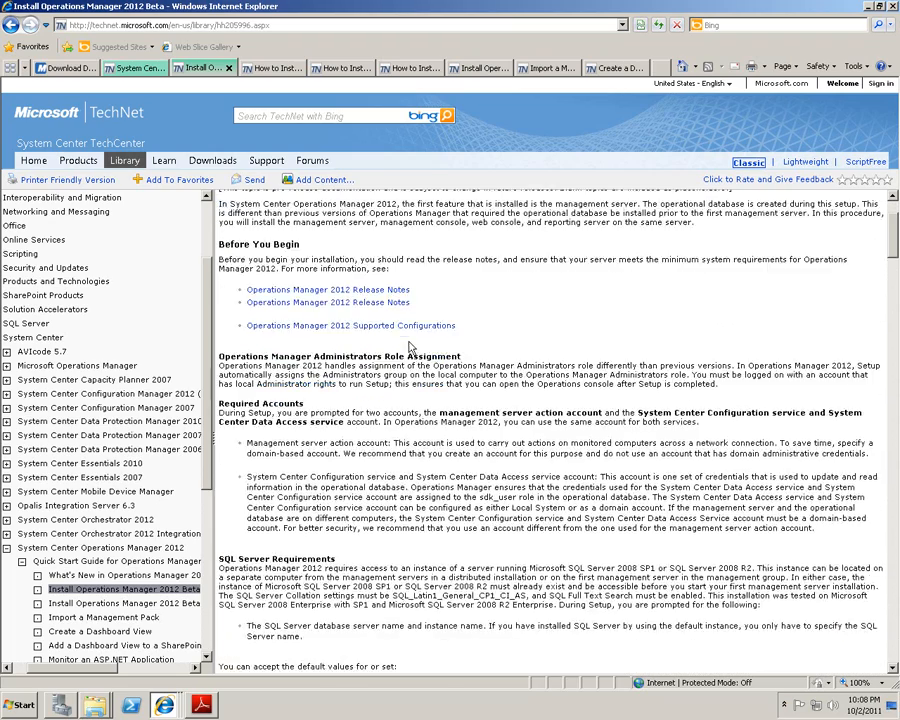
scroll(409, 346, down, 6)
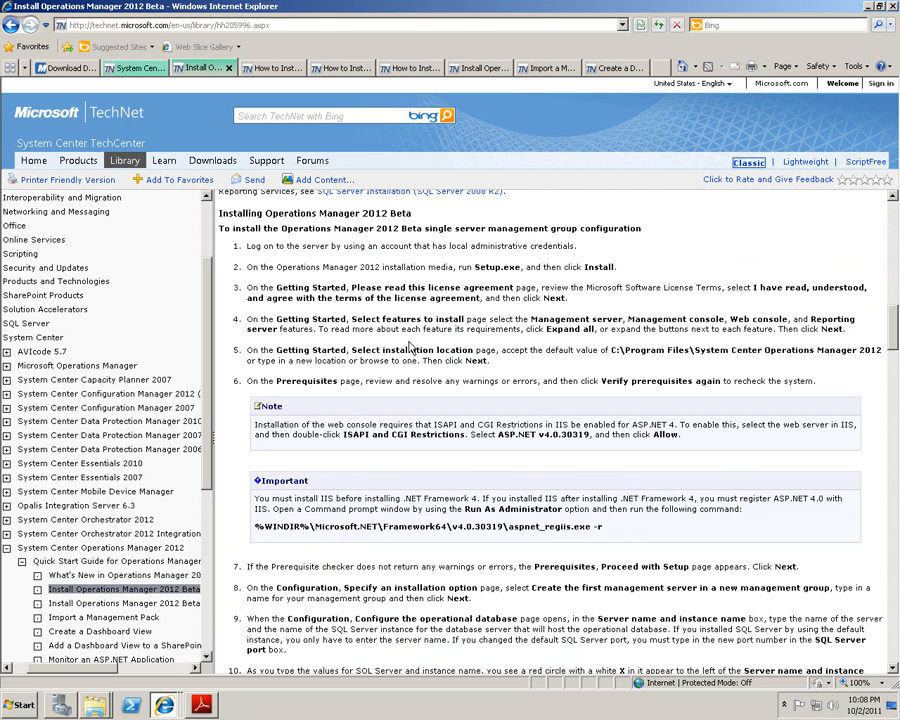
scroll(409, 346, down, 5)
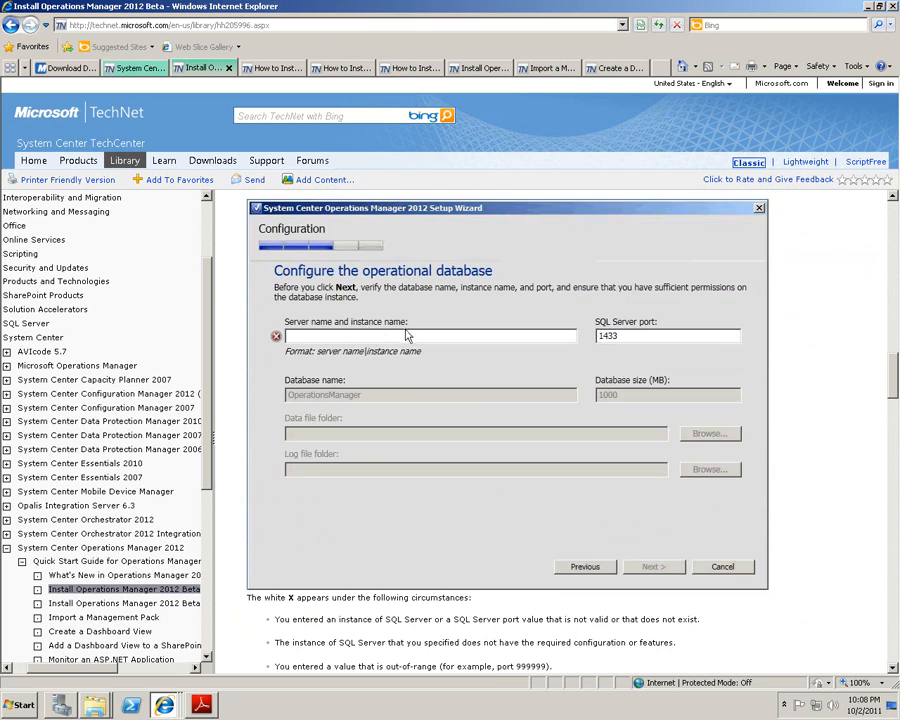
scroll(406, 335, up, 3)
scroll(406, 330, down, 20)
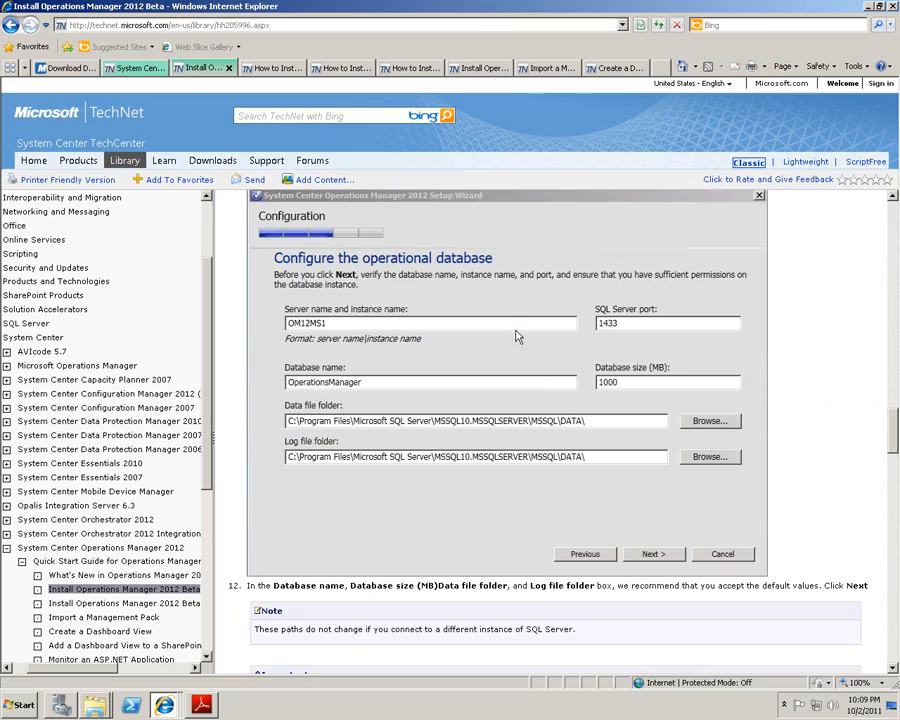
scroll(440, 400, down, 9)
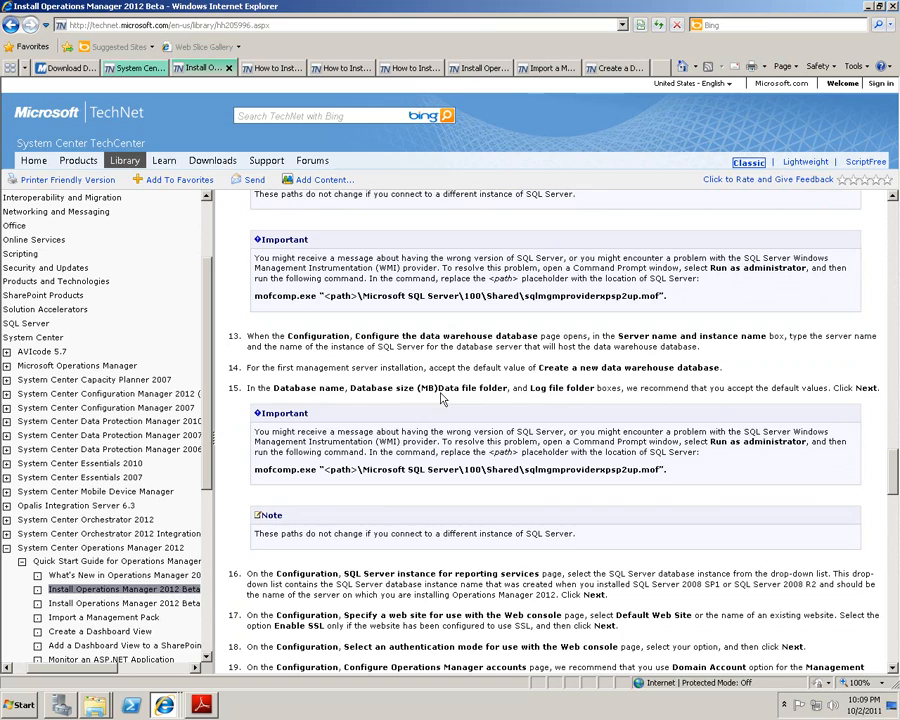
scroll(440, 398, down, 10)
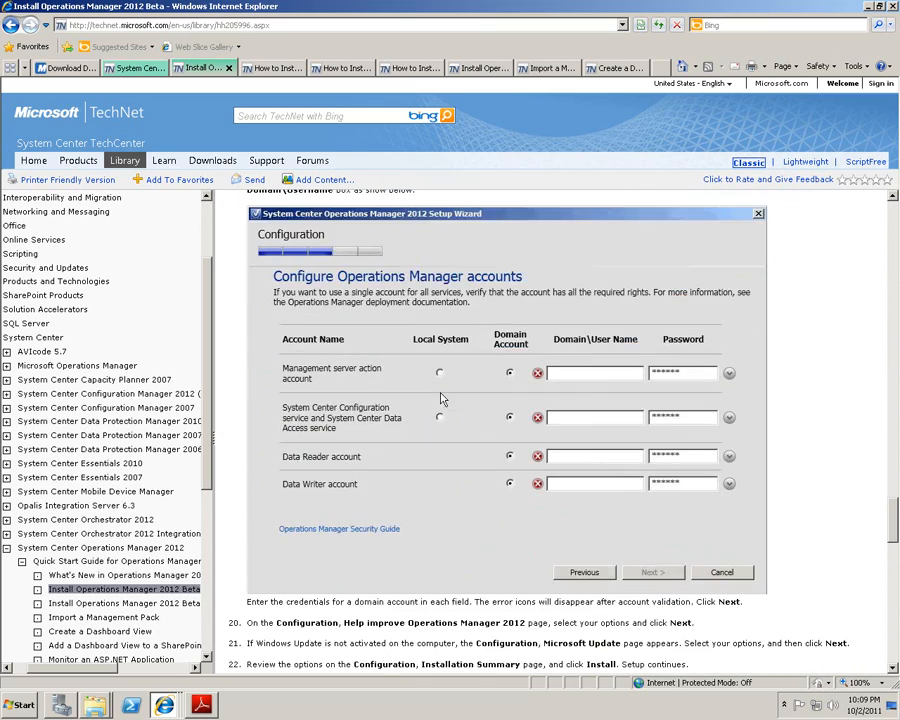
scroll(608, 377, down, 6)
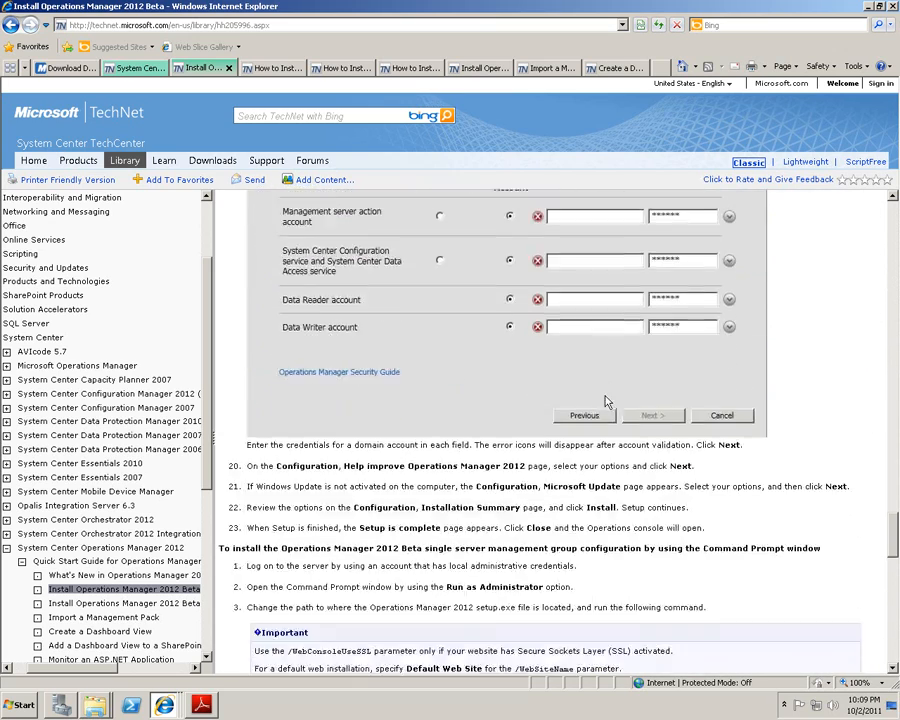
scroll(604, 398, down, 7)
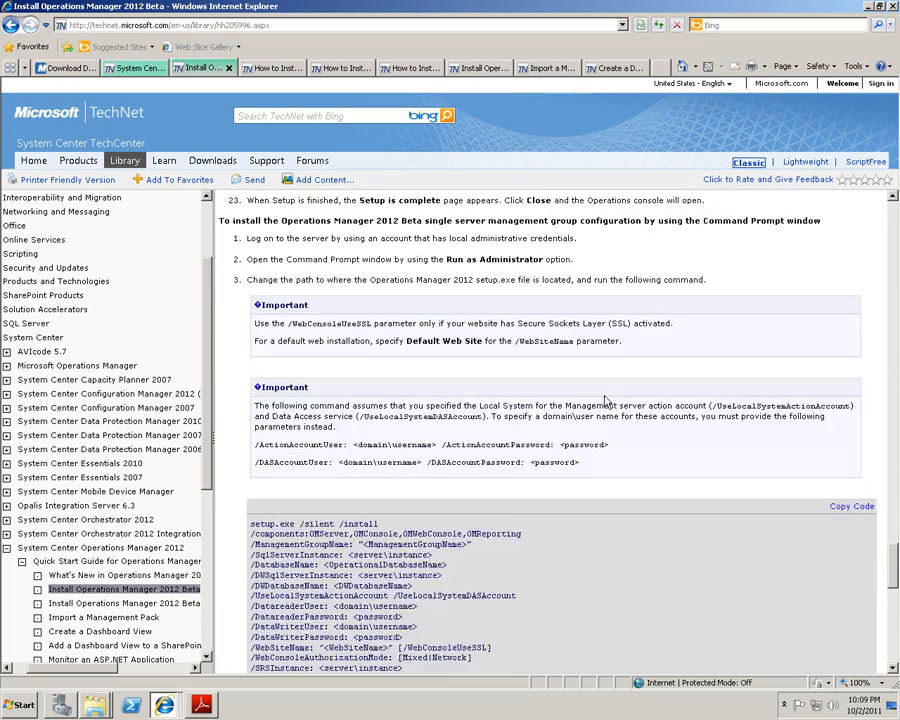
scroll(604, 401, up, 20)
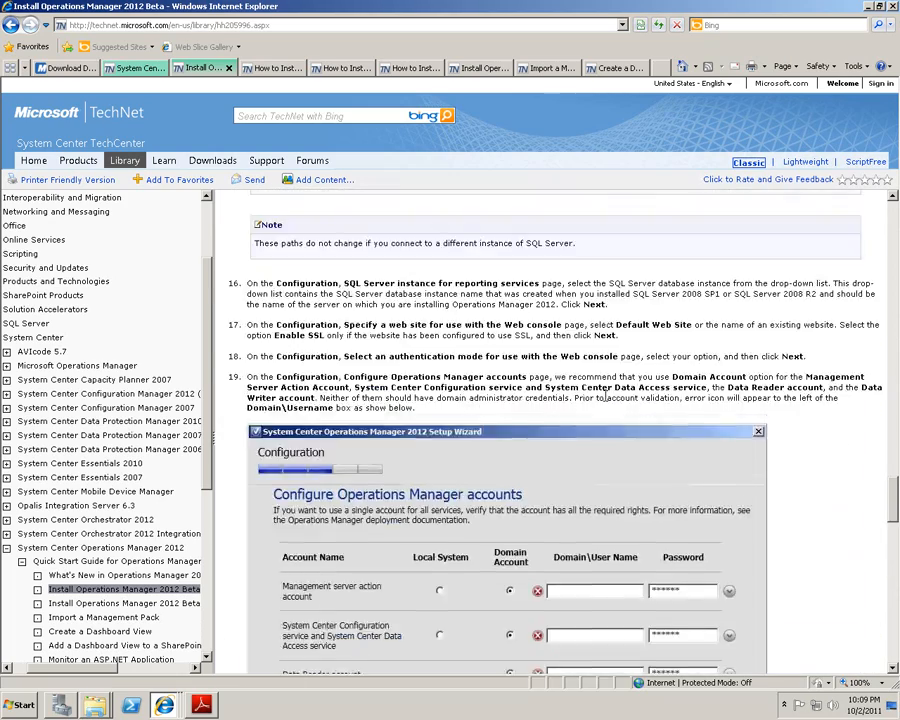
scroll(604, 401, up, 20)
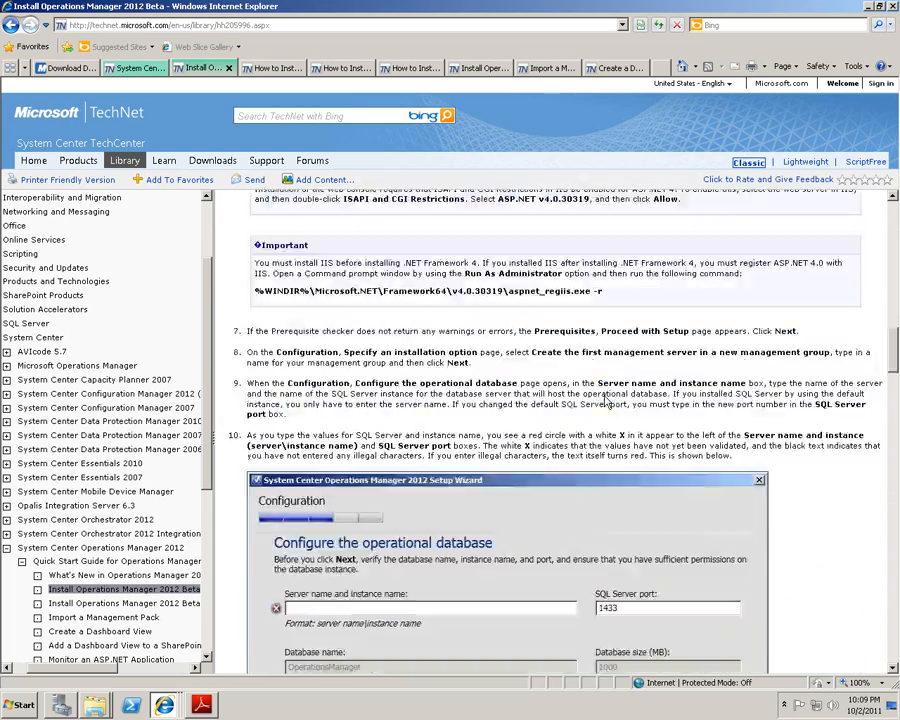
scroll(604, 402, down, 16)
scroll(600, 398, up, 4)
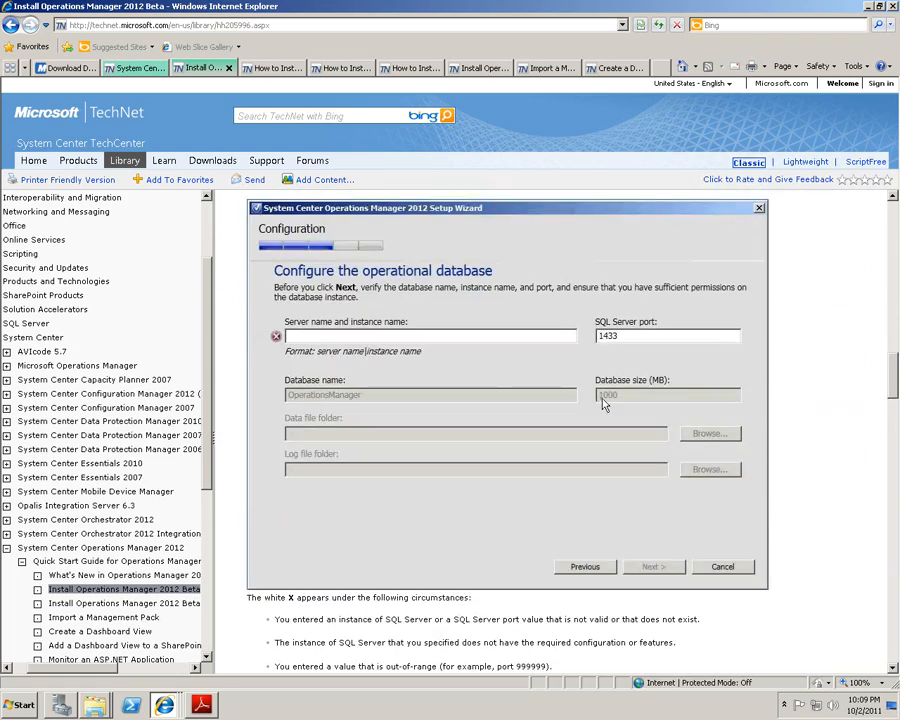
Review the First Management Server article, selecting its two account parameter command lines.
click(266, 68)
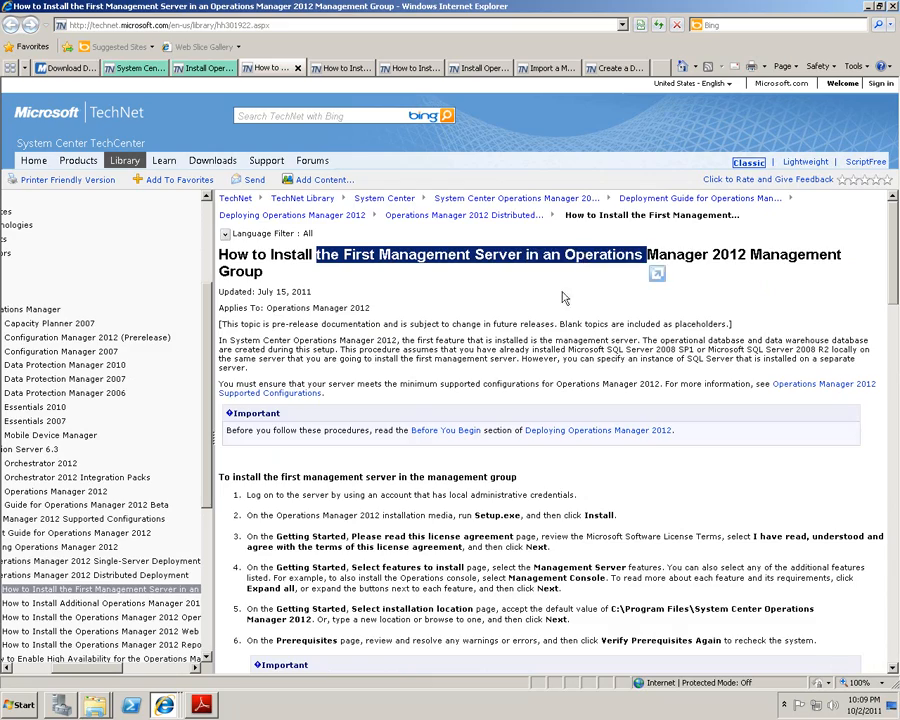
scroll(449, 318, down, 12)
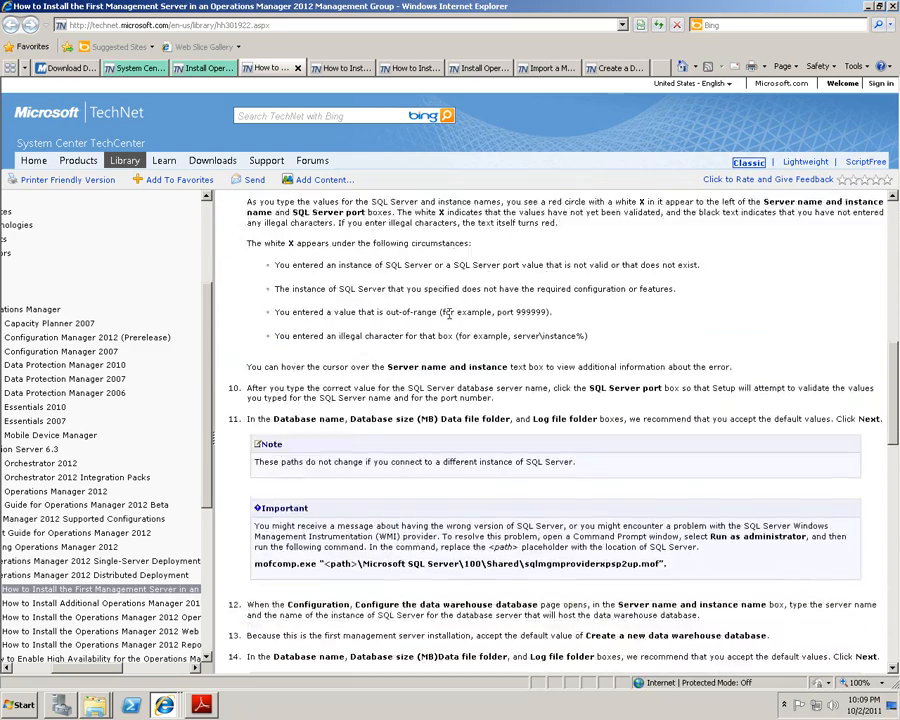
scroll(449, 316, down, 12)
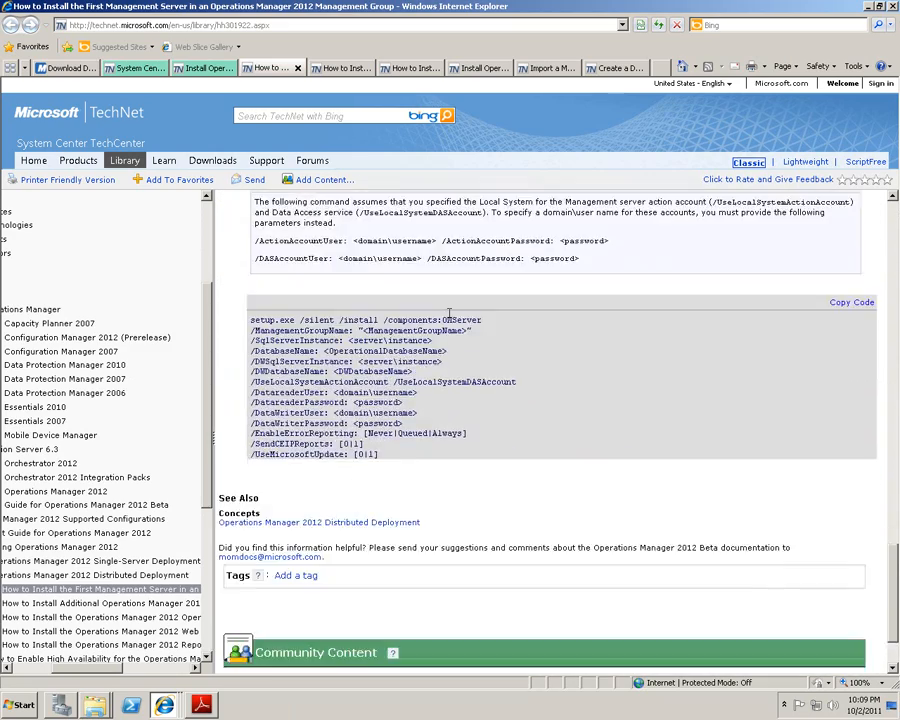
scroll(449, 319, up, 20)
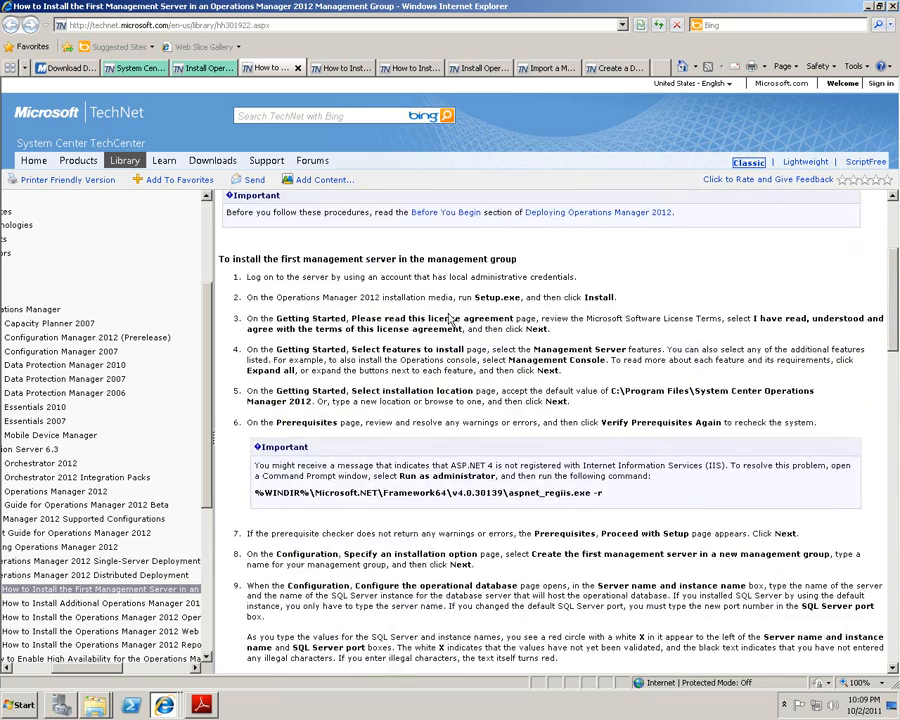
scroll(449, 318, down, 15)
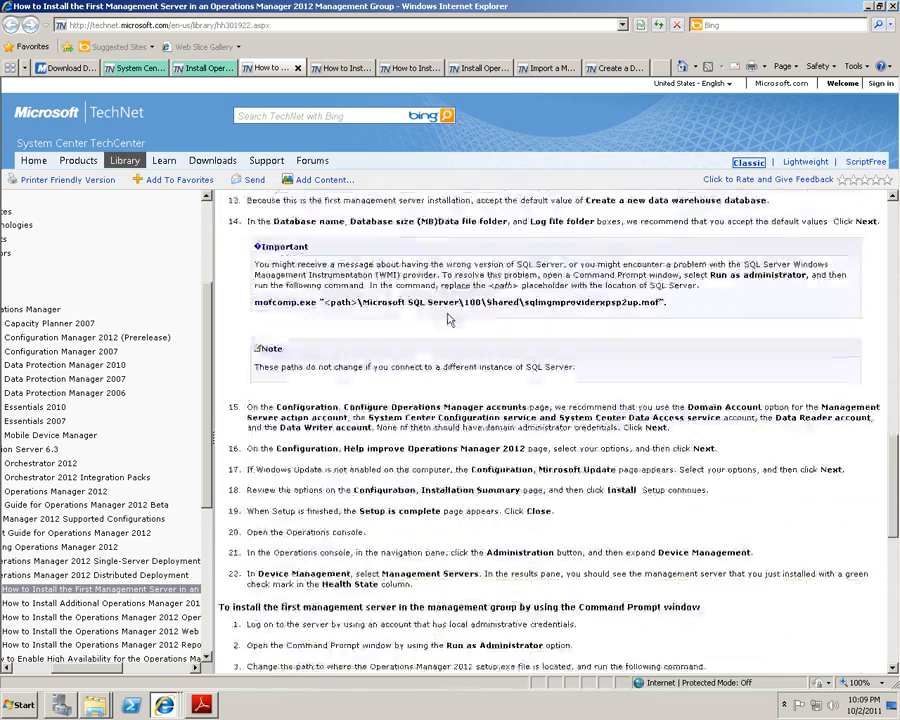
scroll(449, 312, down, 4)
scroll(448, 313, up, 1)
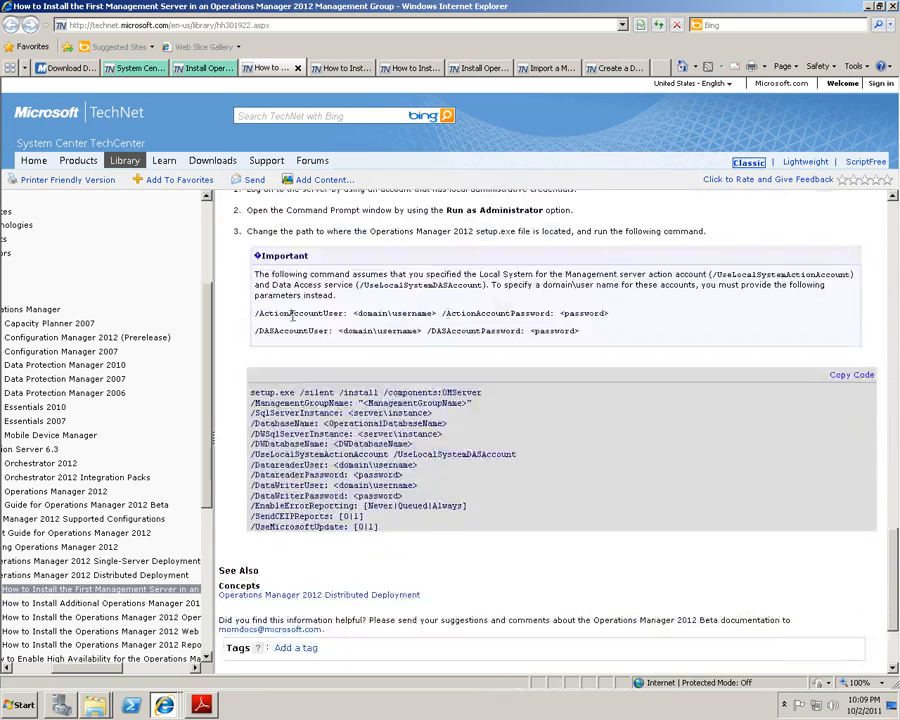
drag(255, 313, 628, 341)
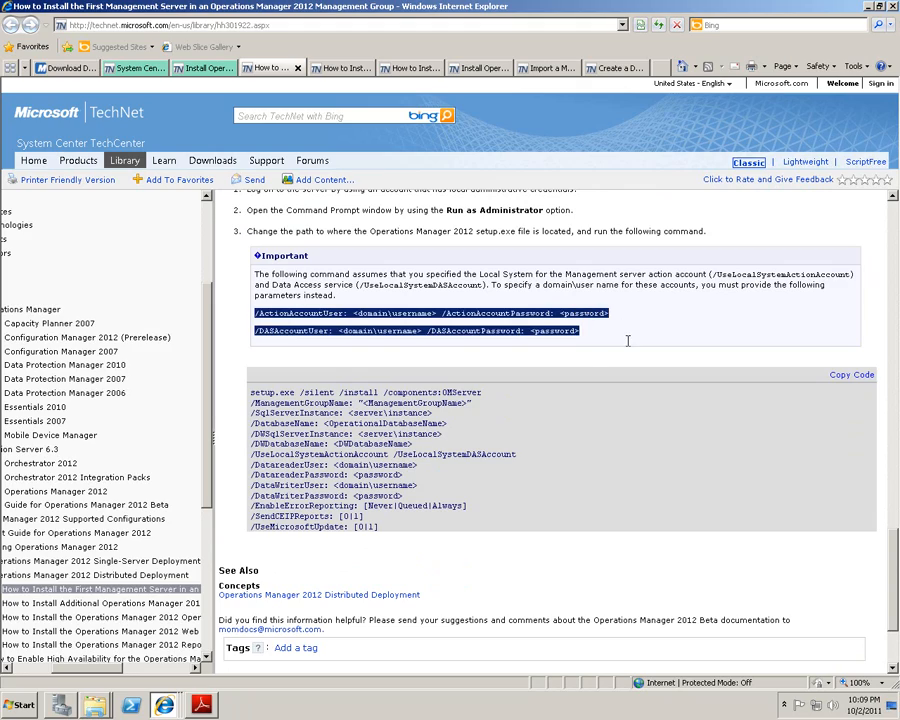
scroll(625, 330, up, 6)
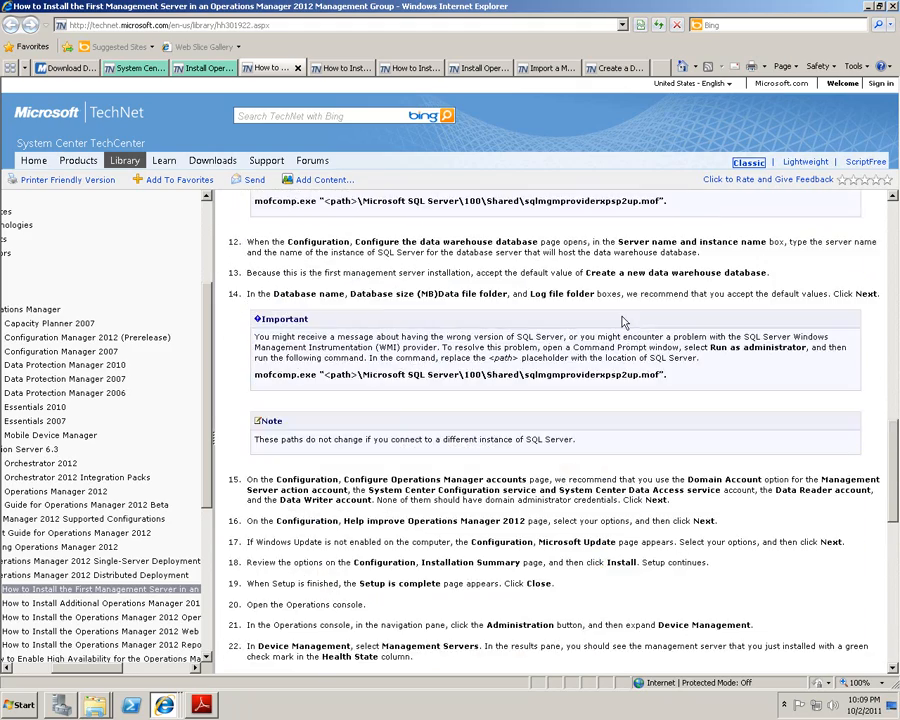
scroll(622, 320, up, 10)
scroll(622, 318, down, 5)
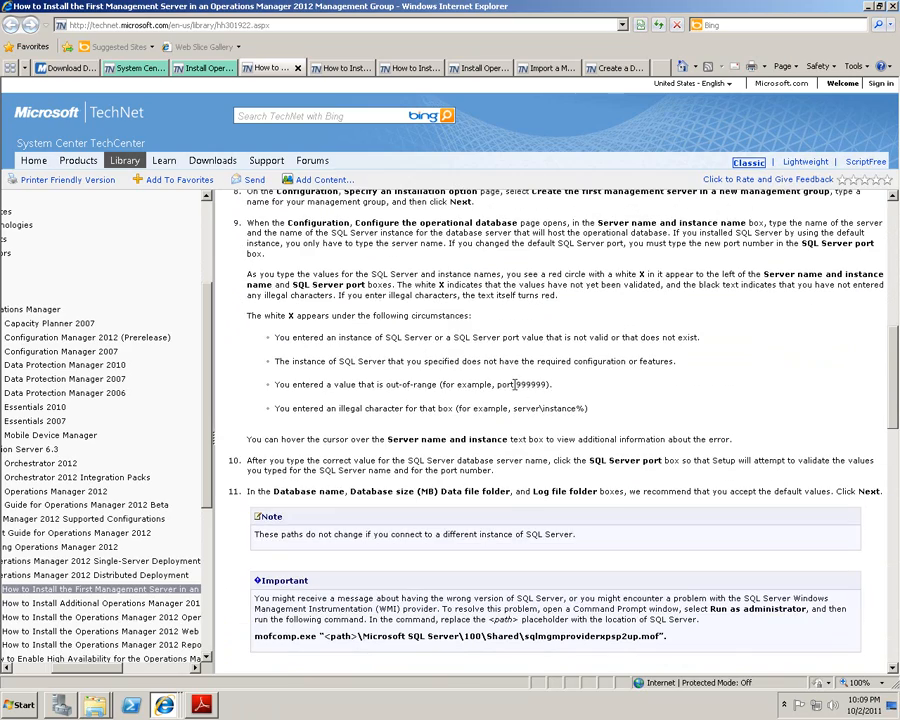
scroll(540, 387, up, 5)
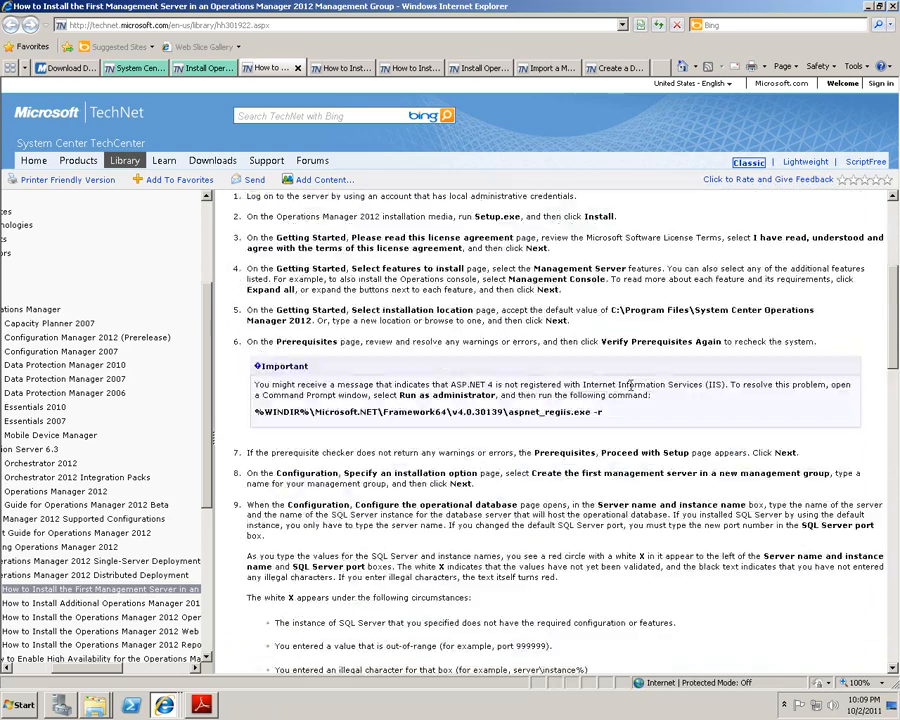
Step through the Additional Servers, Reporting, Agent and Management Pack articles to Create a Dashboard View.
click(338, 68)
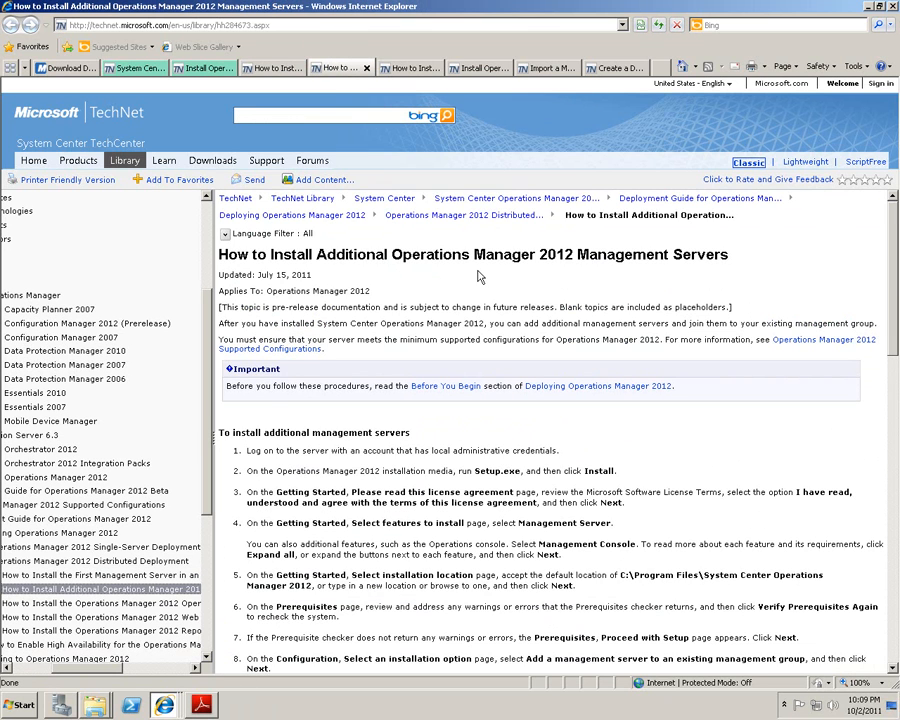
key(ctrl+Tab)
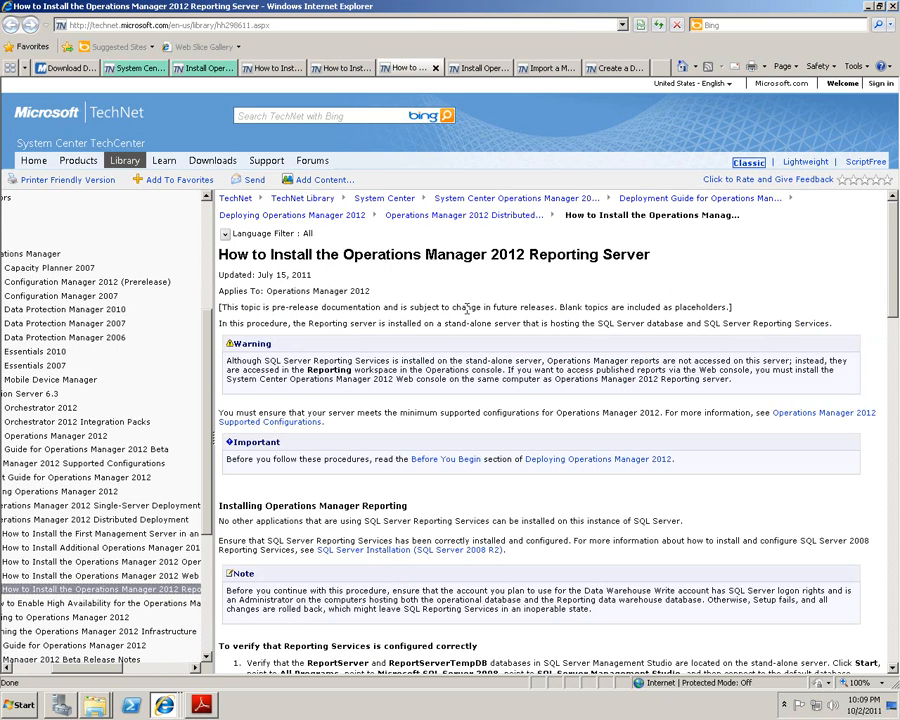
click(482, 68)
drag(451, 253, 538, 255)
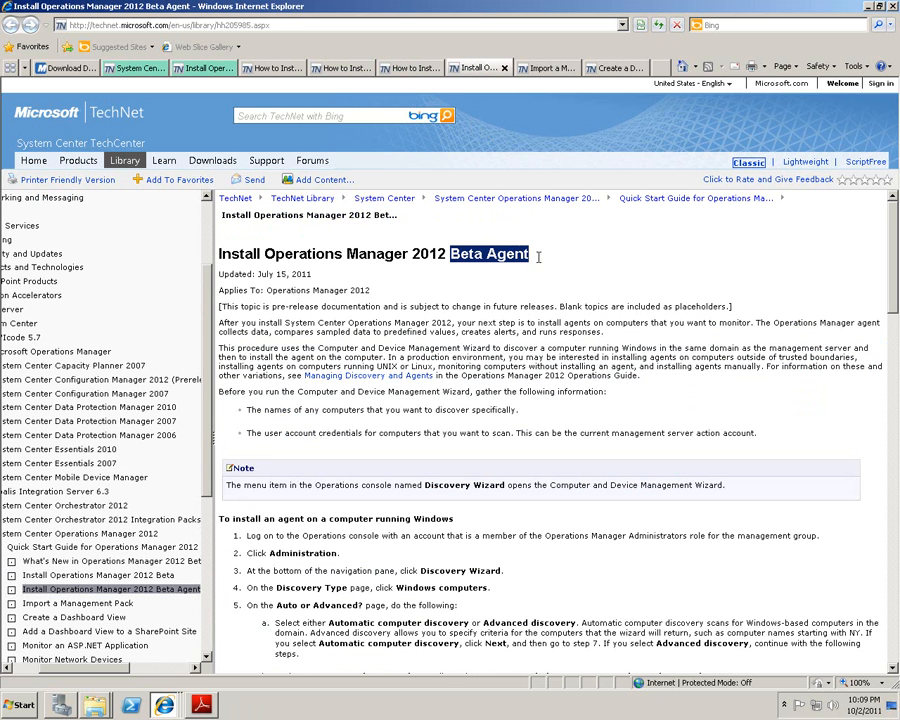
click(555, 68)
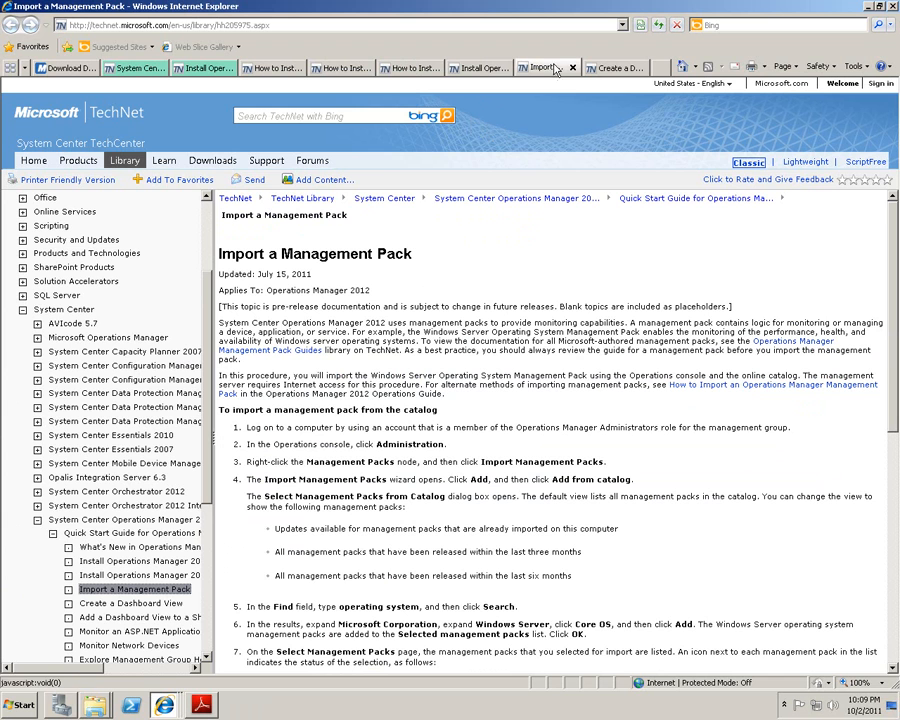
click(622, 68)
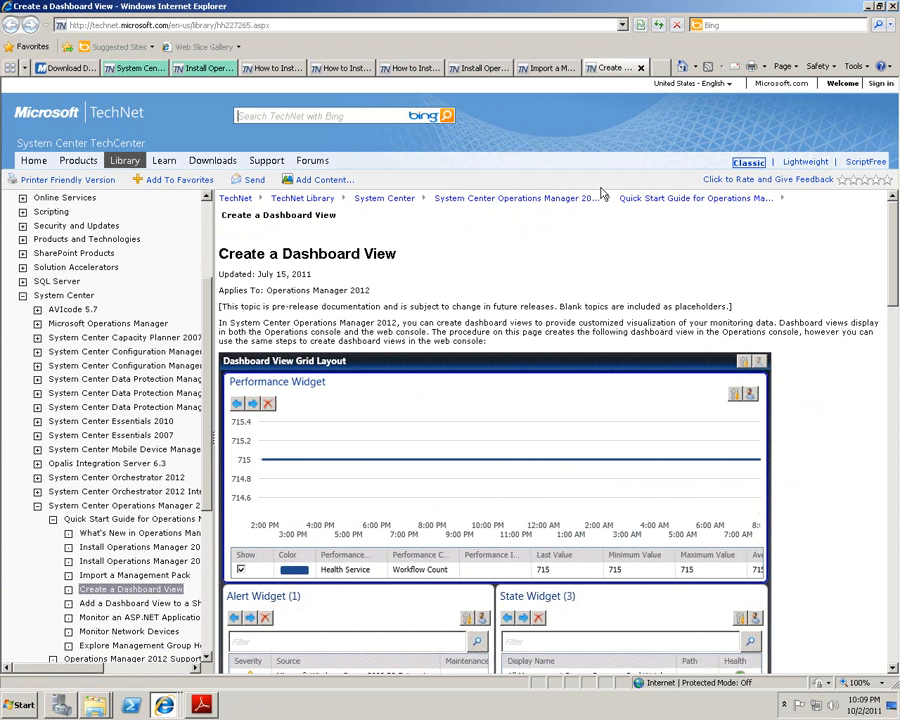
scroll(604, 200, down, 10)
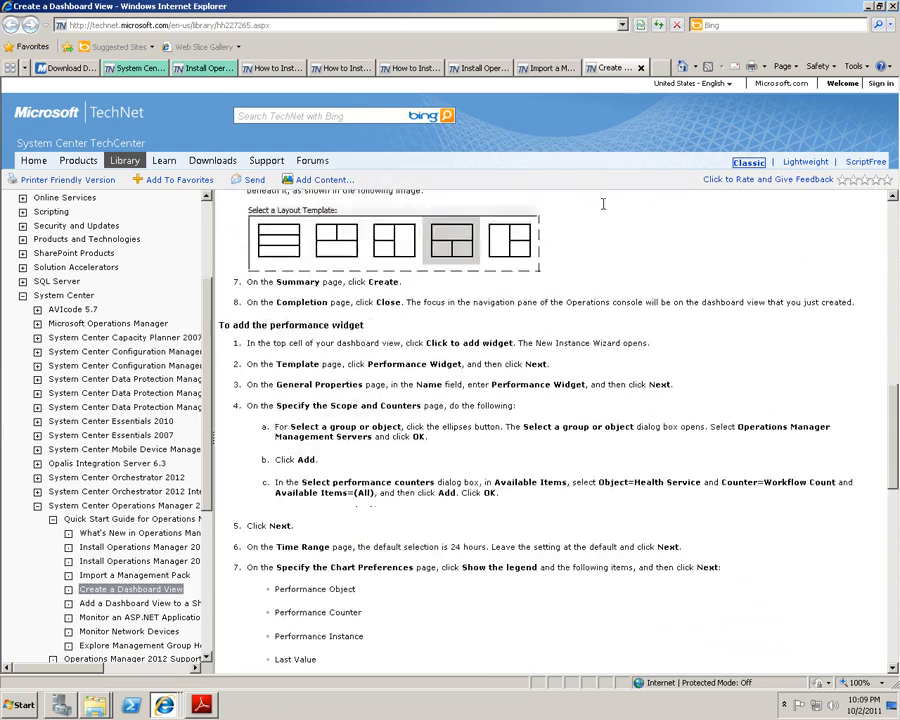
scroll(604, 205, down, 5)
scroll(604, 210, down, 6)
scroll(604, 210, up, 7)
scroll(604, 210, up, 10)
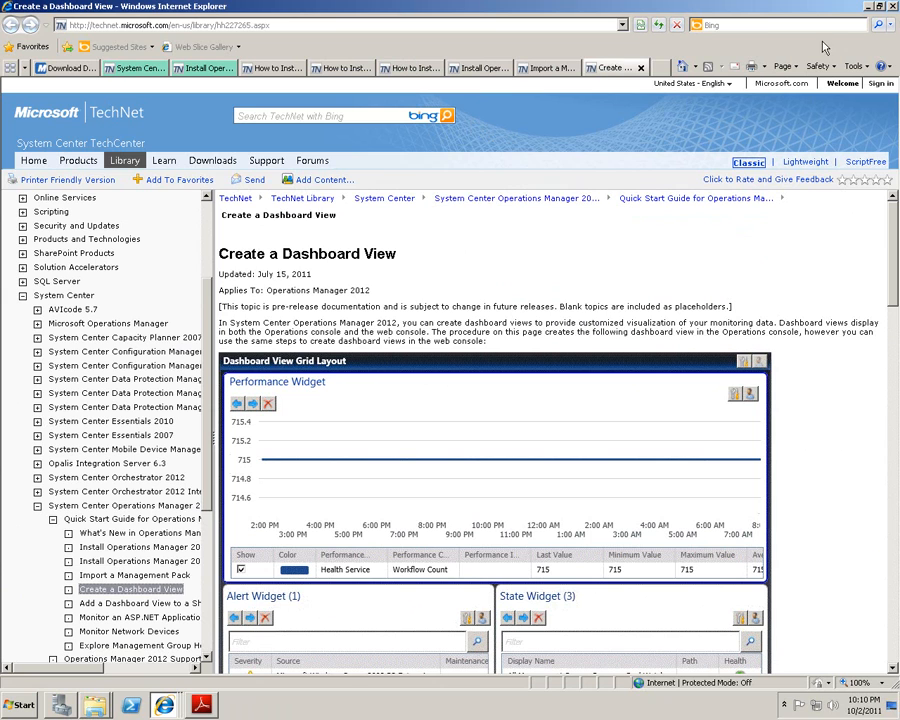
Return to the notes PDF and launch Windows PowerShell via a 'power' search, moving it down-right.
click(868, 7)
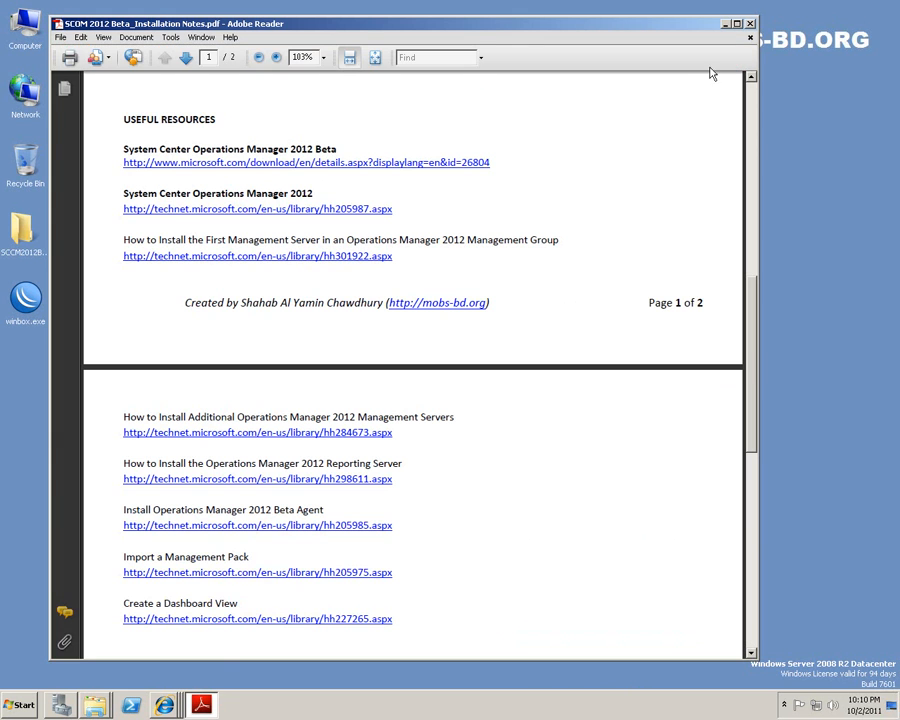
scroll(643, 201, up, 6)
scroll(643, 200, up, 5)
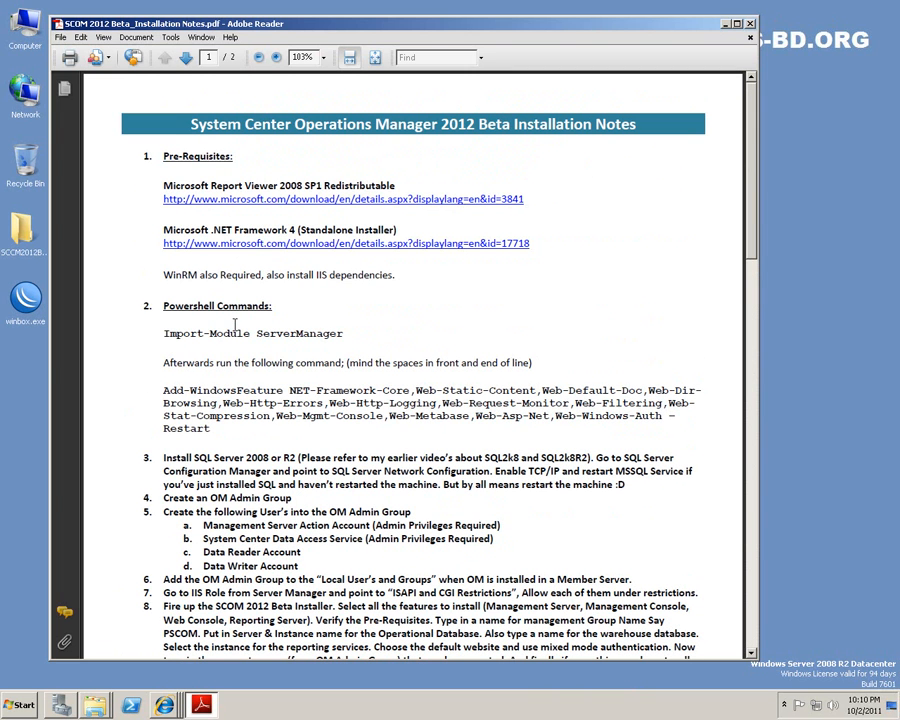
key(super)
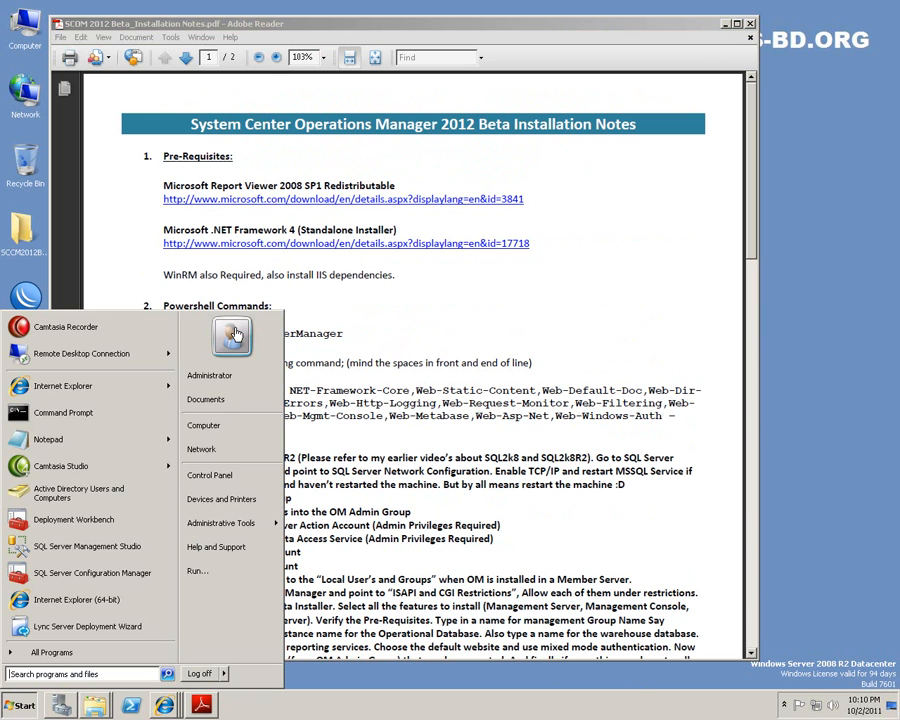
text(power)
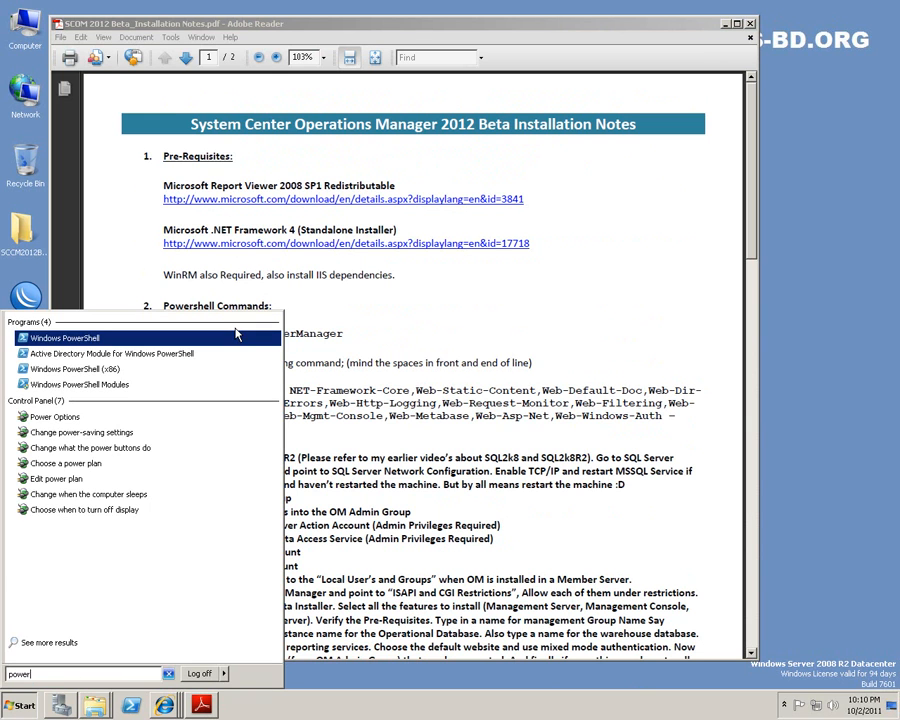
click(237, 334)
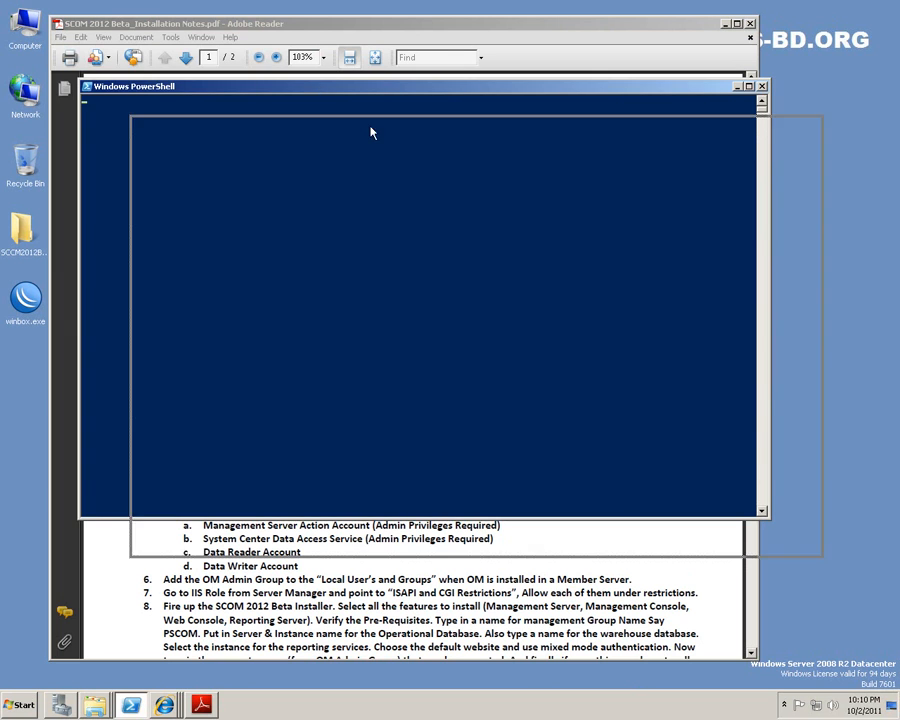
drag(319, 90, 415, 153)
Copy Import-Module ServerManager from the notes and run it in PowerShell.
click(330, 28)
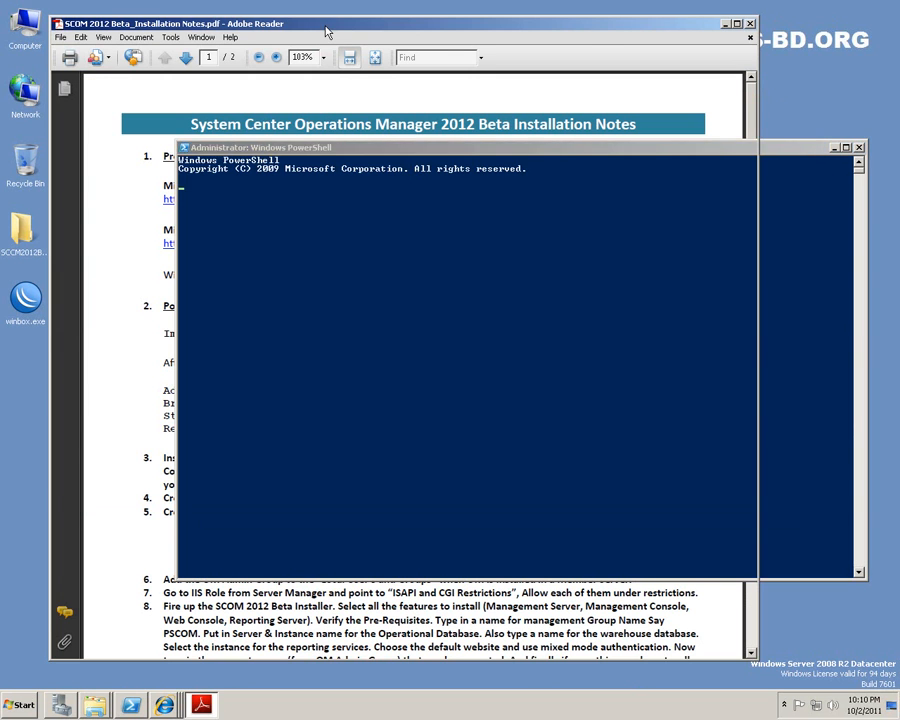
drag(164, 333, 274, 343)
key(super+c)
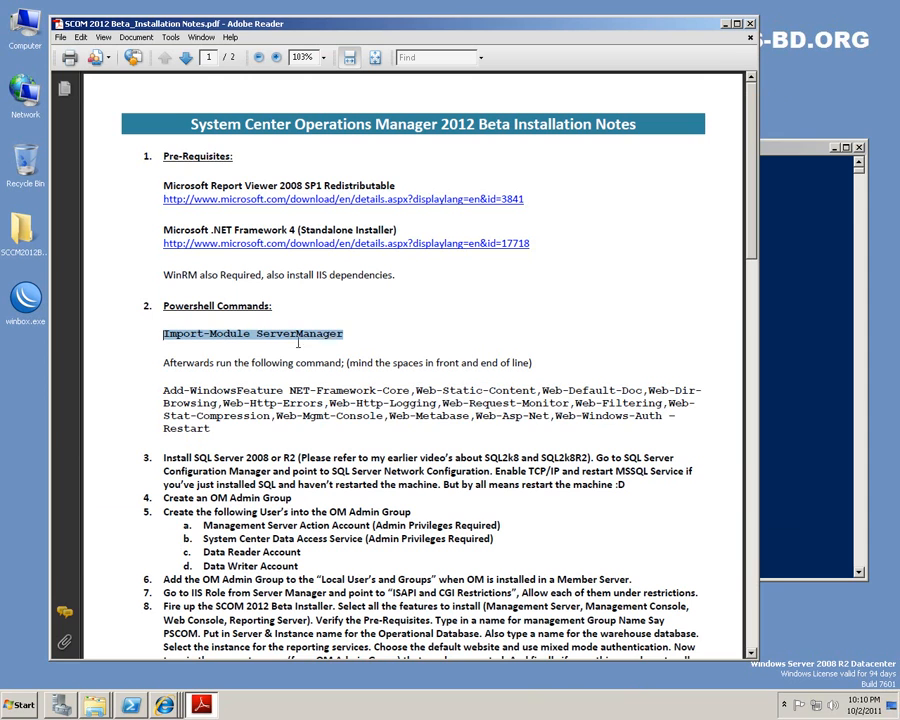
right_click(327, 338)
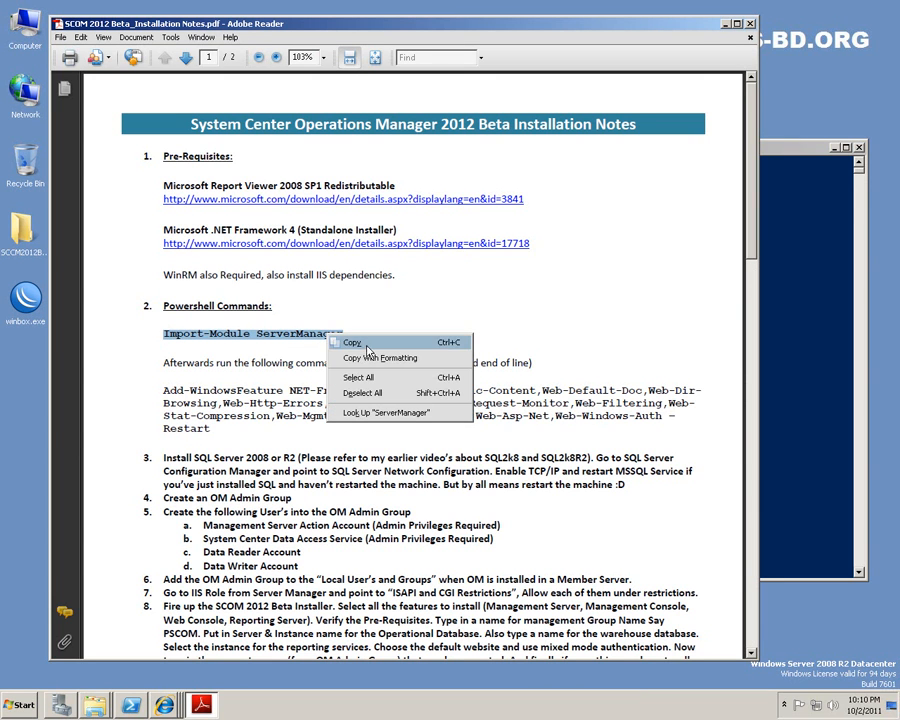
click(775, 402)
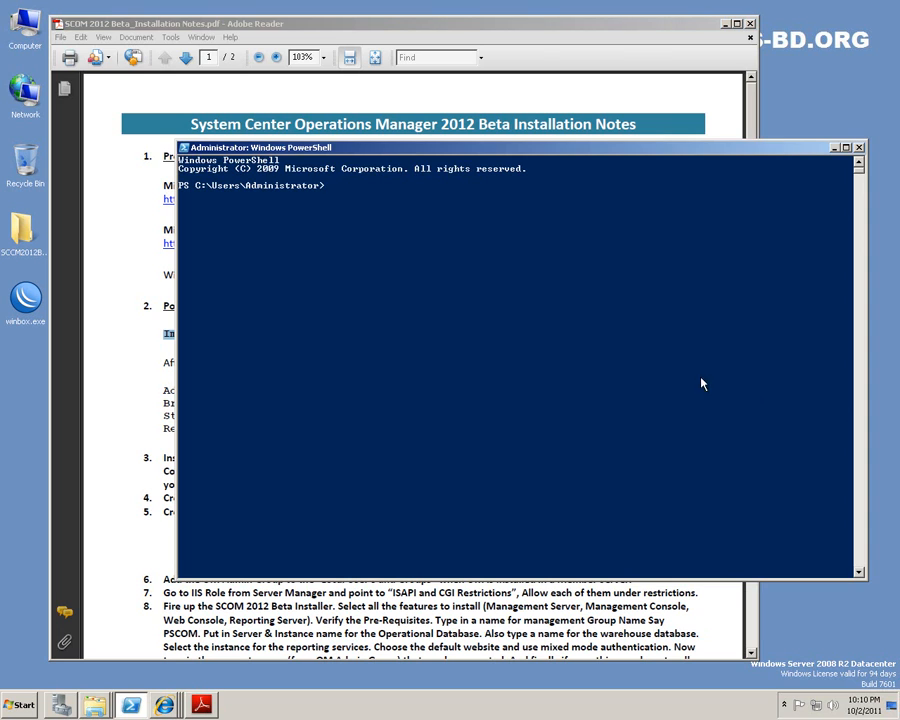
right_click(452, 316)
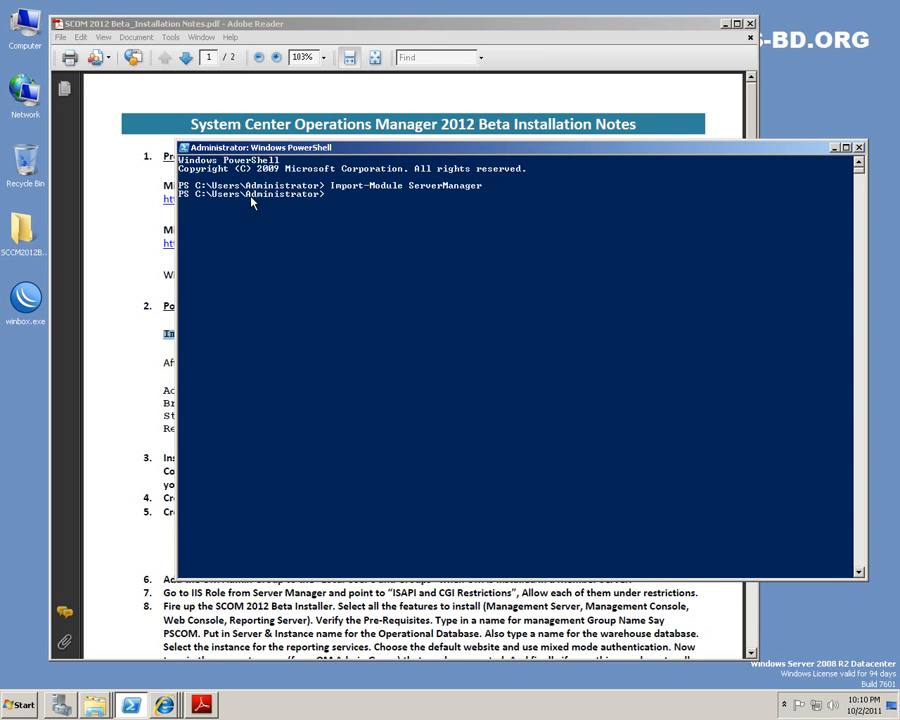
Copy the Add-WindowsFeature command from the notes and paste it into PowerShell, producing line-break errors.
click(127, 292)
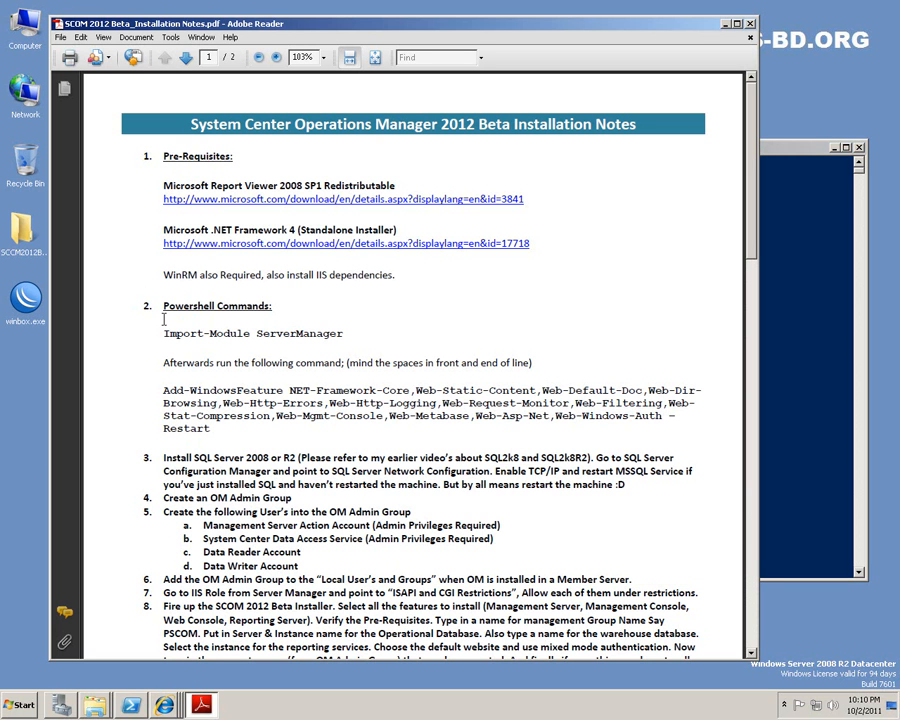
drag(164, 390, 662, 415)
key(super+c)
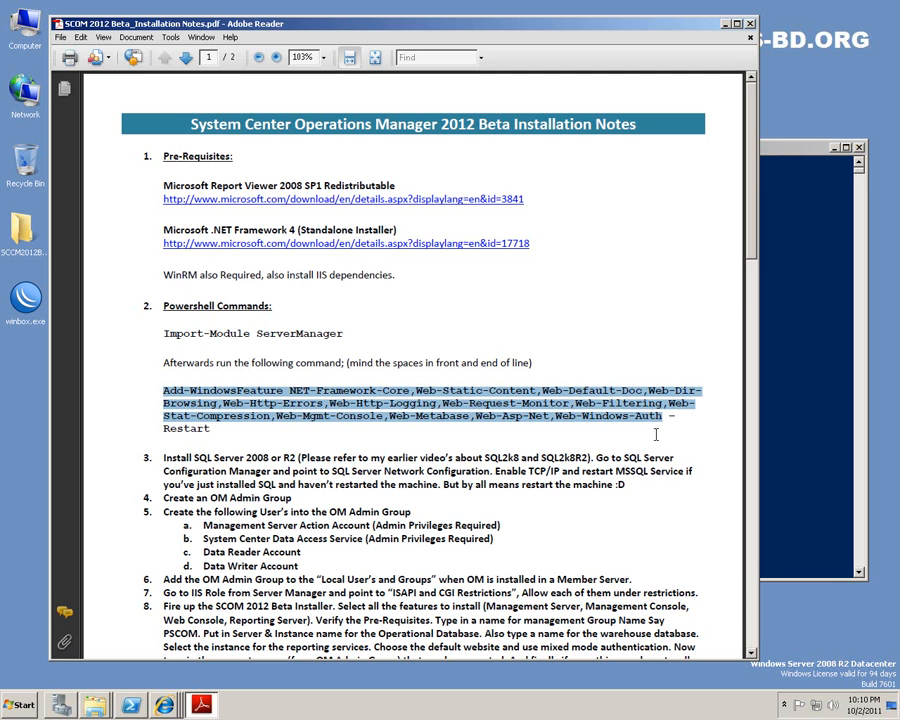
click(808, 455)
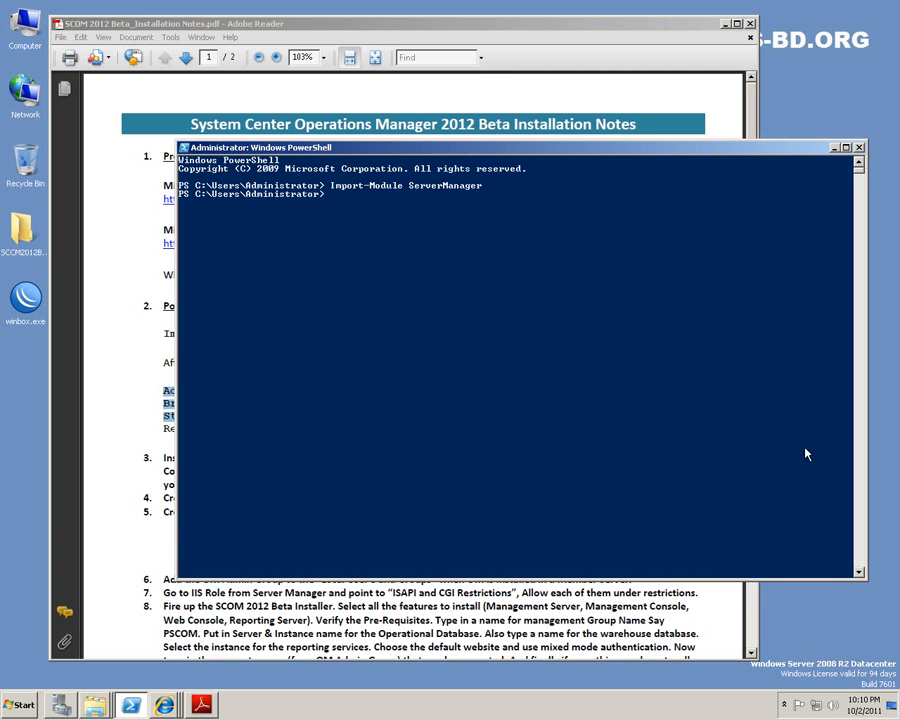
right_click(528, 385)
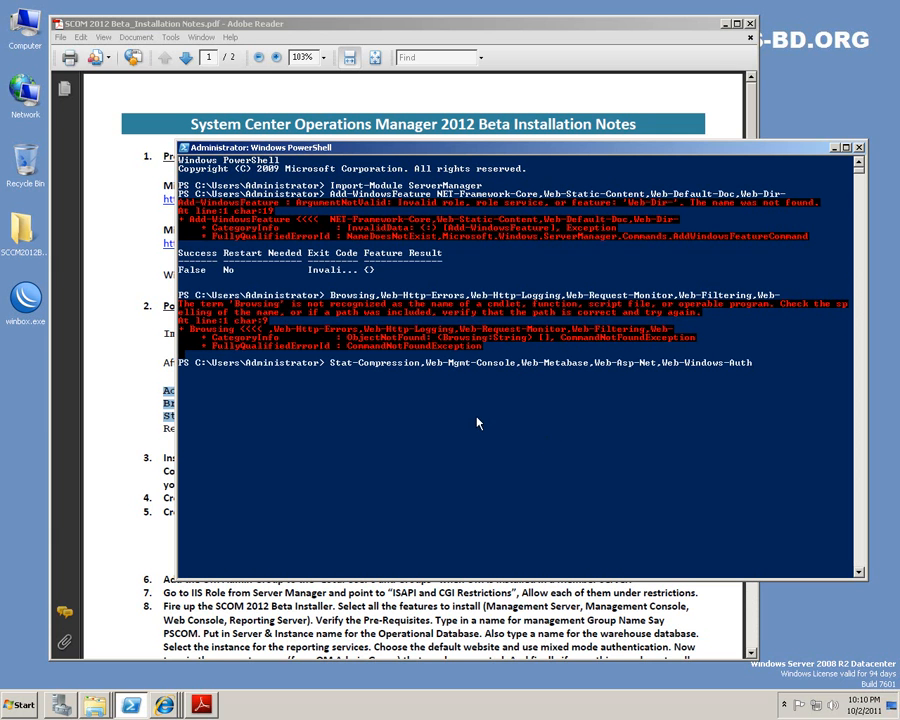
right_click(336, 452)
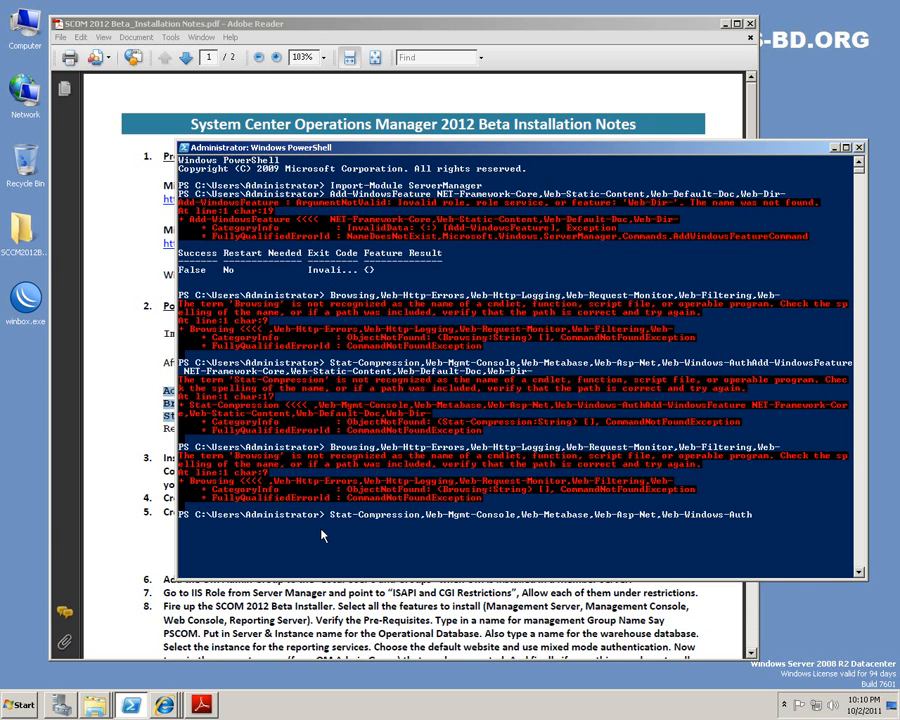
click(379, 605)
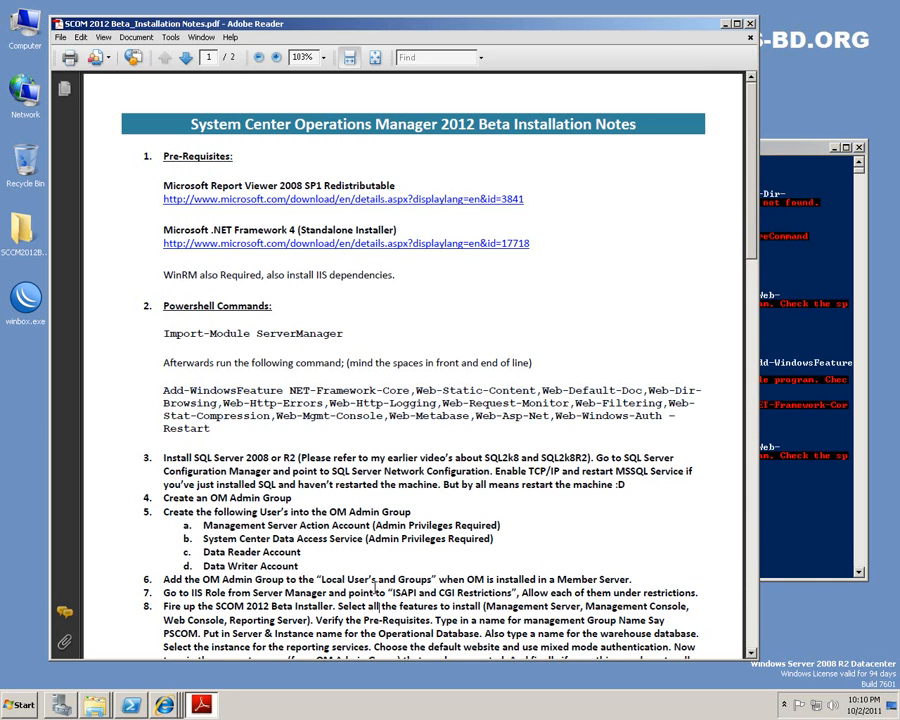
Copy the Add-WindowsFeature block and create and open New Text Document.txt on the desktop.
drag(163, 390, 212, 428)
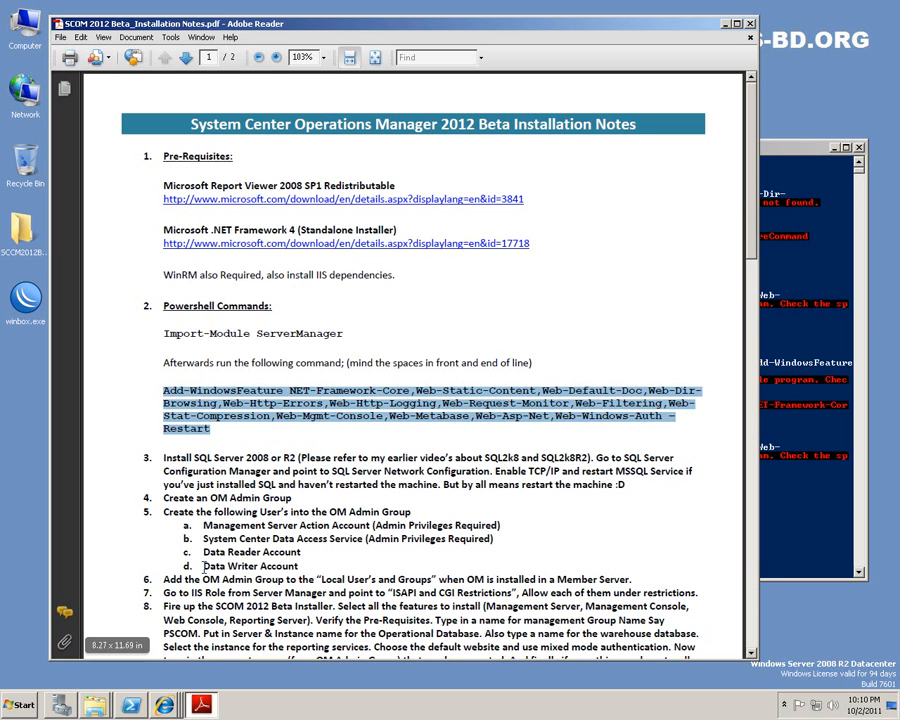
click(22, 706)
click(22, 706)
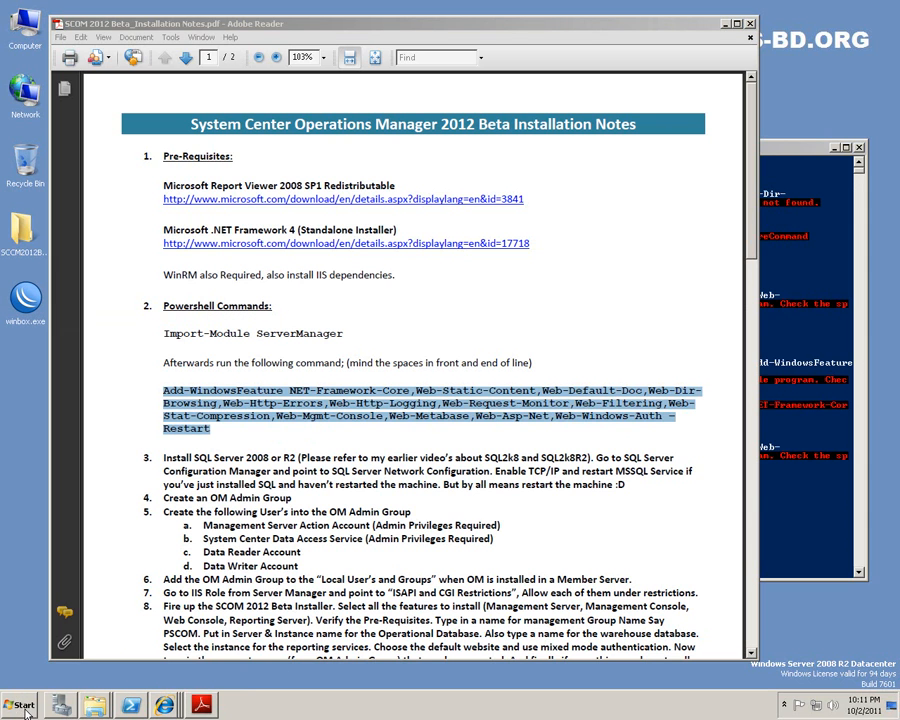
right_click(190, 683)
mouse_move(250, 640)
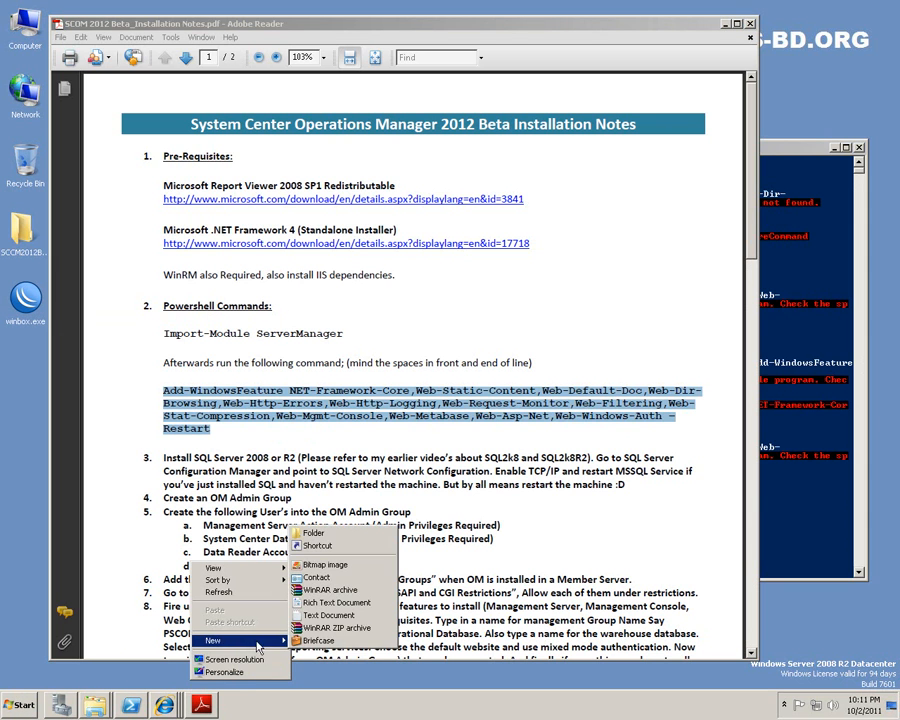
click(327, 615)
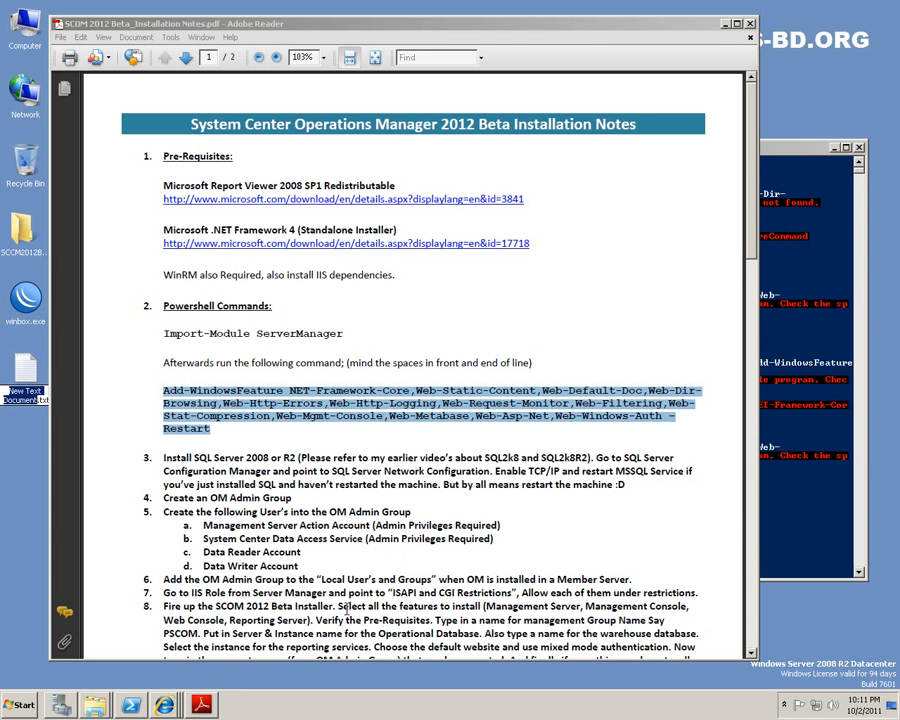
double_click(25, 368)
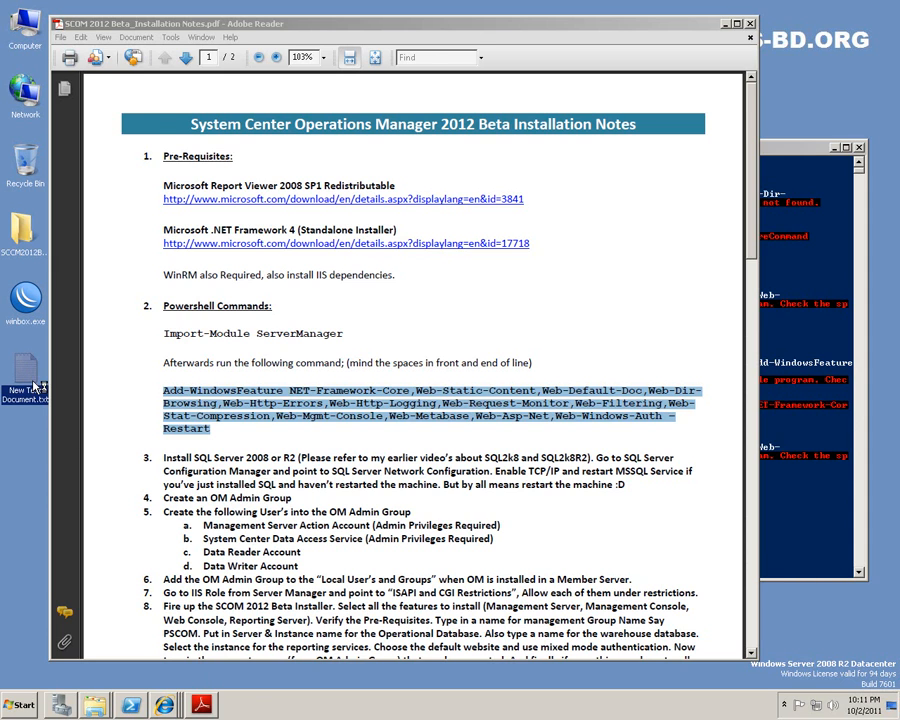
Paste the command, join it into one line, delete -Restart, and select the whole text.
text(Add-WindowsFeature NET-Framework-Core,Web-Static-Content,Web-Default-Doc,Web-Dir-Browsing,Web-Http-Errors,Web-Http-Logging,Web-Request-Monitor,Web-Filtering,Web-Stat-Compression,Web-Mgmt-Console,Web-Metabase,Web-Asp-Net,Web-Windows-Auth -Restart)
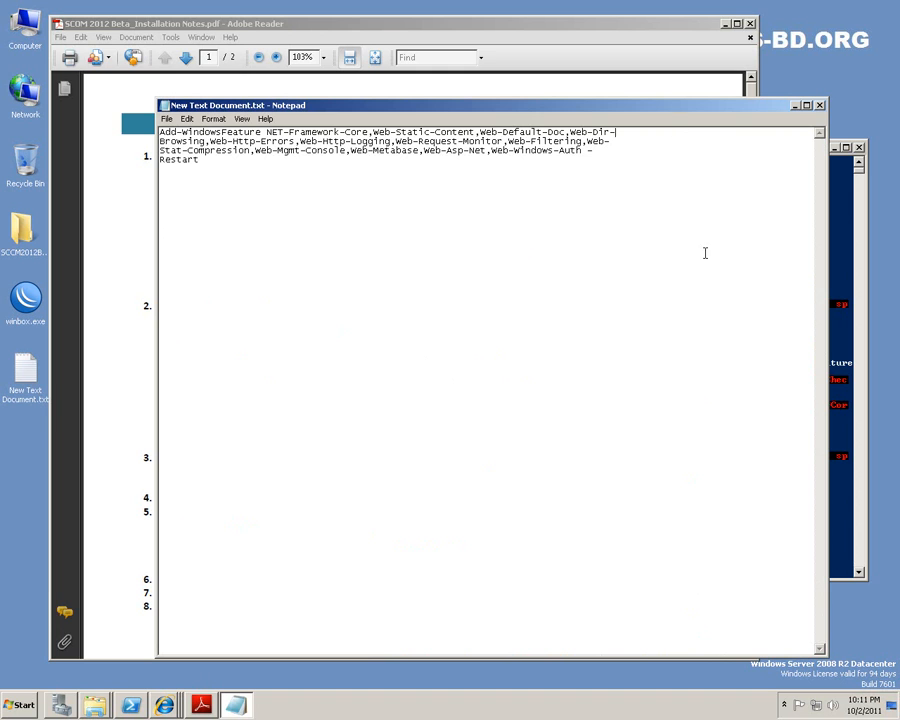
key(Delete)
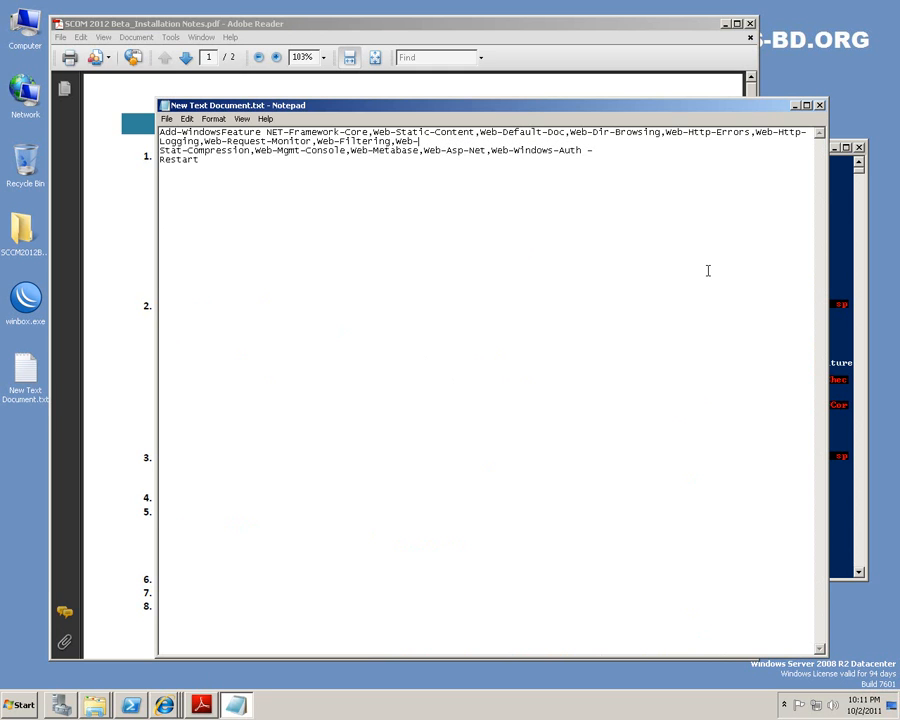
key(Delete)
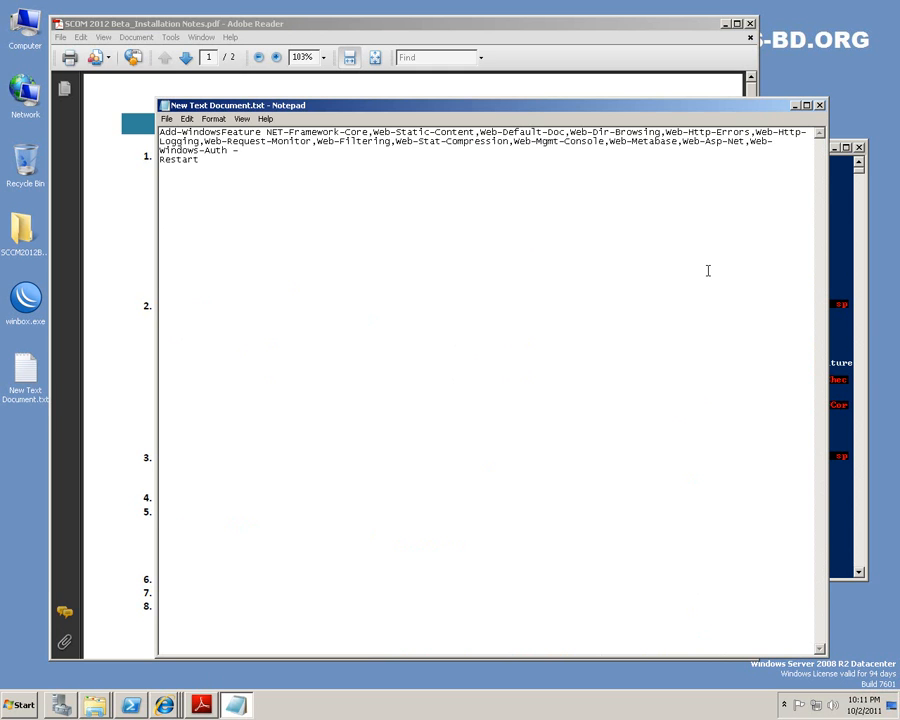
key(Delete)
key(Delete)
key(shift+End)
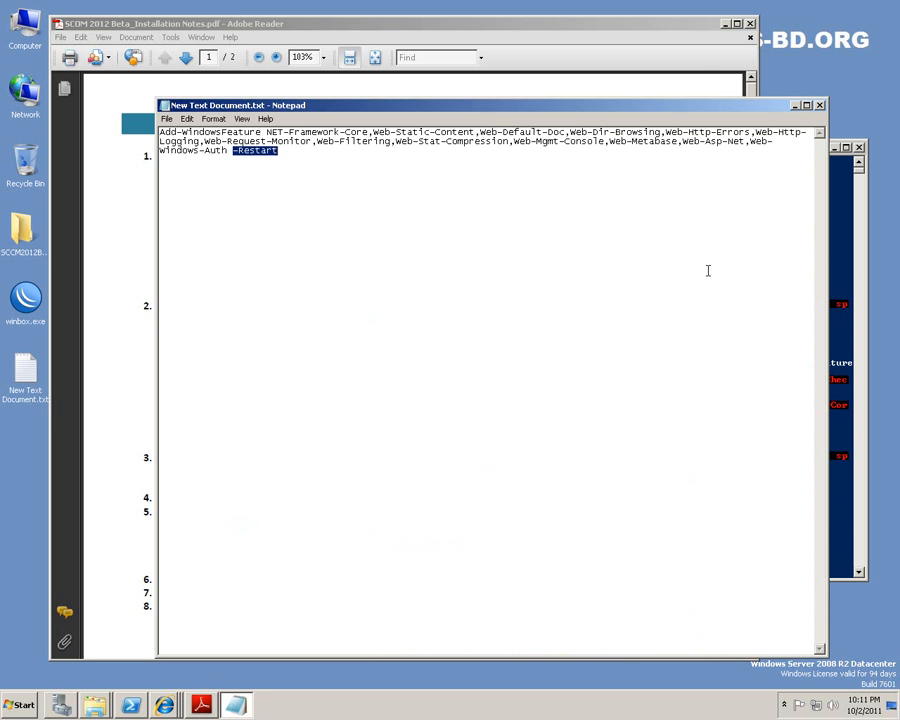
key(Delete)
key(shift+Home)
key(shift+Up)
key(shift+Up)
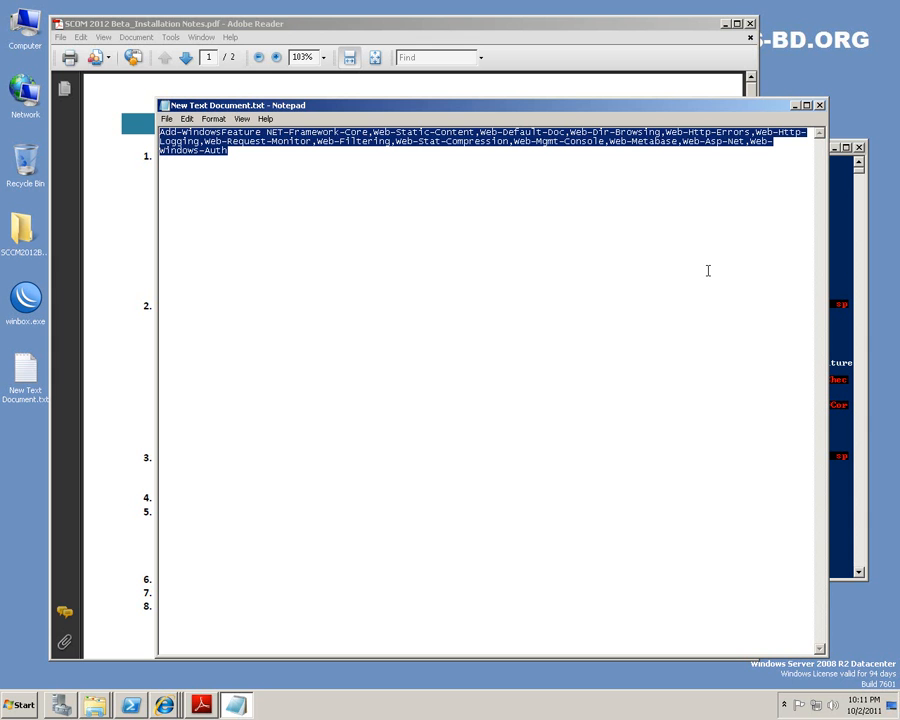
Clear the PowerShell prompt, then paste and run the cleaned Add-WindowsFeature command.
click(838, 392)
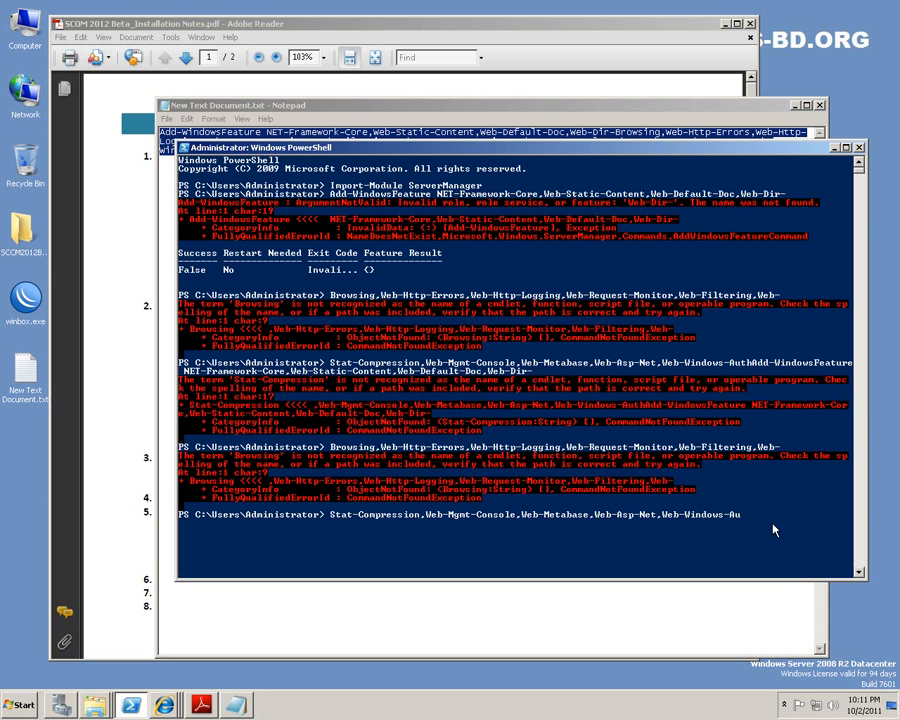
key(BackSpace)
key(BackSpace)
key(BackSpace)
key(BackSpace)
key(BackSpace)
key(BackSpace)
key(BackSpace)
key(BackSpace)
key(BackSpace)
key(BackSpace)
key(BackSpace)
key(BackSpace)
key(BackSpace)
key(BackSpace)
key(BackSpace)
key(BackSpace)
key(BackSpace)
key(BackSpace)
key(BackSpace)
key(BackSpace)
key(BackSpace)
key(BackSpace)
key(BackSpace)
key(BackSpace)
key(BackSpace)
key(BackSpace)
key(BackSpace)
key(BackSpace)
key(BackSpace)
key(BackSpace)
key(BackSpace)
key(BackSpace)
key(BackSpace)
key(BackSpace)
key(BackSpace)
key(BackSpace)
key(BackSpace)
key(BackSpace)
key(BackSpace)
key(BackSpace)
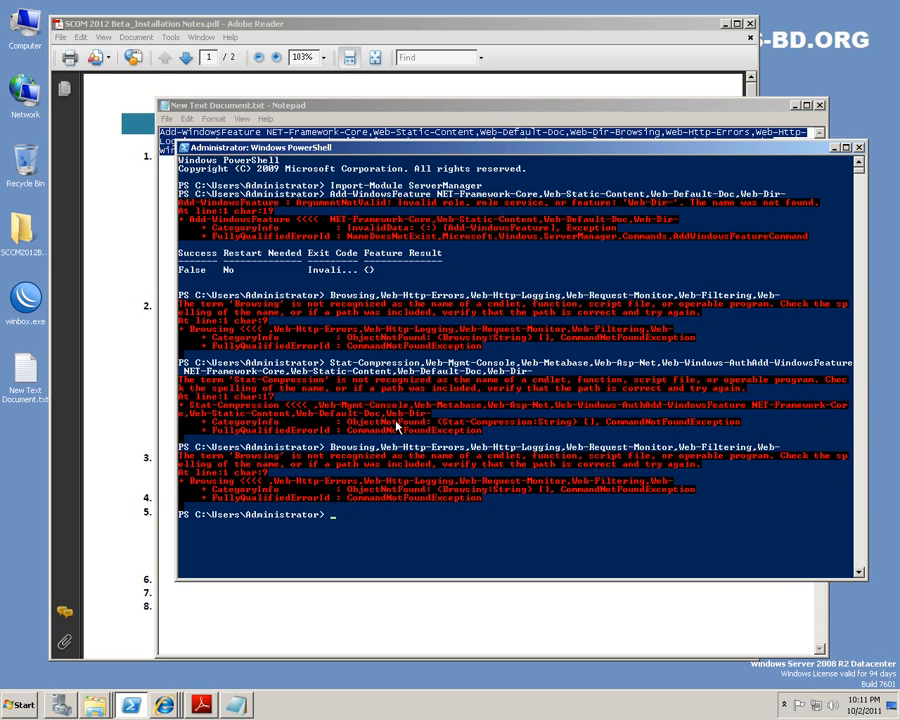
click(28, 236)
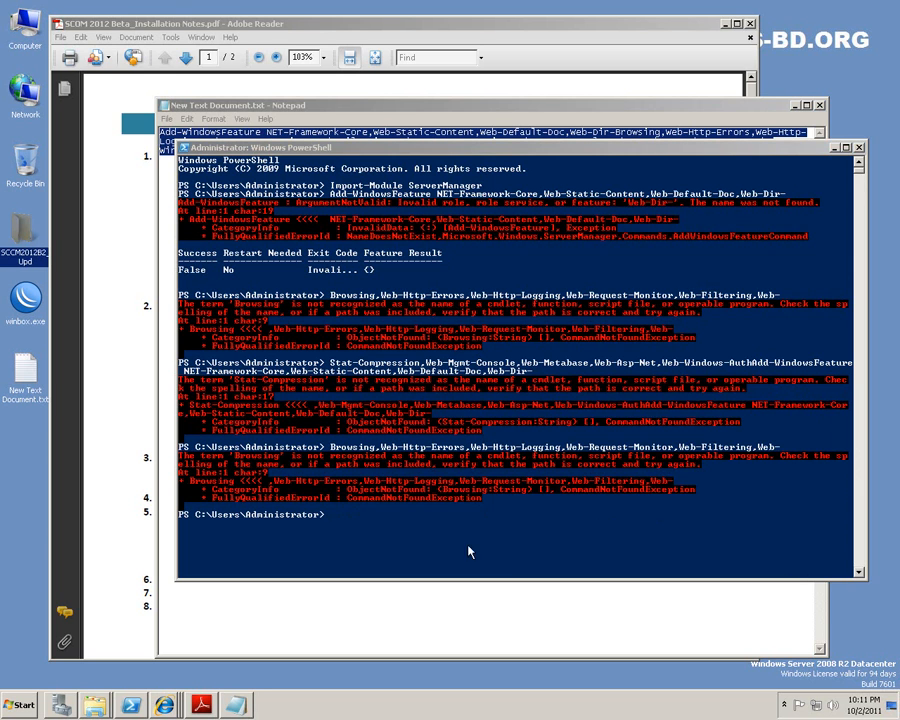
click(519, 549)
right_click(505, 543)
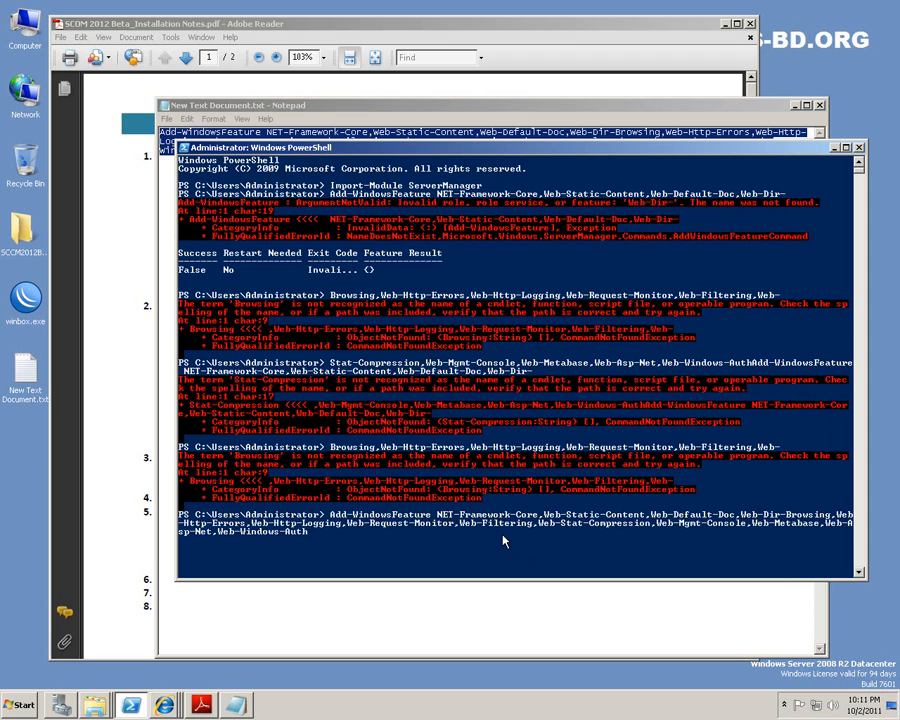
key(Return)
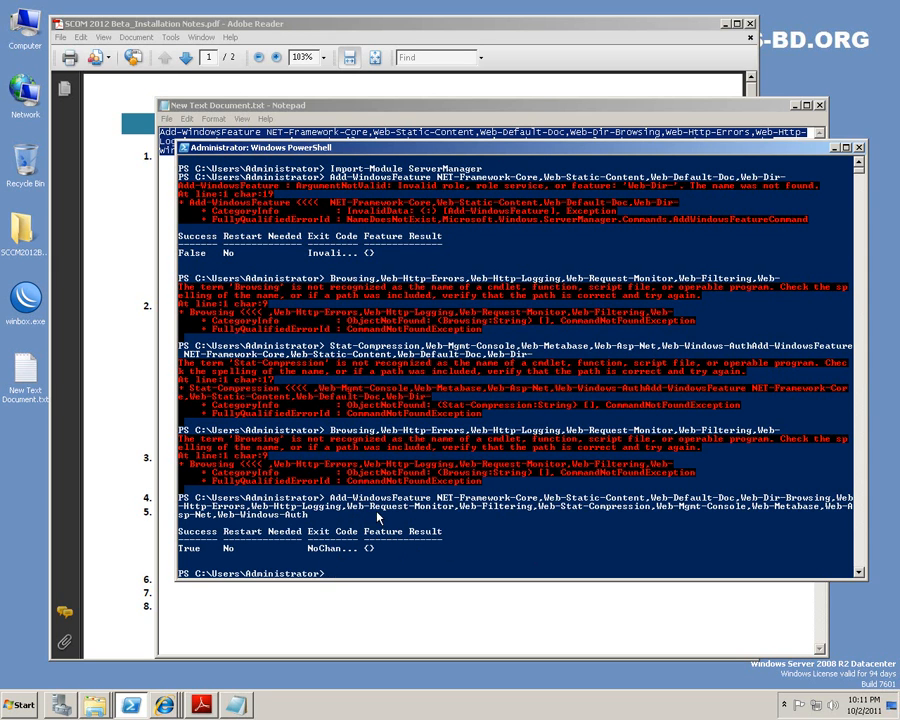
Exit PowerShell, close Notepad via the save prompt, and clear the PDF selection.
click(726, 515)
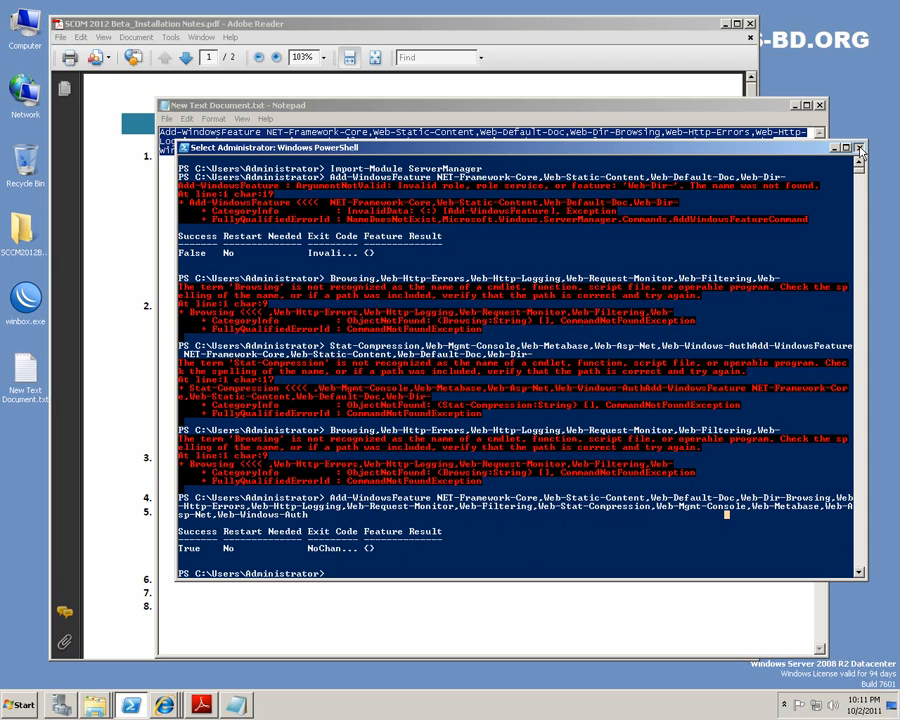
text(exit)
key(Return)
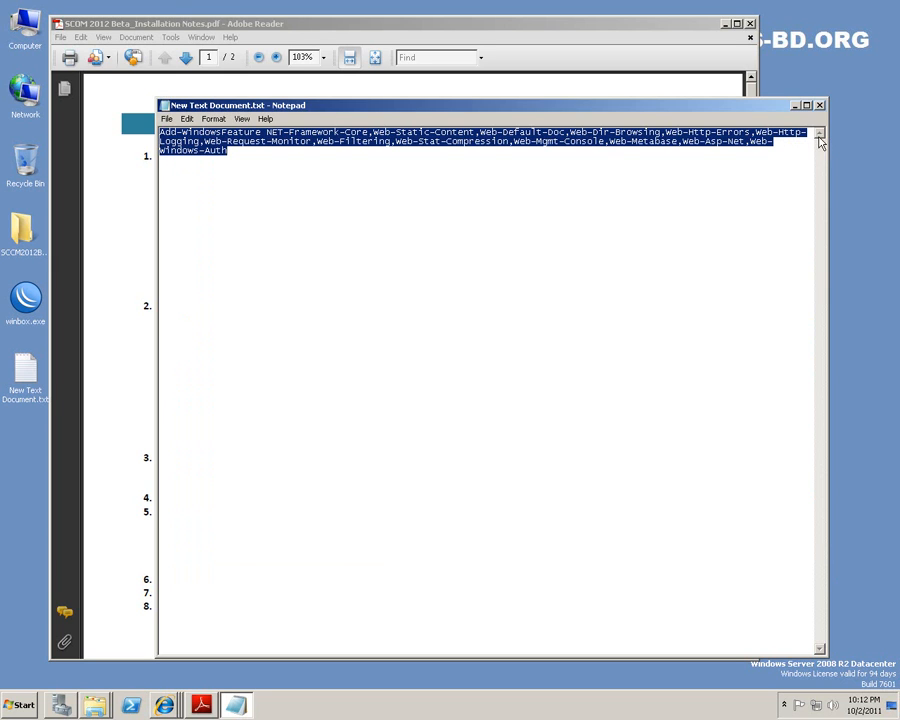
key(alt+F4)
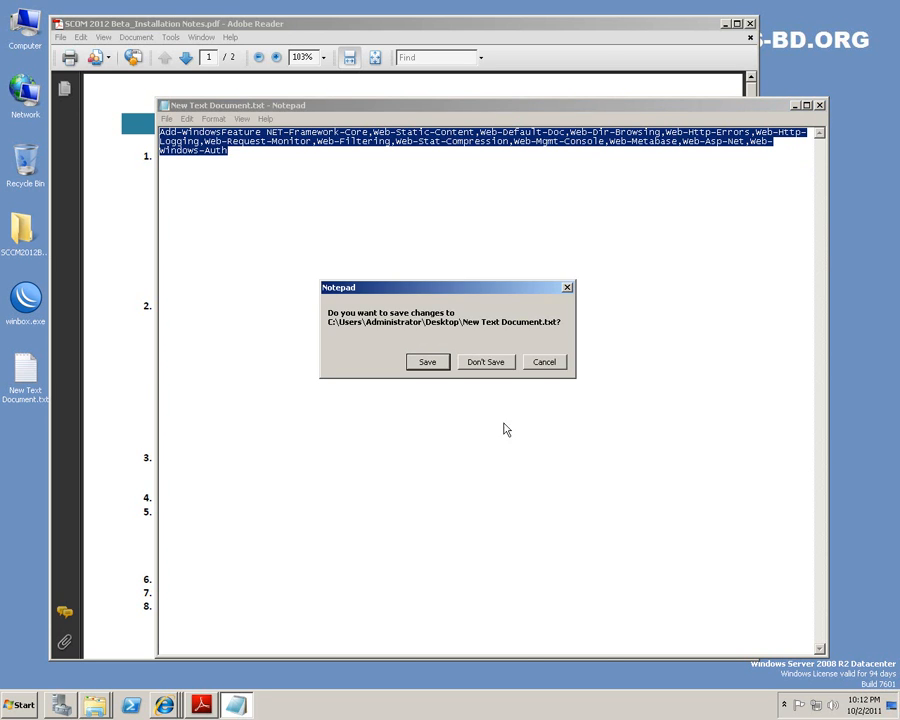
click(497, 360)
click(499, 353)
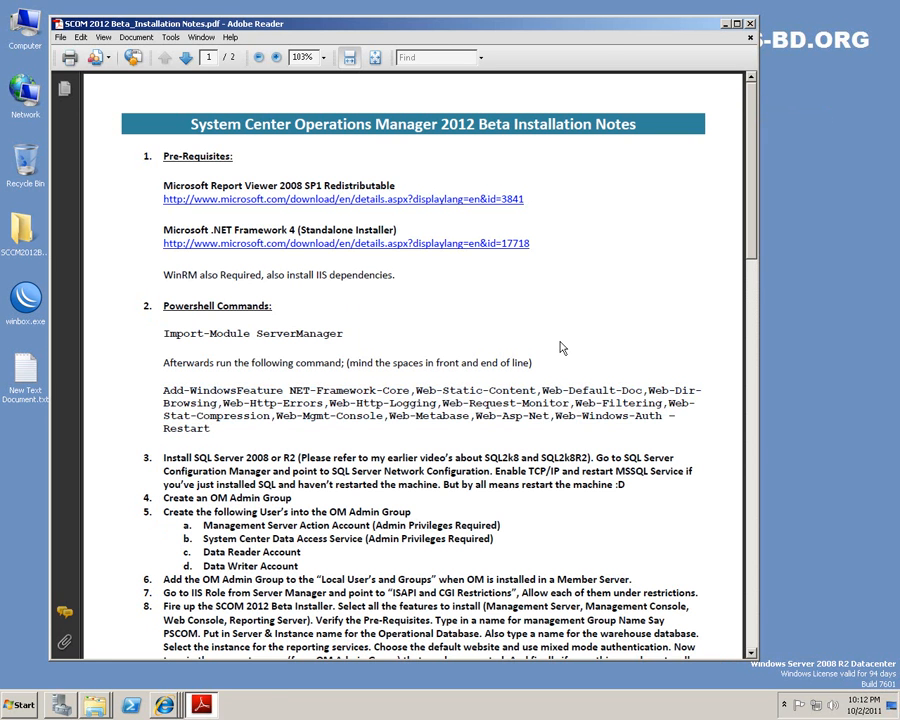
Highlight 'SQL2k8 and SQL2k8R2).' in item 3 of the notes, then open the Start menu.
scroll(597, 281, down, 3)
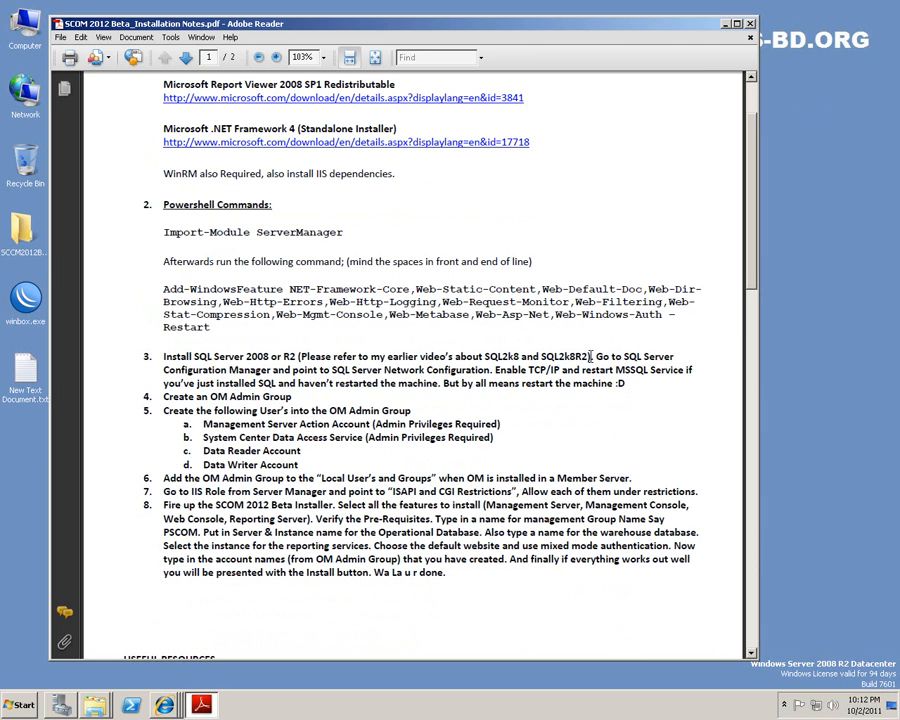
drag(592, 356, 484, 357)
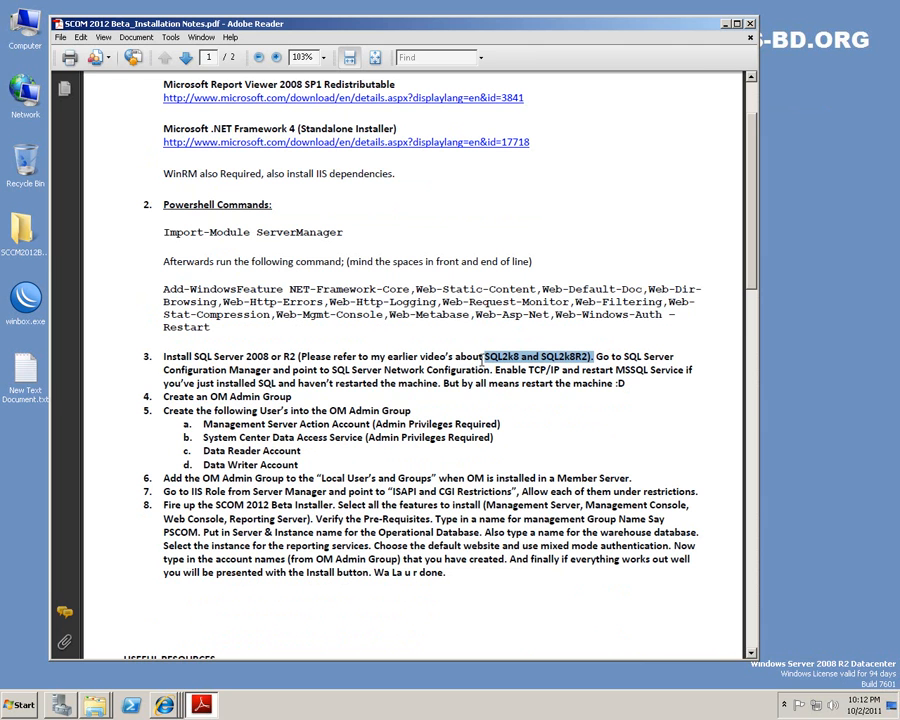
click(20, 706)
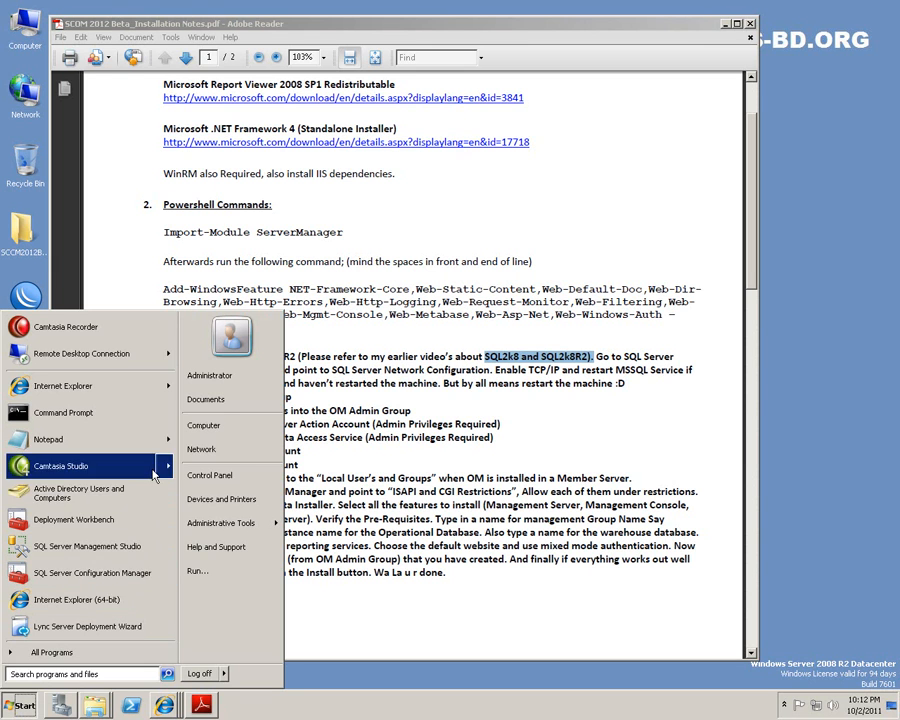
Launch SQL Server Configuration Manager and enable TCP/IP under Protocols for MSSQLSERVER.
click(68, 577)
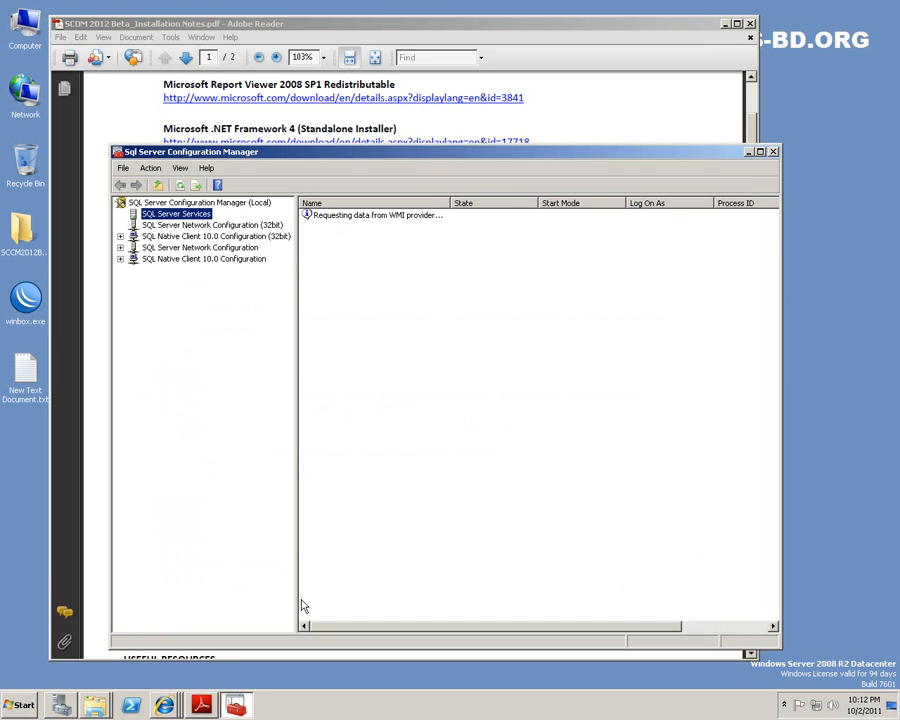
click(200, 247)
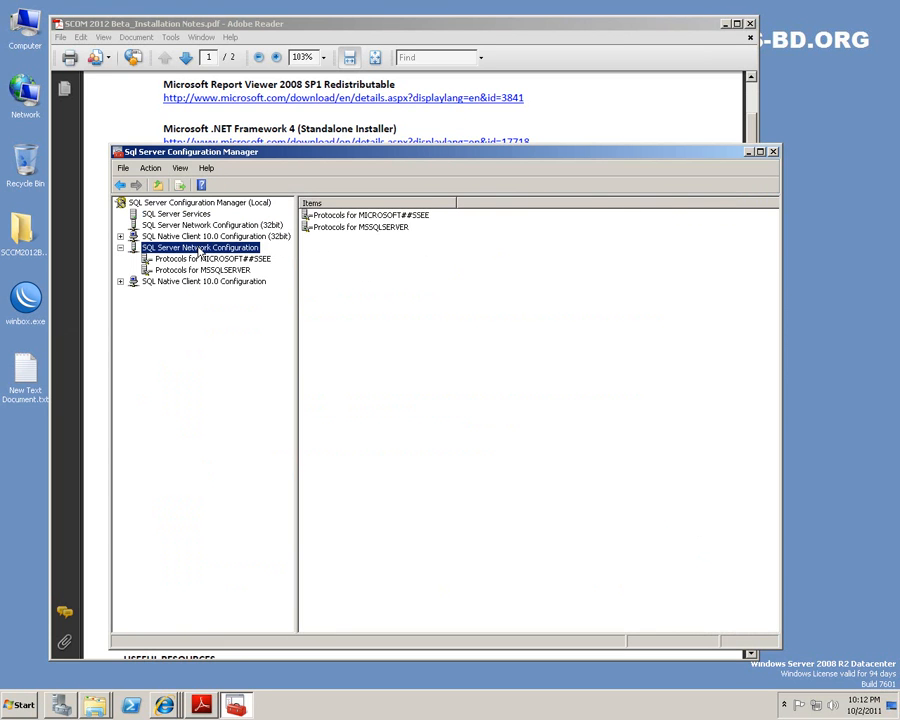
click(201, 270)
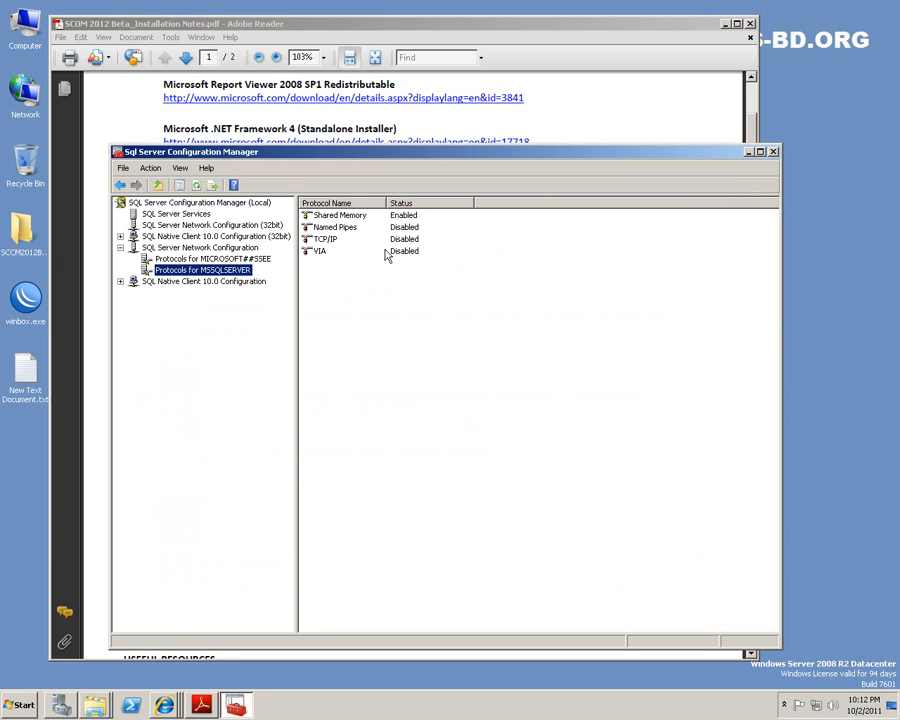
click(405, 241)
right_click(405, 245)
click(430, 247)
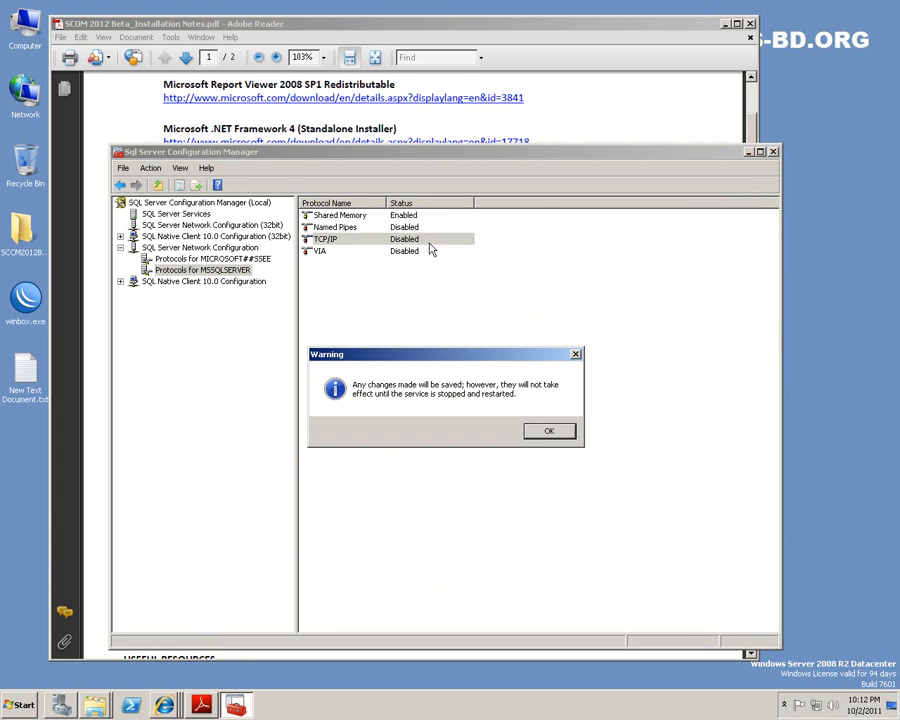
click(546, 432)
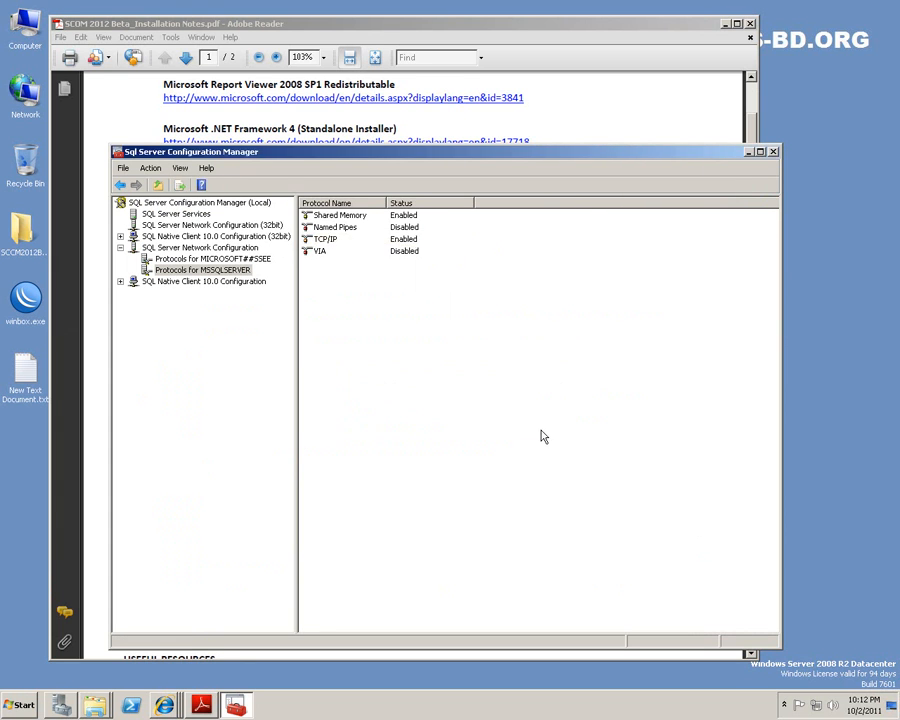
Enable Named Pipes, then set it back to Disabled.
click(398, 228)
right_click(400, 228)
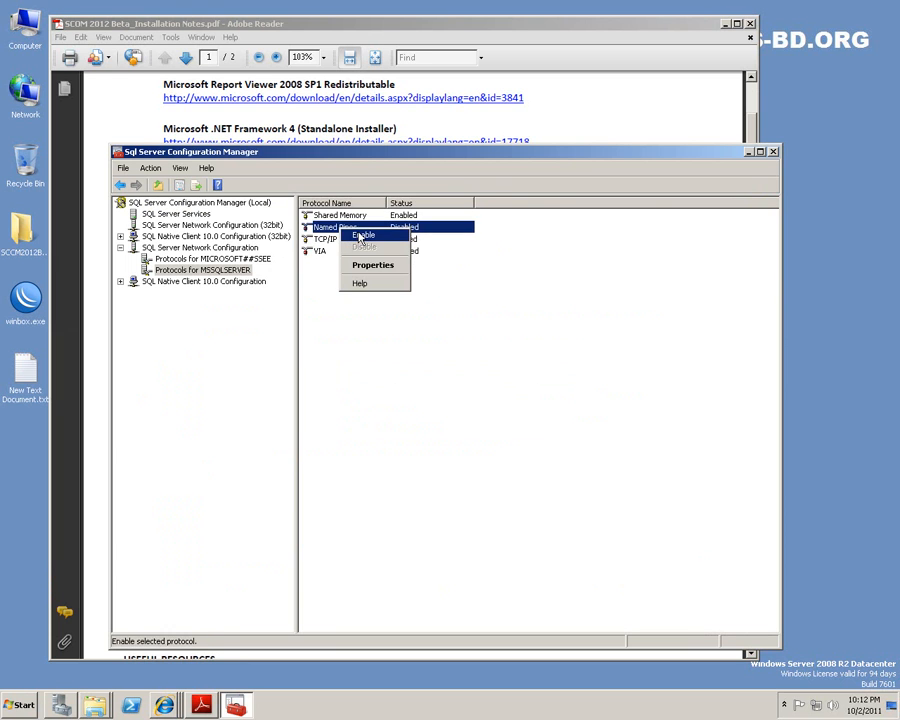
click(414, 235)
click(552, 431)
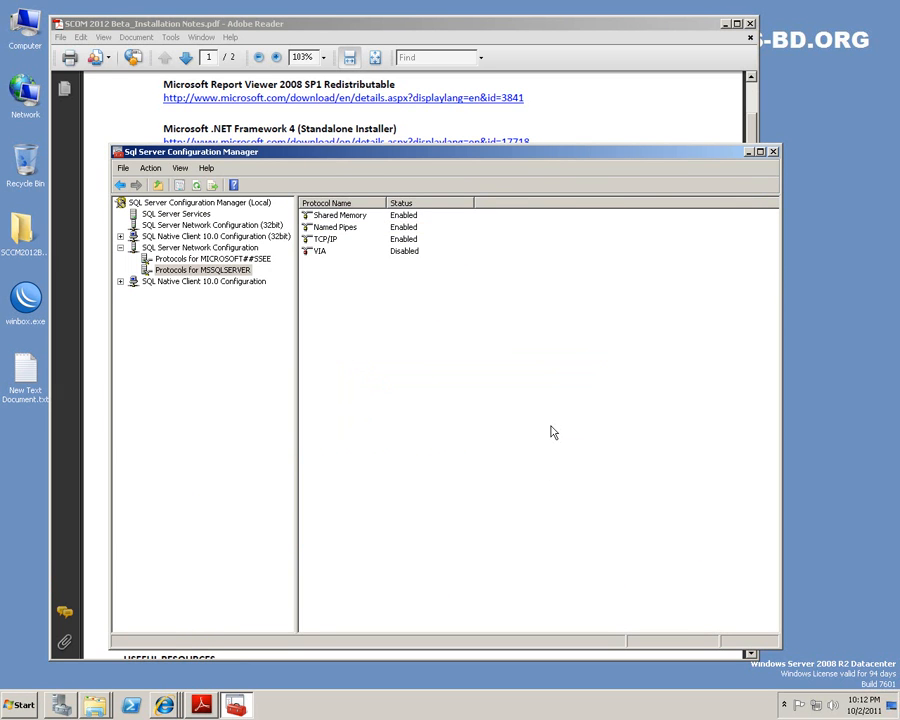
click(774, 153)
click(398, 229)
right_click(398, 229)
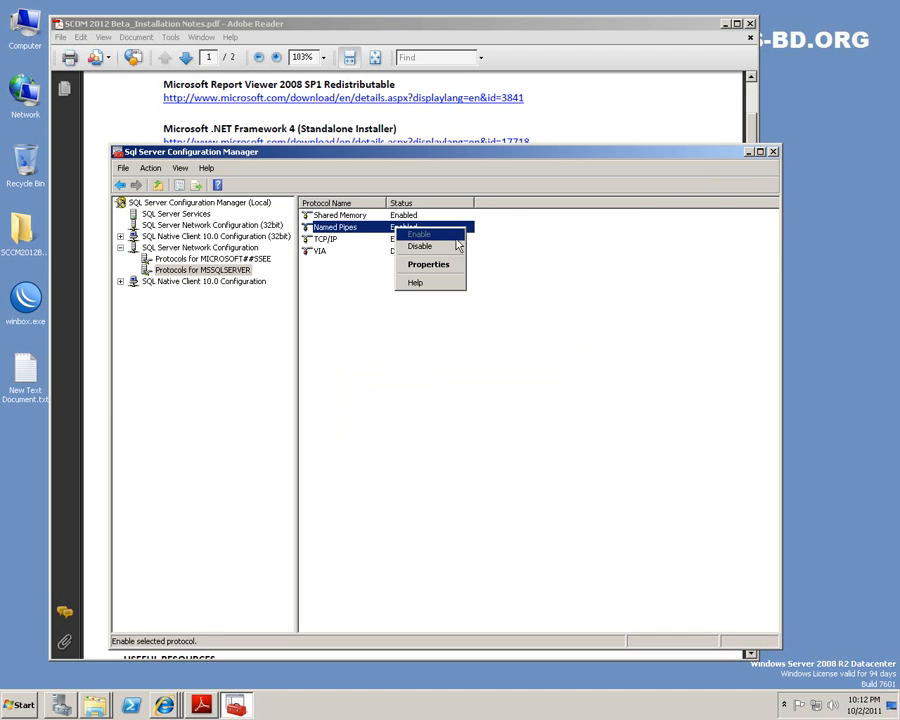
click(433, 248)
click(550, 430)
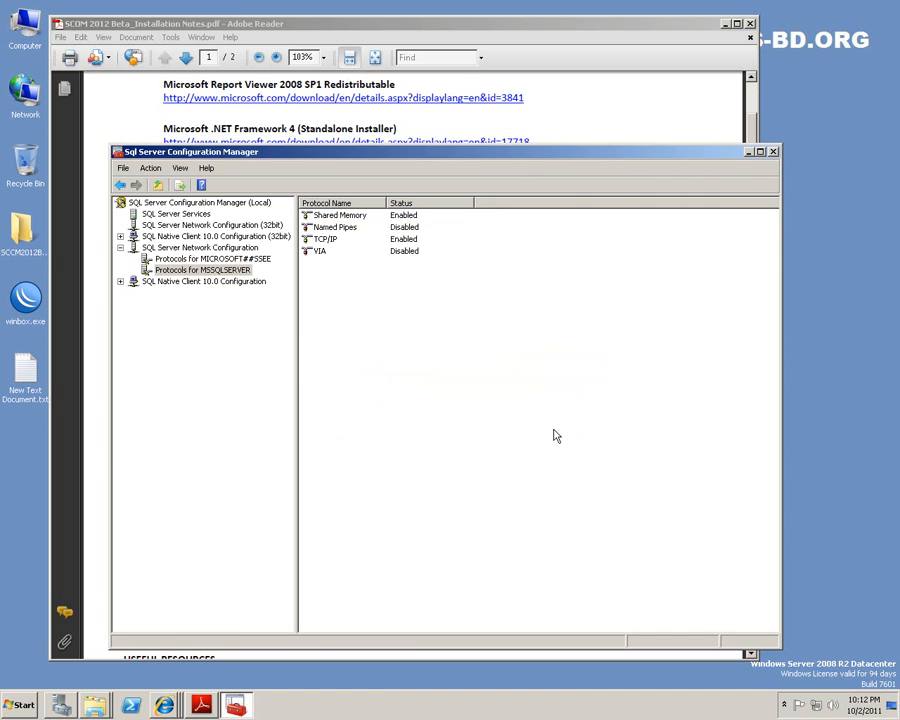
click(330, 240)
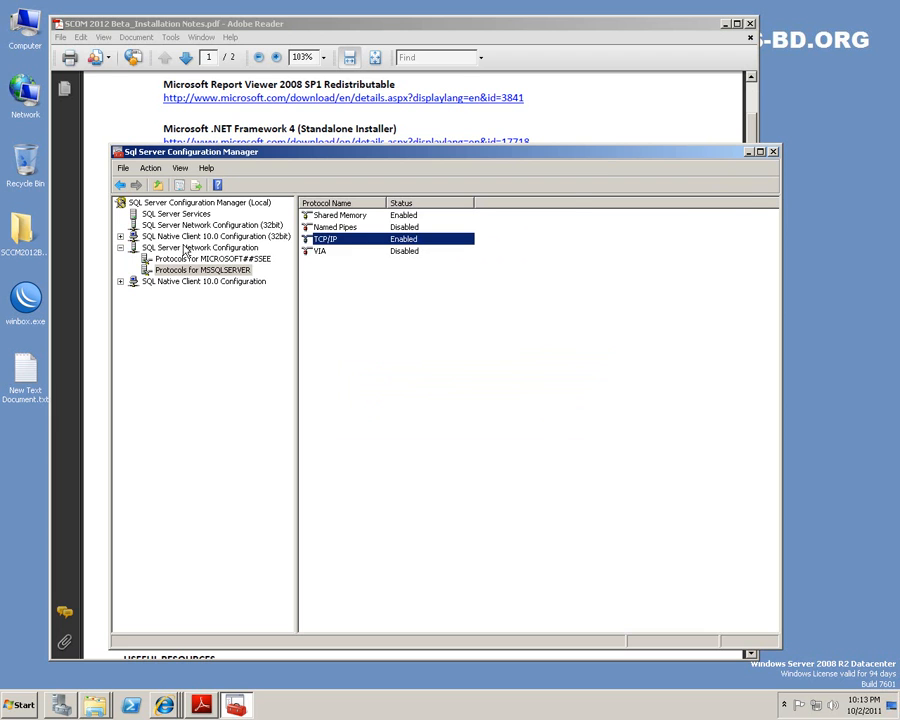
View SQL Server Services and check SQL Server (MSSQLSERVER)'s actions without restarting it.
click(195, 216)
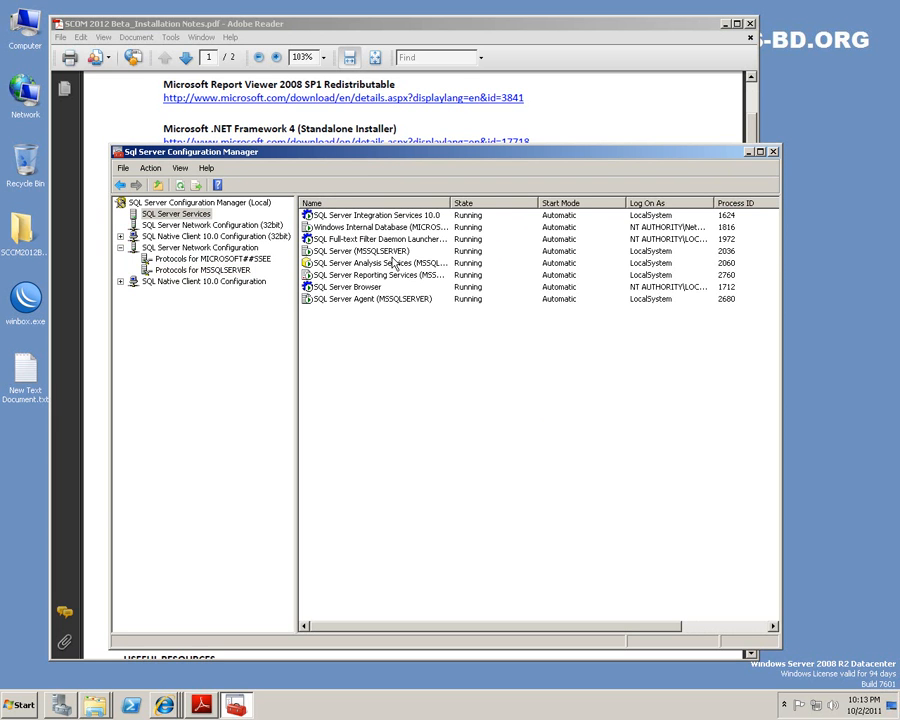
click(344, 253)
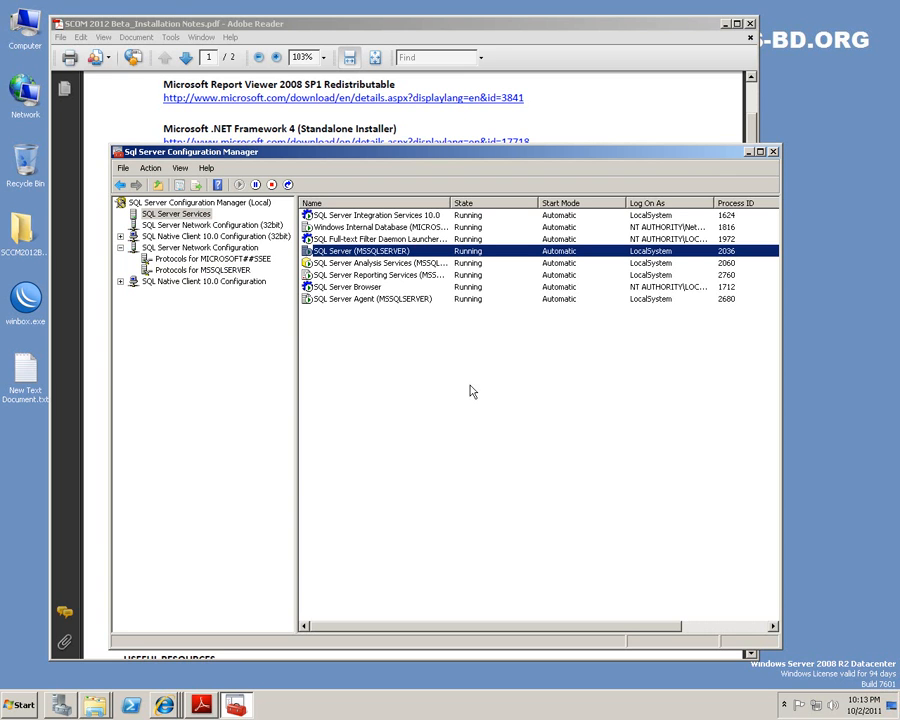
right_click(461, 252)
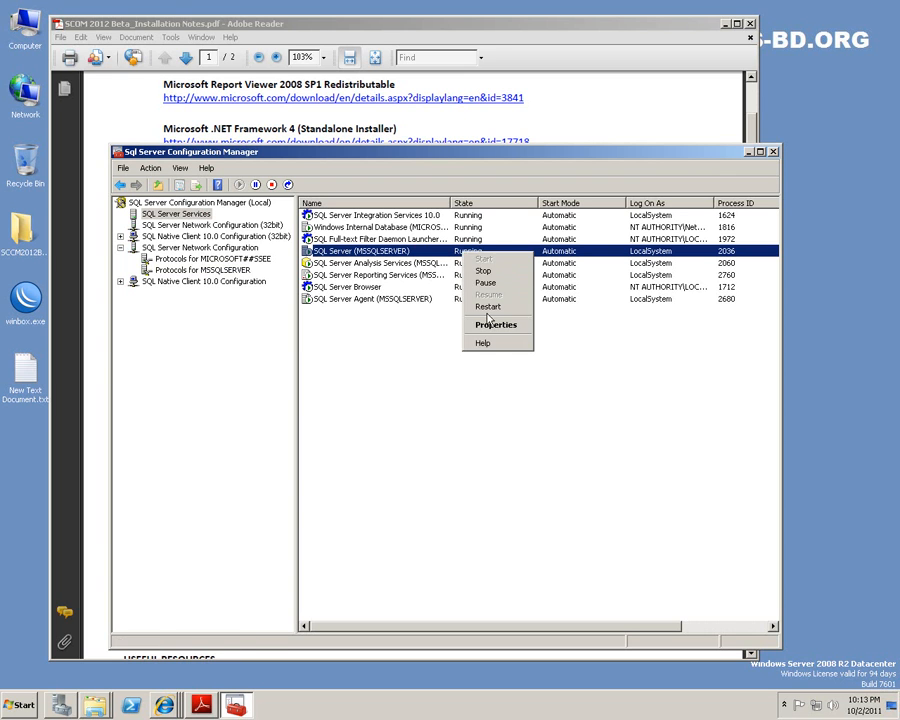
click(572, 434)
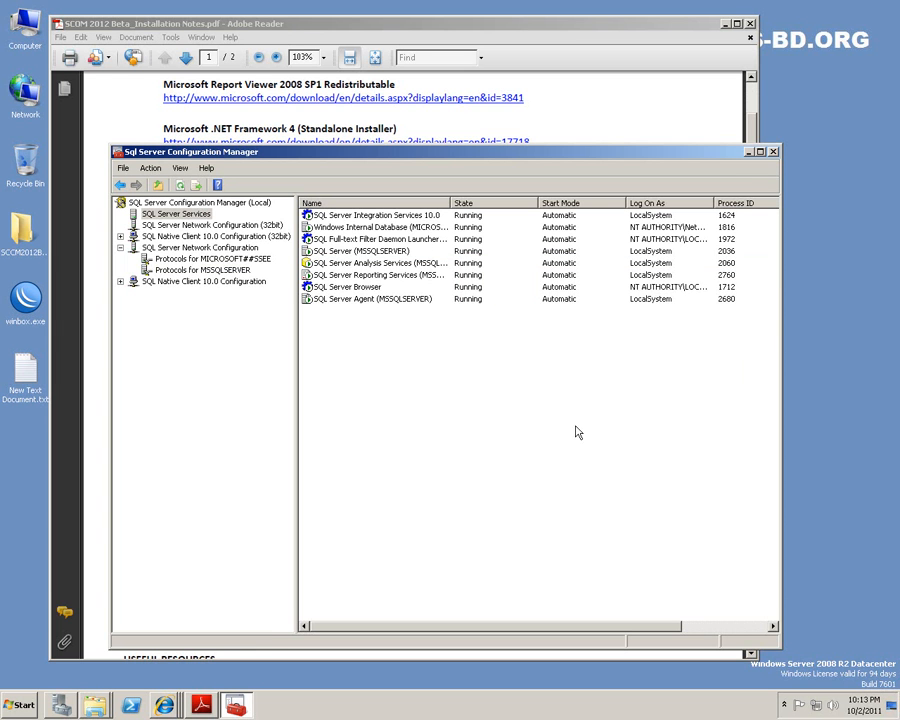
Close SQL Server Configuration Manager and scroll the SCOM 2012 installation notes back up to the title.
click(773, 153)
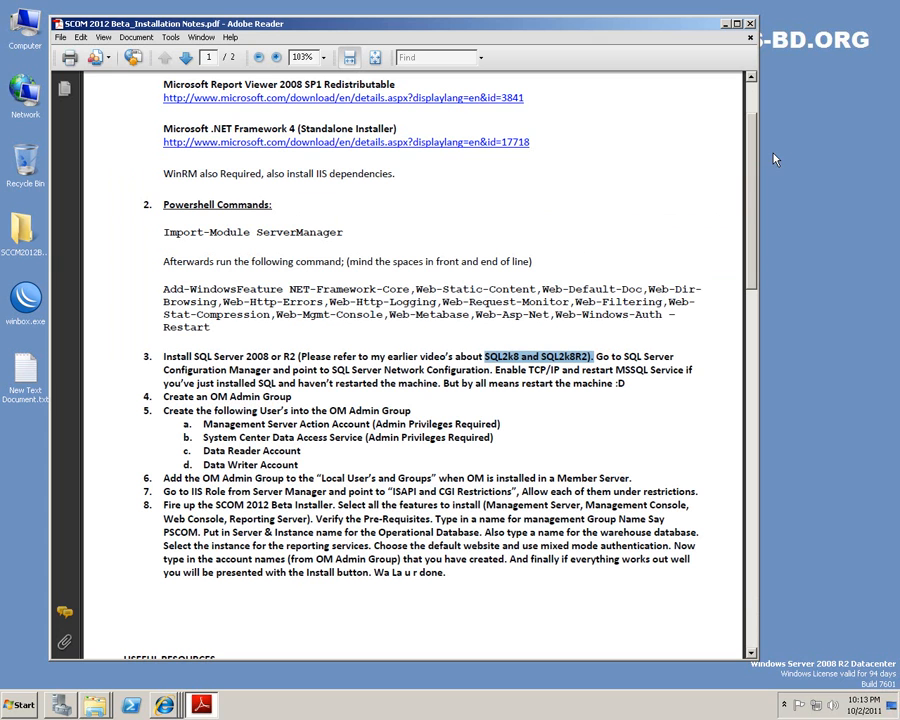
click(650, 371)
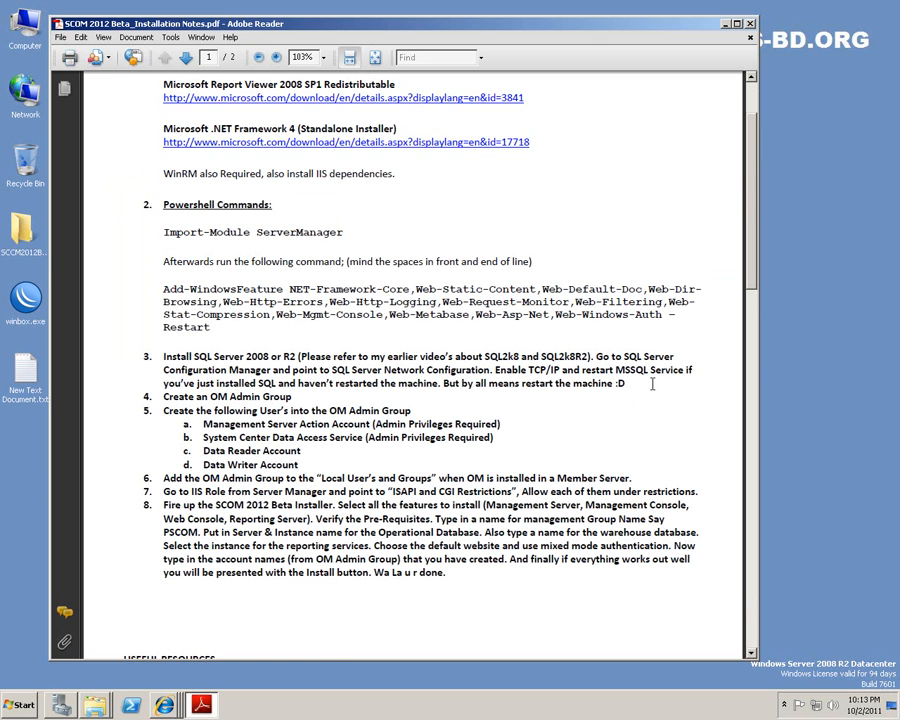
scroll(362, 386, down, 1)
scroll(361, 383, up, 1)
drag(163, 396, 292, 397)
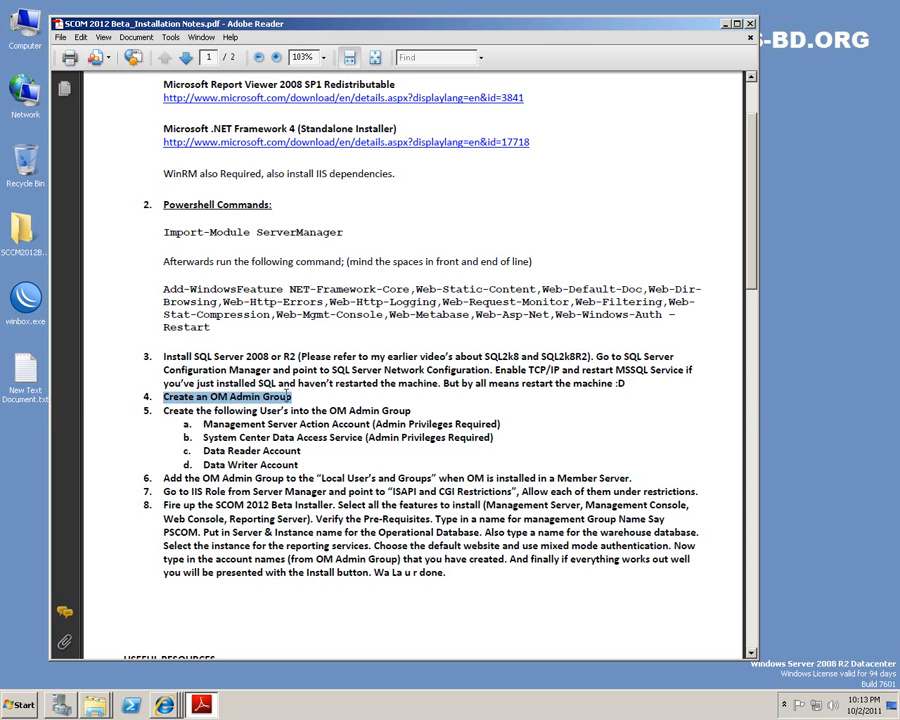
click(300, 396)
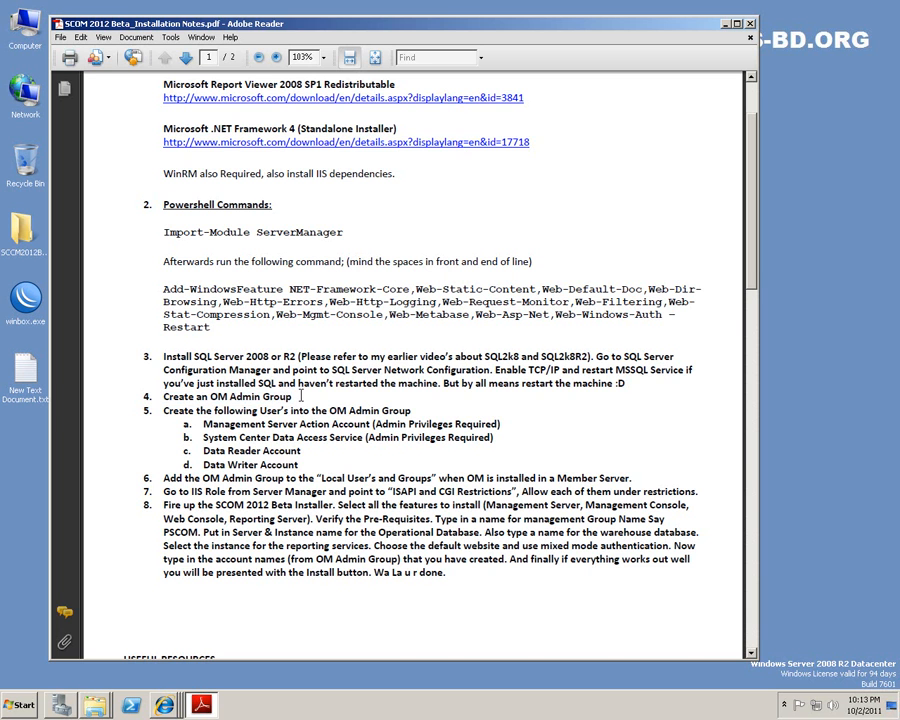
scroll(300, 396, up, 2)
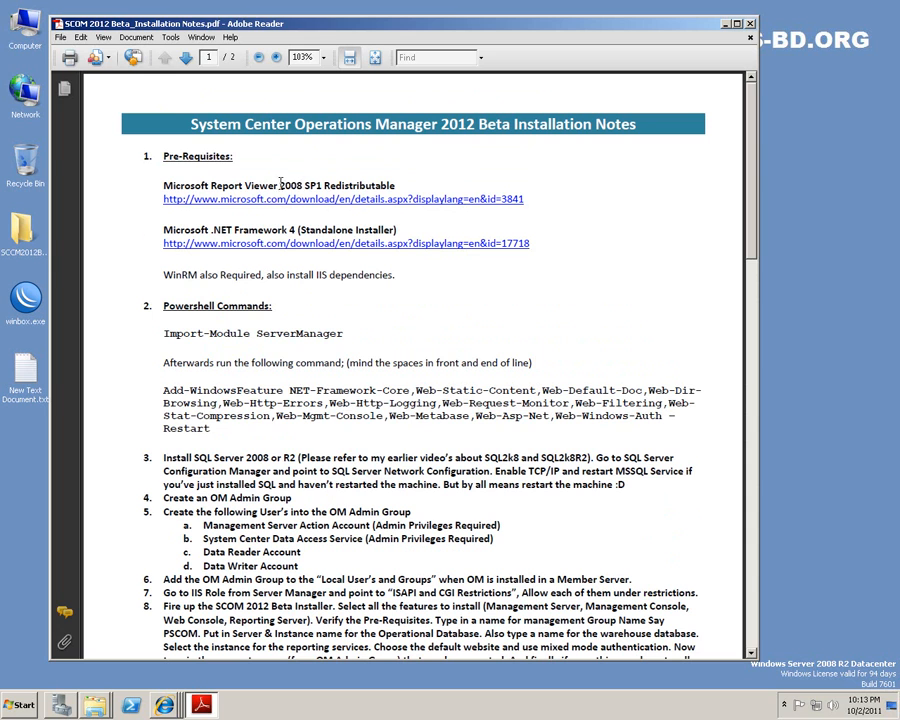
mouse_move(93, 705)
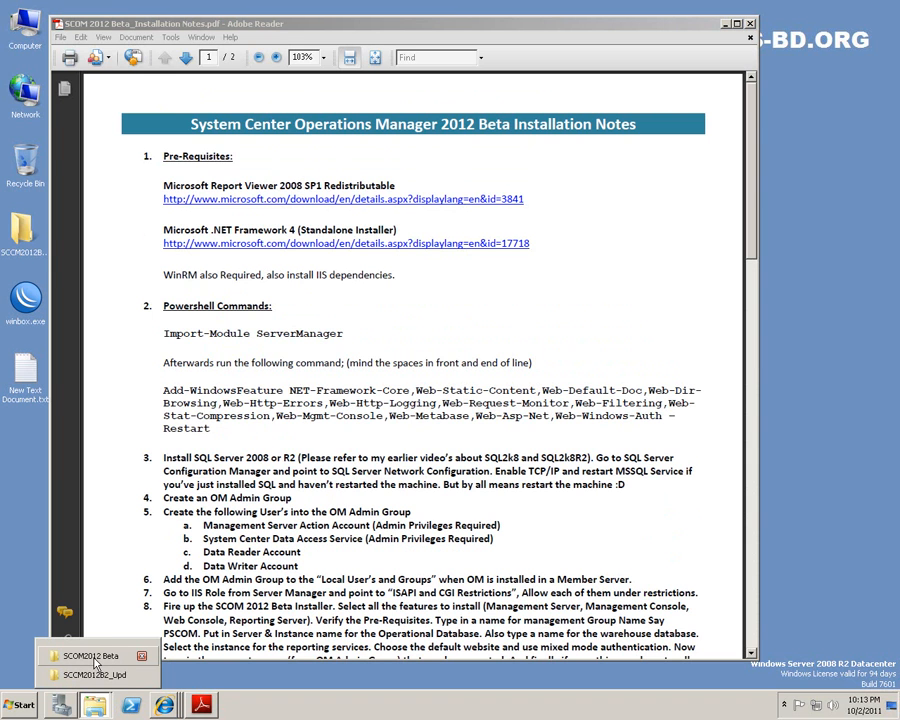
Open the SCOM2012 Beta folder and cancel the already-installed Report Viewer redistributable setup.
click(96, 664)
click(366, 470)
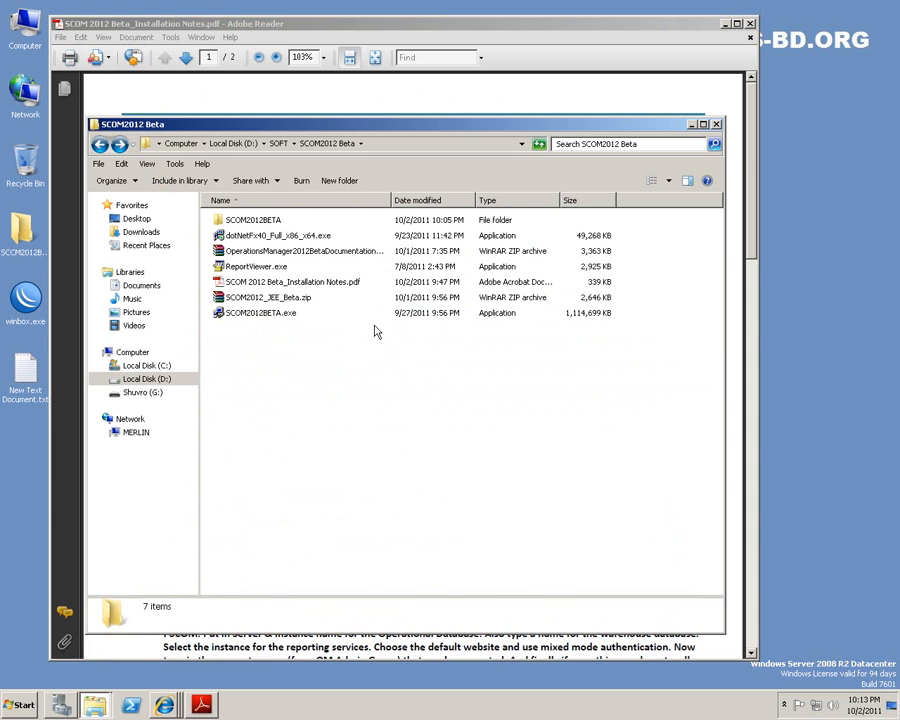
double_click(272, 266)
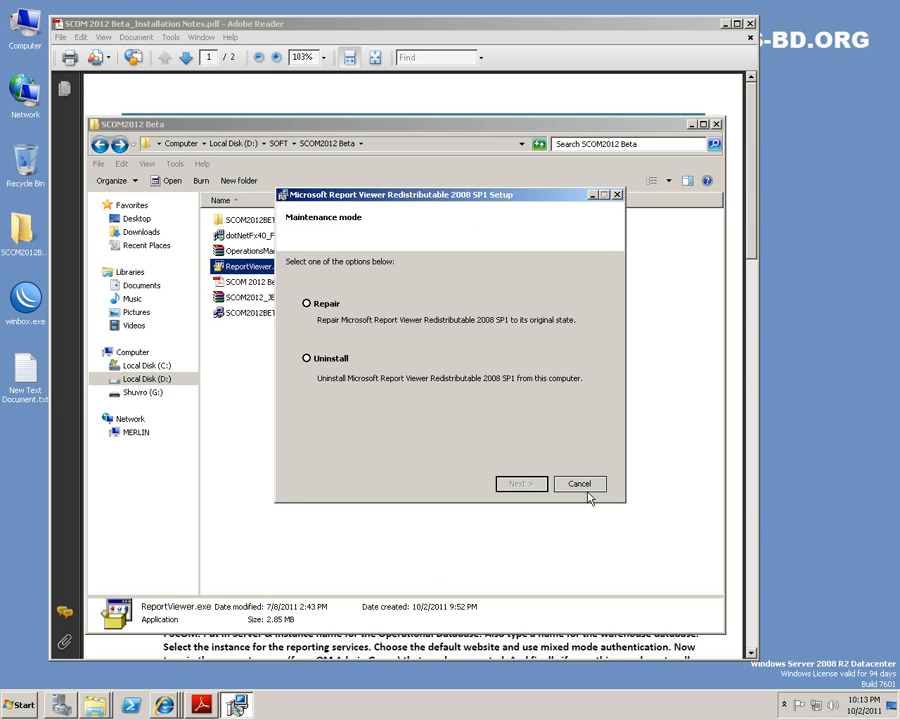
click(580, 486)
click(497, 389)
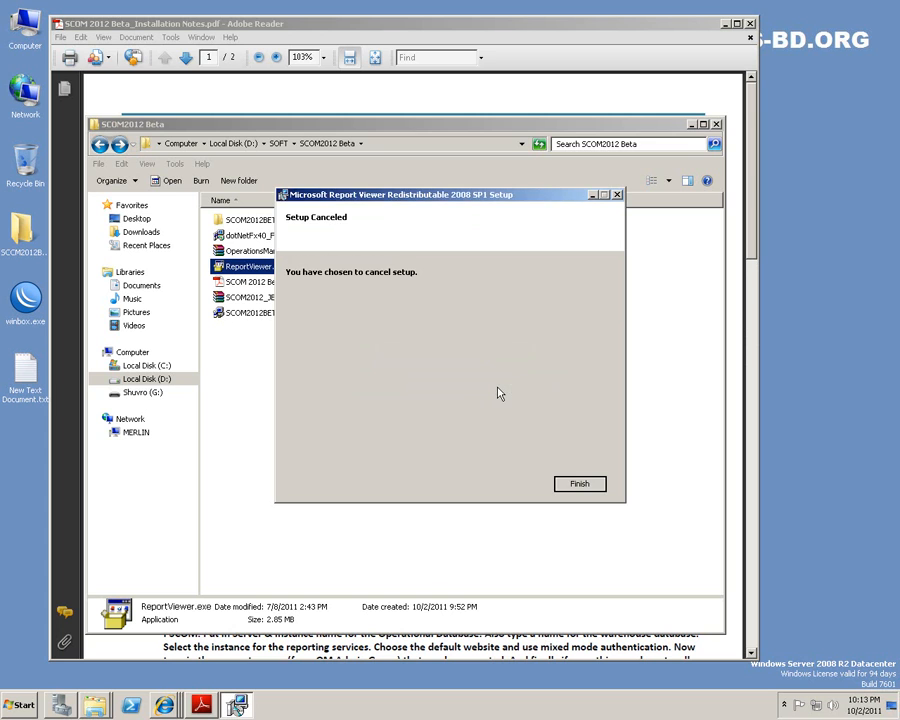
click(582, 481)
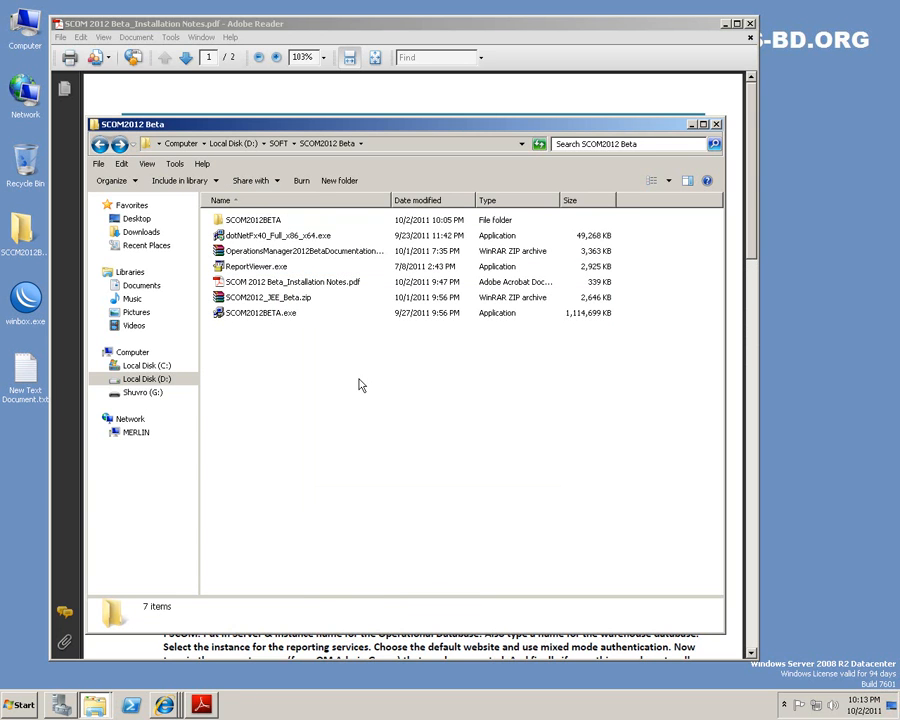
Launch dotNetFx40_Full_x86_x64.exe and allow the .NET Framework 4 installer to run.
click(269, 237)
double_click(272, 240)
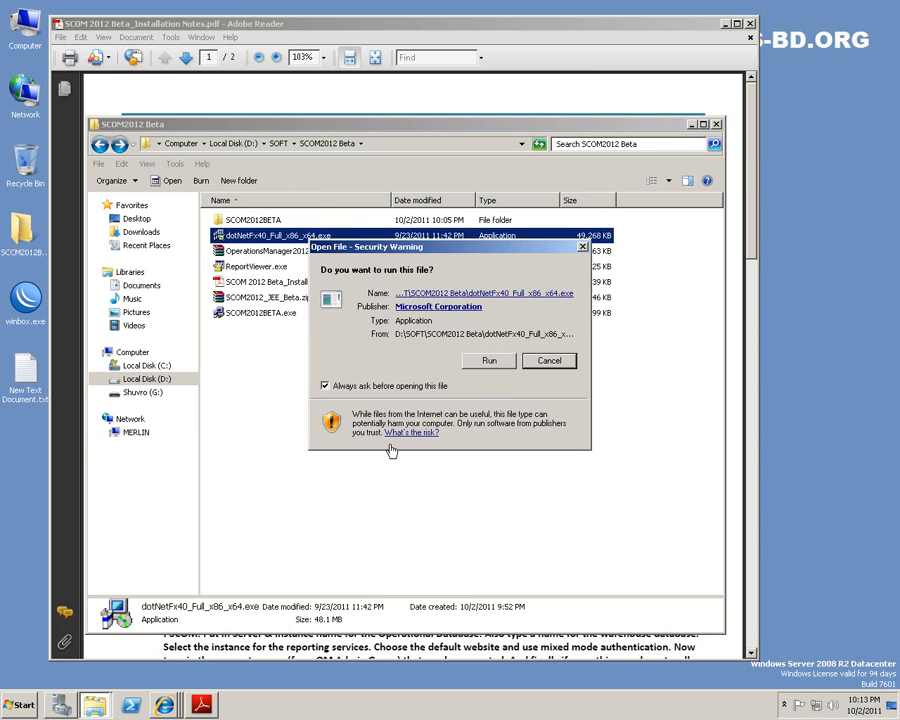
click(494, 363)
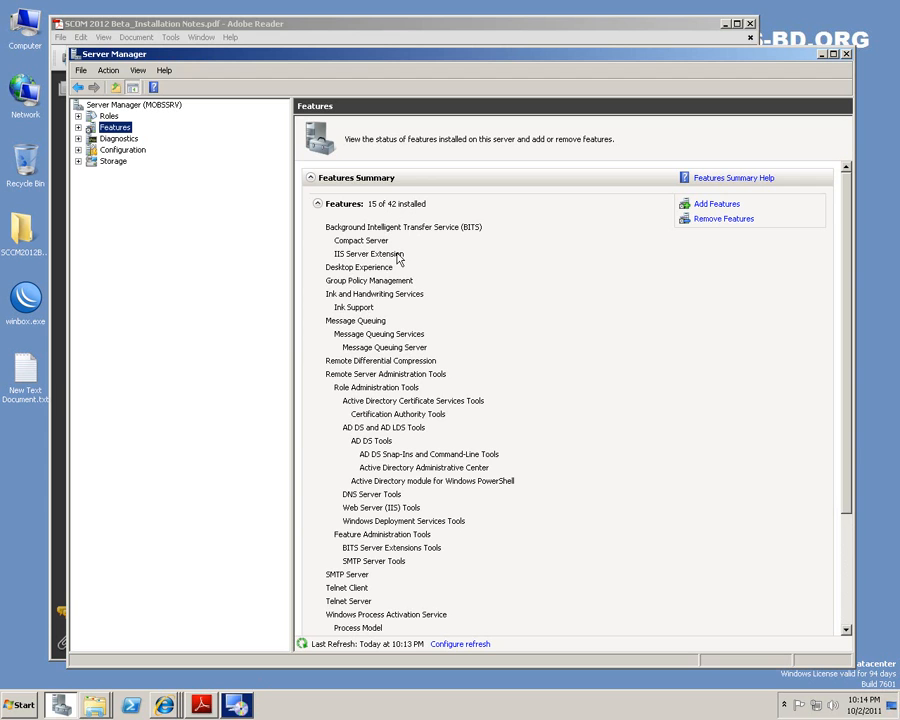
Open the Add Features wizard and review the Desktop Experience and Group Policy Management descriptions.
click(716, 205)
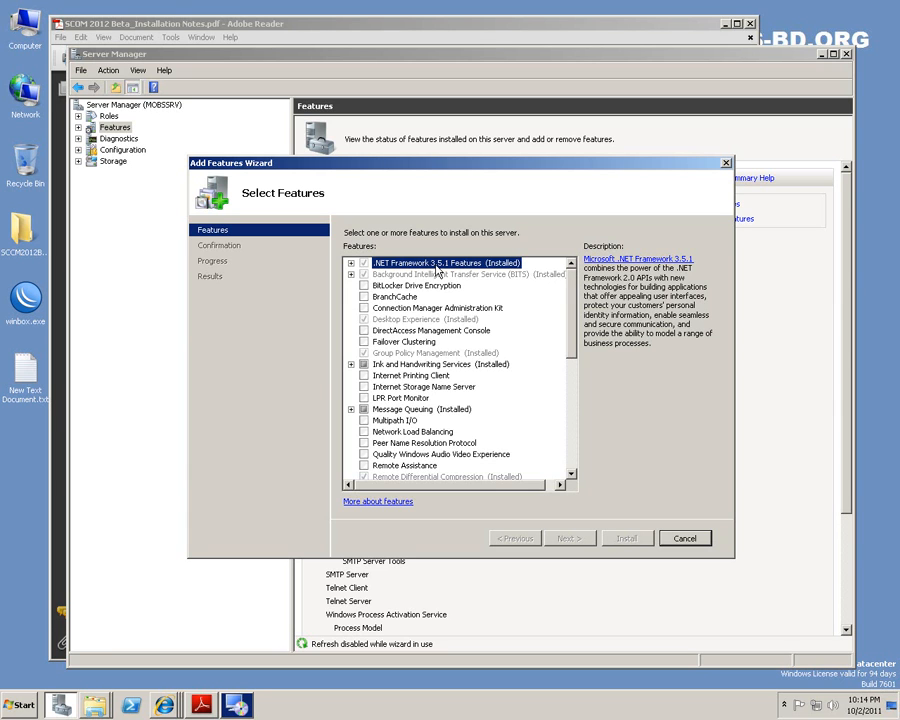
click(447, 320)
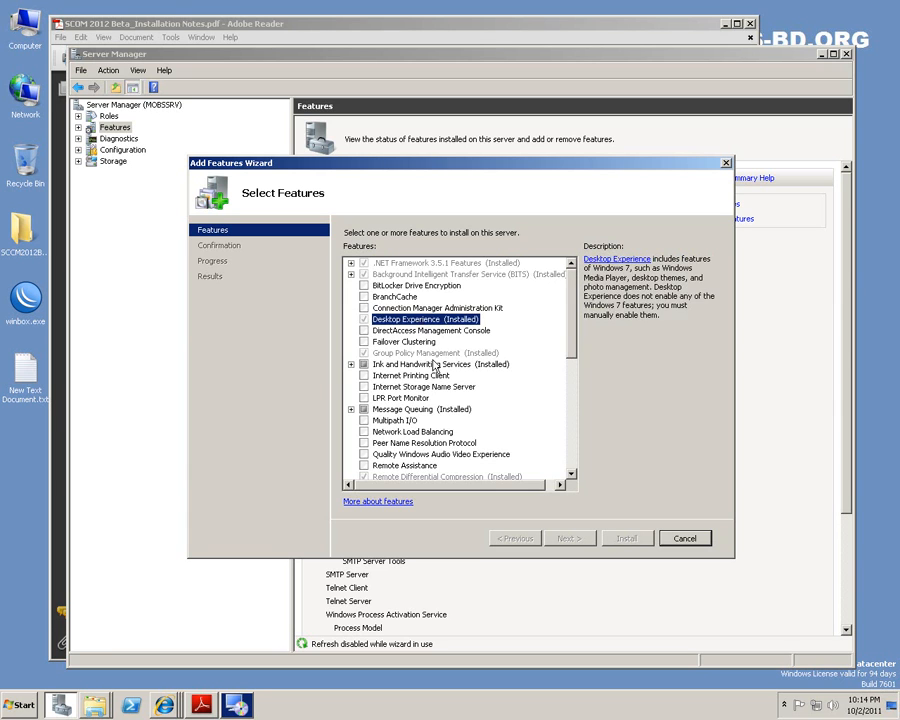
click(429, 355)
drag(569, 313, 570, 352)
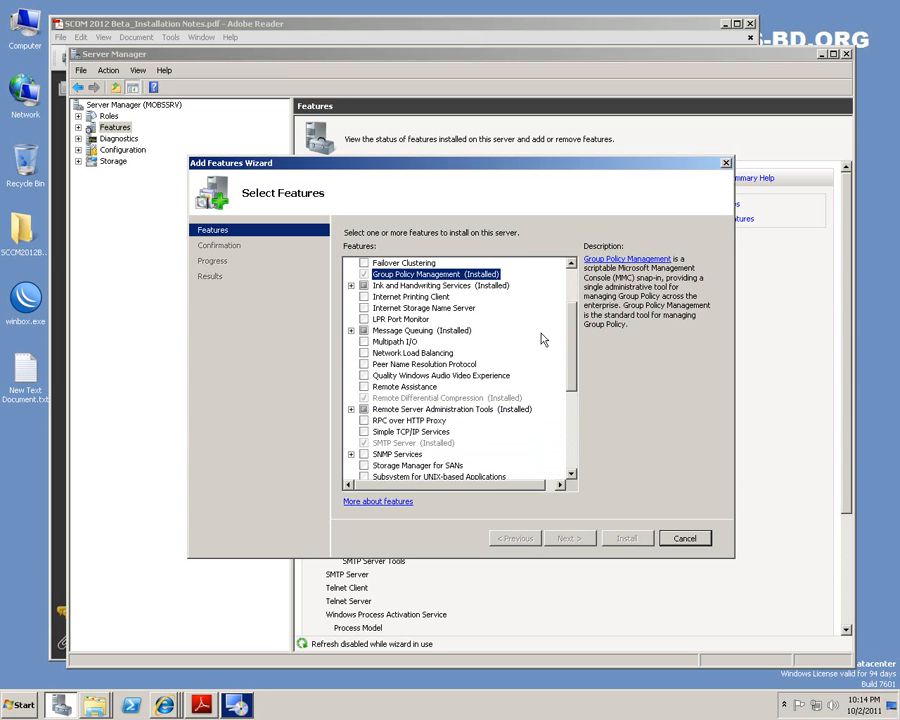
drag(574, 323, 574, 338)
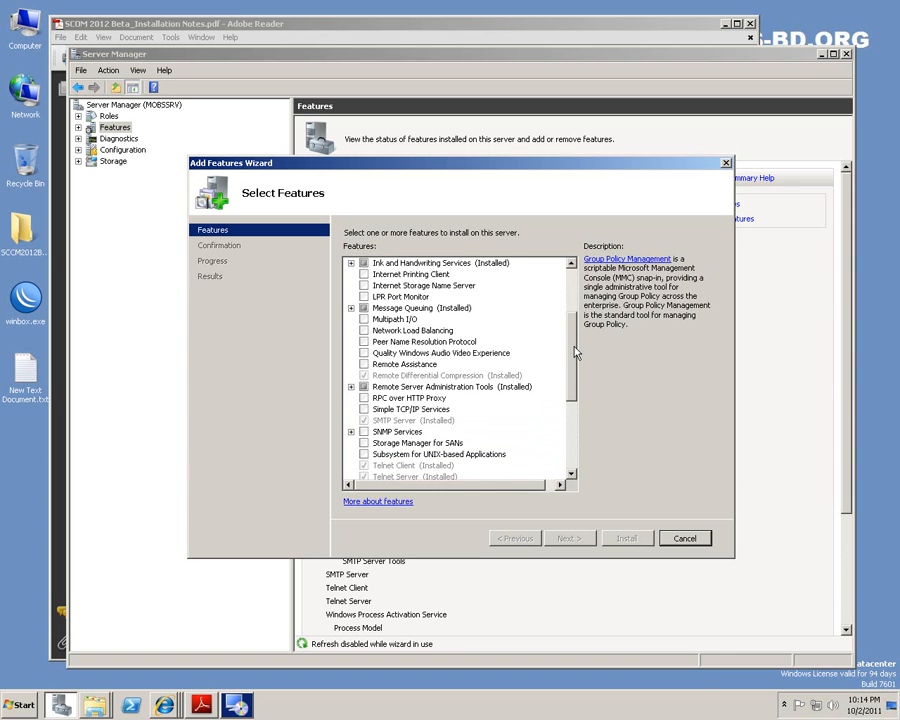
drag(572, 350, 573, 372)
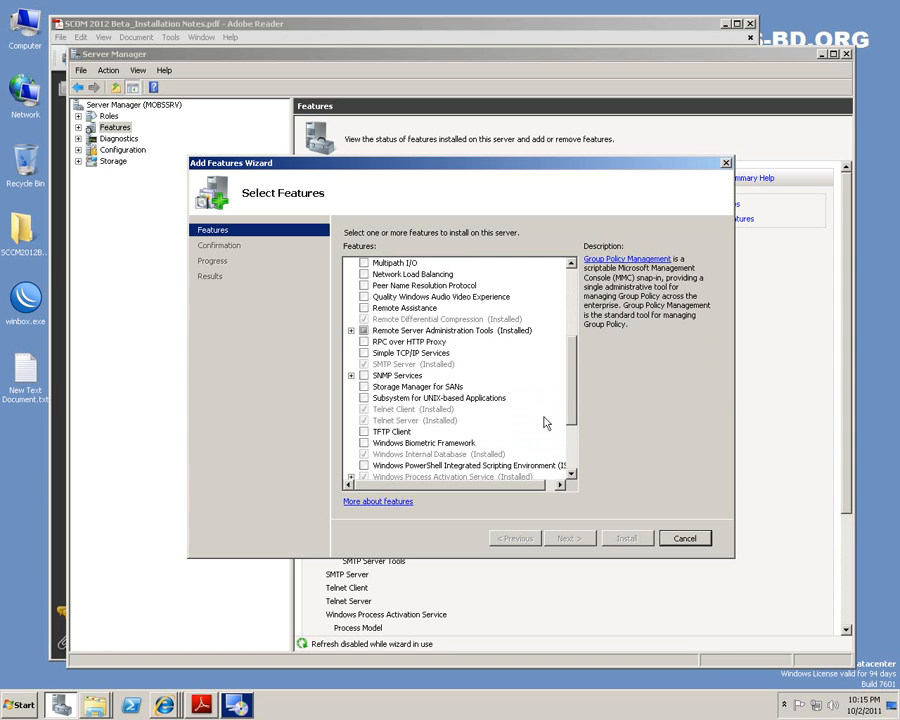
drag(574, 381, 571, 416)
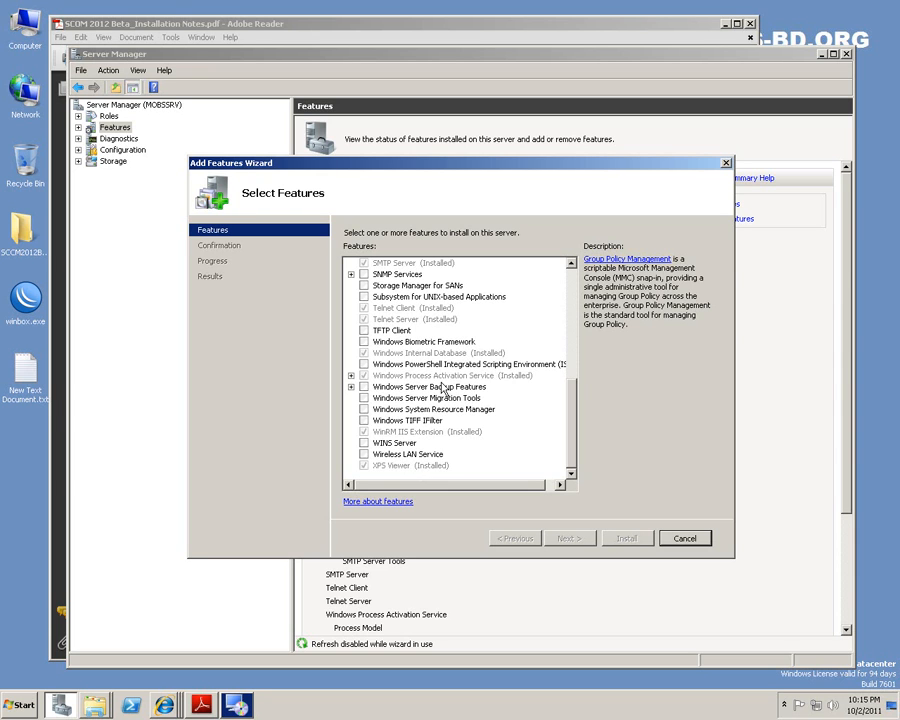
Check that WinRM IIS Extension is already installed, then cancel the wizard without installing anything.
click(413, 434)
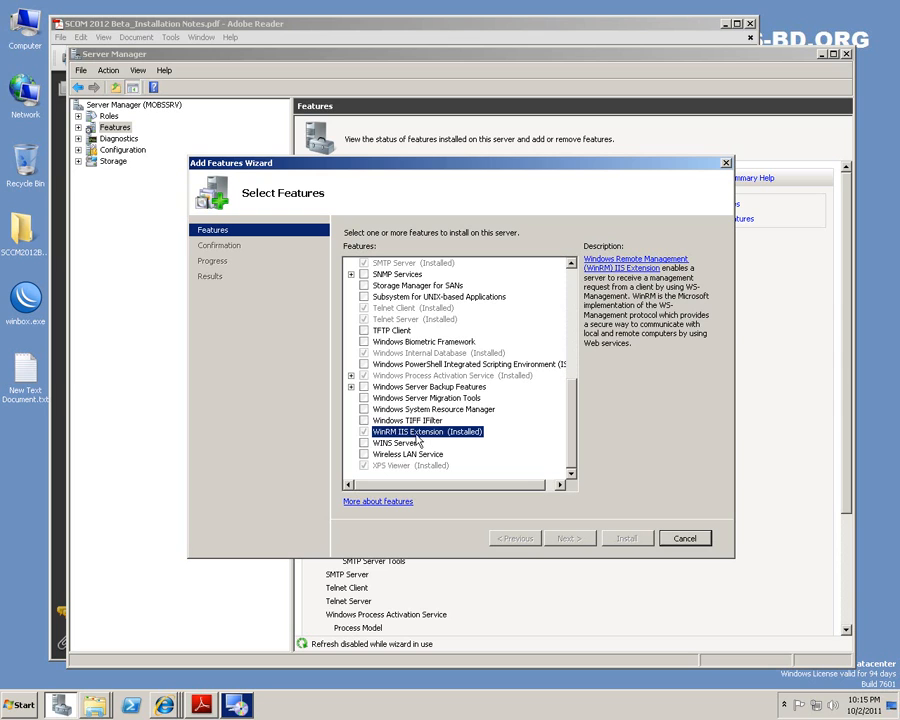
click(686, 541)
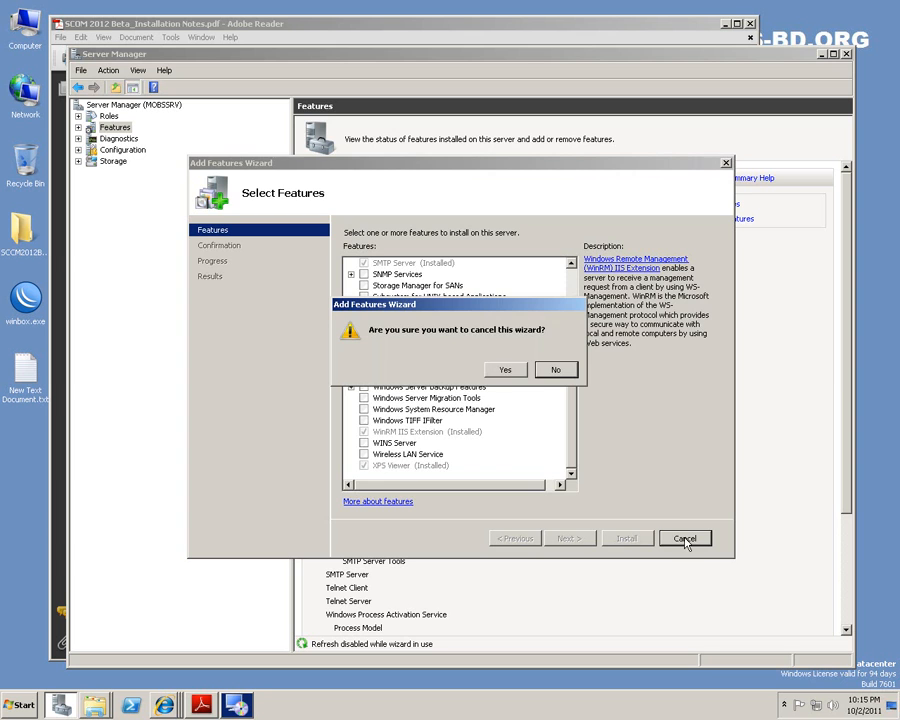
click(507, 372)
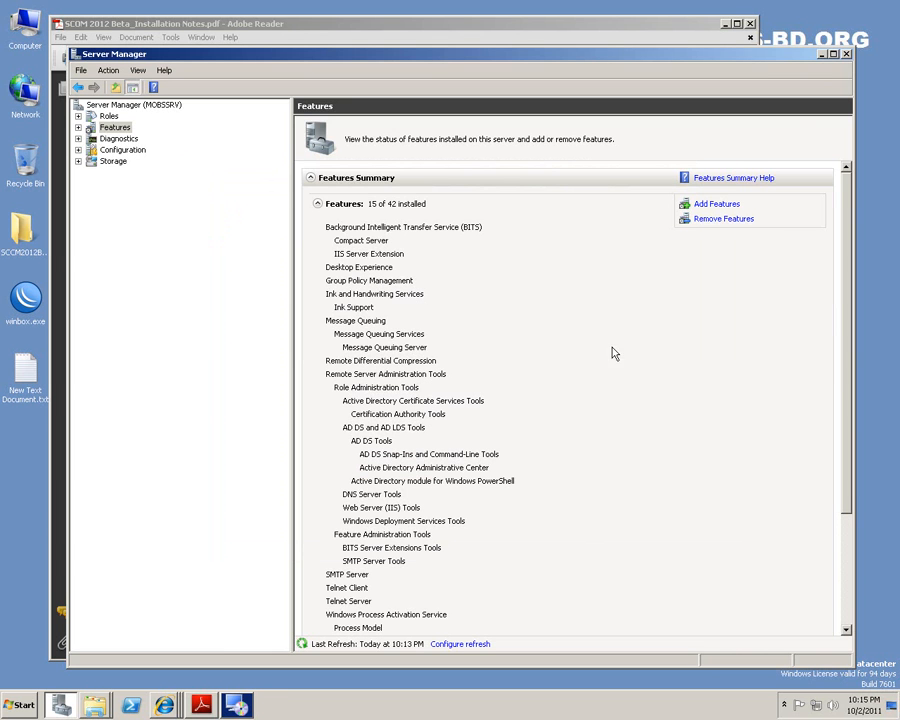
Minimize Server Manager, cancel the .NET Framework 4 maintenance, and minimize the SCOM2012 Beta folder.
click(821, 53)
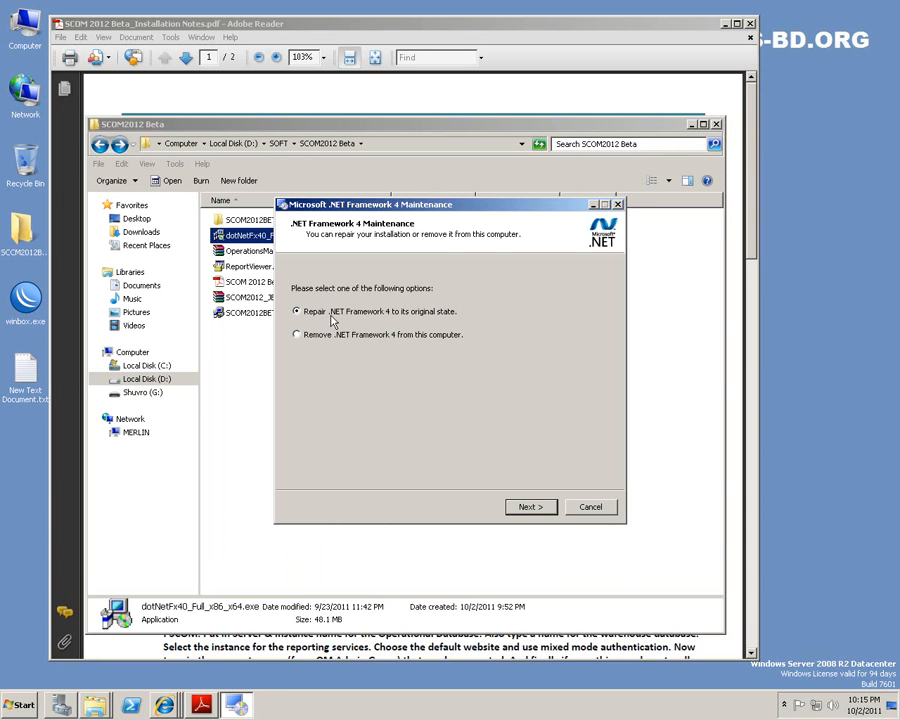
click(597, 508)
click(453, 387)
click(448, 391)
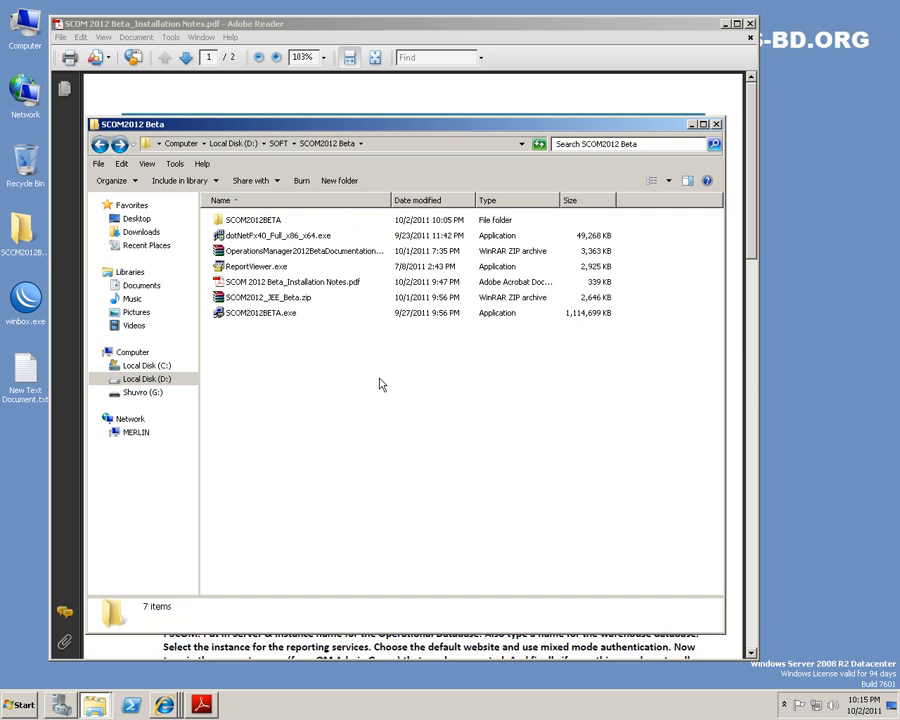
click(692, 125)
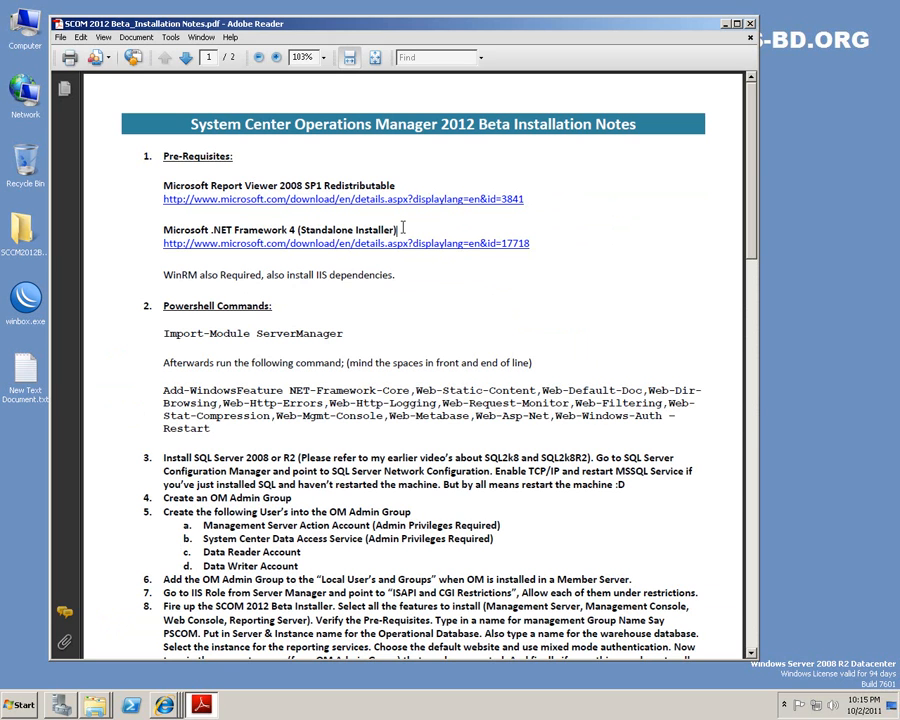
Scroll the installation notes down to steps 3 through 8, selecting step 3's SQL Server text.
drag(163, 274, 262, 275)
click(480, 327)
scroll(480, 327, down, 3)
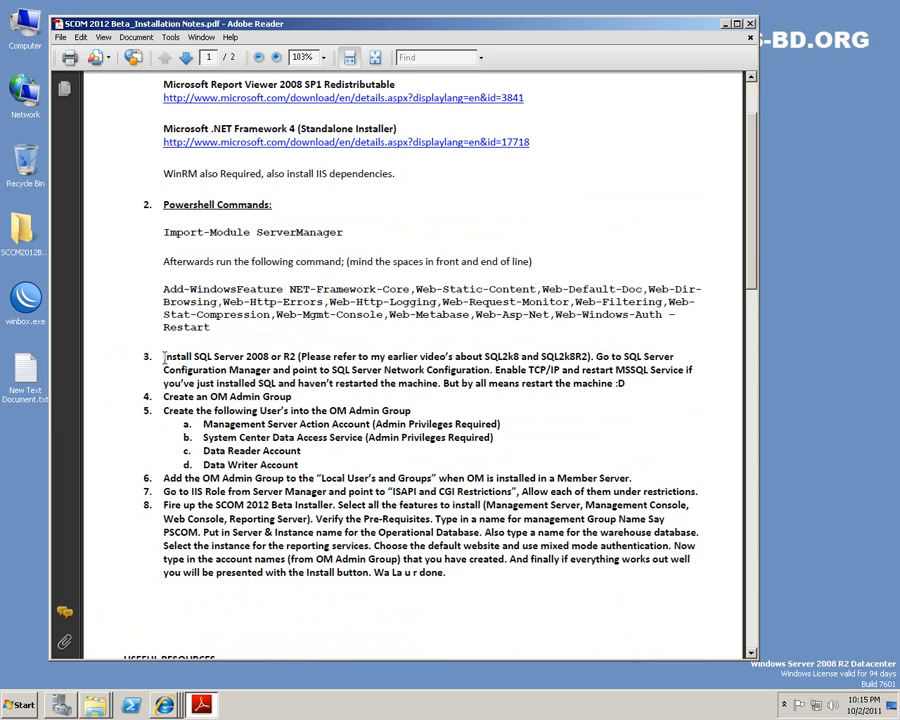
drag(630, 385, 170, 348)
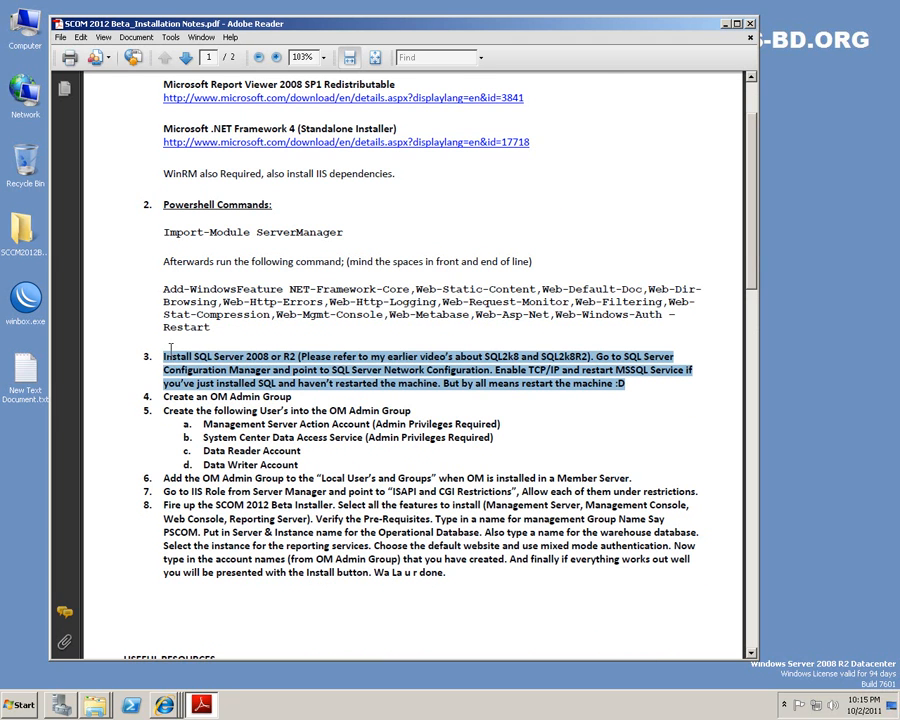
Open the Start menu, return briefly to the notes, then reopen it with the Windows key.
click(19, 706)
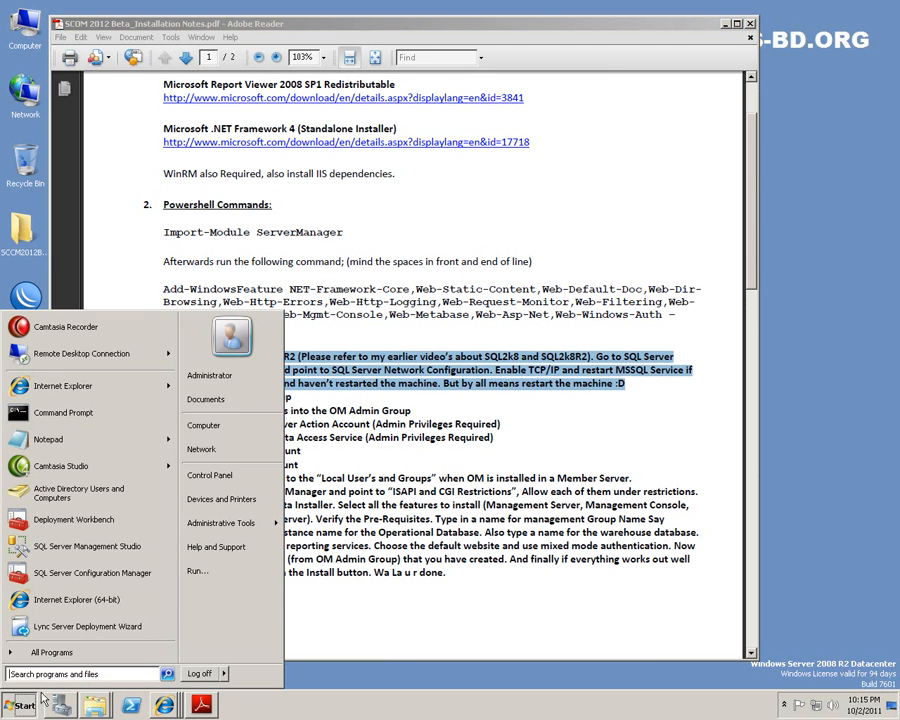
click(110, 675)
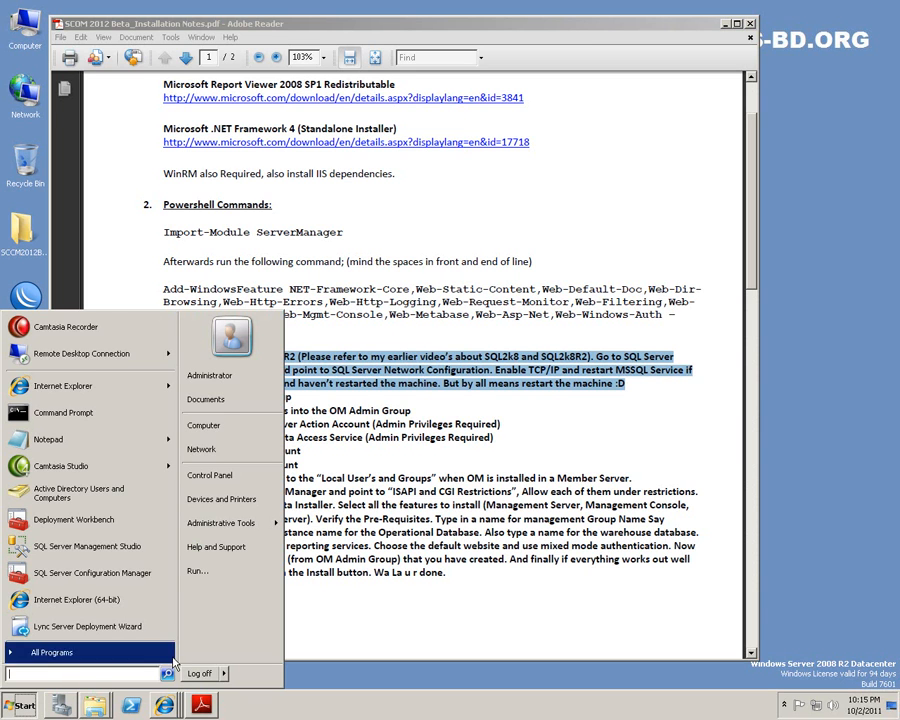
click(407, 600)
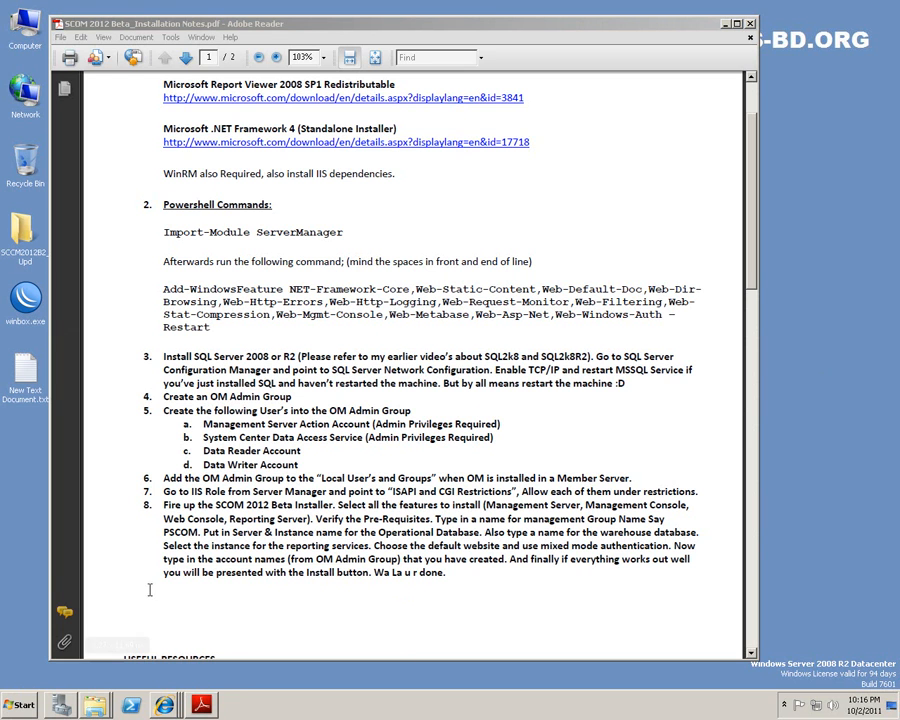
key(super)
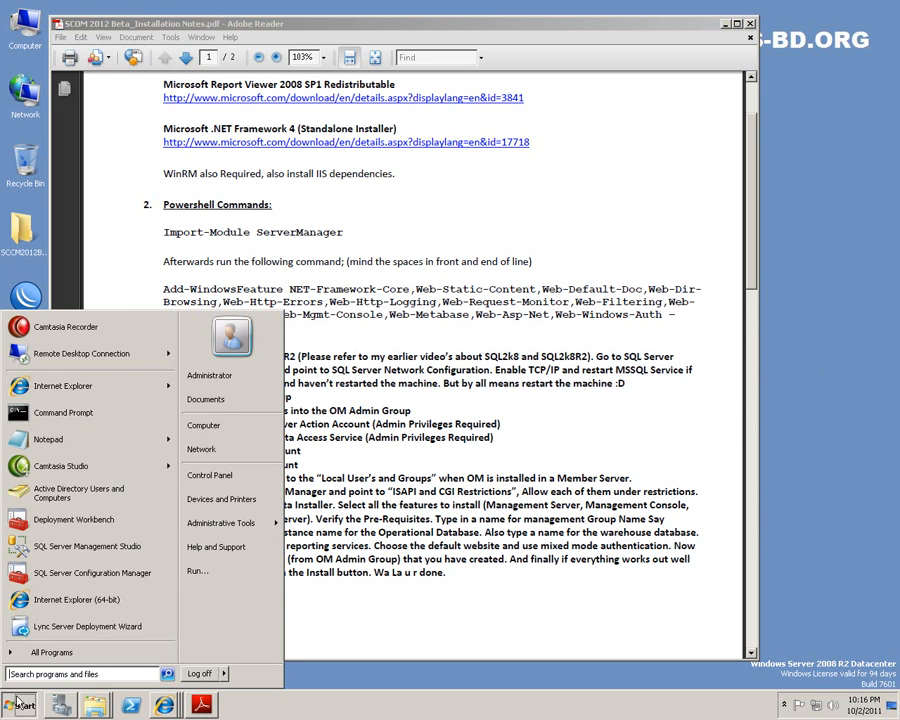
Launch Active Directory Users and Computers, widen the Name column, and expand the mobs-bd.org domain.
click(62, 498)
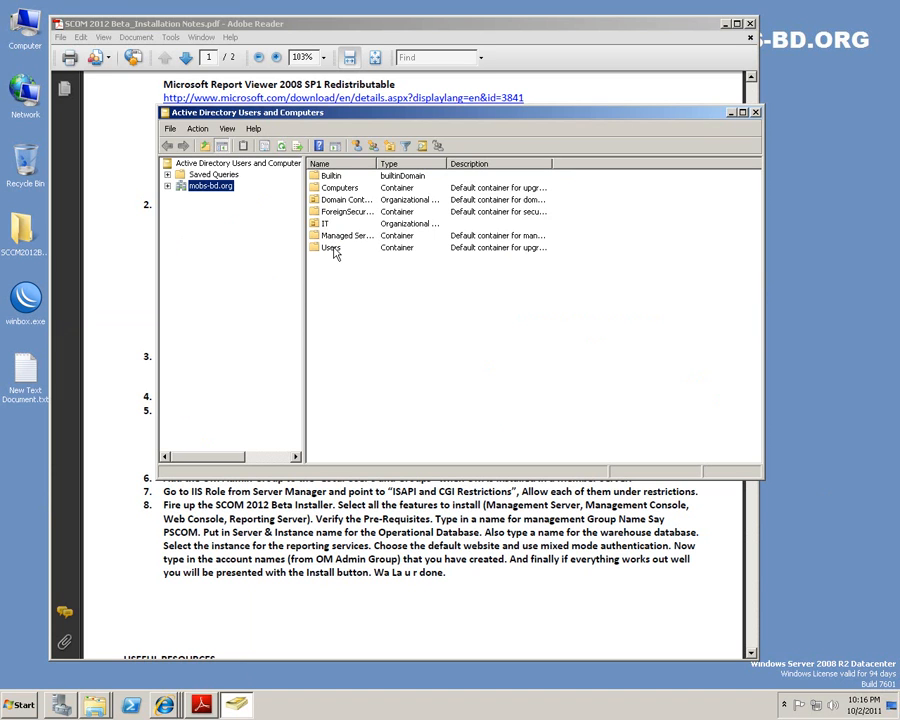
click(403, 287)
drag(376, 160, 469, 168)
click(168, 187)
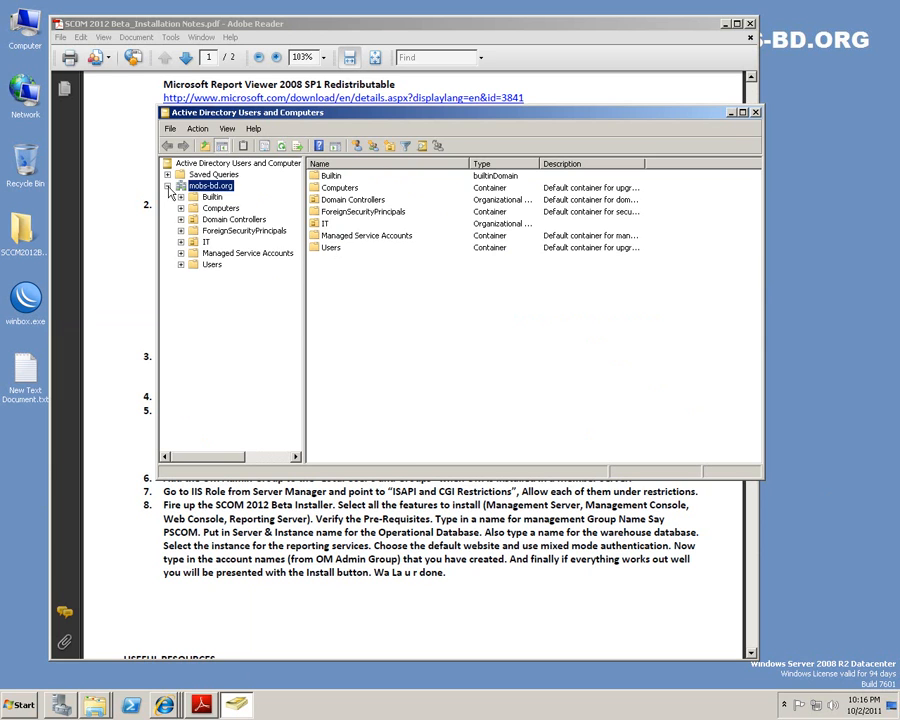
Create a new group named OM-Admins in the mobs-bd.org domain.
right_click(365, 334)
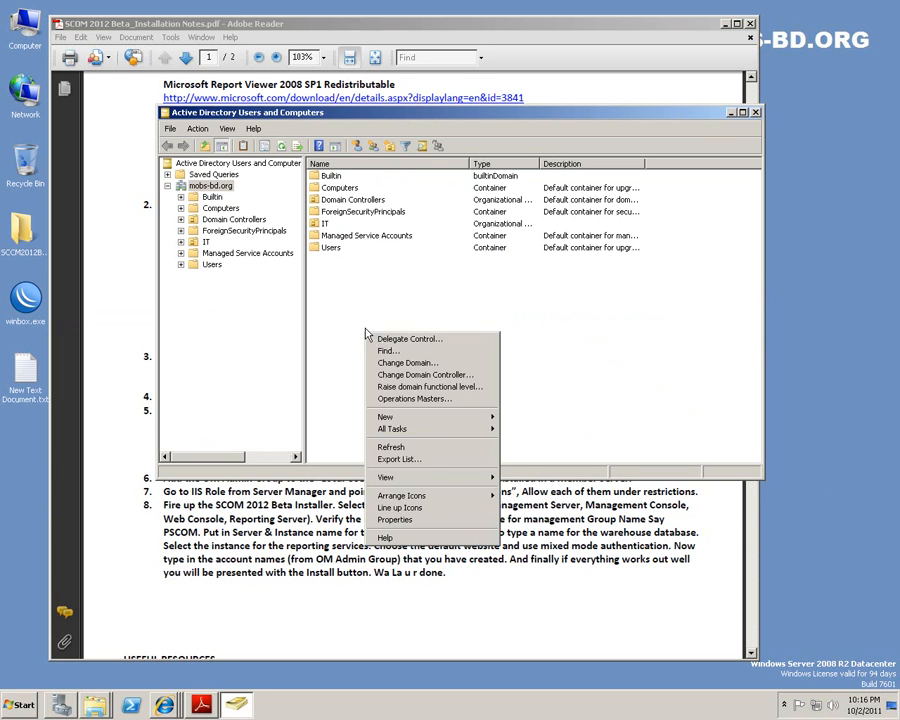
mouse_move(432, 418)
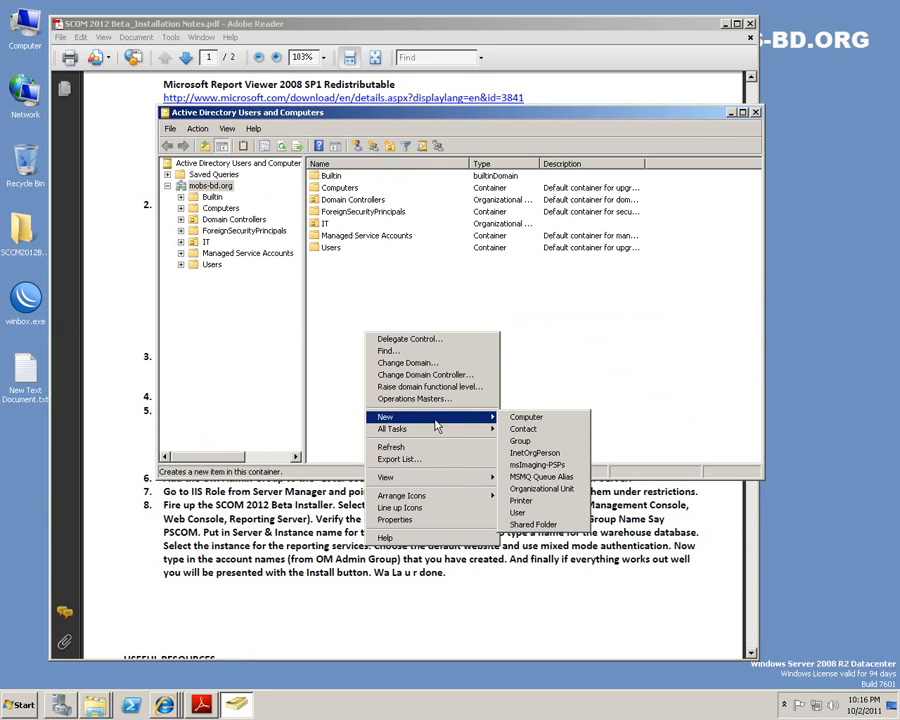
click(546, 441)
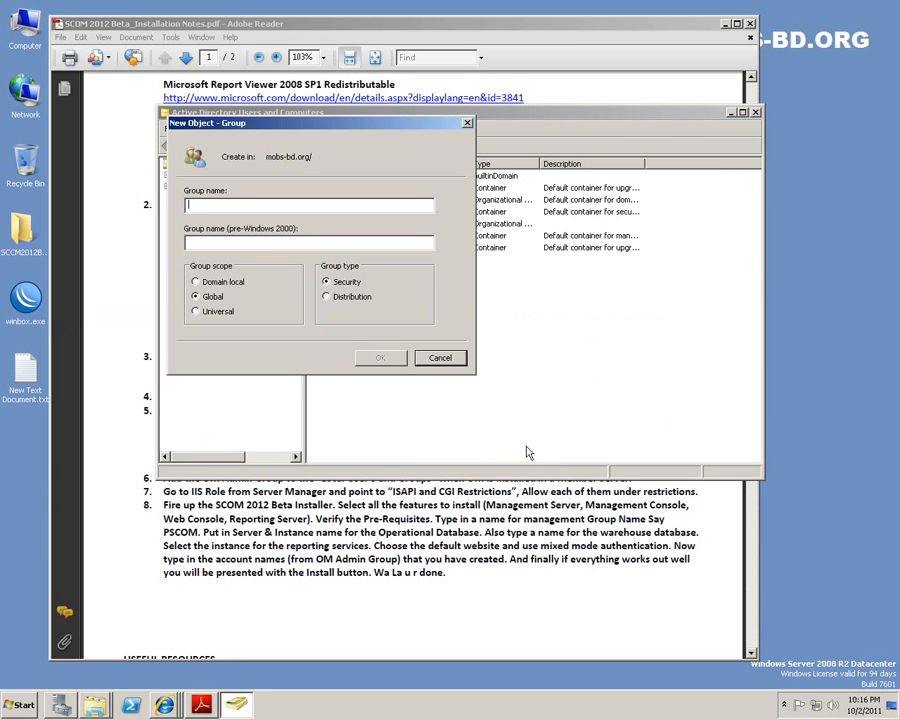
text(OM)
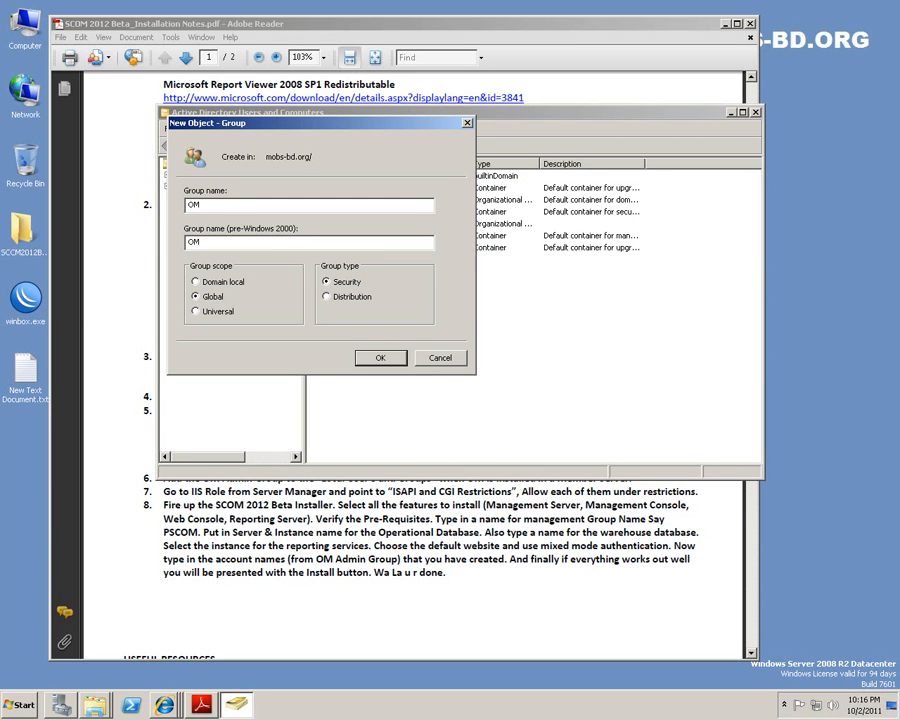
text(-Admins)
click(380, 360)
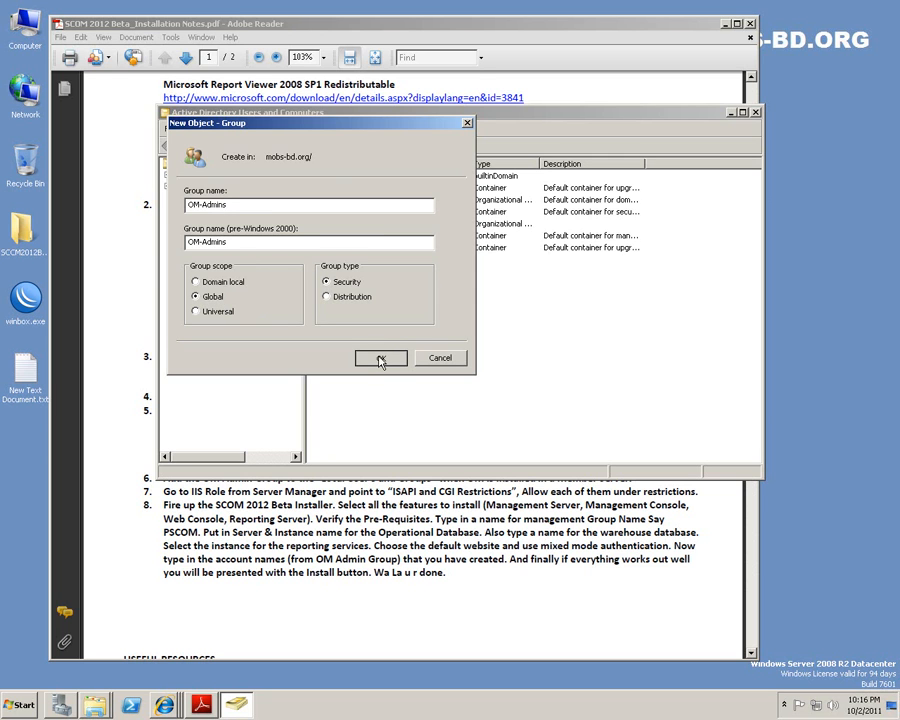
click(378, 362)
Make the OM-Admins group a member of the built-in Administrators group.
double_click(340, 248)
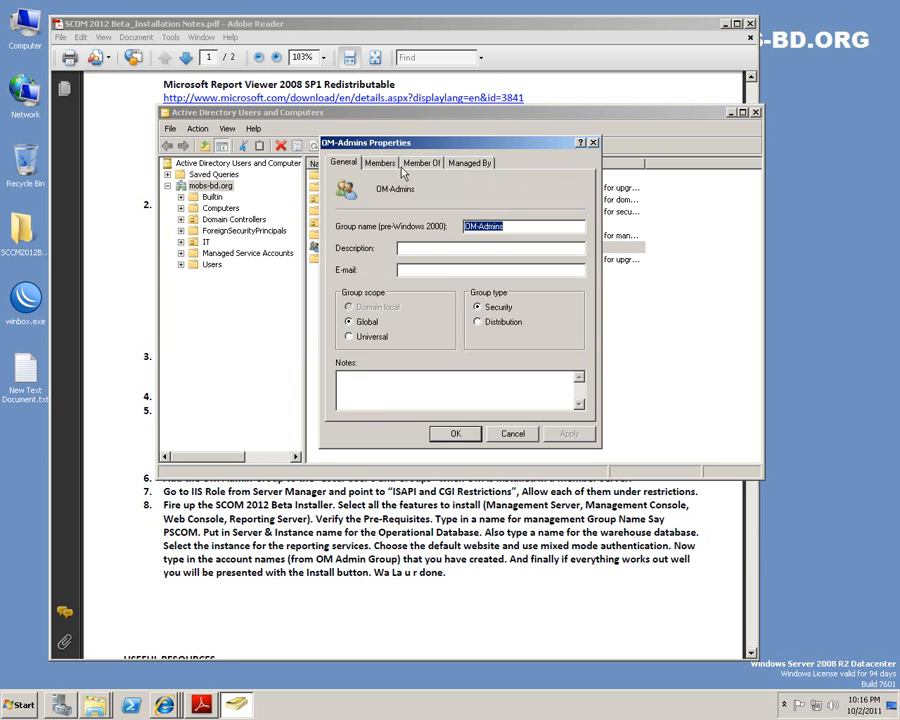
click(380, 163)
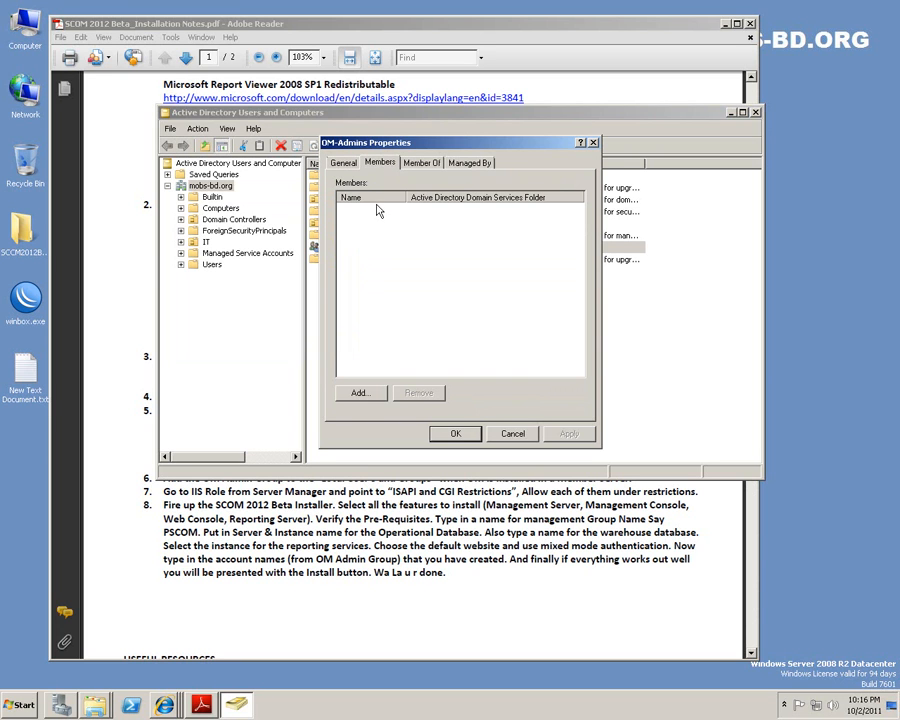
click(421, 162)
click(372, 332)
text(a)
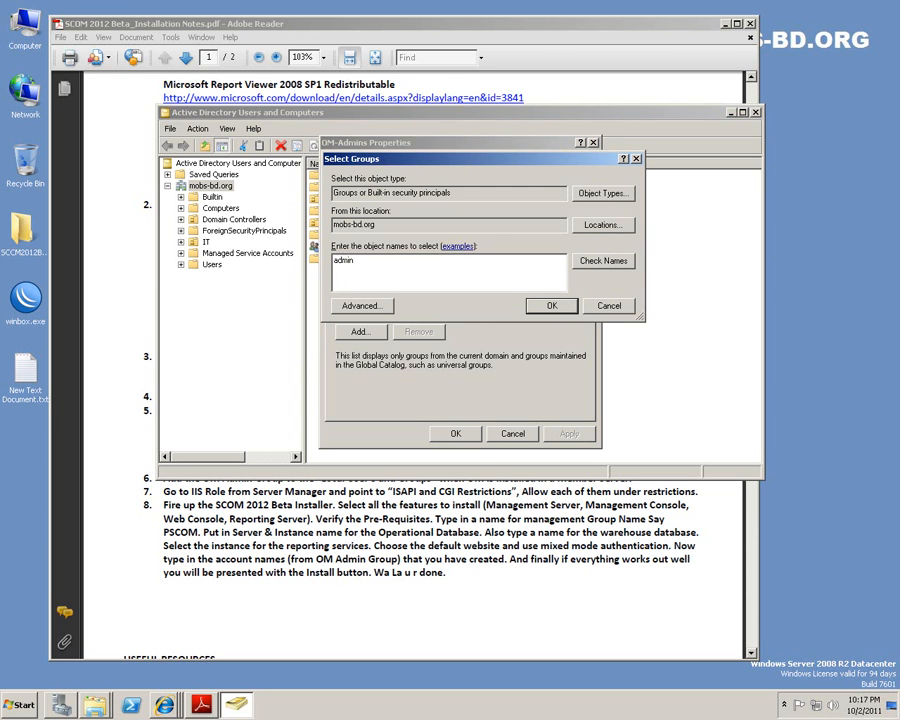
text(dmin)
click(605, 262)
click(546, 307)
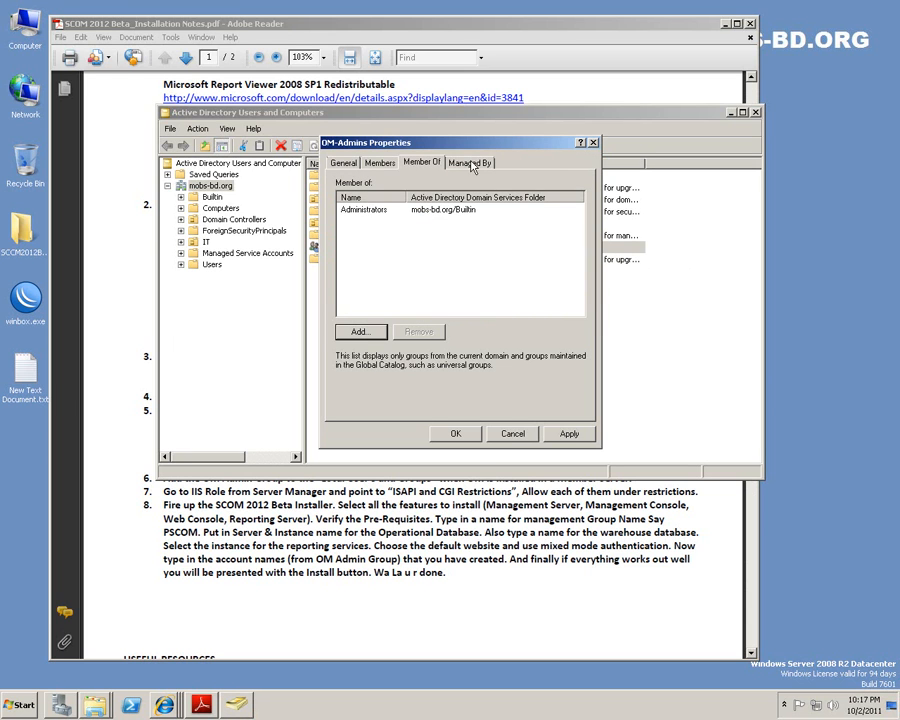
click(569, 433)
click(456, 433)
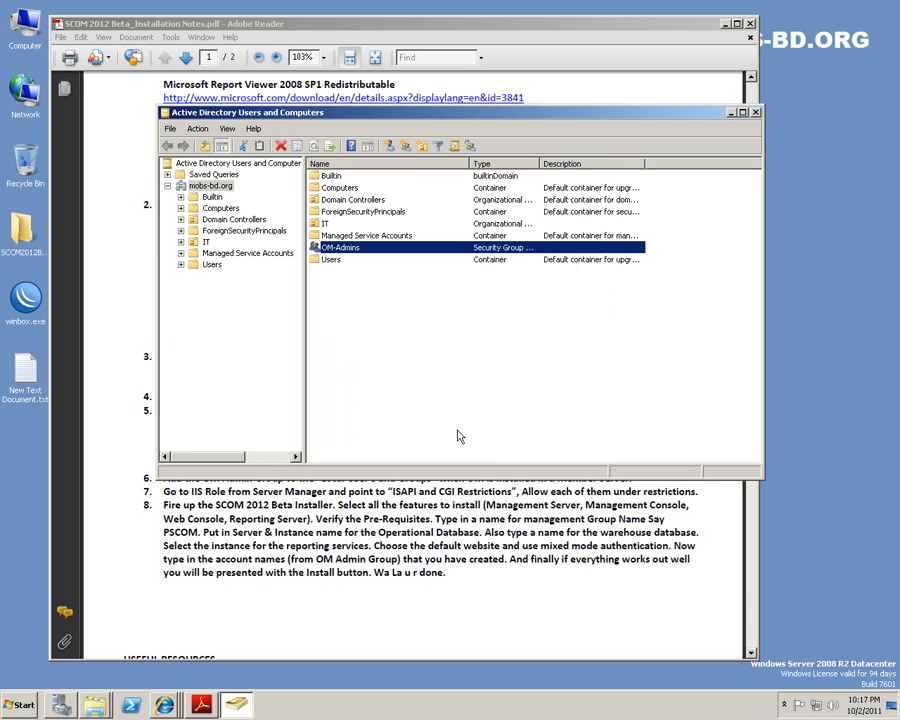
click(503, 408)
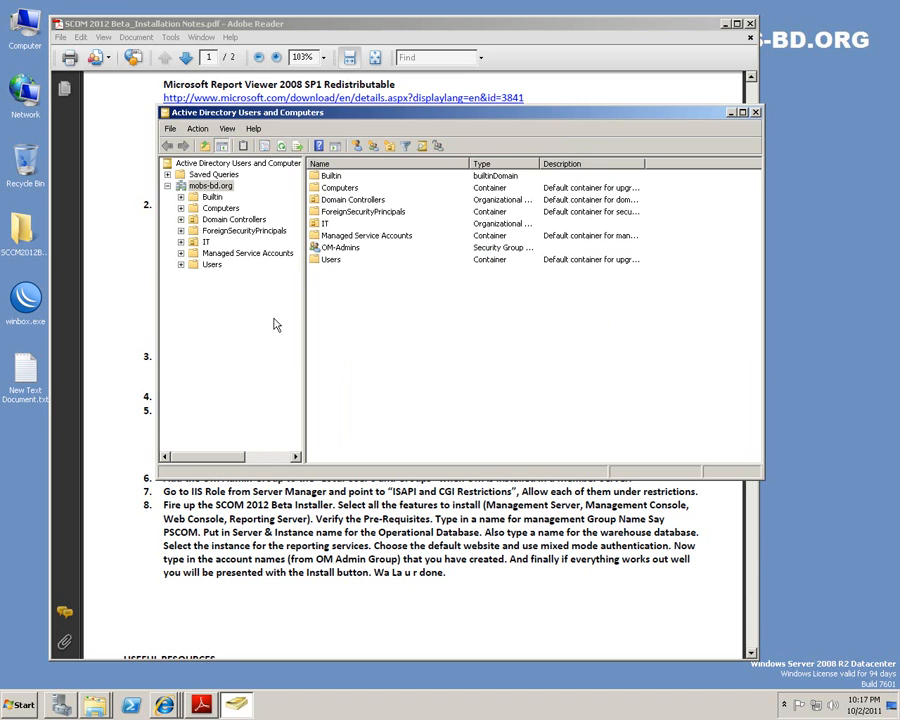
click(271, 325)
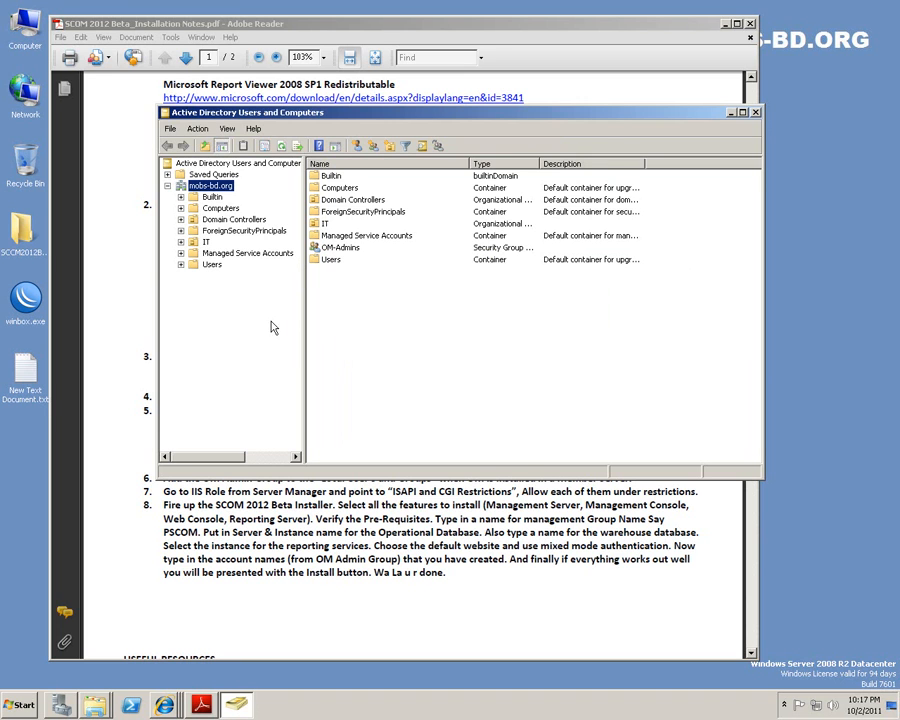
right_click(319, 247)
click(322, 252)
right_click(321, 251)
click(352, 256)
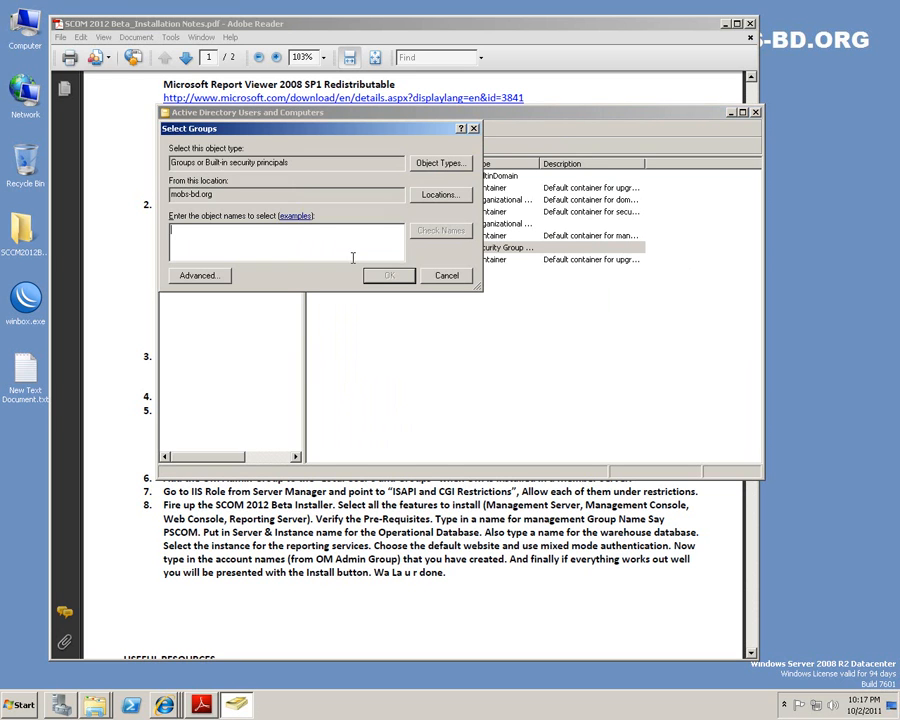
text(admin)
click(440, 230)
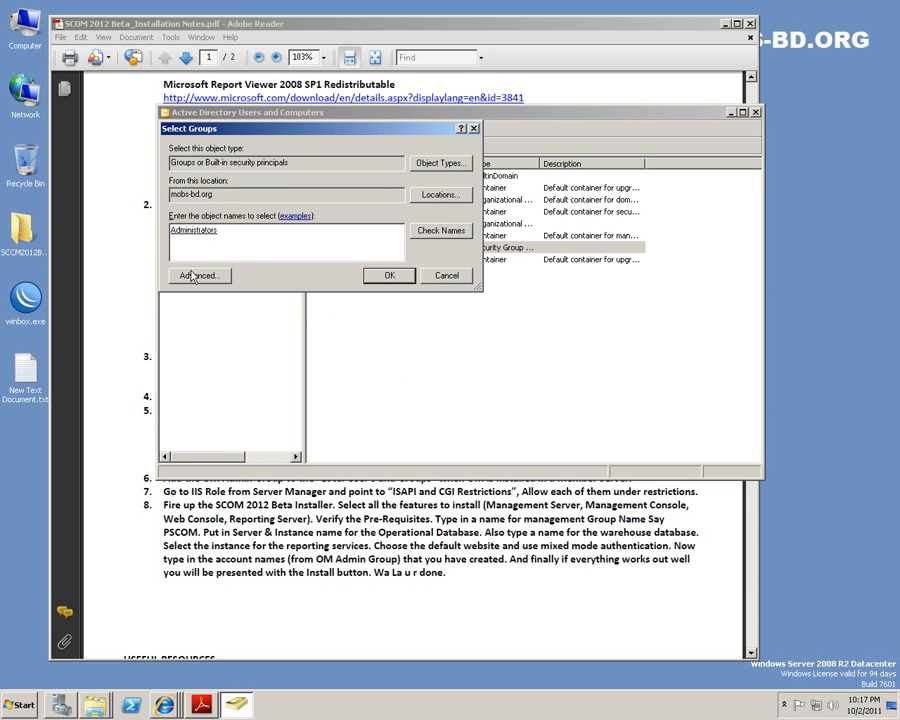
click(390, 275)
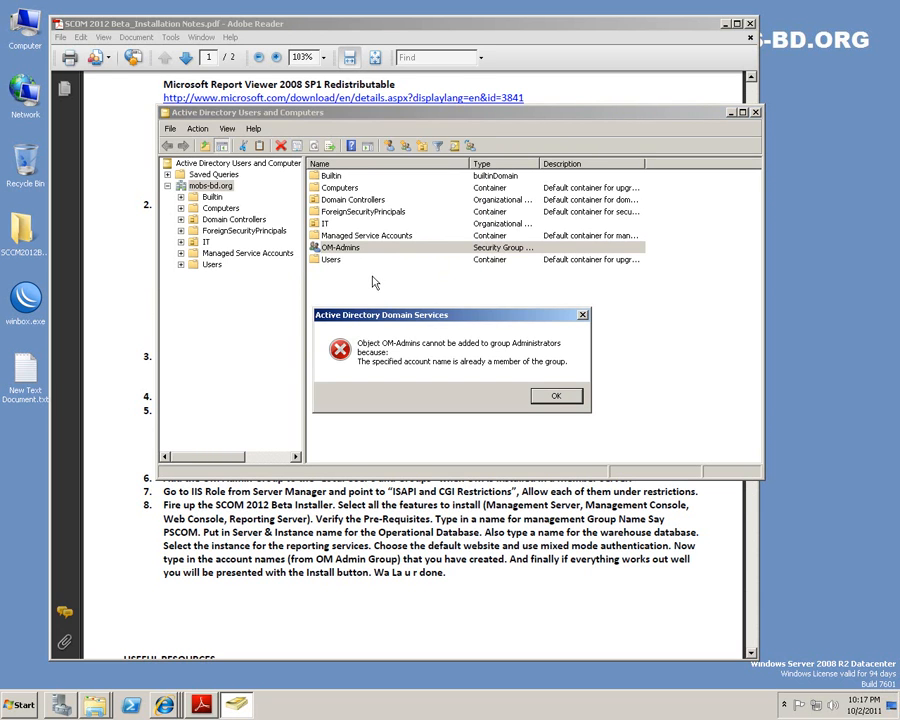
click(555, 397)
click(396, 331)
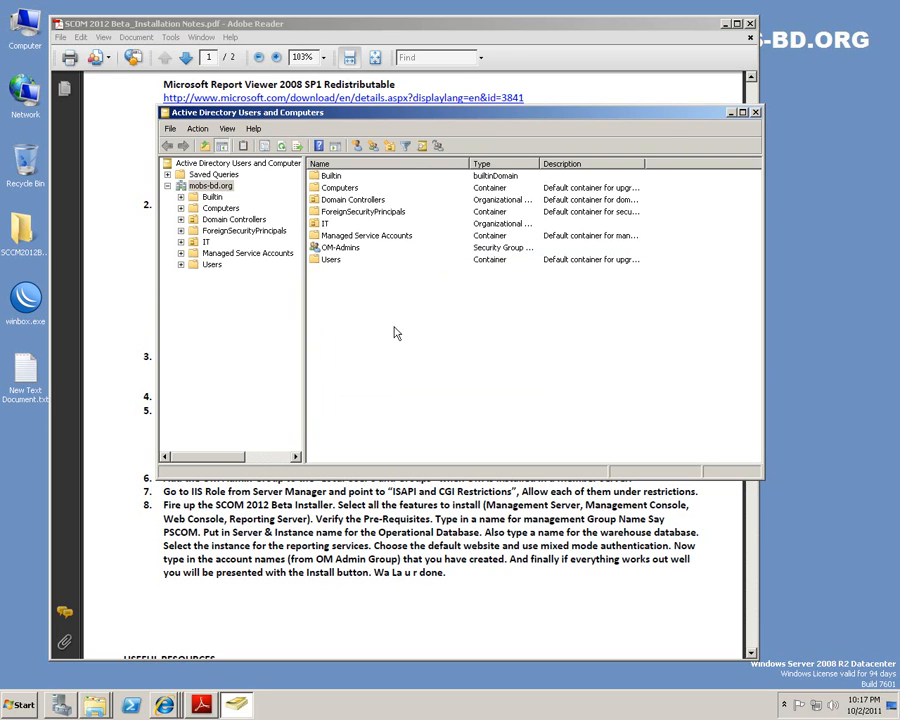
Open the Users container and arrange the ADUC and Adobe Reader windows side by side.
double_click(331, 261)
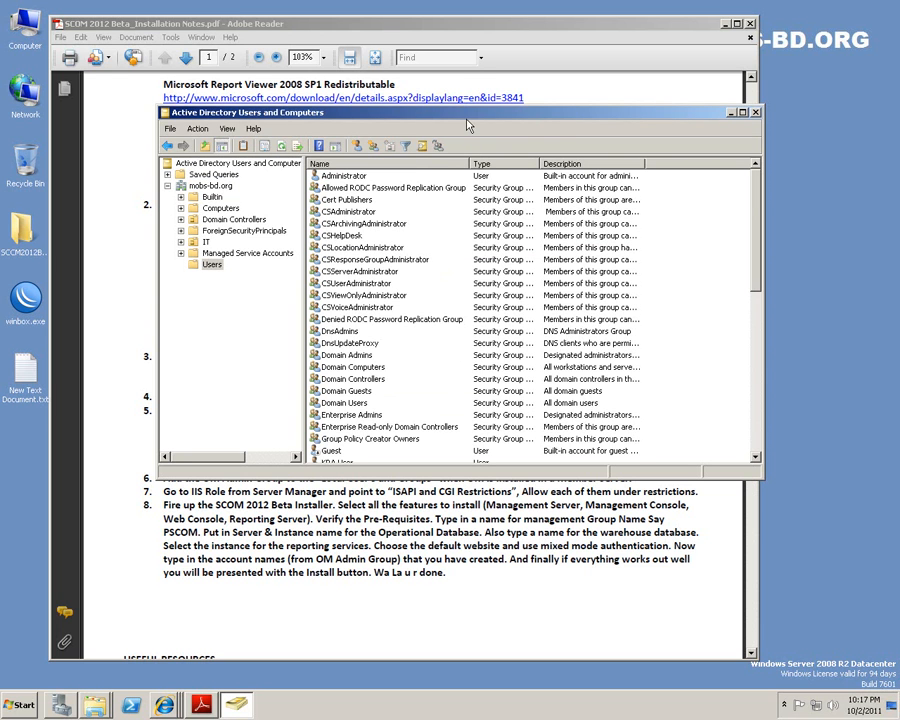
drag(447, 121, 560, 143)
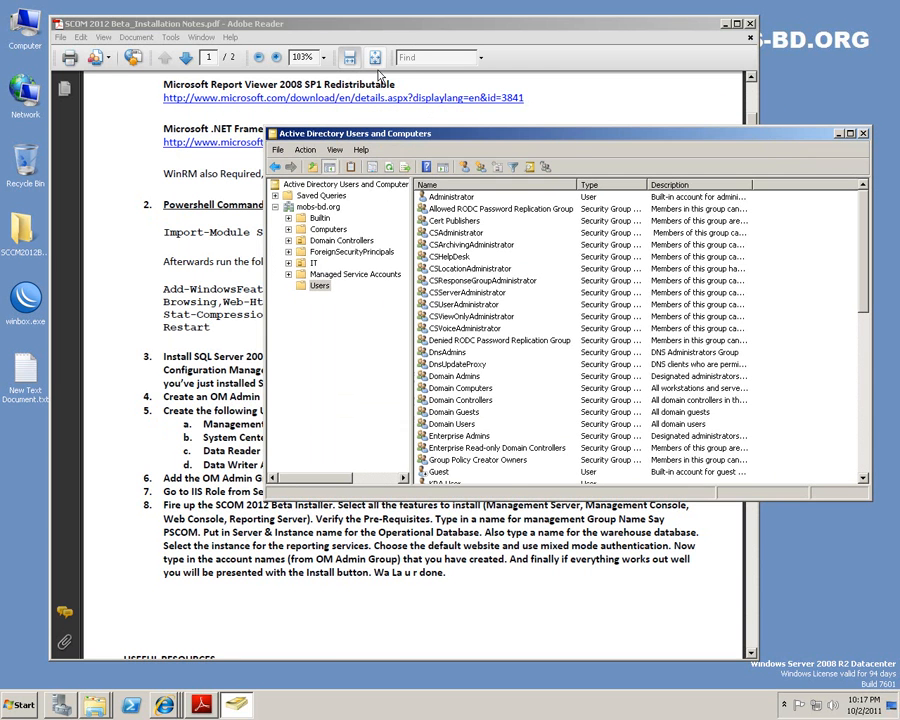
click(258, 24)
scroll(421, 411, down, 2)
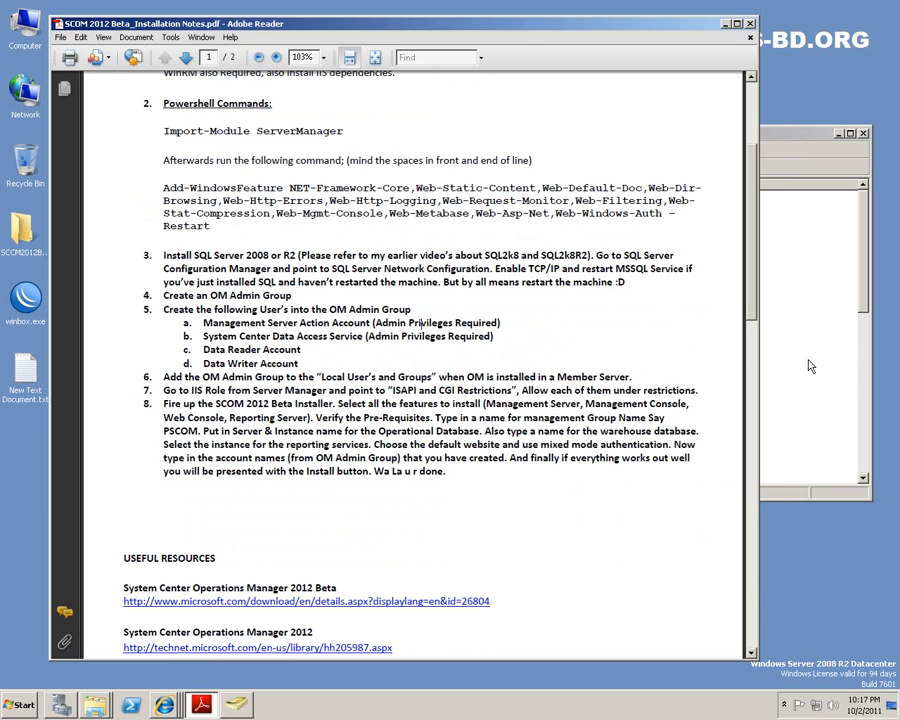
drag(793, 135, 806, 316)
drag(456, 23, 396, 98)
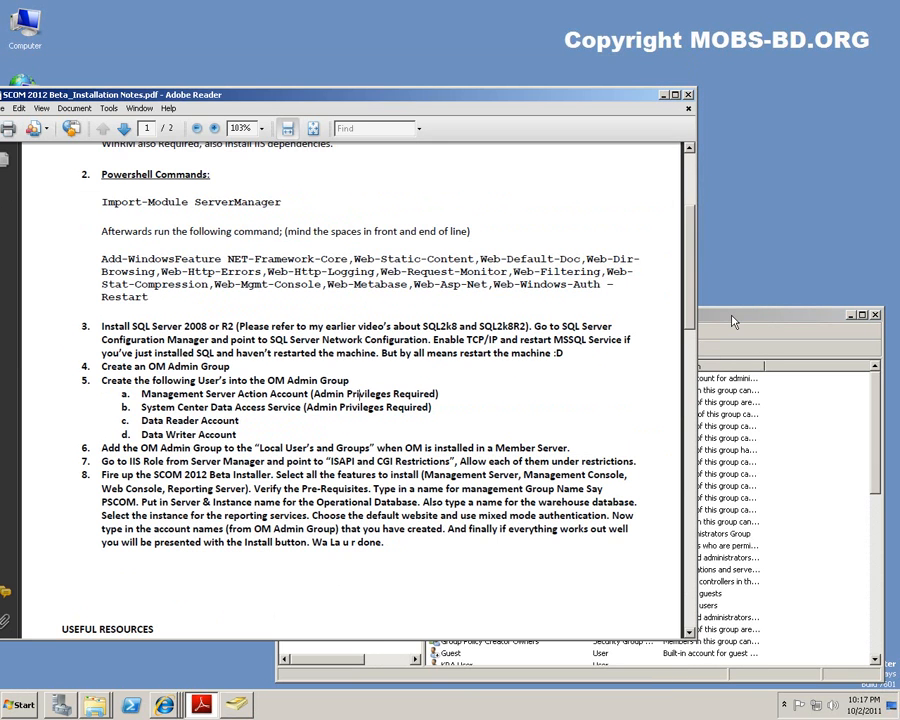
drag(694, 345, 548, 345)
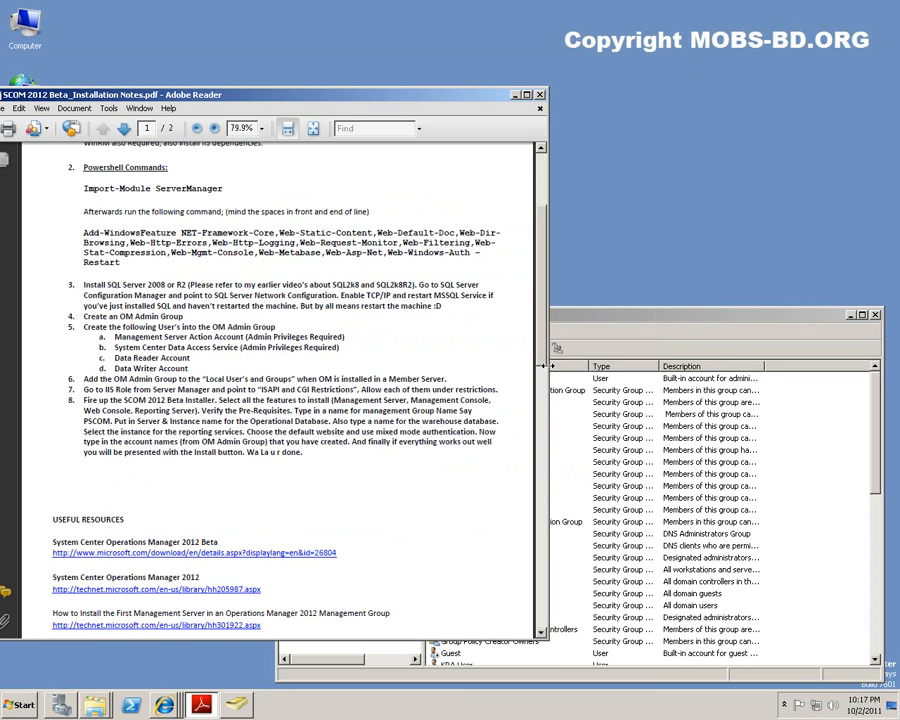
click(626, 338)
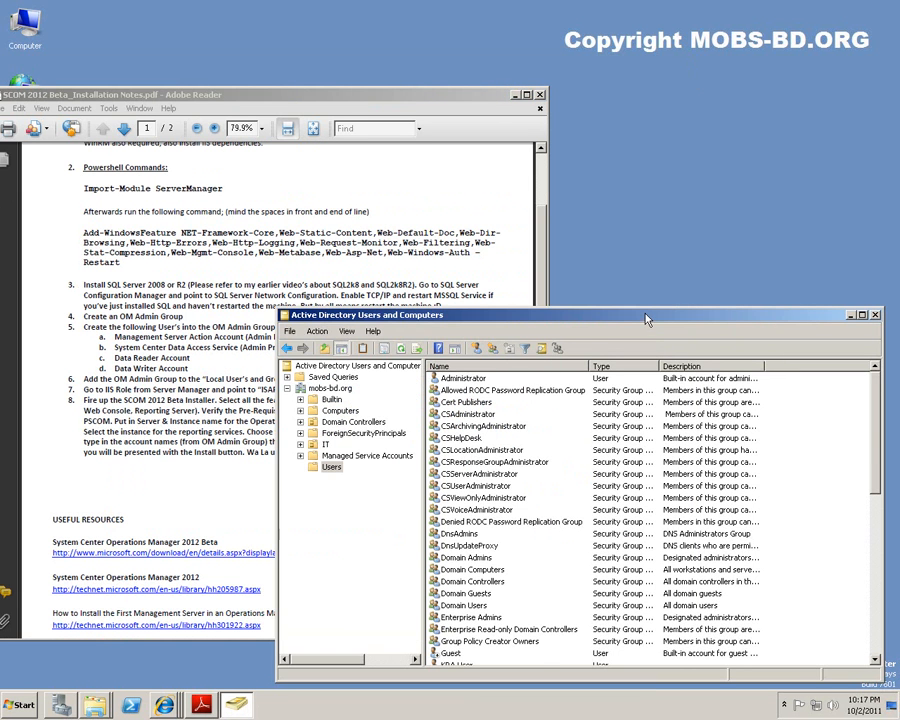
drag(654, 386, 654, 390)
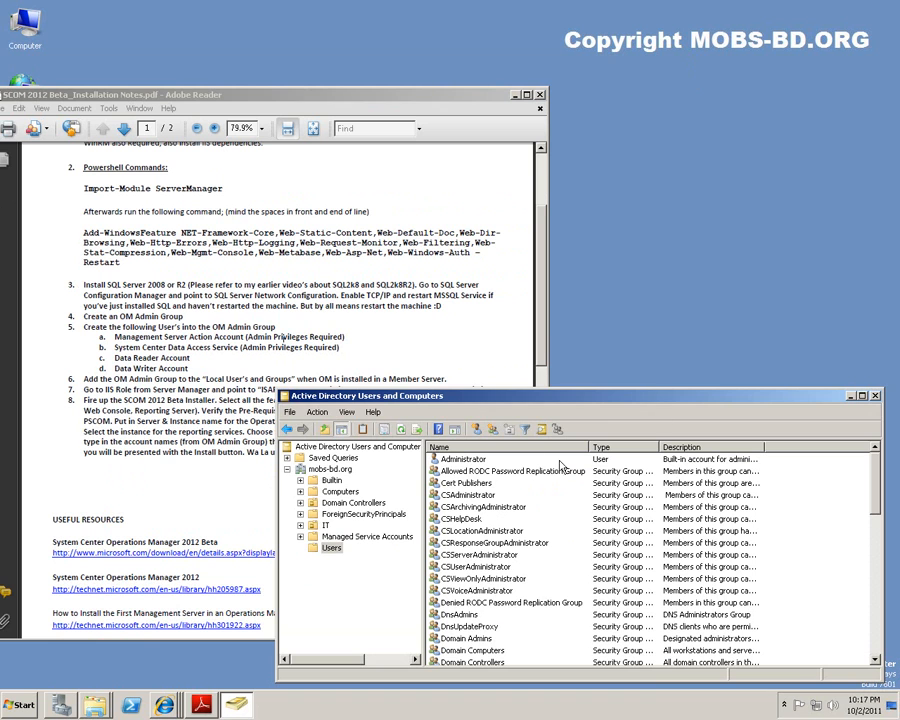
Start a new user in Users with OM-MSAA as both first name and logon name.
right_click(334, 553)
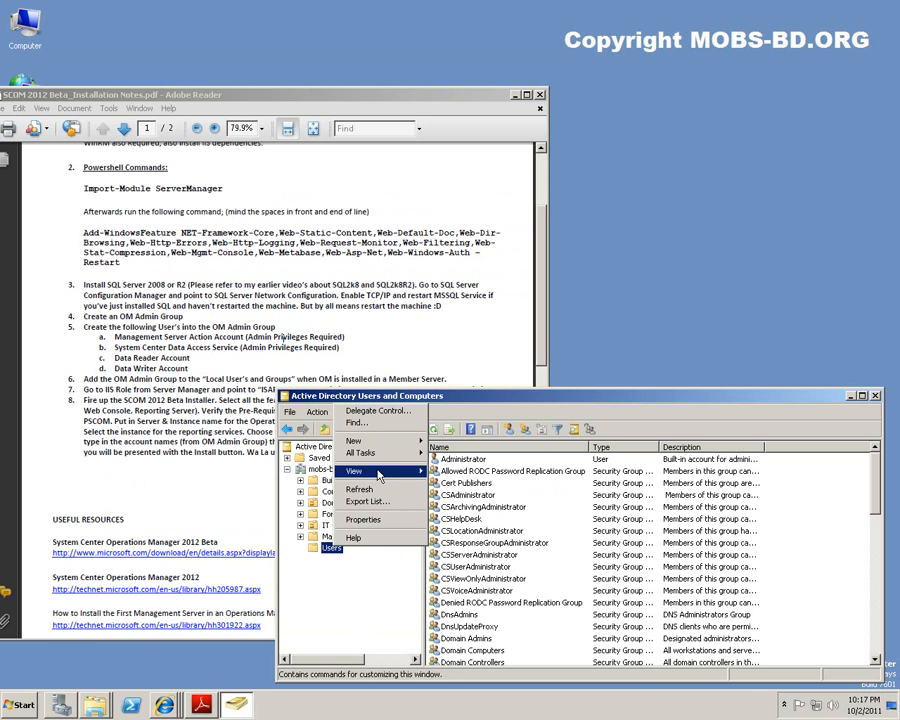
mouse_move(372, 441)
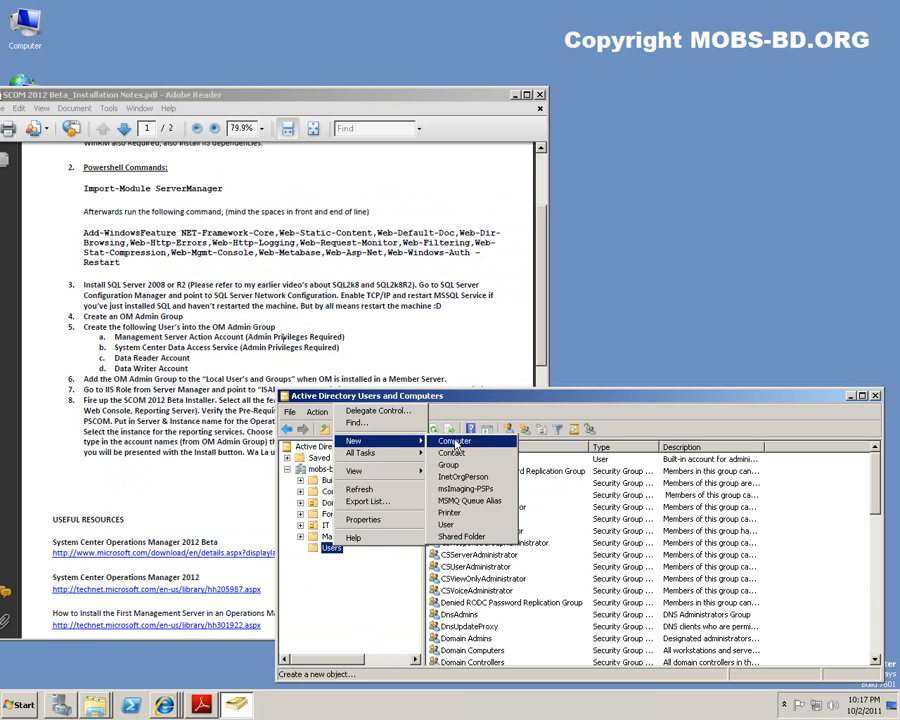
click(447, 524)
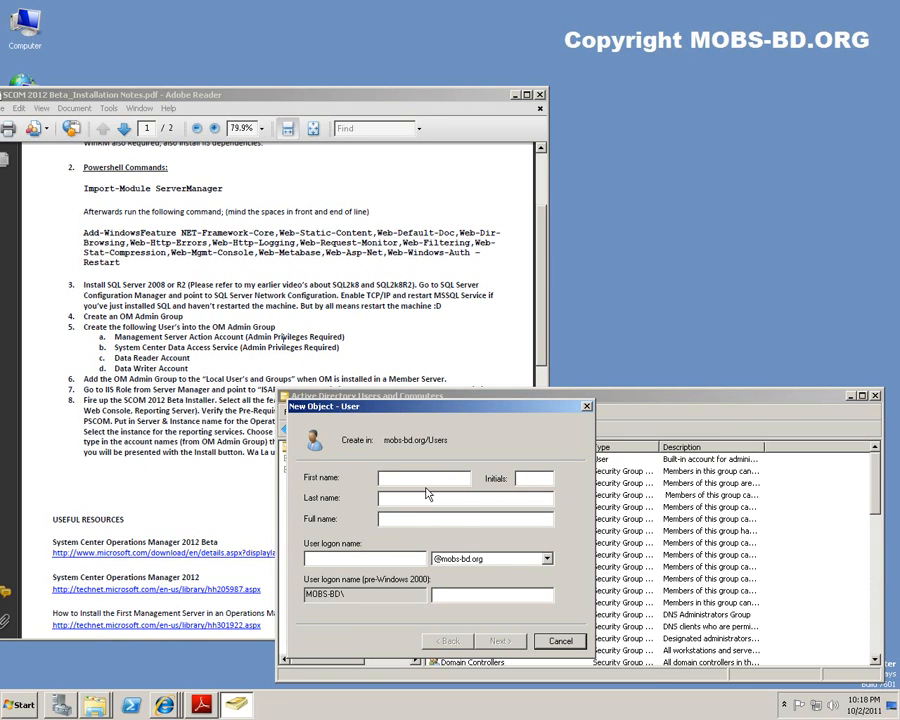
text(OM-MSAA)
drag(433, 479, 349, 483)
key(ctrl+c)
click(367, 558)
key(ctrl+v)
Give OM-MSAA a never-expiring password the user cannot change, with no forced change, and finish.
click(506, 642)
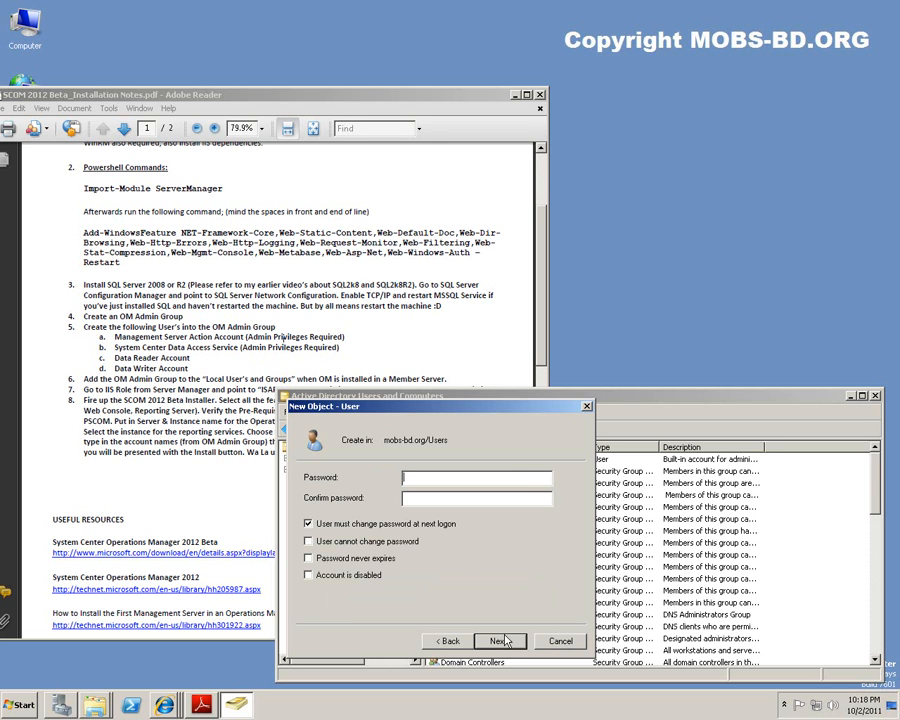
click(318, 524)
click(311, 557)
click(309, 542)
click(468, 477)
text(************)
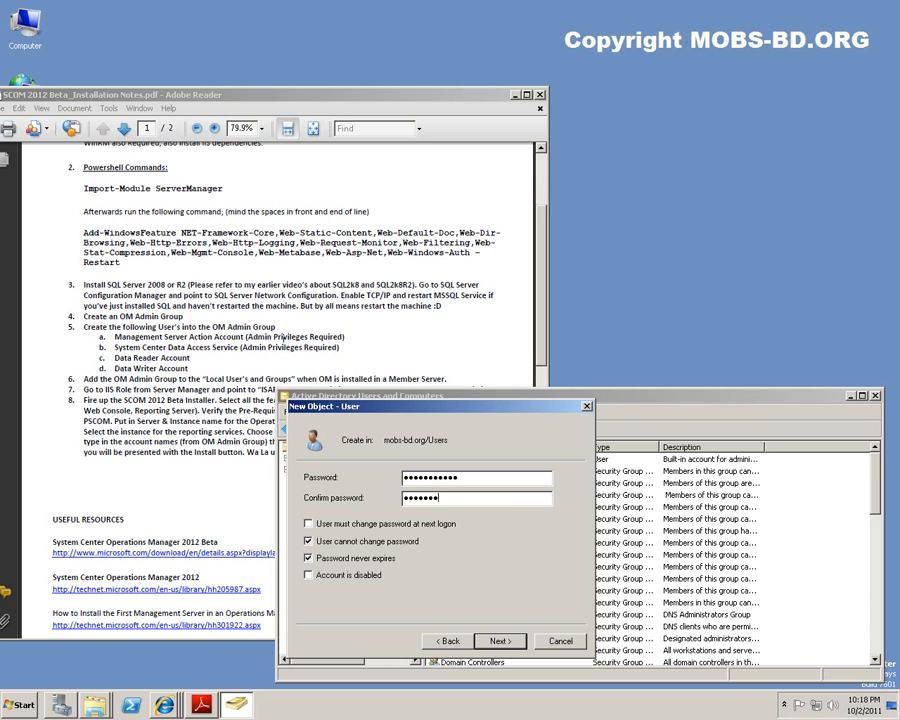
key(BackSpace)
key(BackSpace)
key(BackSpace)
key(BackSpace)
key(BackSpace)
key(BackSpace)
key(BackSpace)
key(BackSpace)
text(************)
click(500, 641)
click(505, 641)
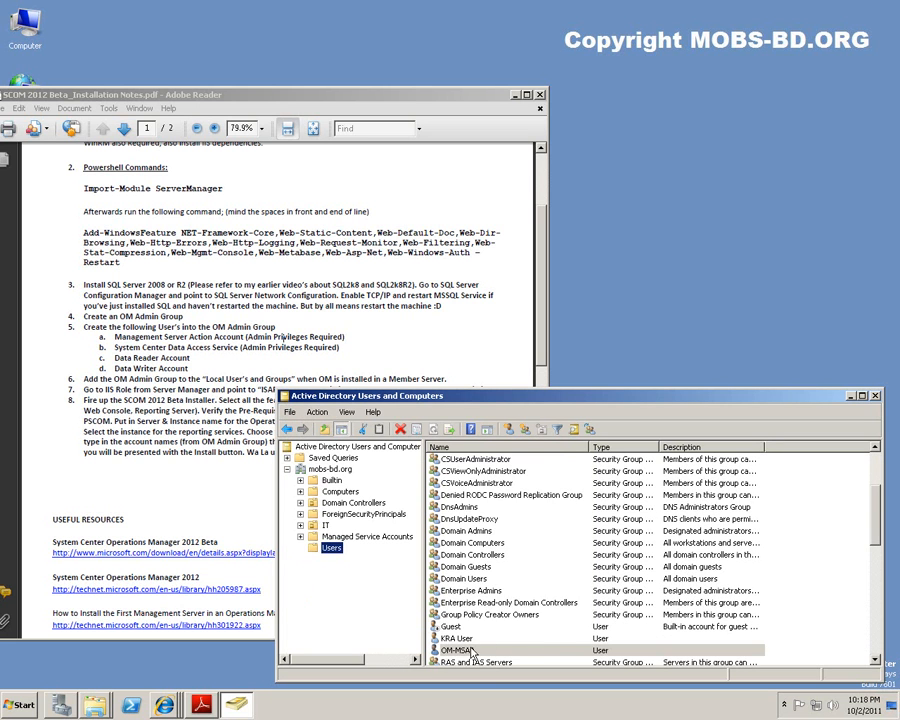
right_click(465, 651)
Copy OM-MSAA into a new user named OM-SCDAS with the matching logon name.
click(519, 470)
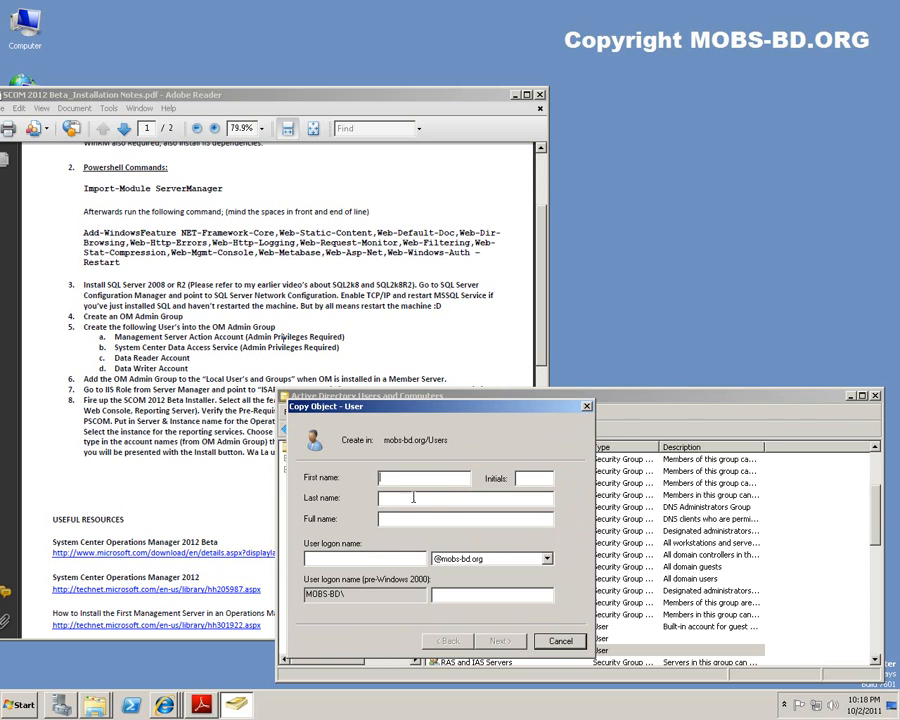
click(373, 560)
text(OM-SCDAS)
key(ctrl+a)
click(366, 557)
key(ctrl+v)
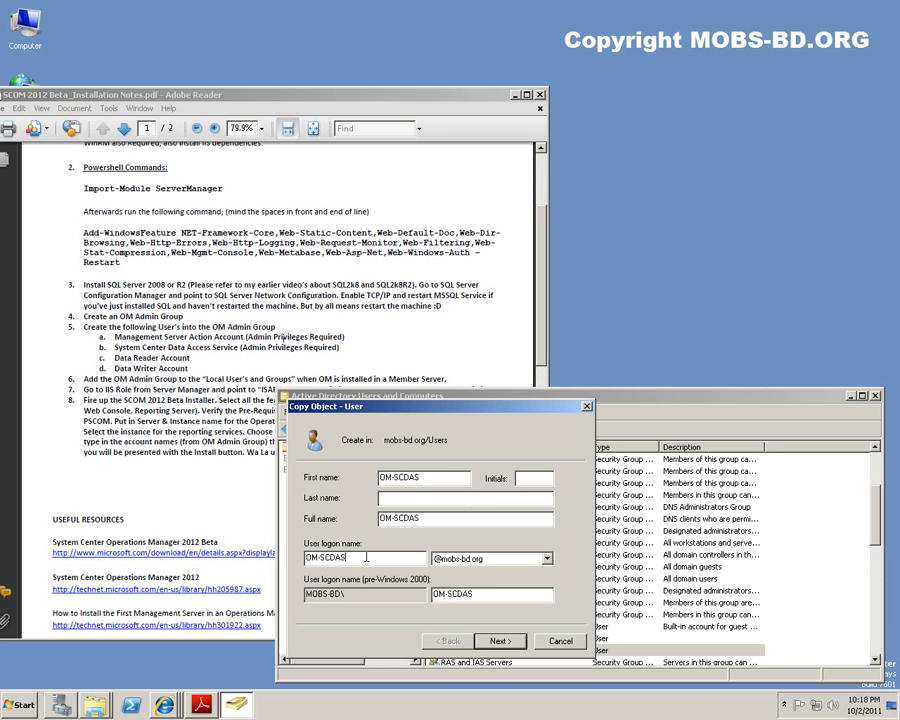
Enter the OM-SCDAS account password and proceed to the summary page.
click(512, 642)
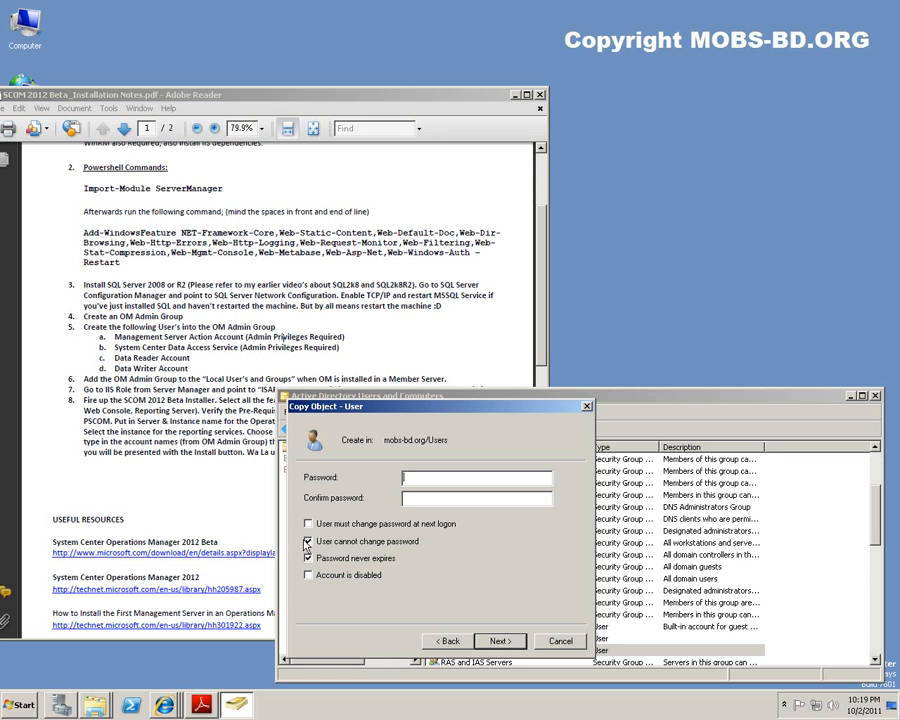
click(434, 482)
text(****************)
key(Return)
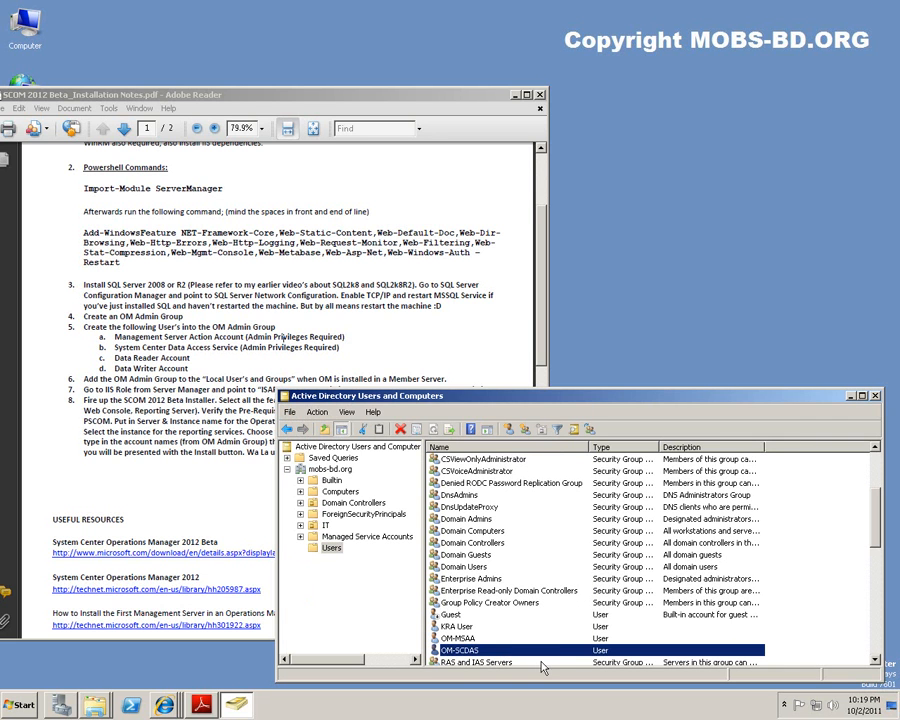
Copy OM-MSAA into a new user with first name and logon name OM-READER.
click(467, 640)
right_click(467, 640)
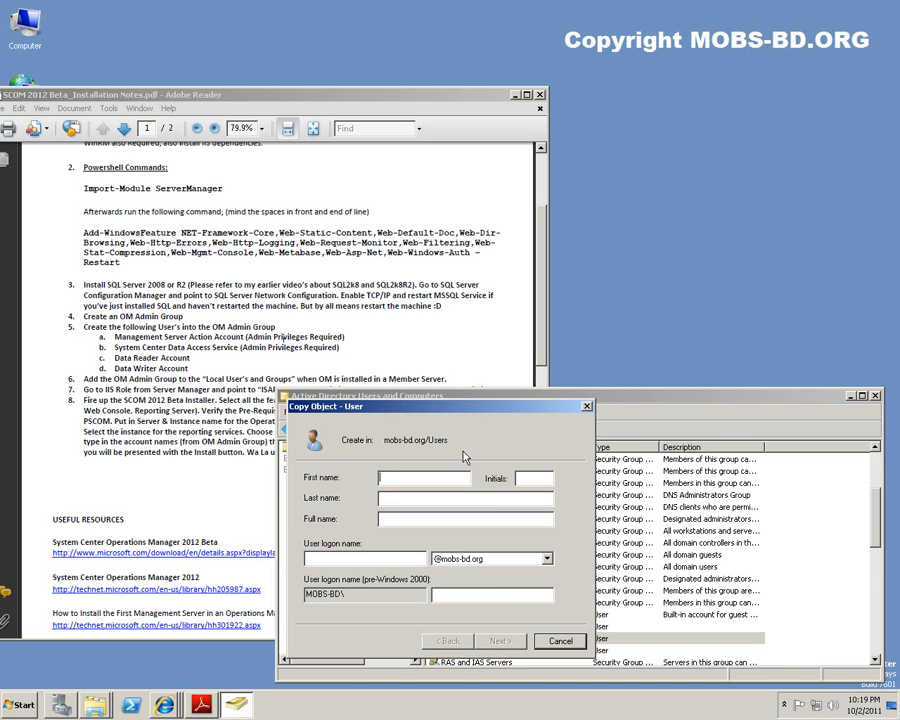
text(OM-READER)
key(Tab)
key(Tab)
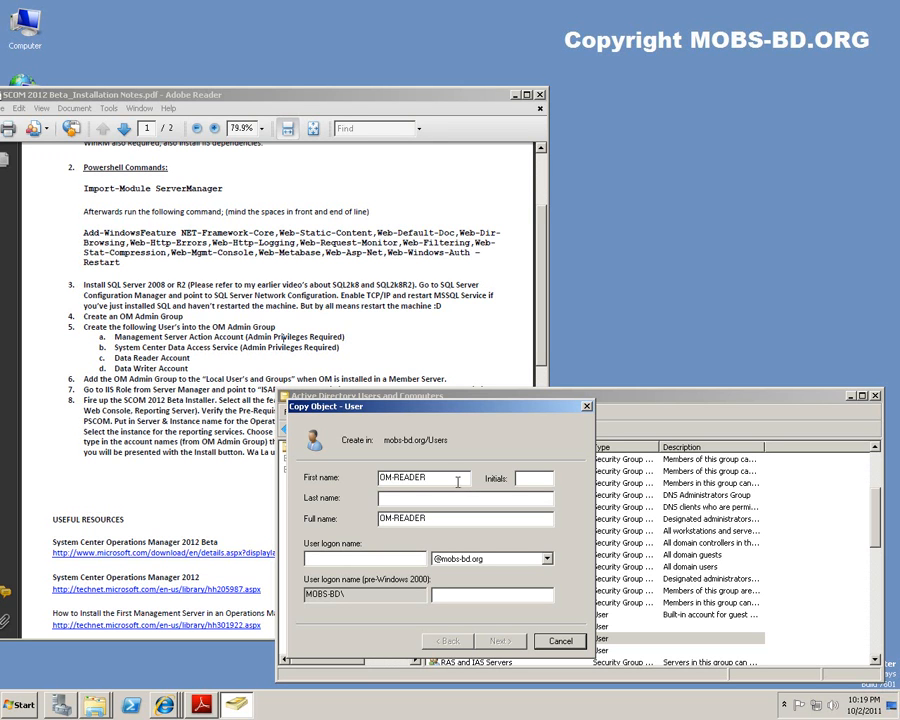
double_click(400, 478)
click(353, 558)
key(ctrl+v)
Enter the account password and finish creating the OM-READER user.
click(500, 641)
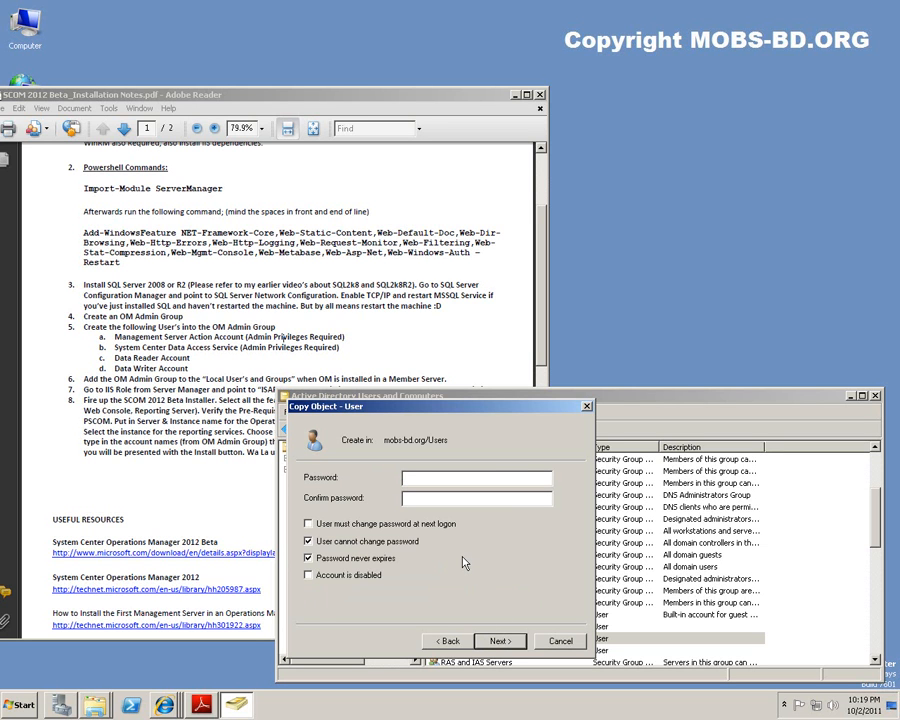
text(********************)
click(502, 640)
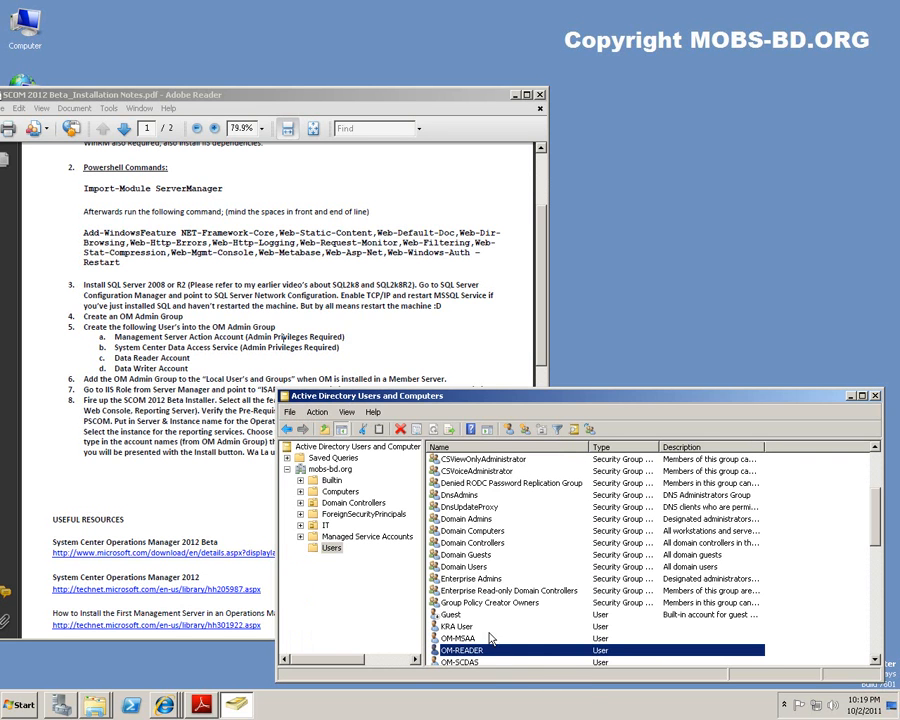
click(479, 638)
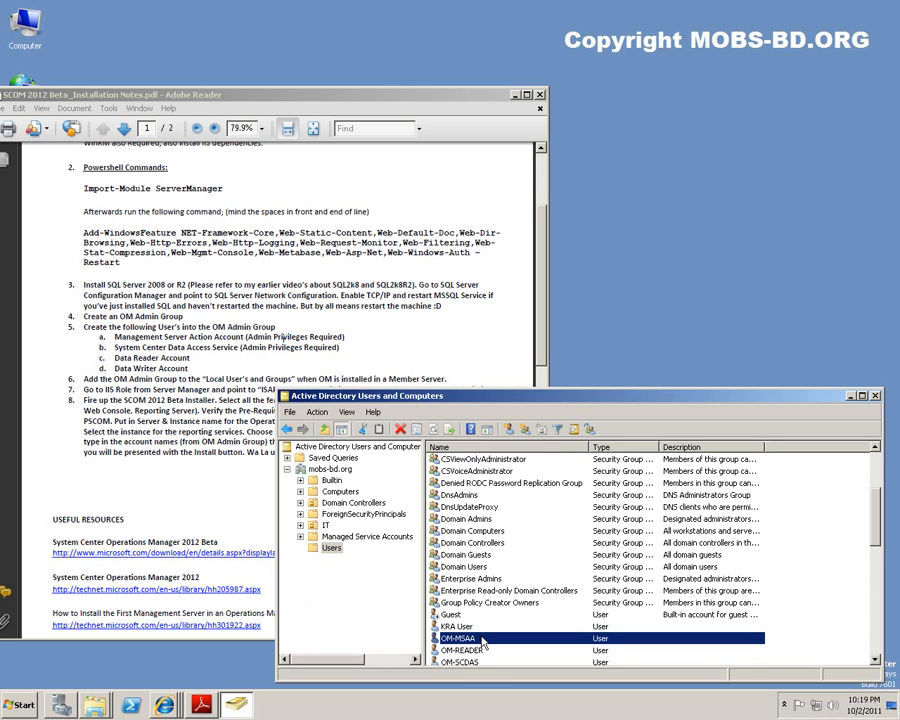
Copy OM-MSAA into a new user with first name and logon name OM-WRITER.
right_click(490, 638)
click(511, 463)
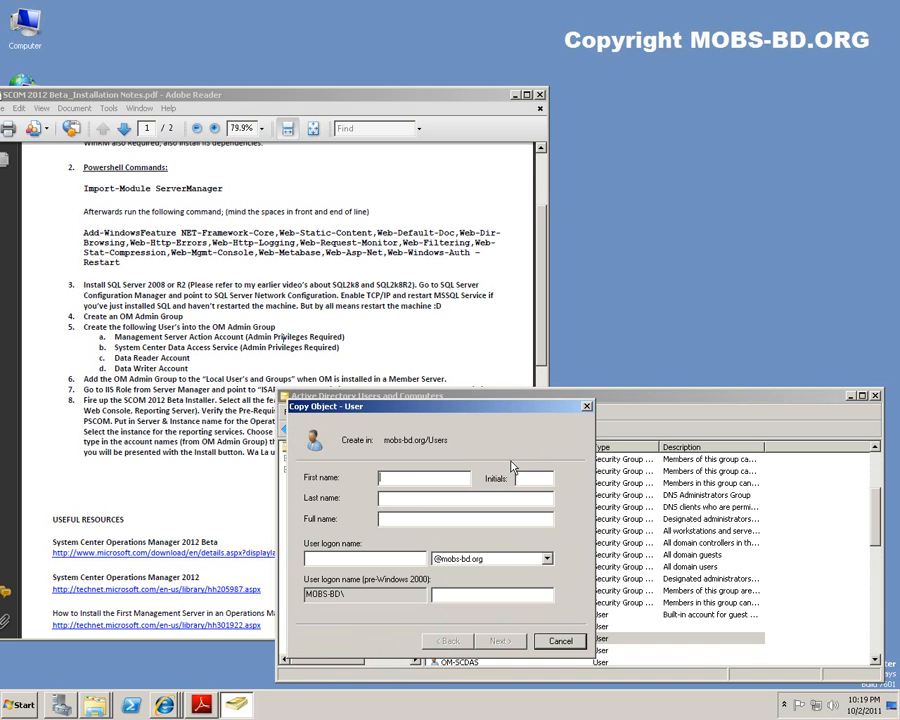
text(OM)
text(WRITER)
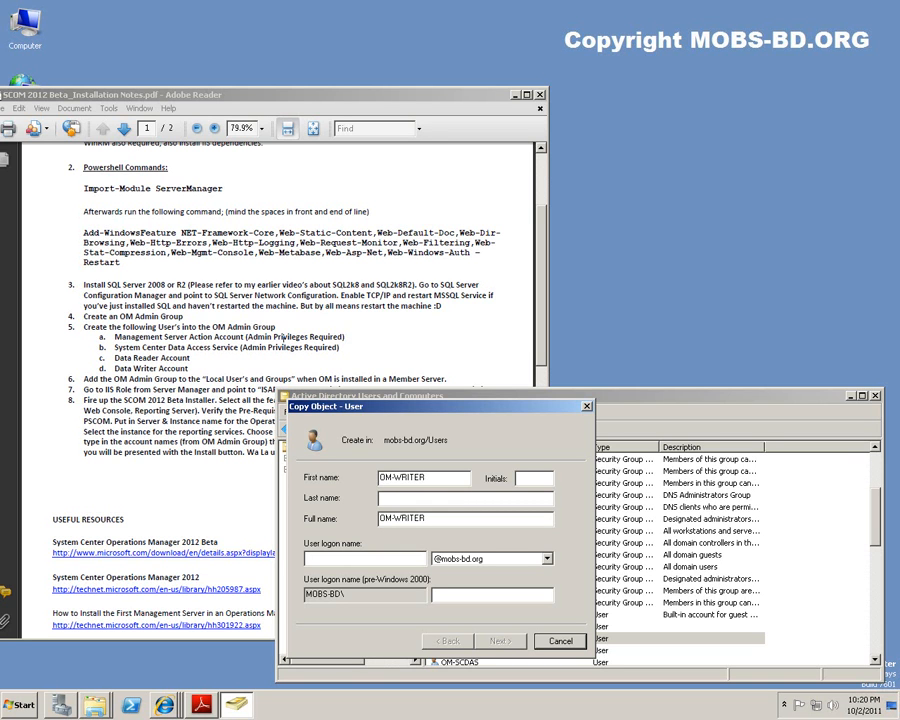
key(shift+Home)
key(Tab)
key(Tab)
key(Tab)
key(ctrl+v)
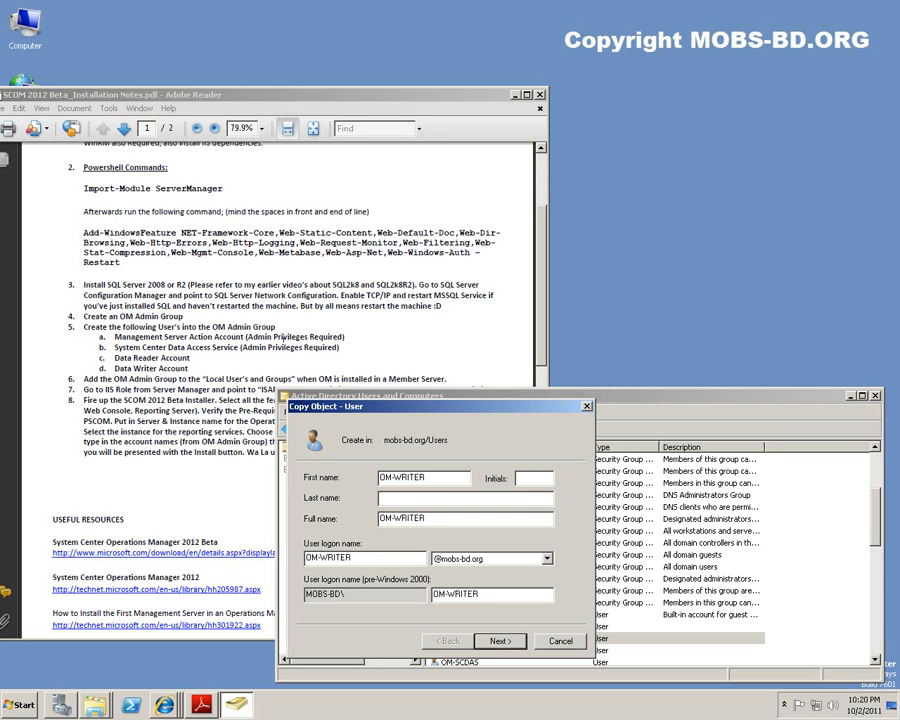
Enter the account password and finish creating the OM-WRITER user.
click(499, 641)
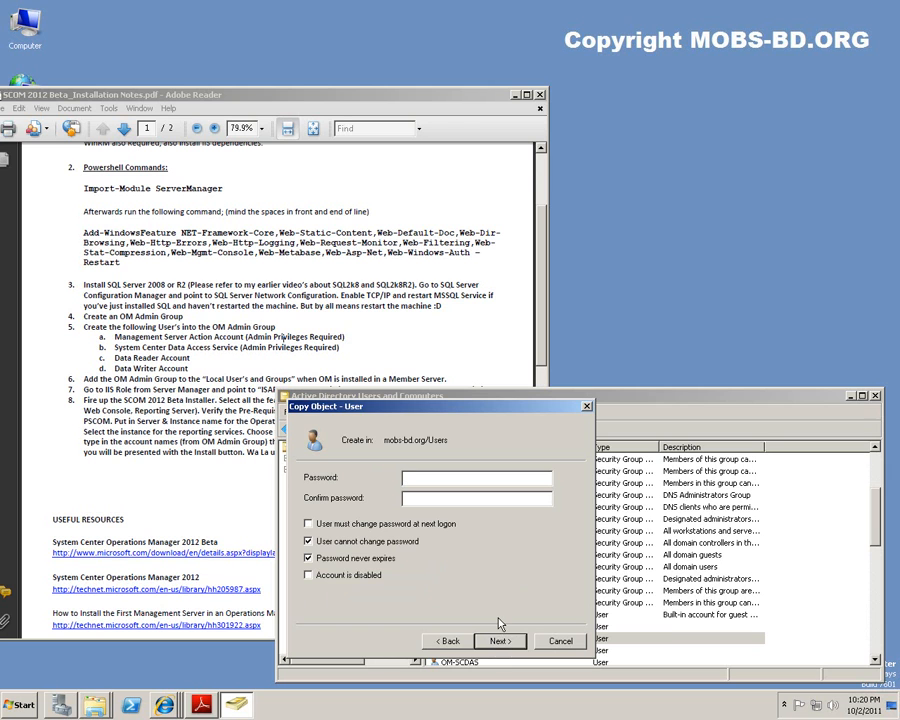
text(••••••••••••••••••••)
key(Return)
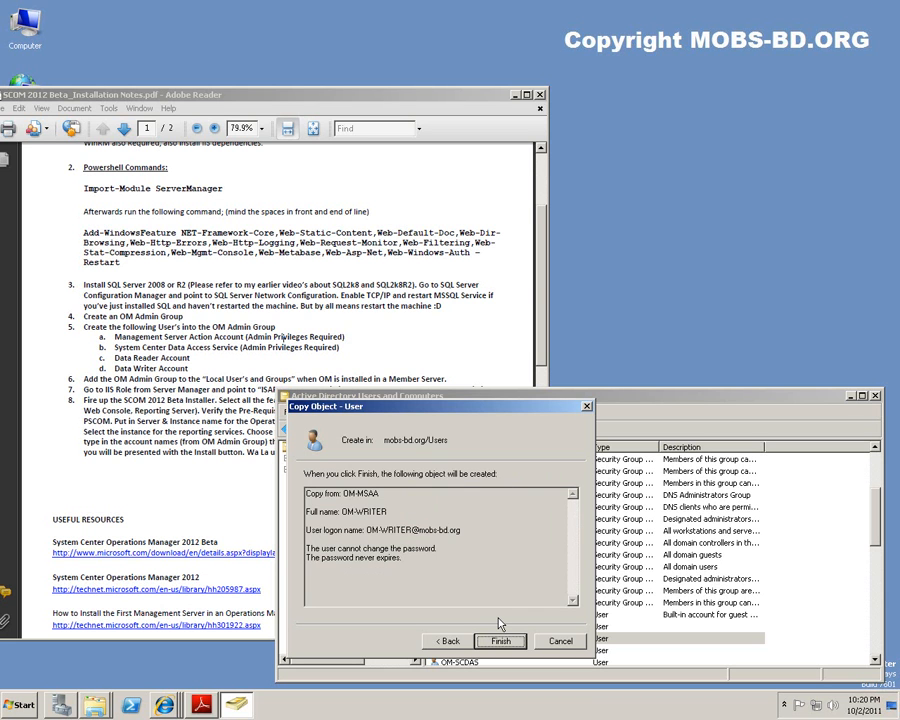
click(503, 641)
key(F2)
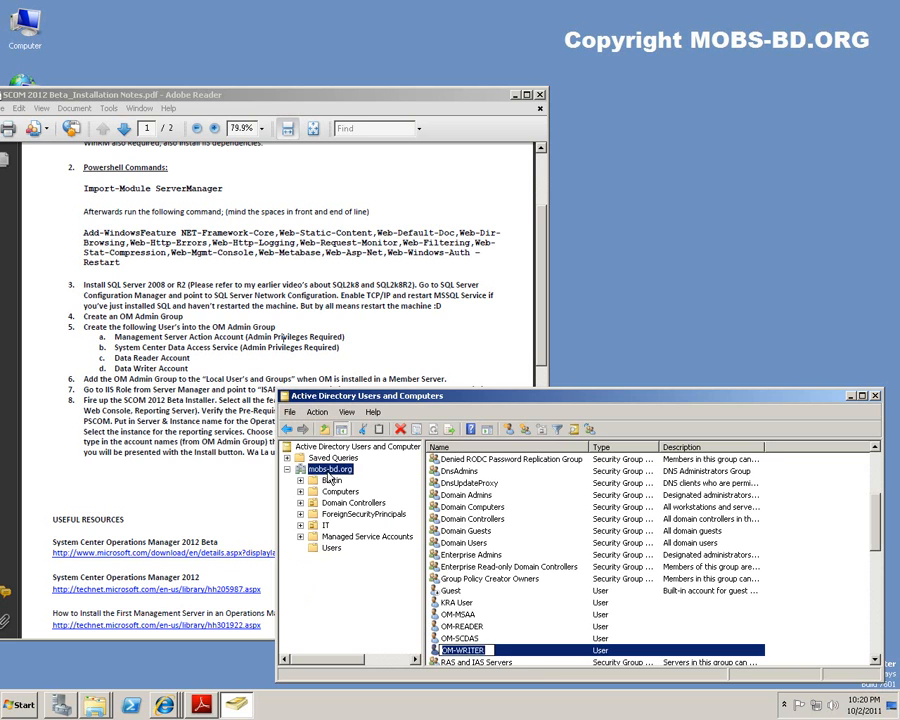
In OM-Admins properties, add the four accounts matching 'OM' as members and save.
click(329, 469)
click(462, 544)
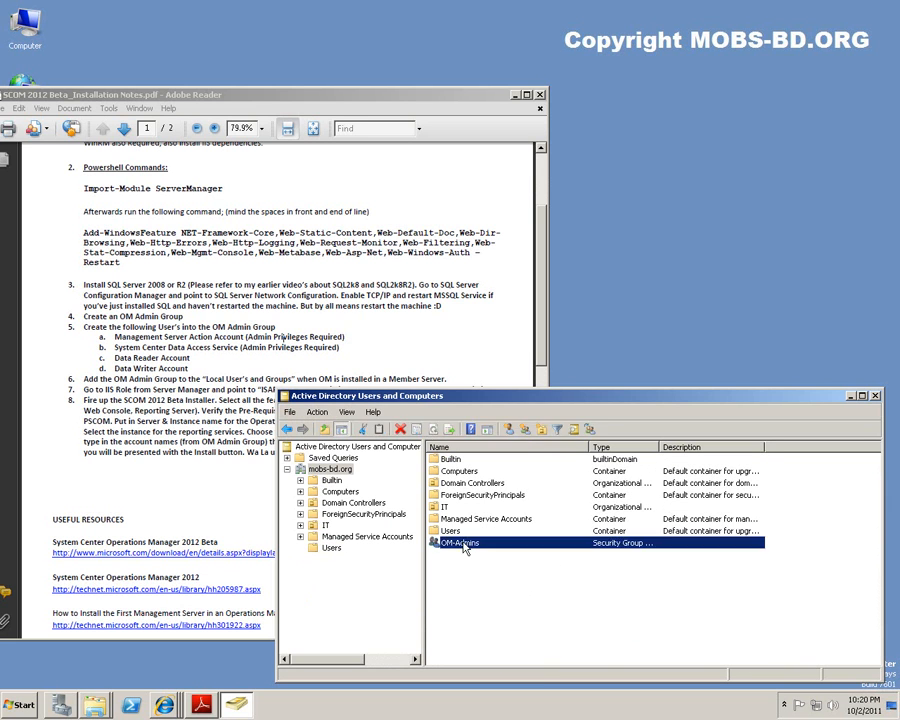
double_click(462, 544)
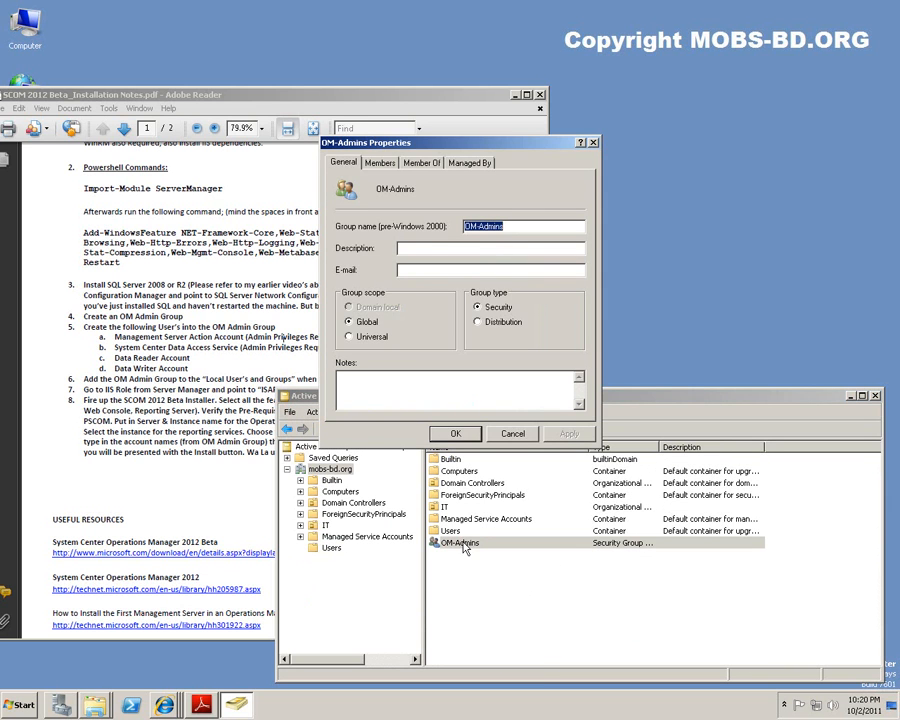
click(380, 162)
click(367, 396)
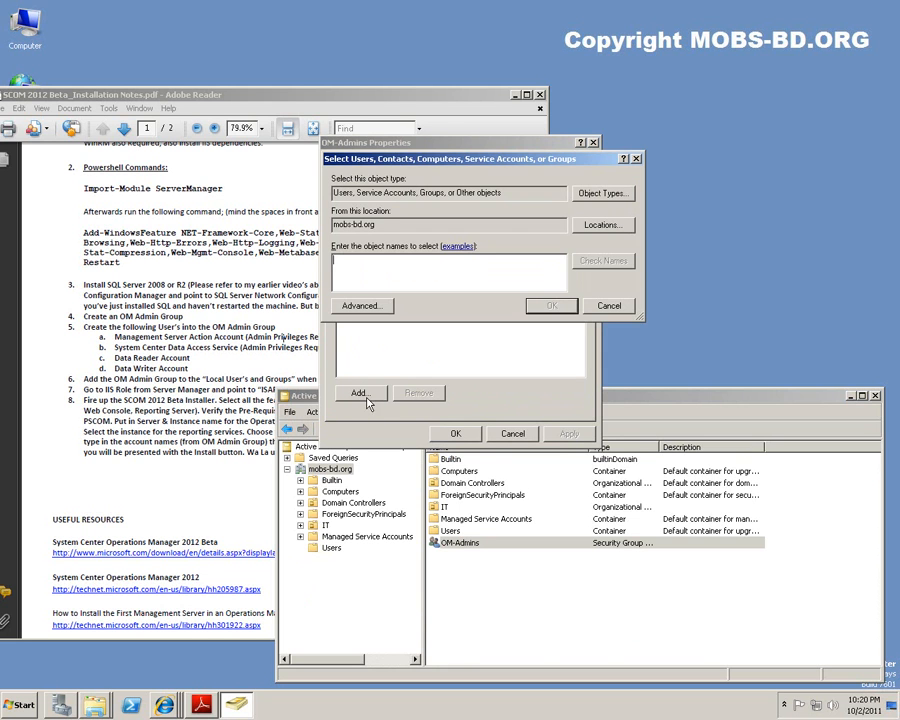
text(OM-)
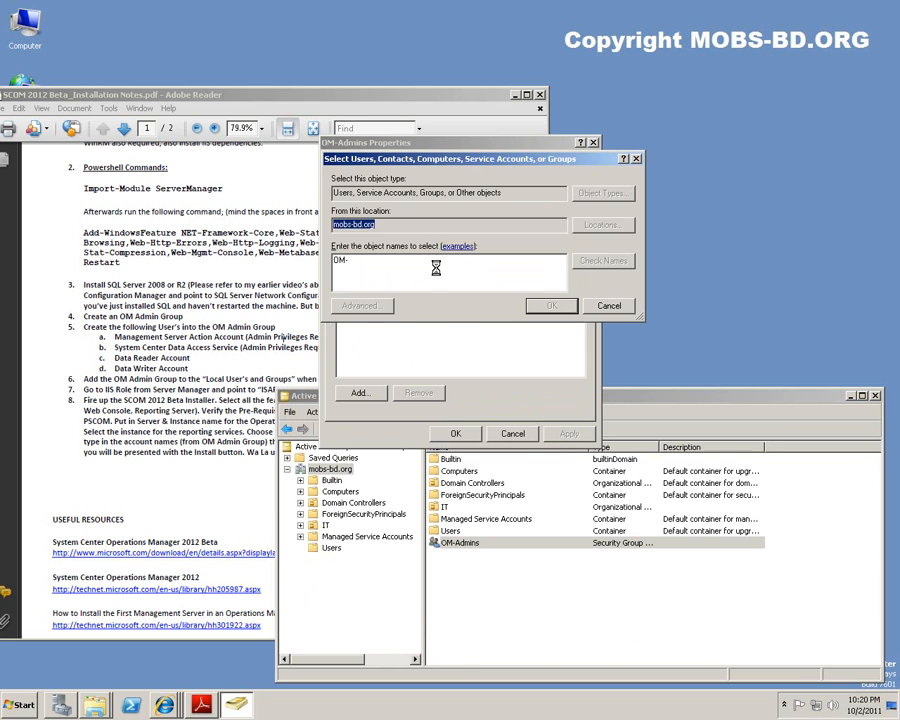
key(Return)
drag(428, 341, 381, 274)
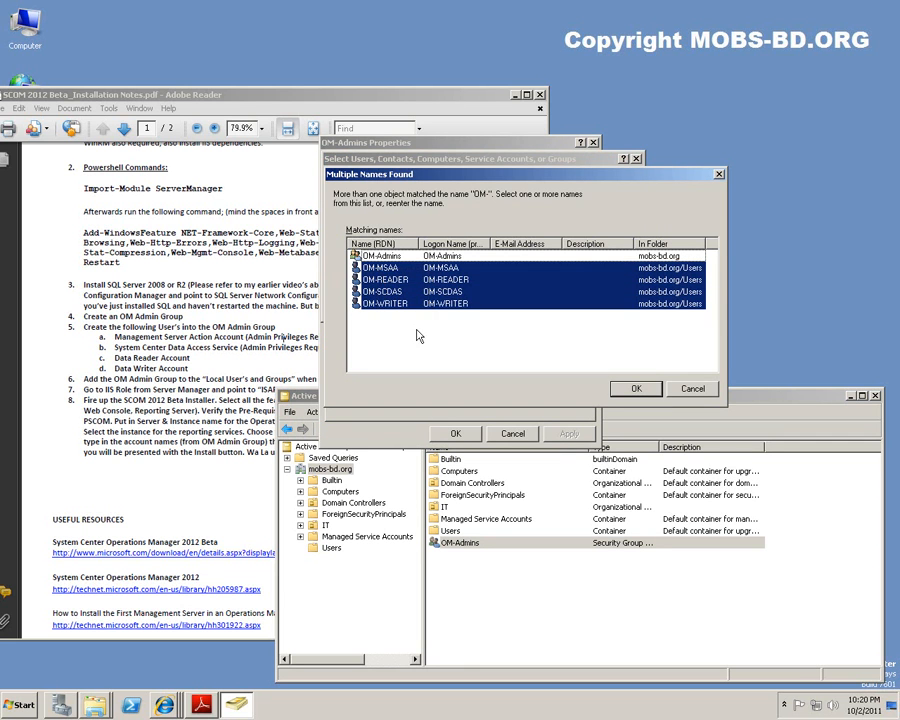
click(642, 390)
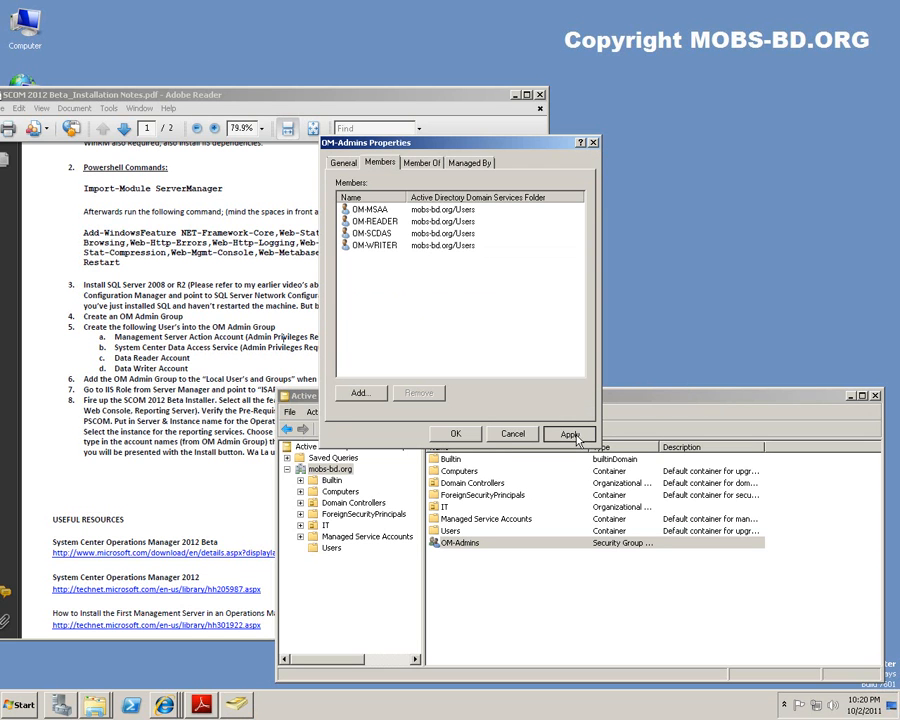
click(456, 433)
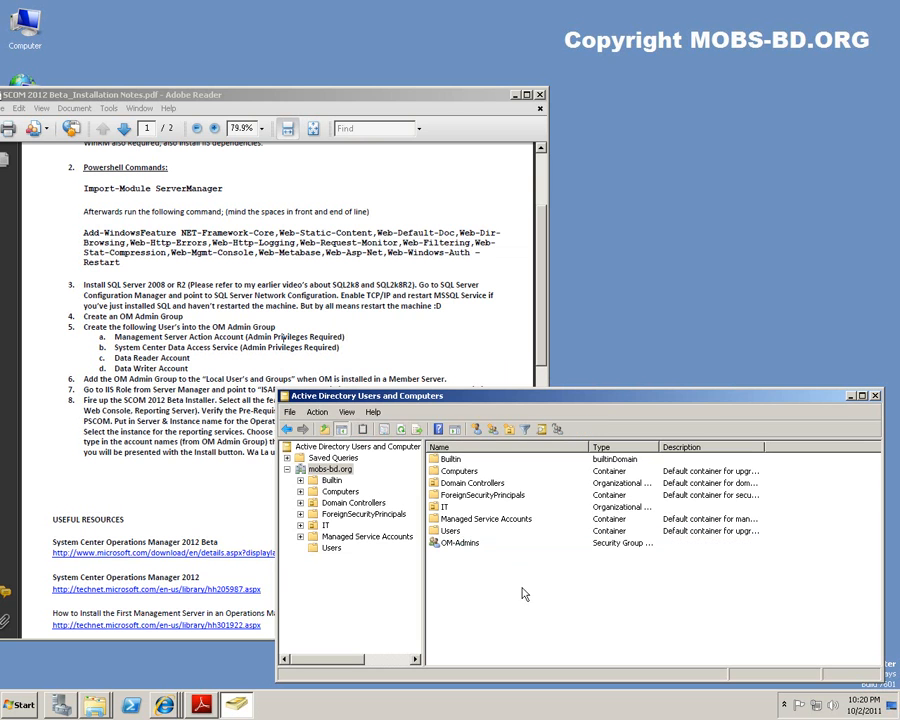
Verify OM-MSAA's Member Of tab lists OM-Admins, then close its properties unchanged.
click(333, 548)
click(466, 568)
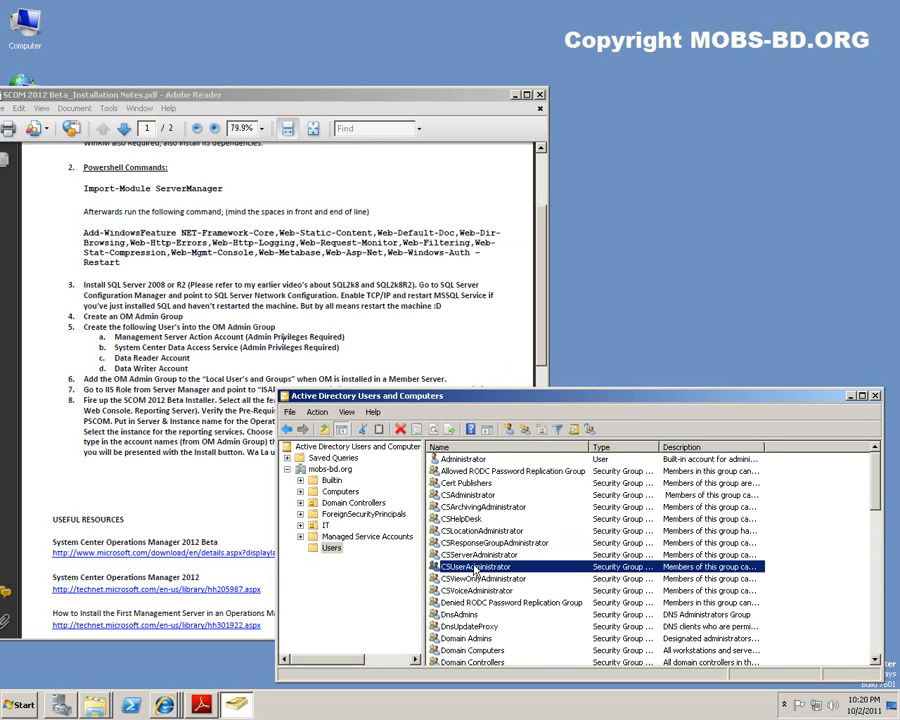
scroll(480, 575, down, 7)
scroll(492, 576, down, 6)
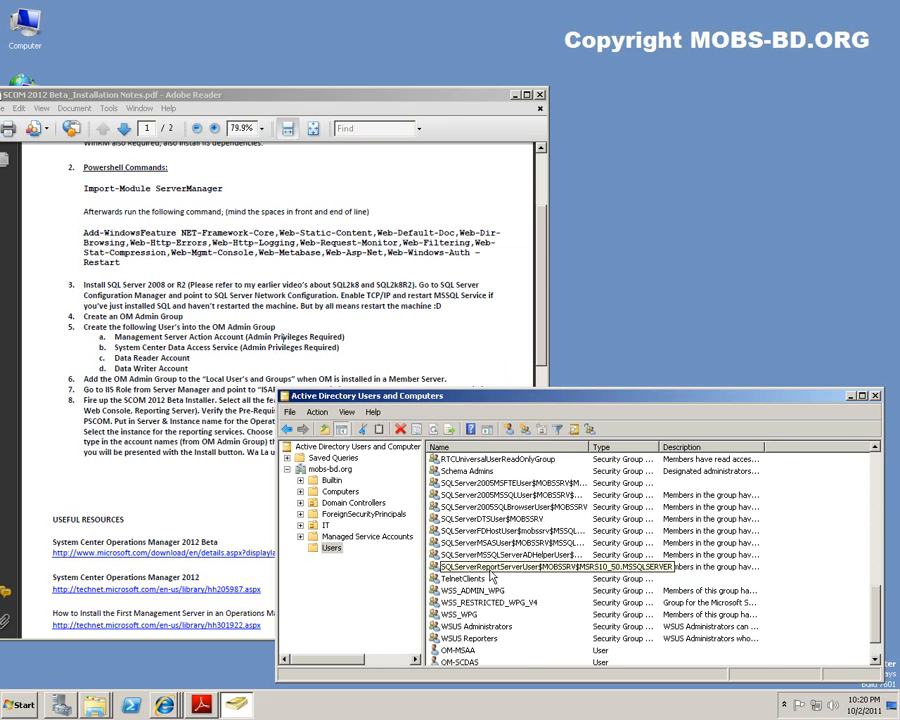
click(490, 570)
click(458, 650)
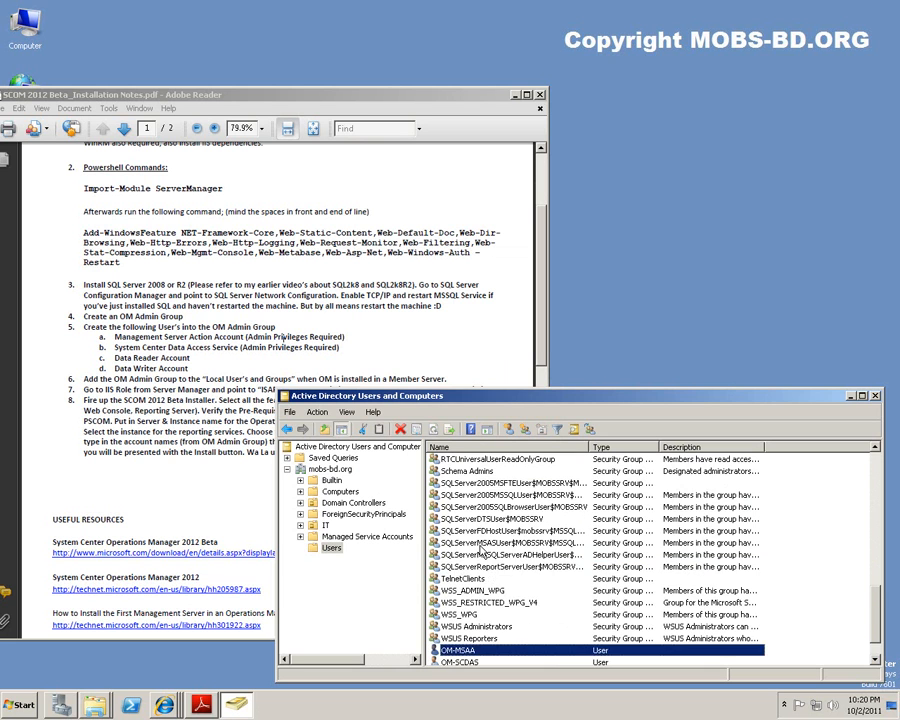
scroll(480, 560, down, 1)
double_click(458, 614)
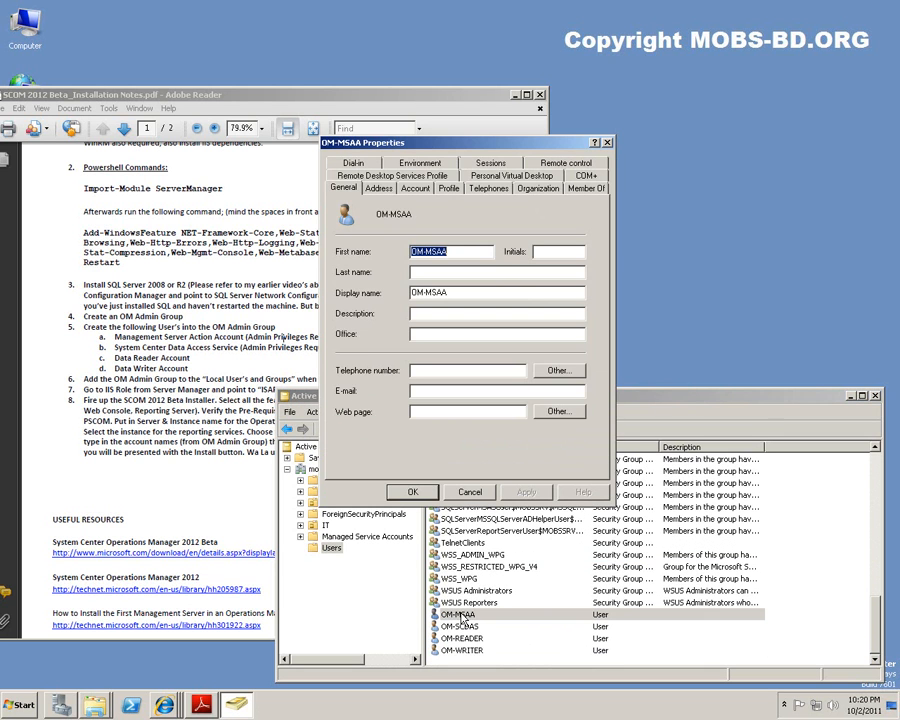
click(415, 188)
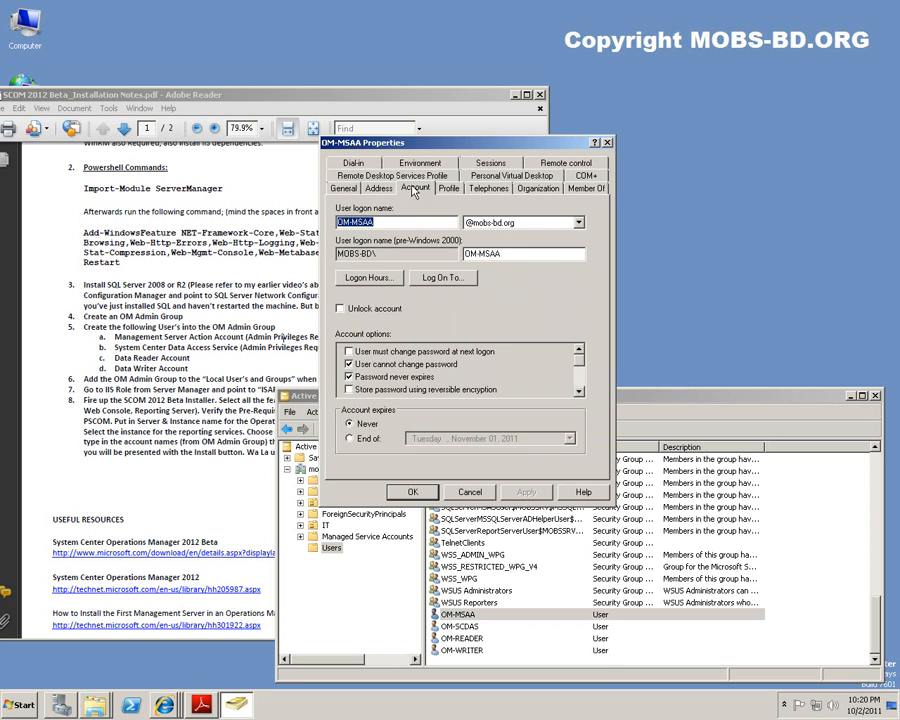
click(586, 188)
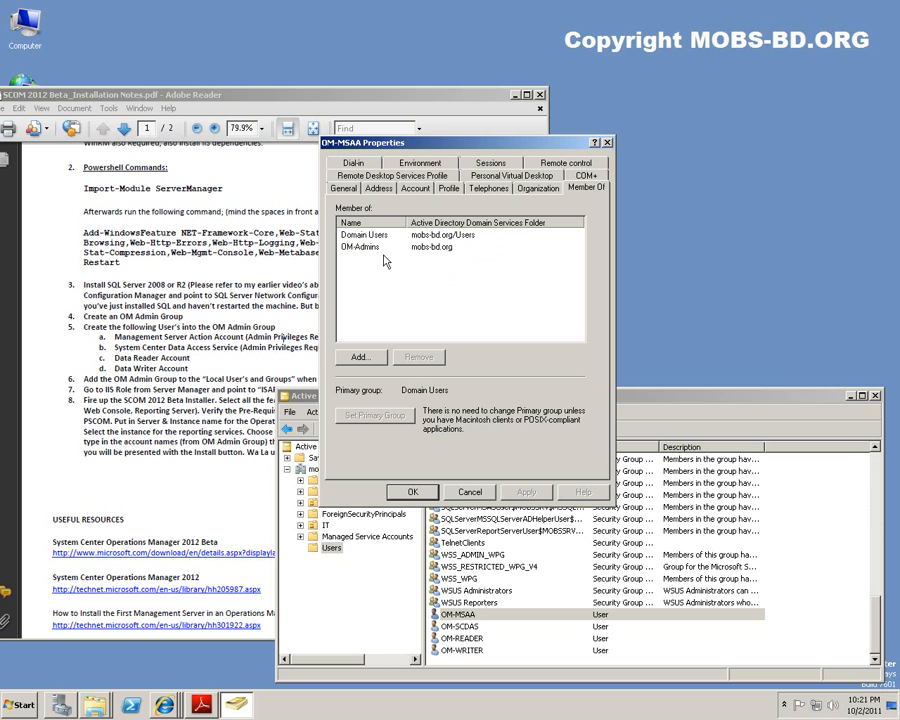
click(359, 249)
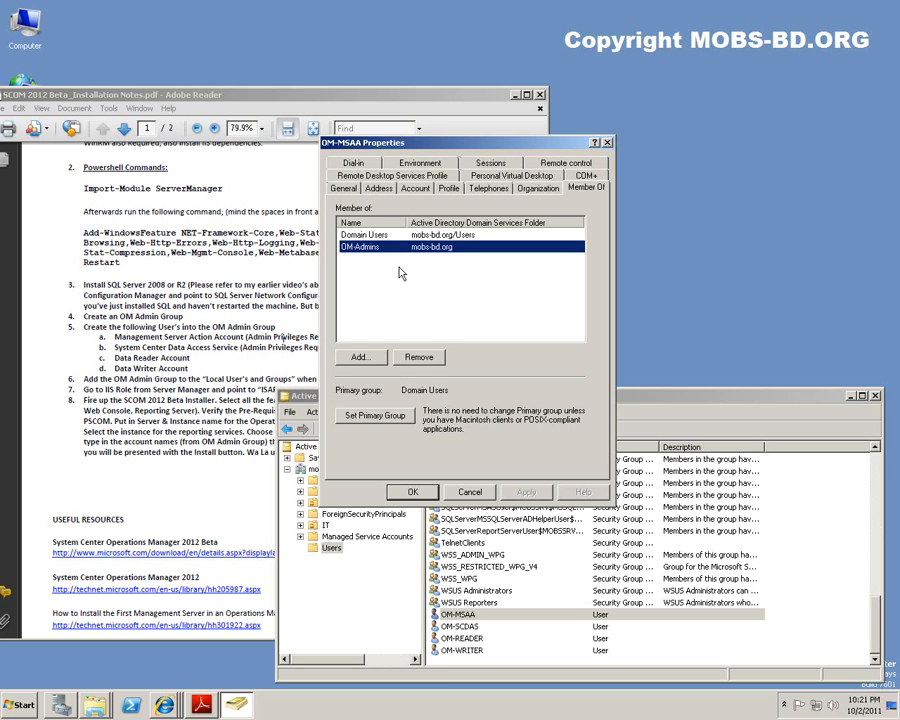
click(469, 491)
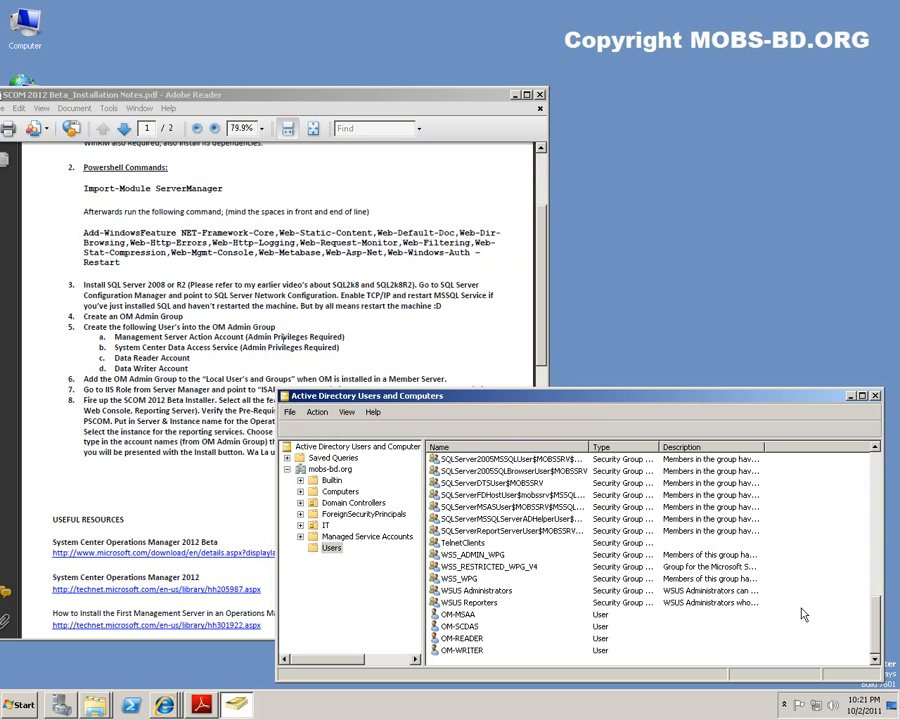
Bring up the Download Center page in Internet Explorer.
click(368, 380)
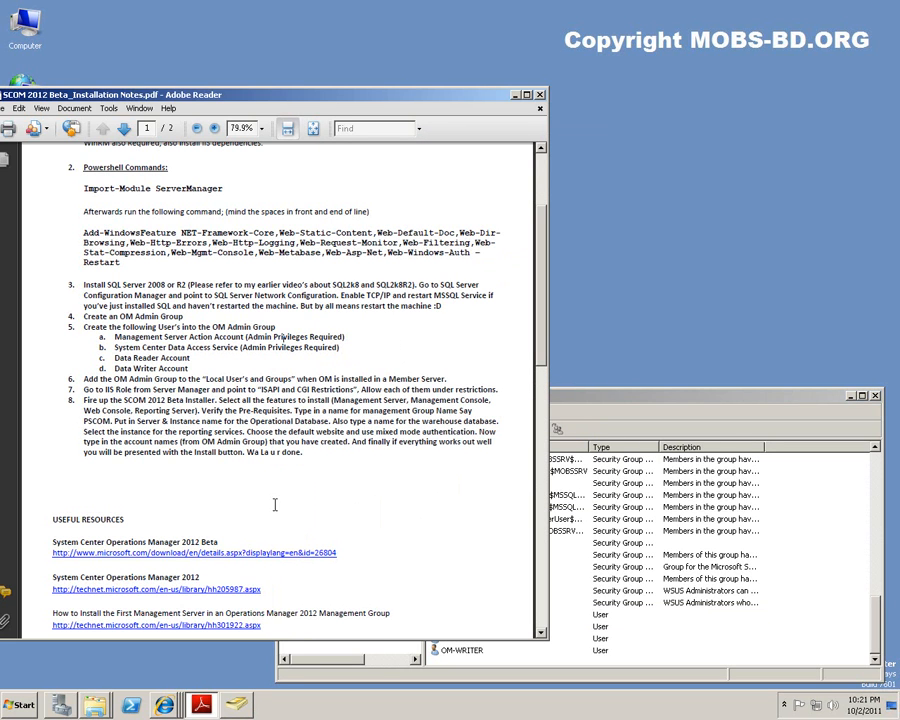
mouse_move(172, 706)
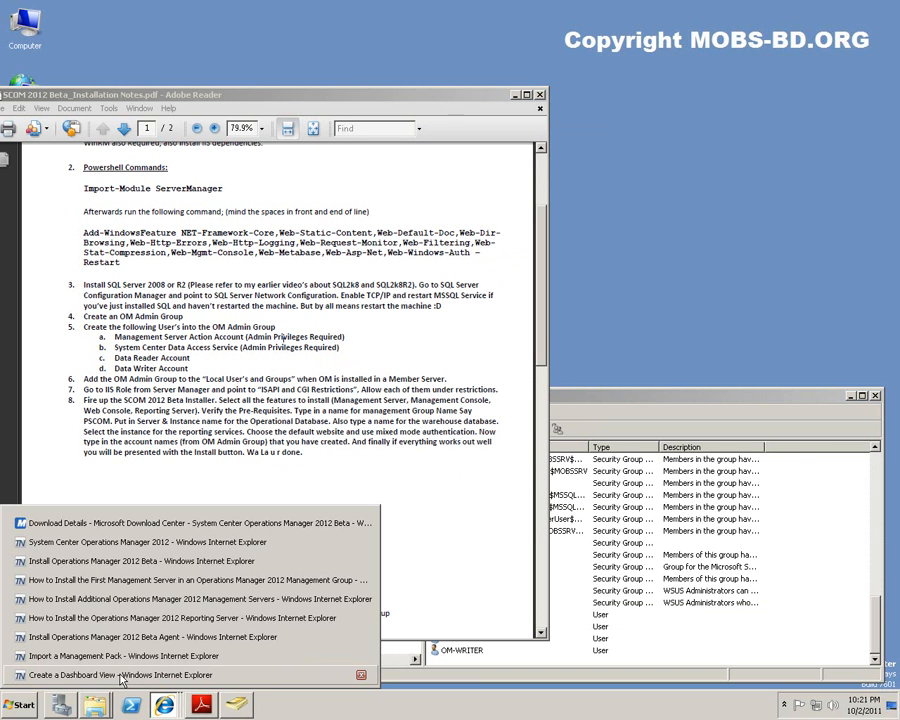
click(85, 522)
Open TechNet's Install Operations Manager 2012 Beta page and scroll through its steps.
click(140, 70)
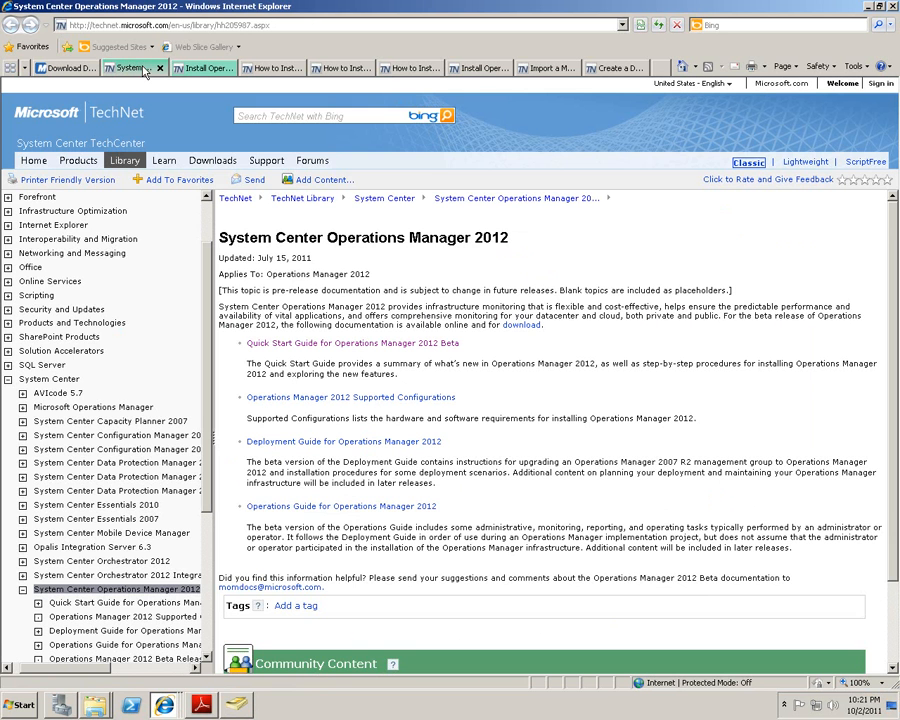
click(205, 68)
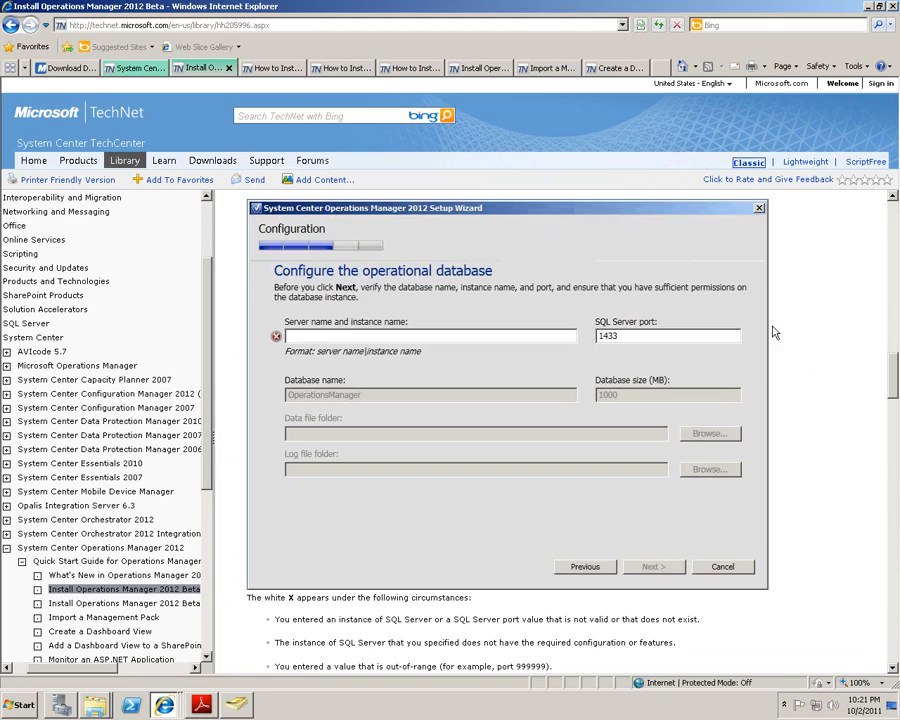
scroll(806, 294, up, 10)
scroll(856, 372, up, 8)
scroll(840, 366, down, 9)
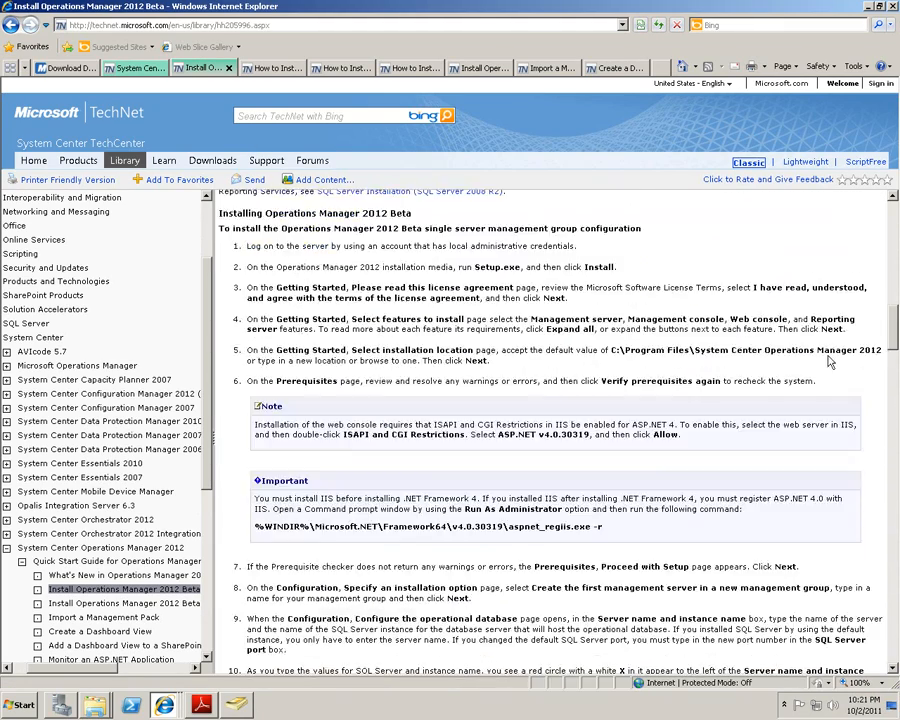
scroll(828, 362, down, 15)
scroll(830, 363, down, 15)
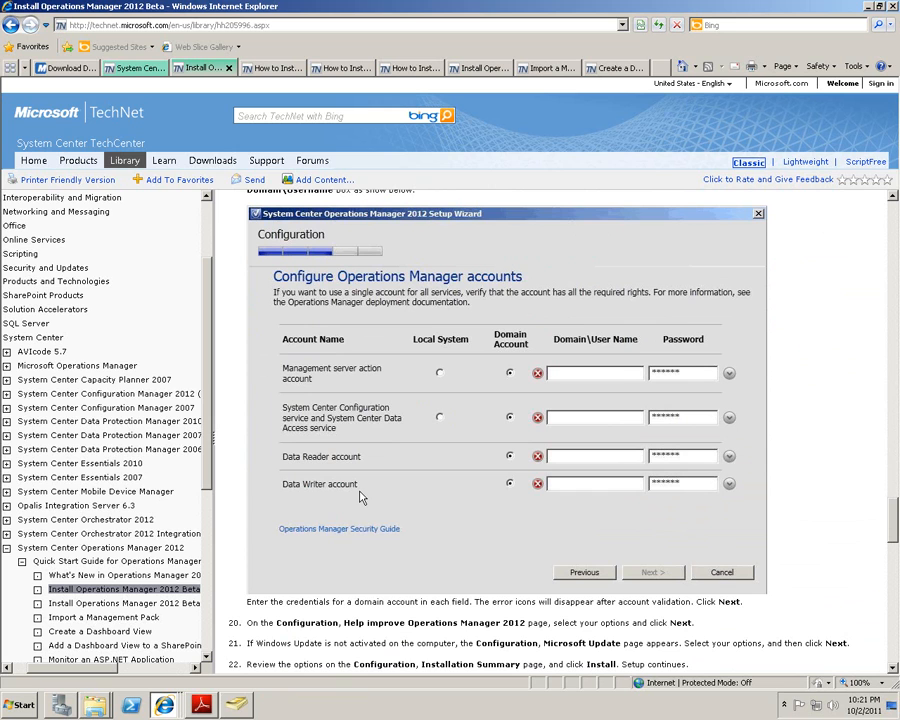
Minimize Internet Explorer.
click(784, 705)
click(785, 707)
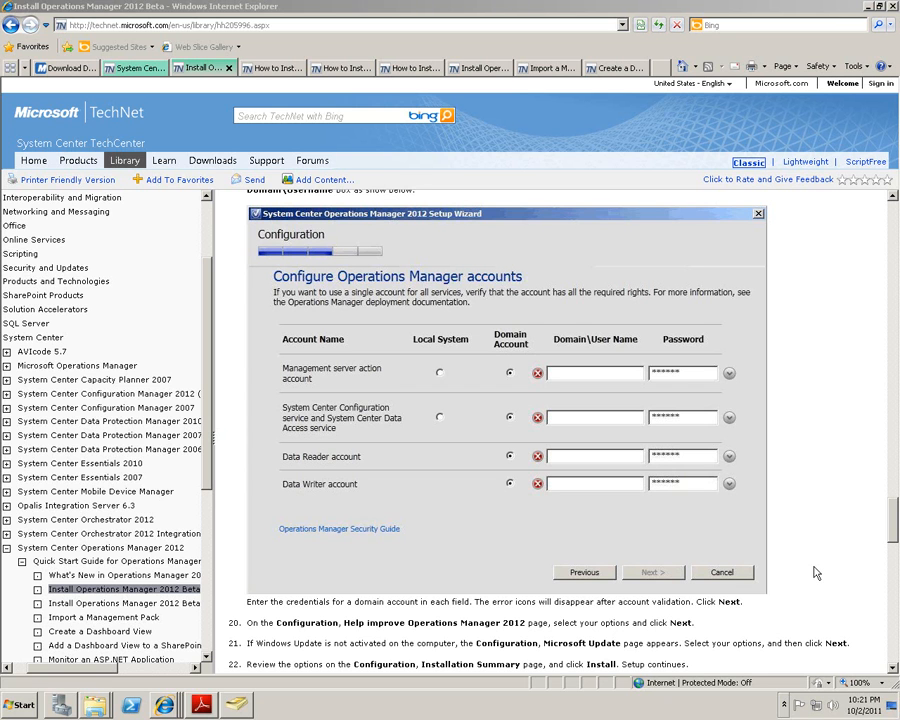
click(867, 7)
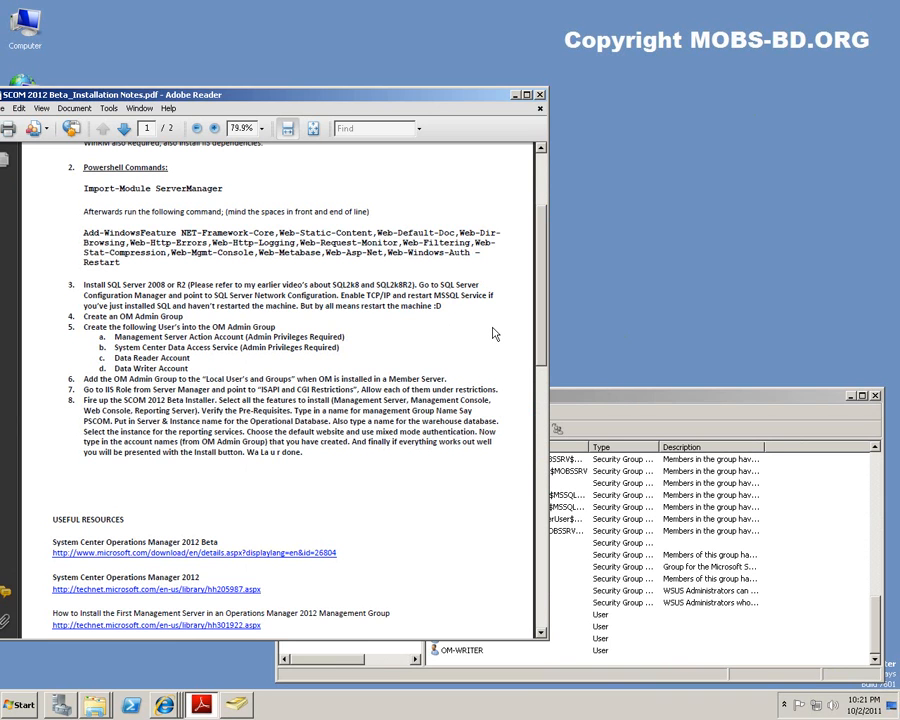
Deactivate the installation notes and switch to Server Manager's Features page.
click(622, 398)
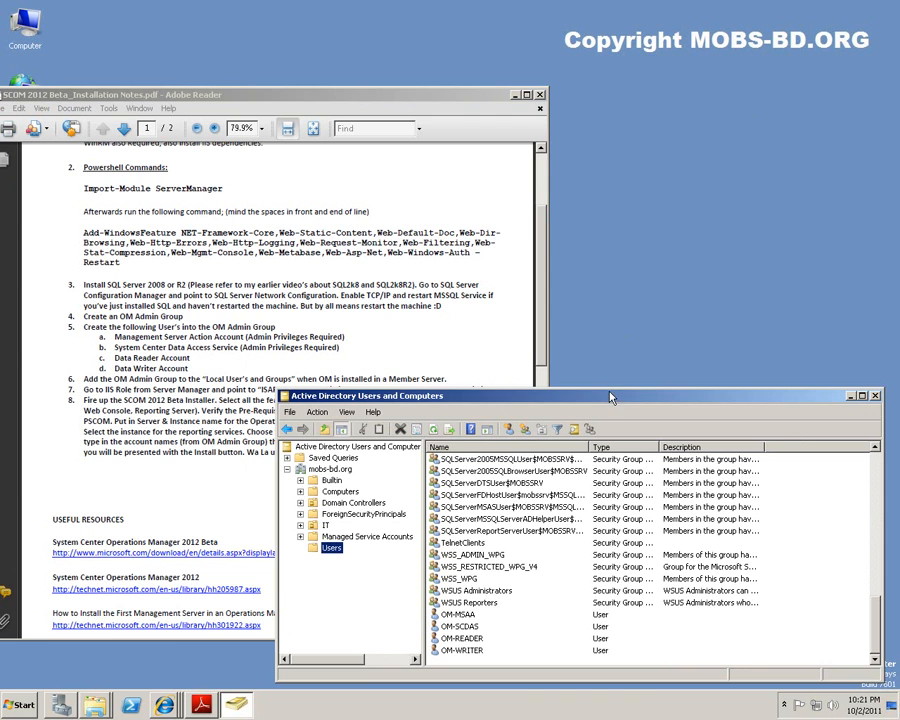
drag(543, 296, 546, 318)
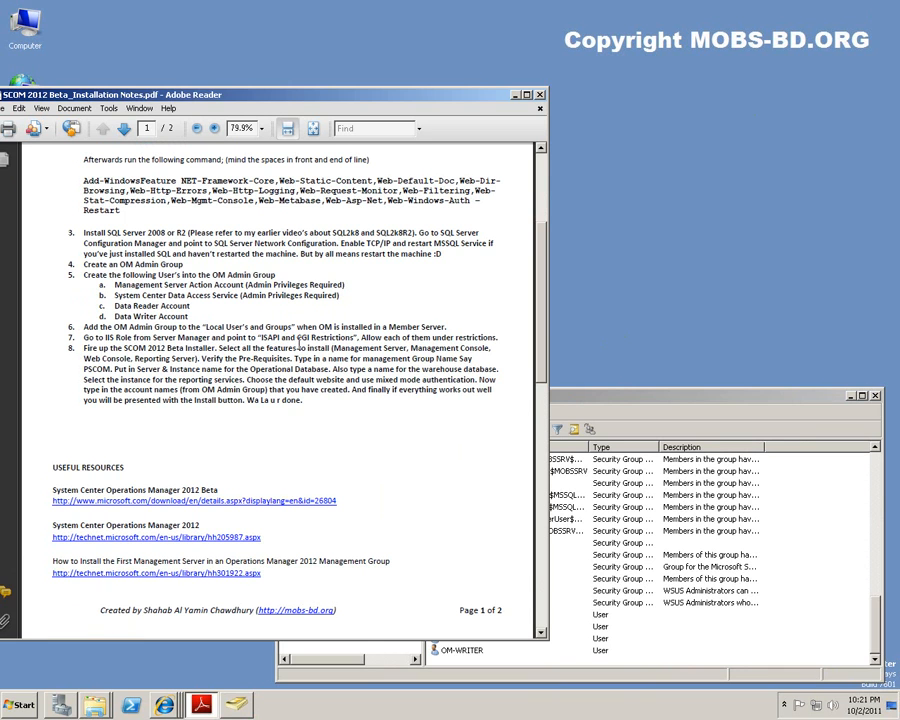
click(678, 345)
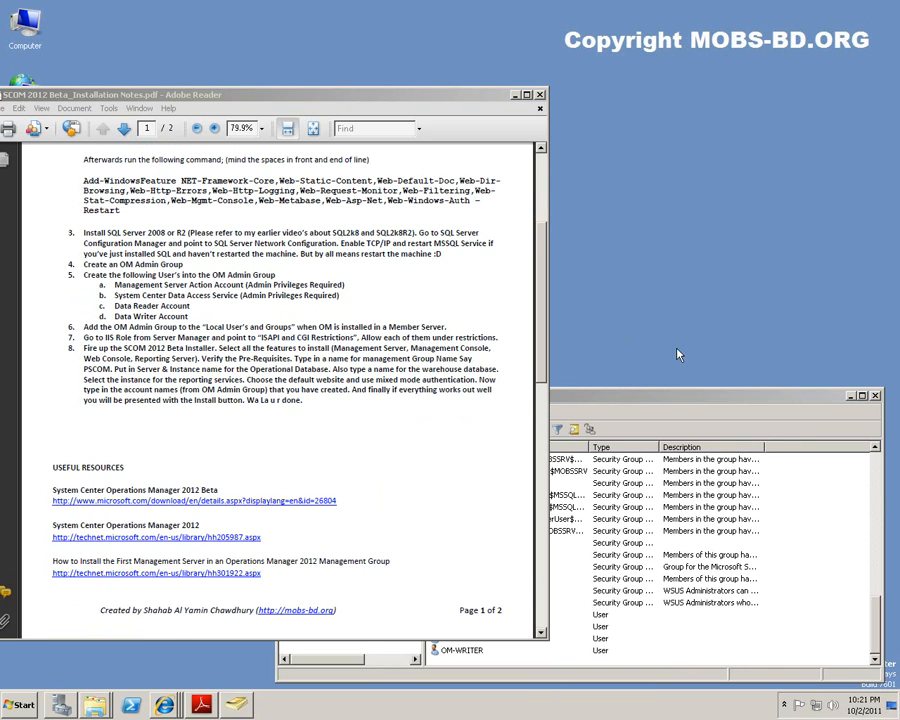
click(61, 706)
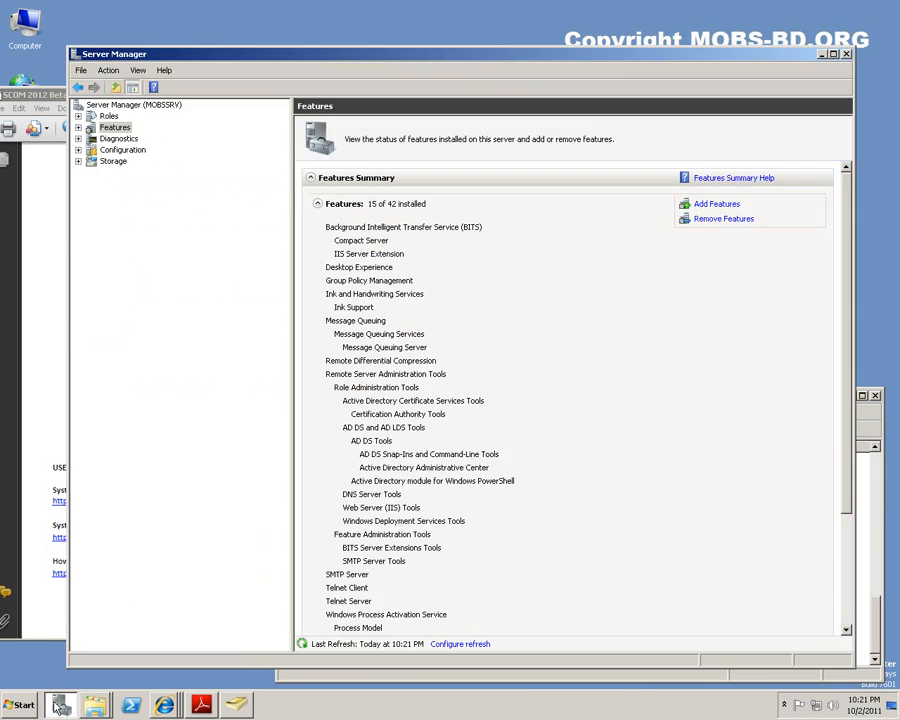
Go to Roles > Web Server (IIS) > IIS Manager and select the MOBSSRV connection.
double_click(107, 116)
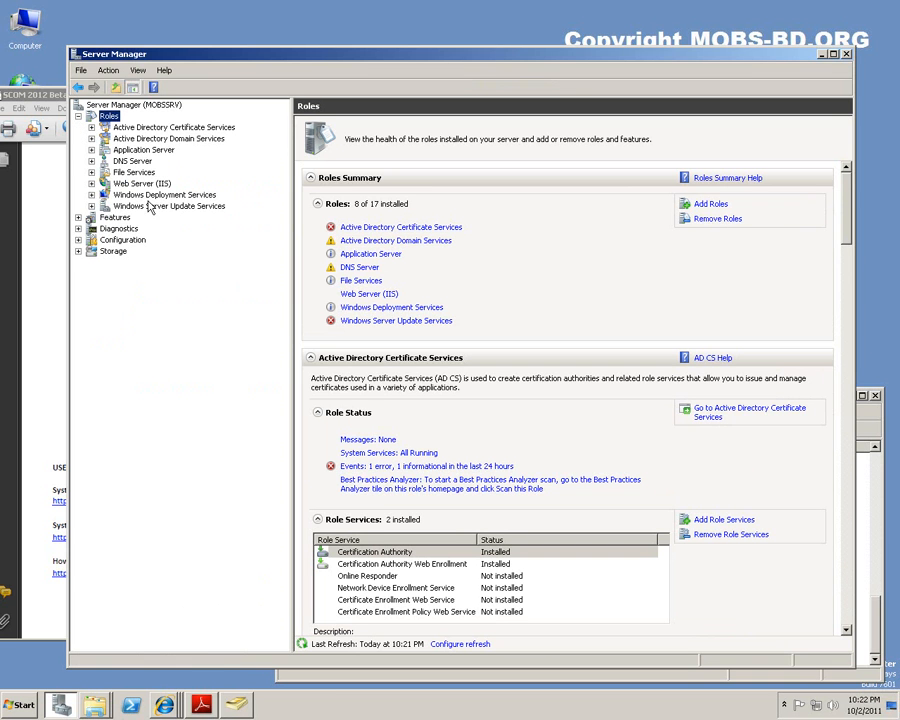
click(145, 183)
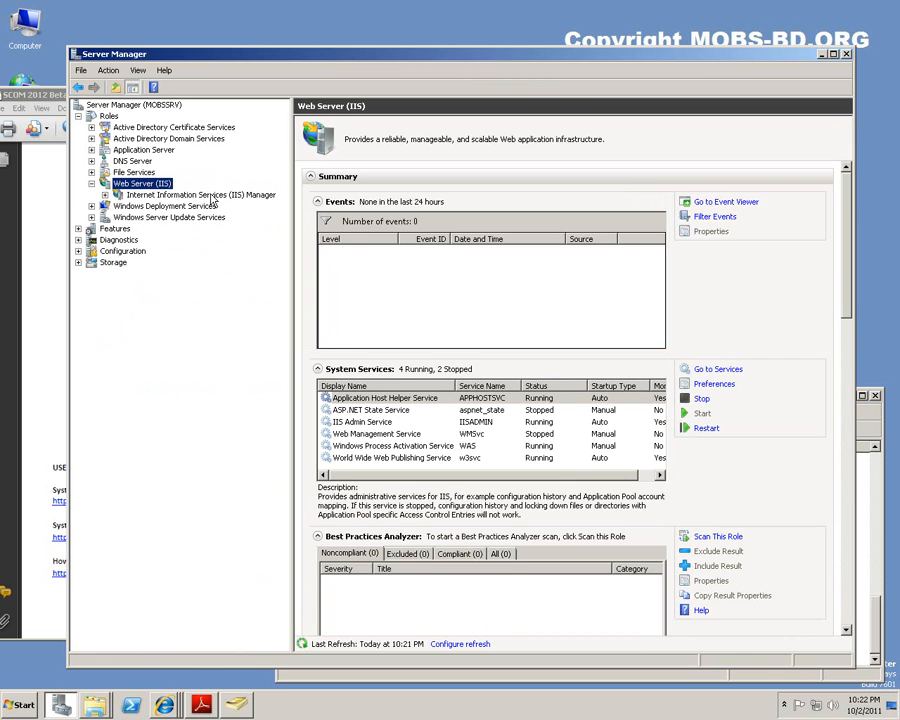
click(212, 196)
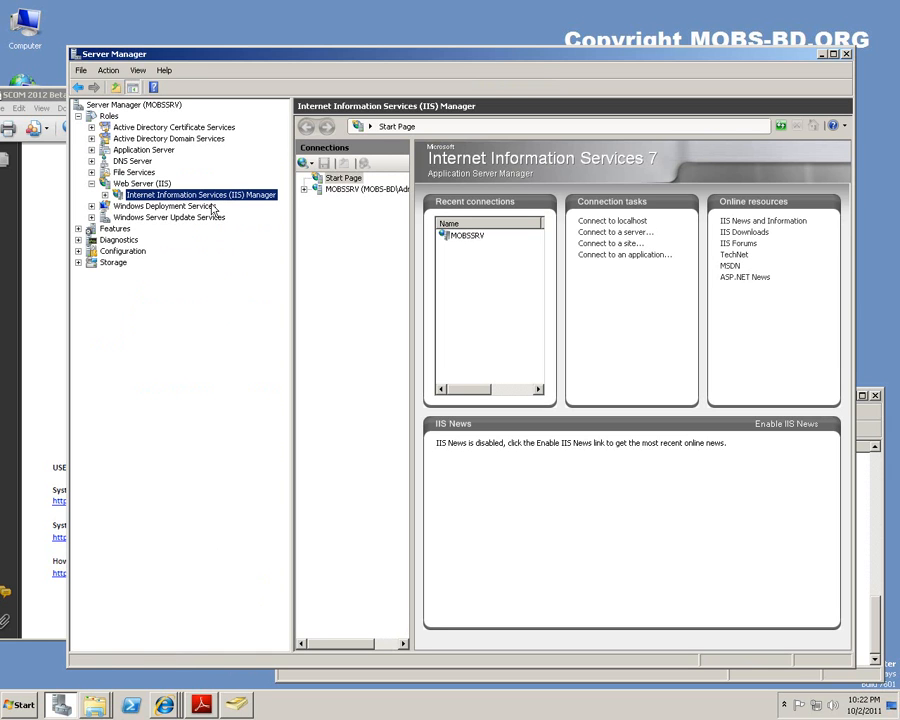
click(361, 188)
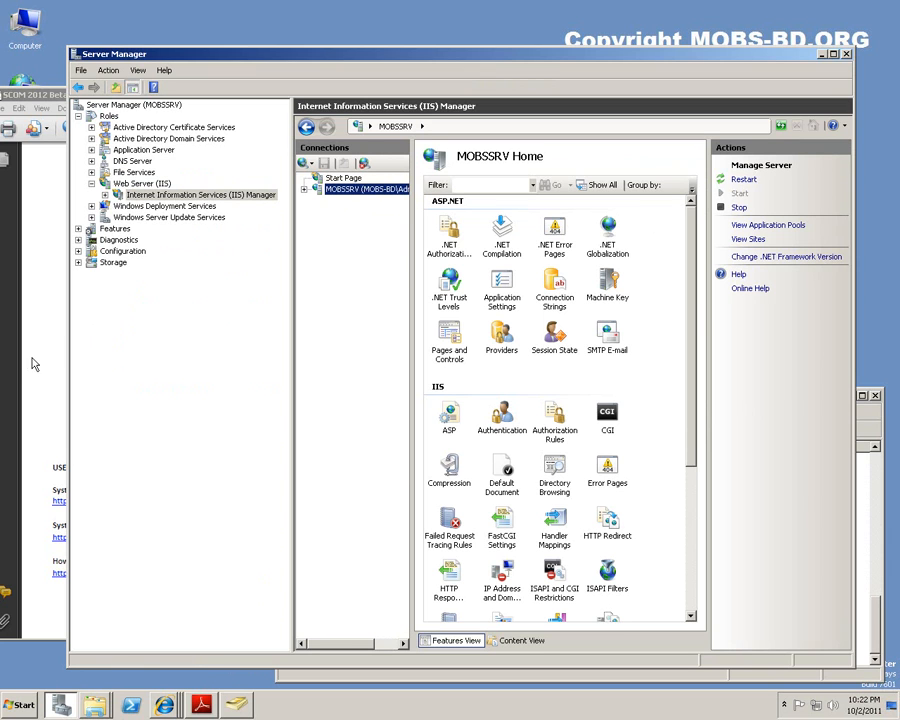
Open ISAPI and CGI Restrictions and widen the Description column to show full names.
click(554, 575)
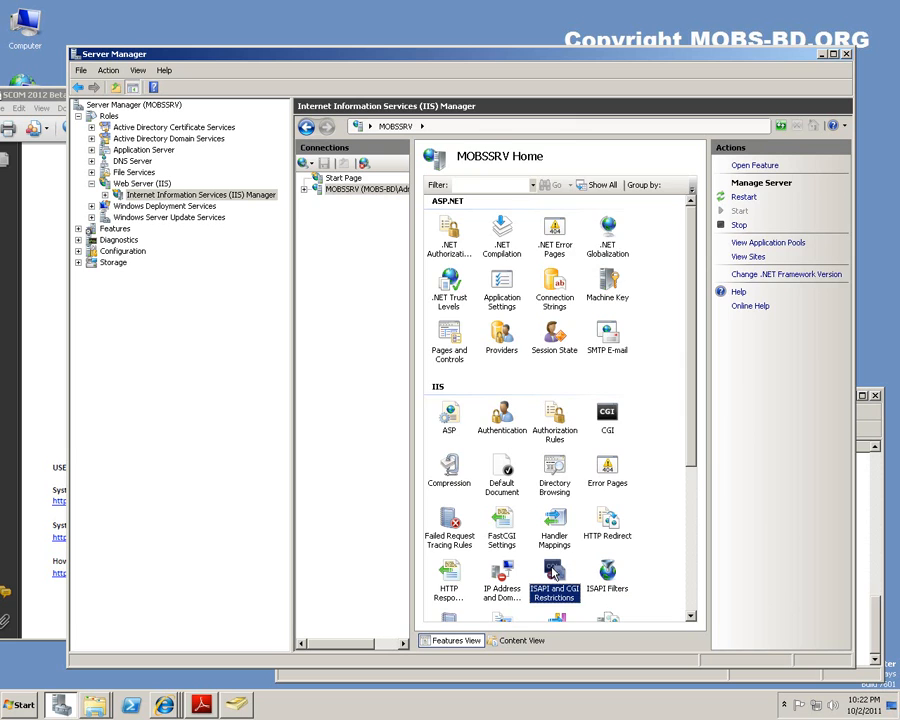
double_click(553, 573)
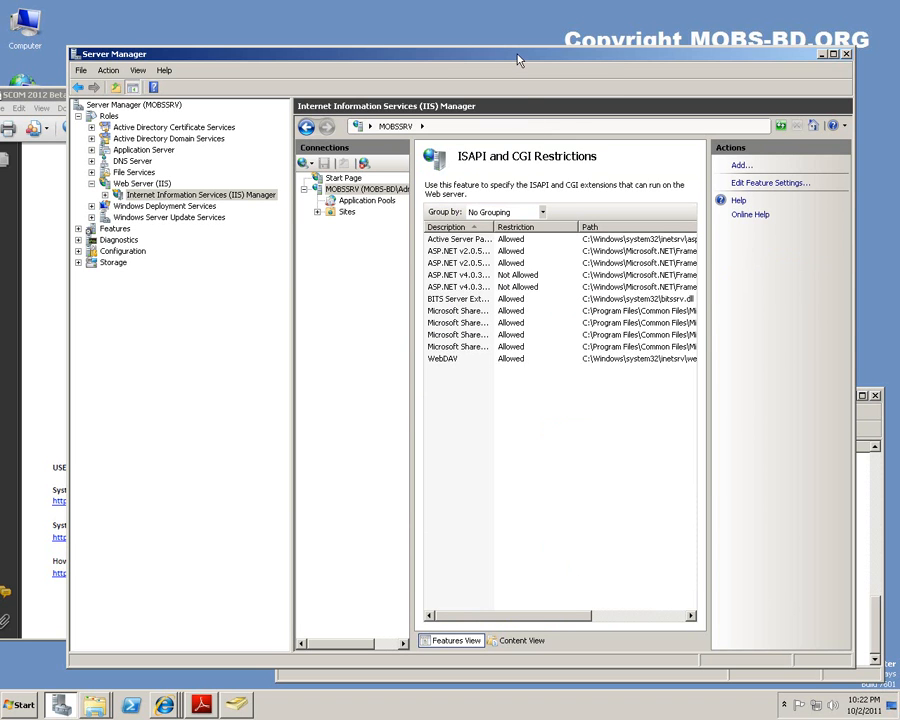
drag(518, 60, 648, 57)
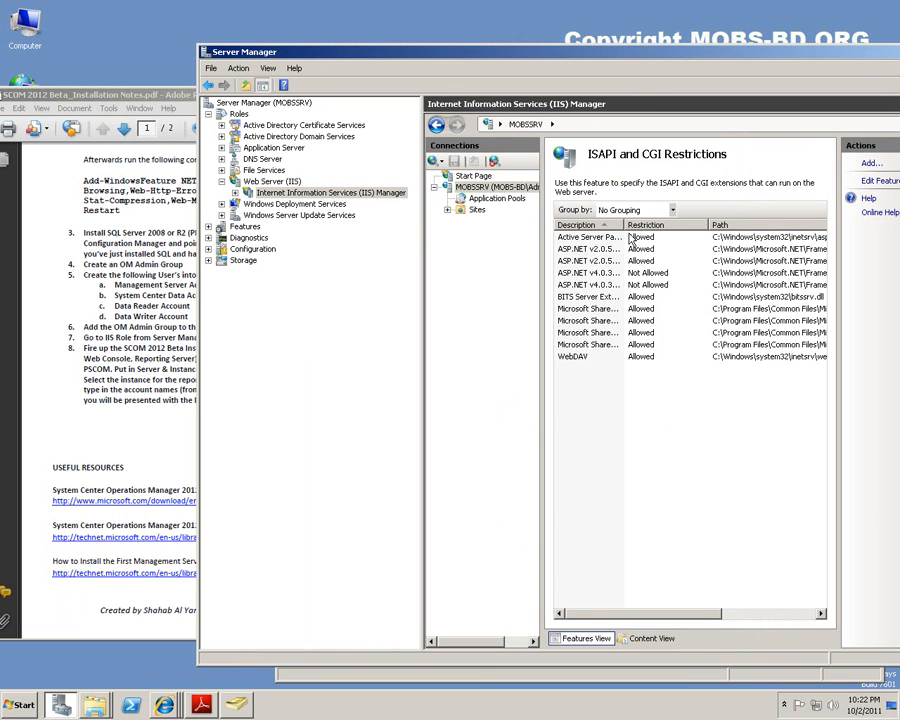
drag(626, 226, 687, 243)
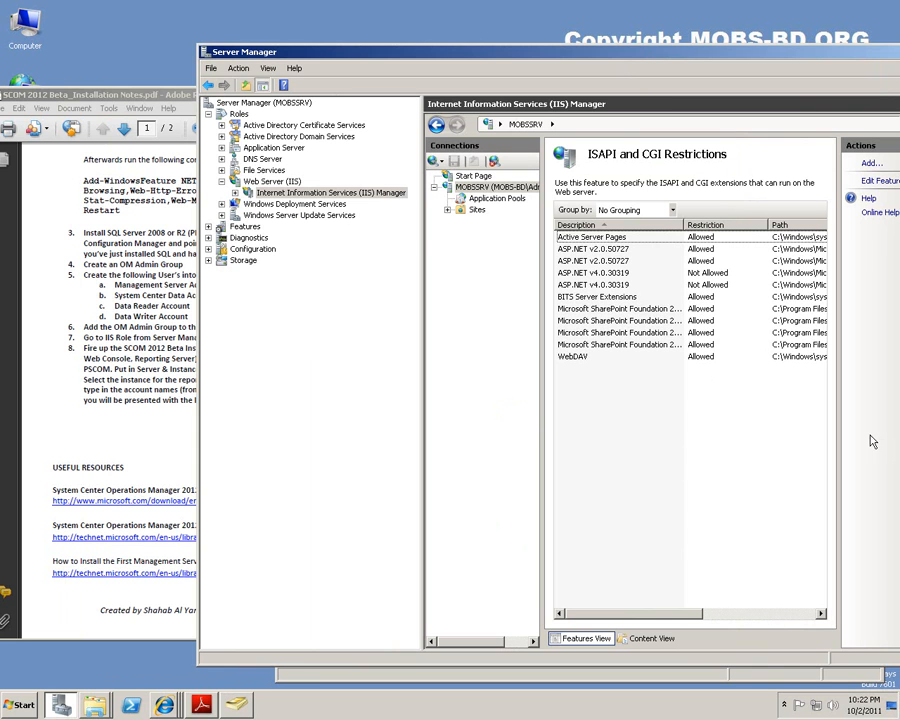
click(100, 292)
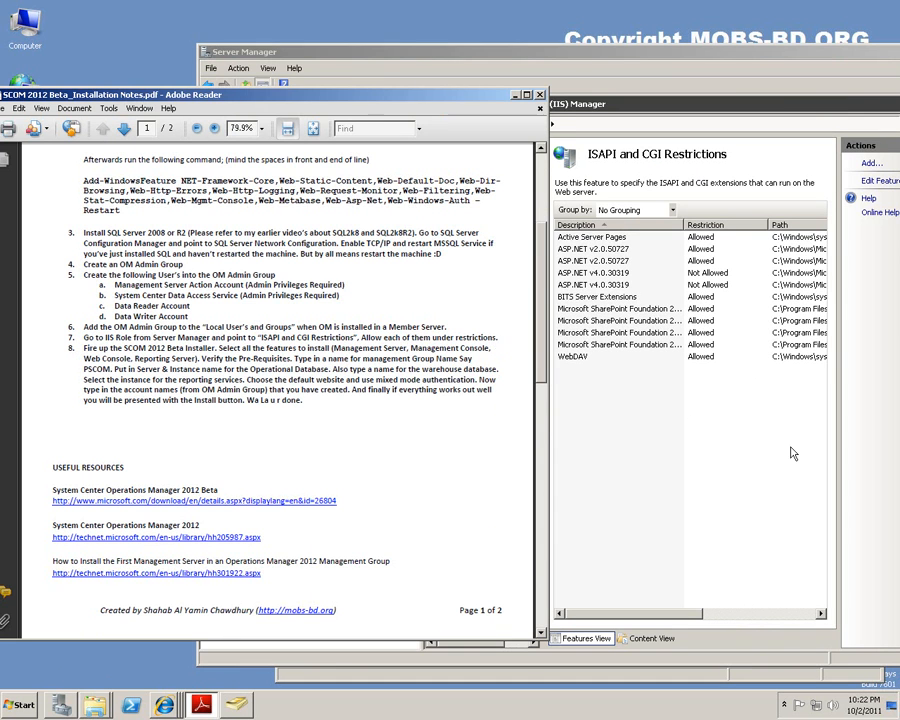
click(802, 506)
Allow both ASP.NET v4.0.30319 entries, then close Server Manager.
click(582, 275)
right_click(588, 281)
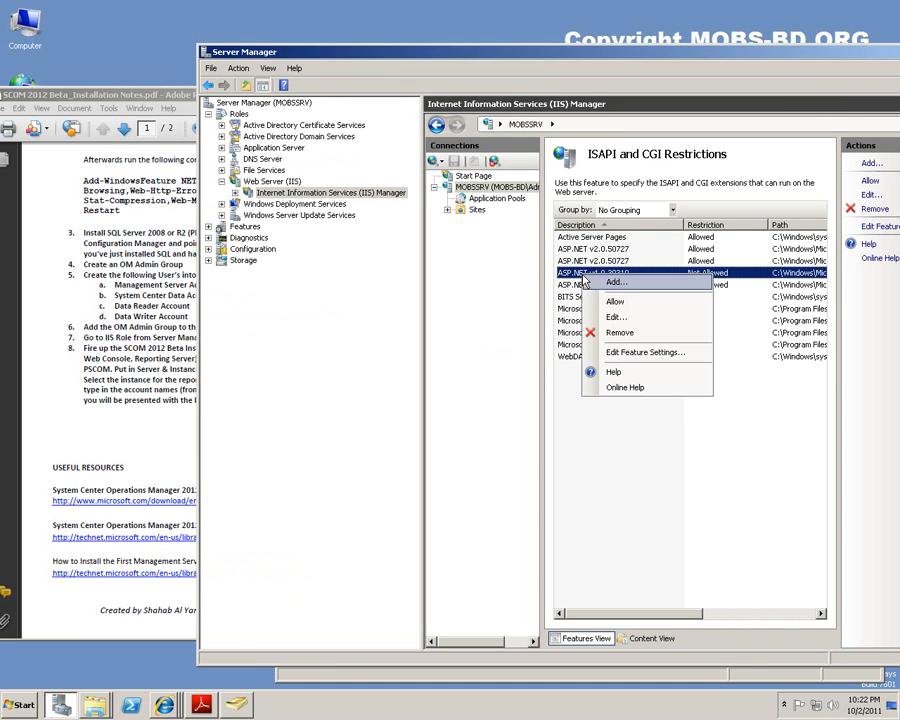
click(610, 297)
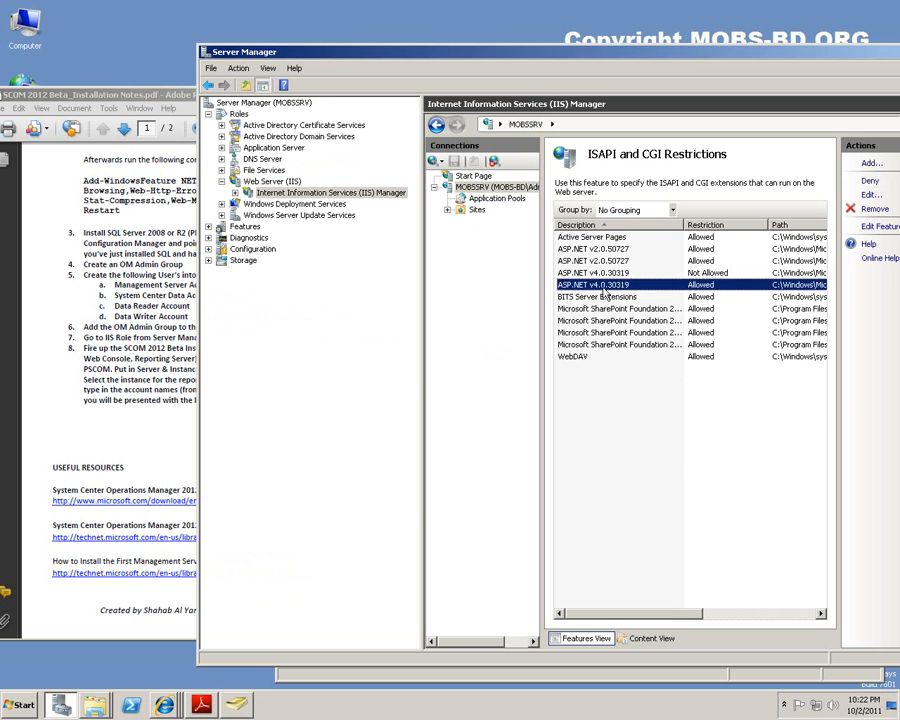
right_click(605, 287)
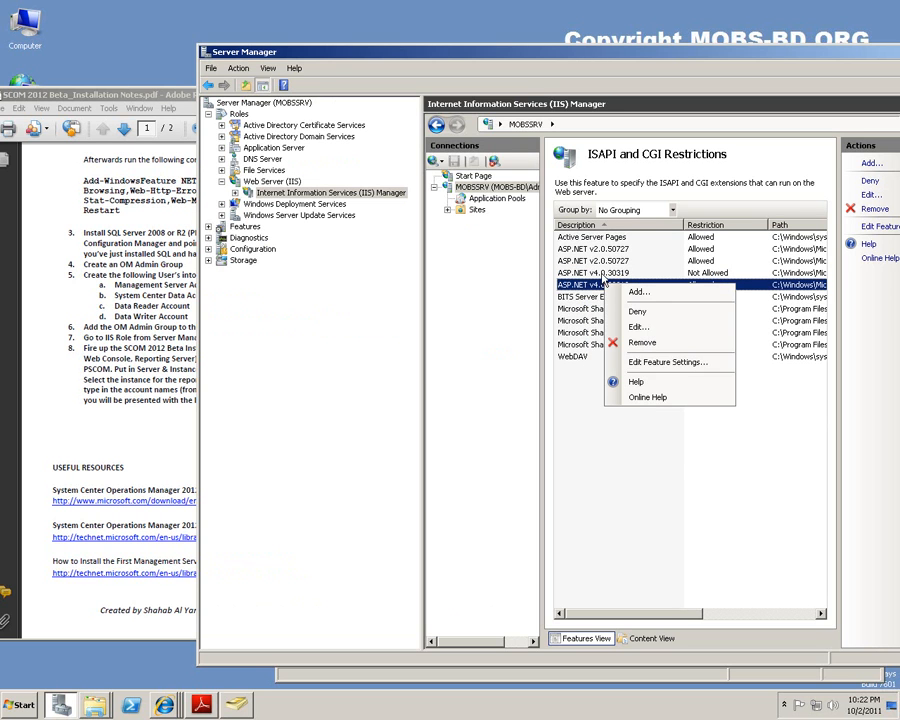
click(601, 273)
right_click(601, 274)
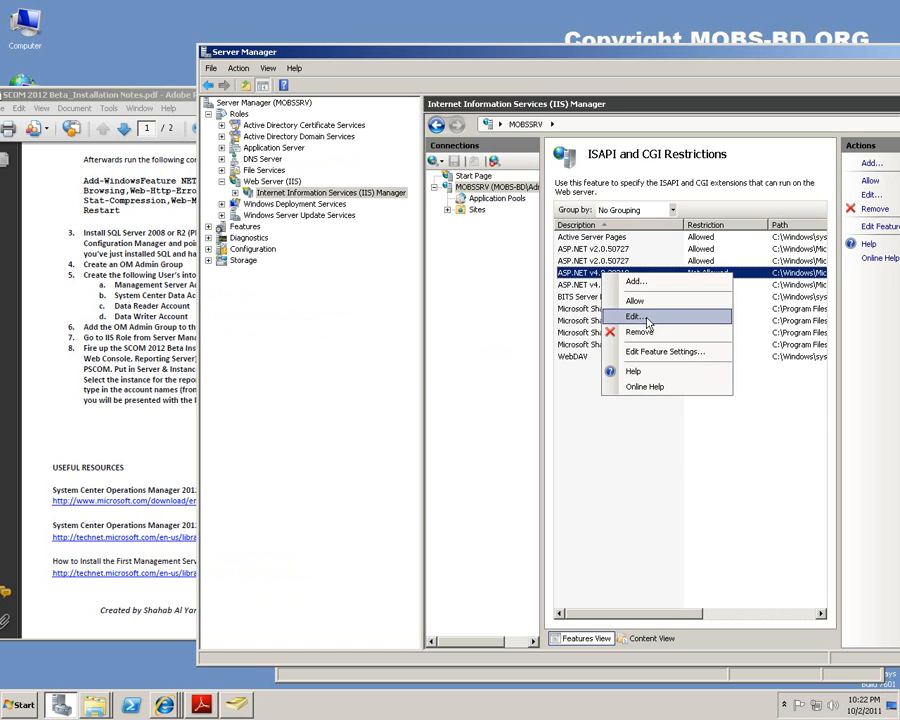
click(648, 300)
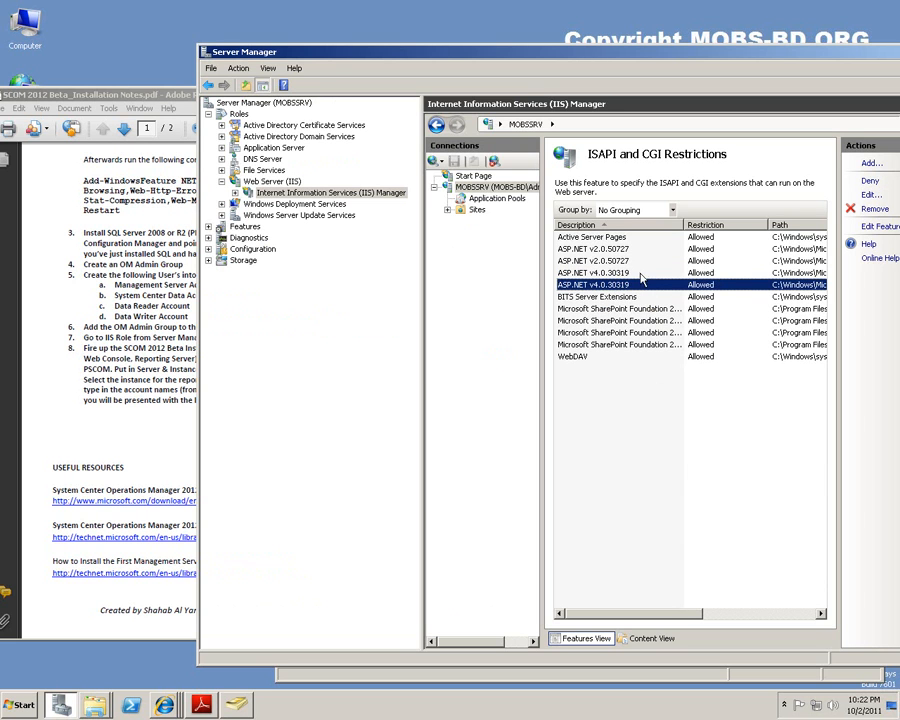
right_click(633, 285)
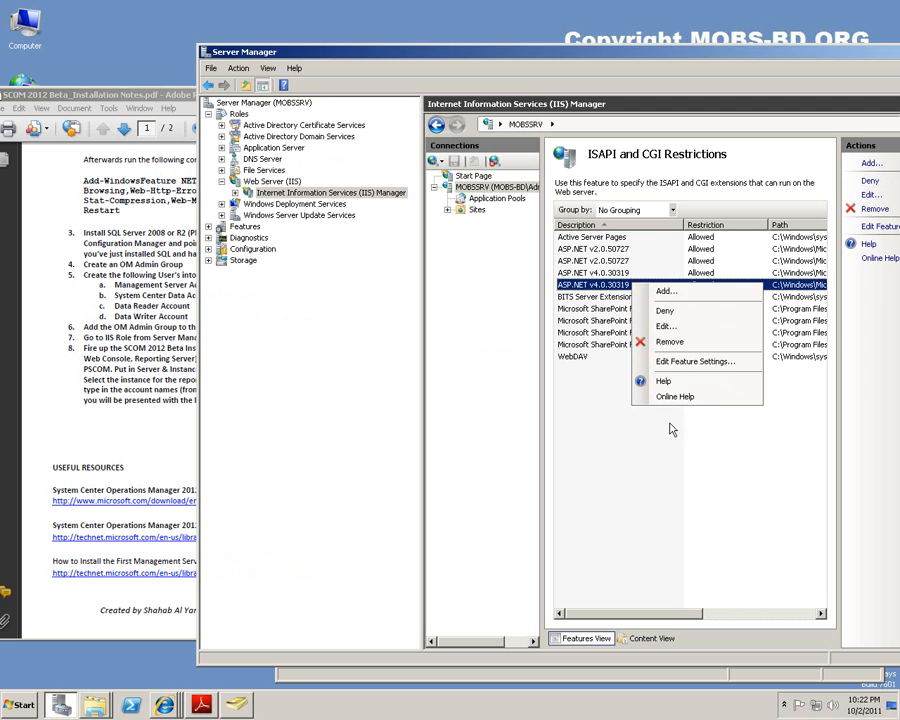
click(603, 437)
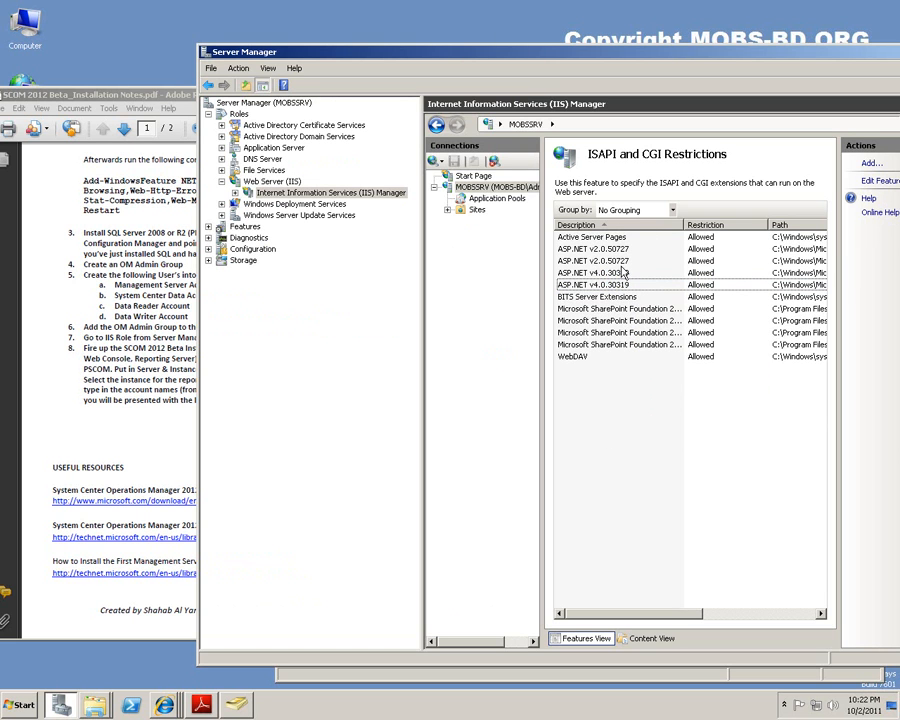
click(612, 285)
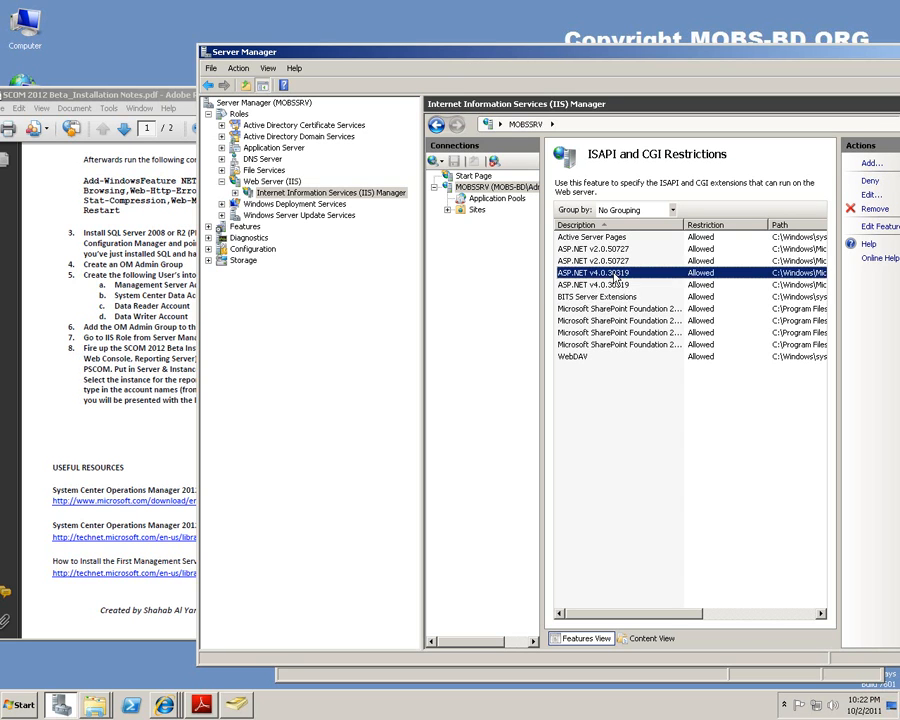
click(601, 277)
double_click(205, 51)
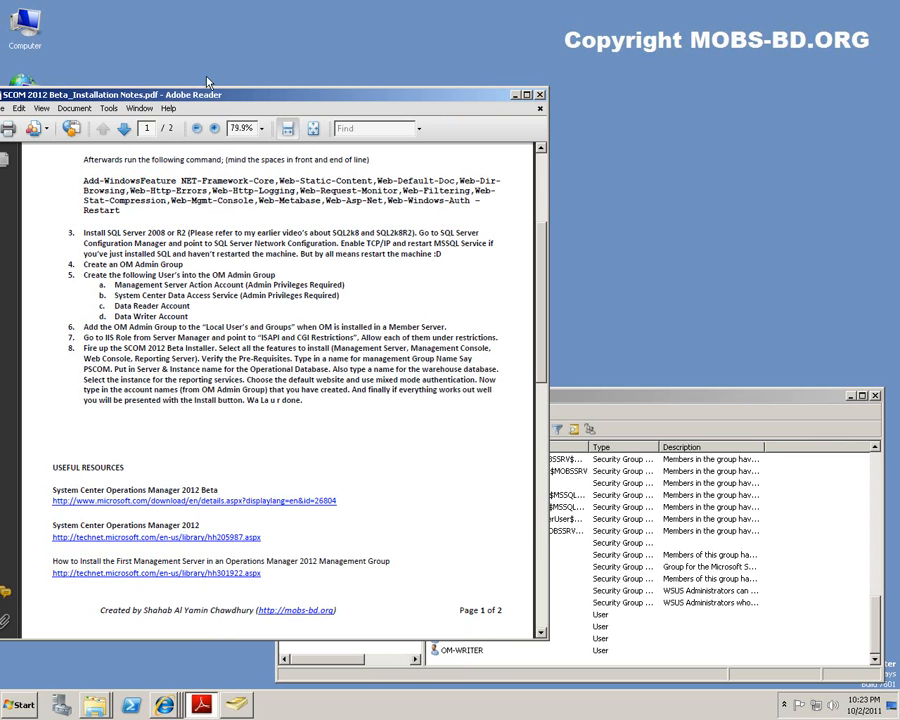
Move Reader aside, close Active Directory Users and Computers, and scroll the notes to the top.
drag(208, 95, 295, 87)
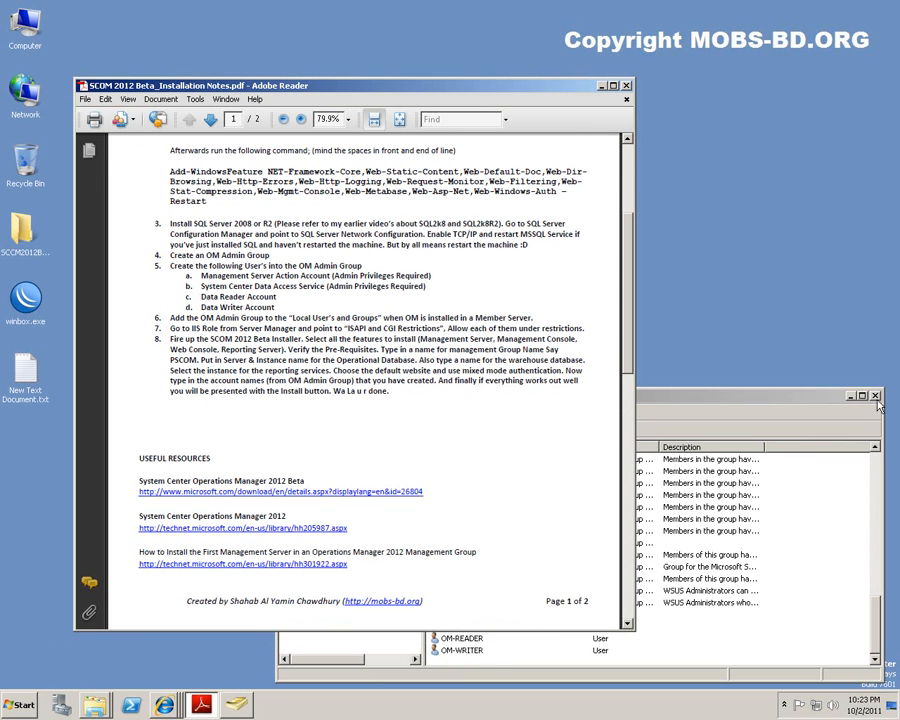
click(875, 396)
click(876, 403)
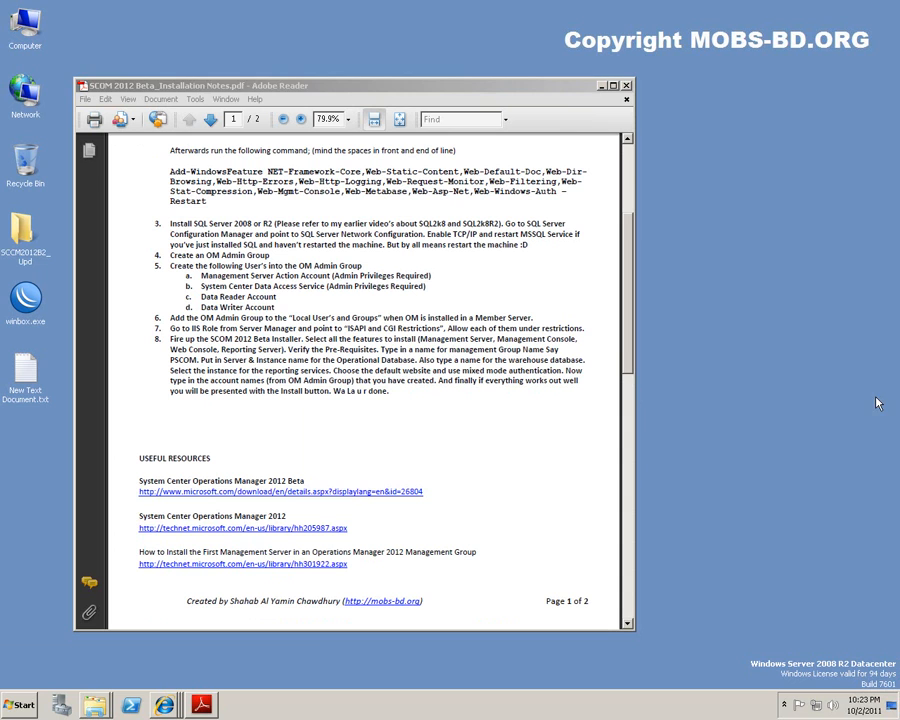
click(354, 408)
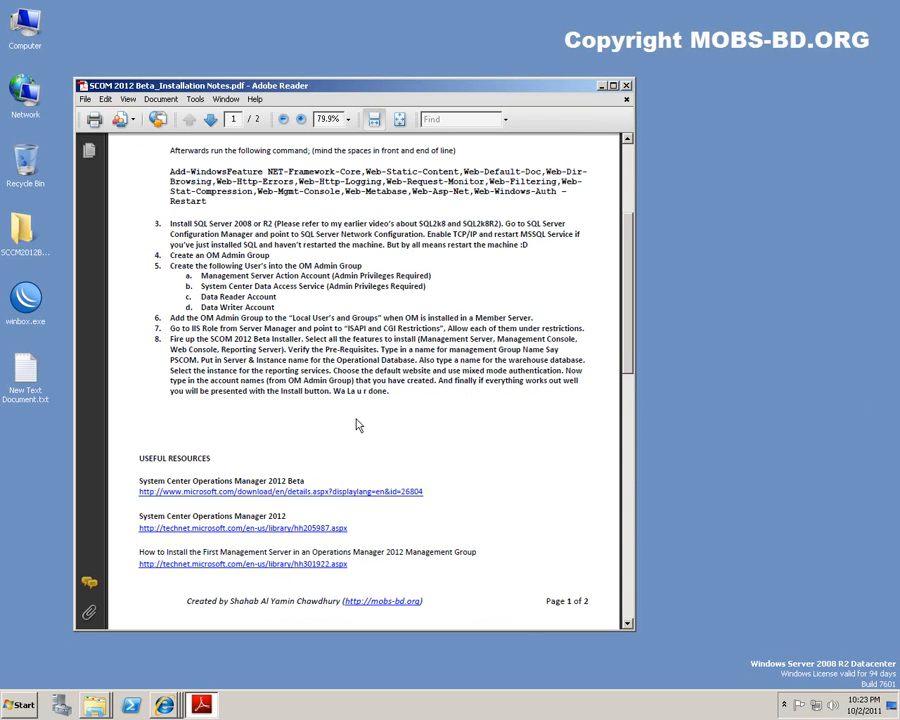
click(755, 510)
click(468, 428)
scroll(470, 428, down, 4)
scroll(472, 429, up, 5)
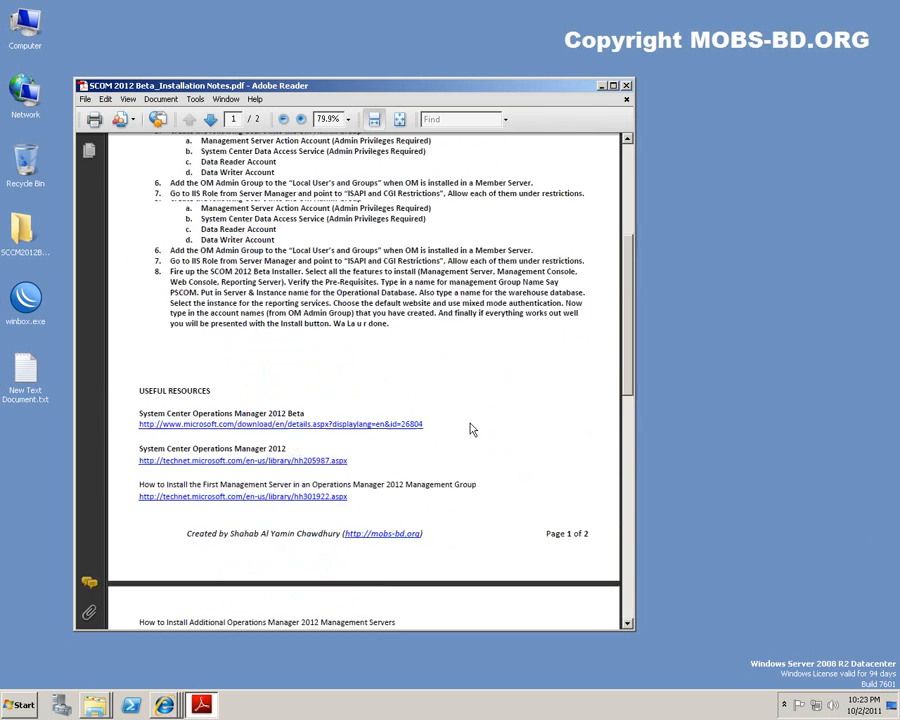
scroll(469, 426, up, 3)
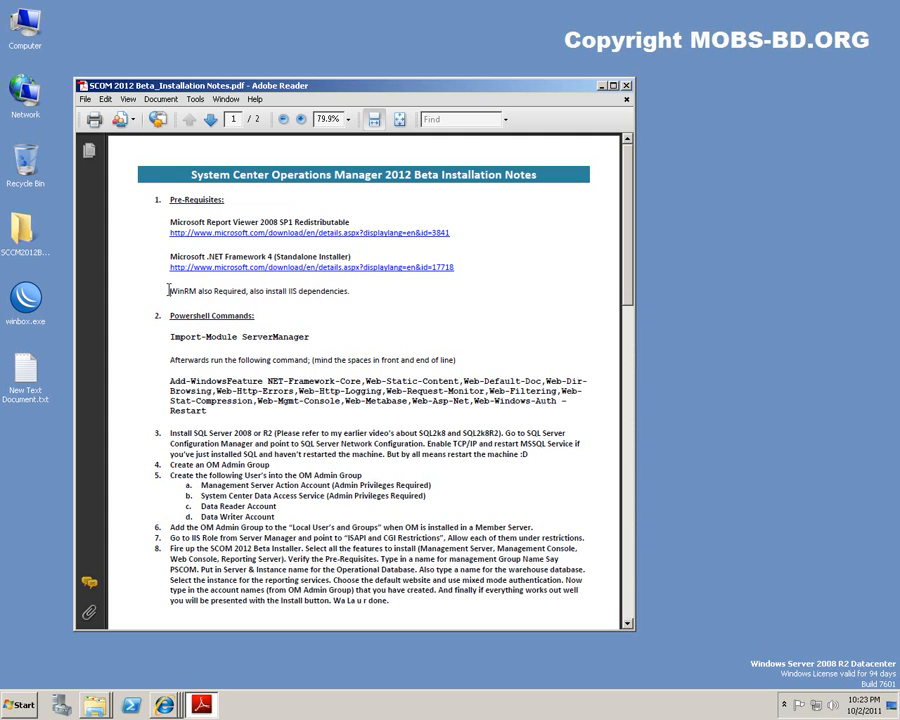
Highlight the WinRM requirement and the Import-Module ServerManager and Add-WindowsFeature commands in the notes.
drag(168, 290, 312, 294)
click(300, 316)
drag(170, 290, 193, 288)
scroll(356, 290, down, 1)
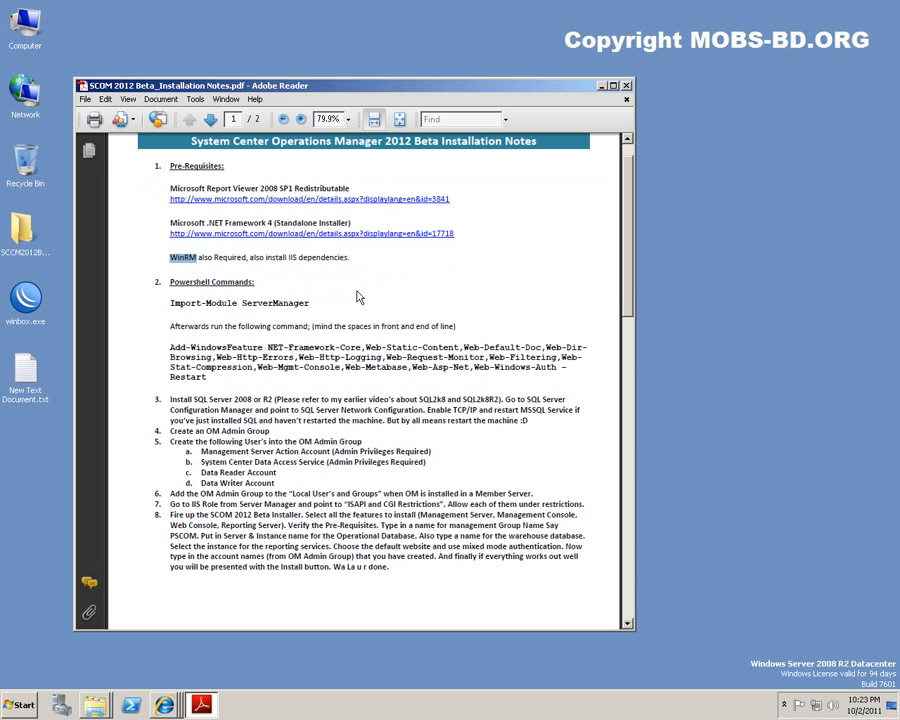
click(375, 281)
drag(171, 304, 347, 328)
click(337, 311)
drag(172, 346, 208, 377)
click(209, 377)
scroll(220, 376, down, 3)
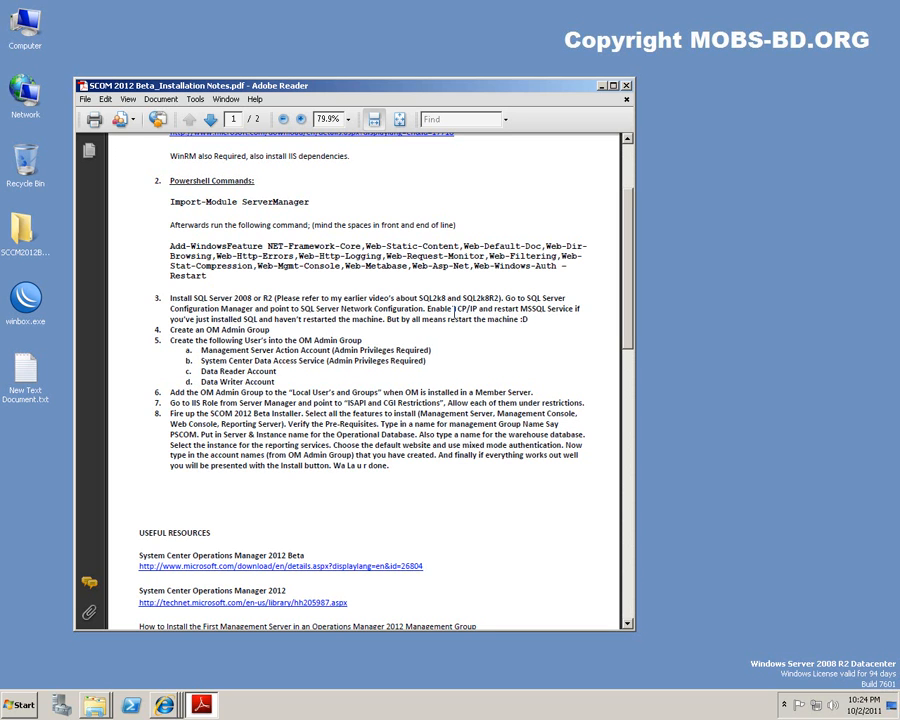
Highlight Enable TCP/IP, MSSQL Service, the OM Admin Group step, the account list and item 6.
drag(426, 311, 478, 312)
click(508, 348)
drag(520, 309, 574, 310)
click(508, 303)
drag(169, 329, 273, 330)
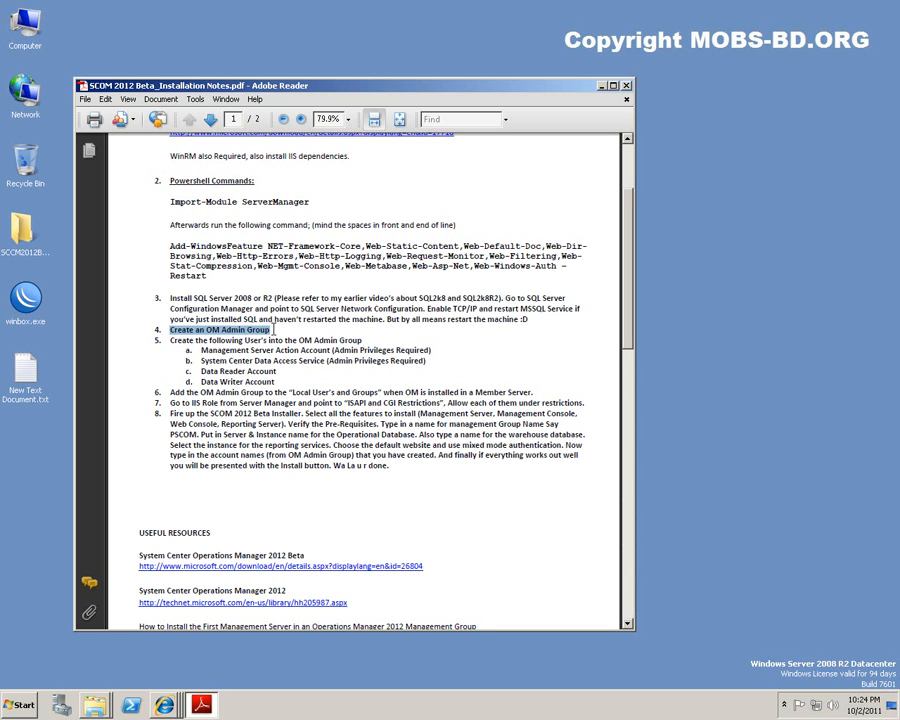
click(273, 330)
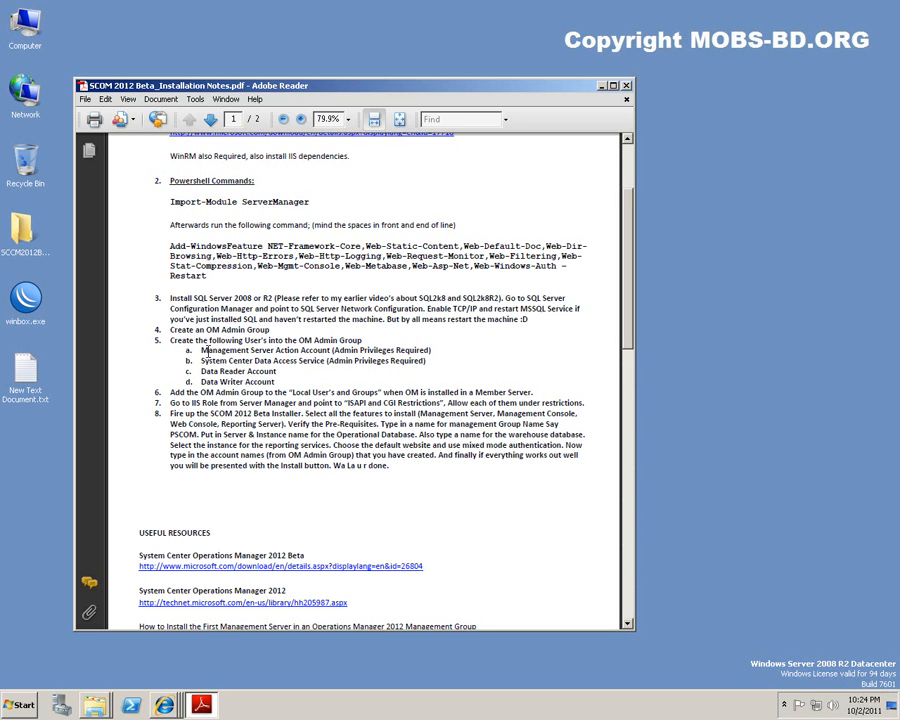
drag(200, 350, 281, 375)
click(281, 381)
scroll(280, 381, down, 2)
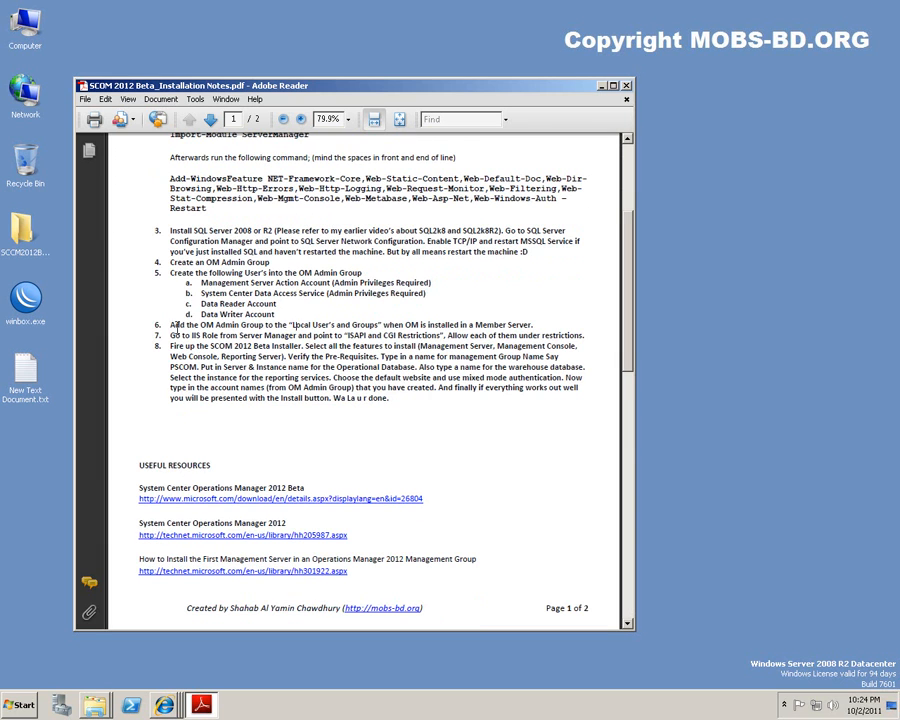
drag(170, 326, 541, 317)
click(541, 318)
Refresh the desktop.
click(121, 670)
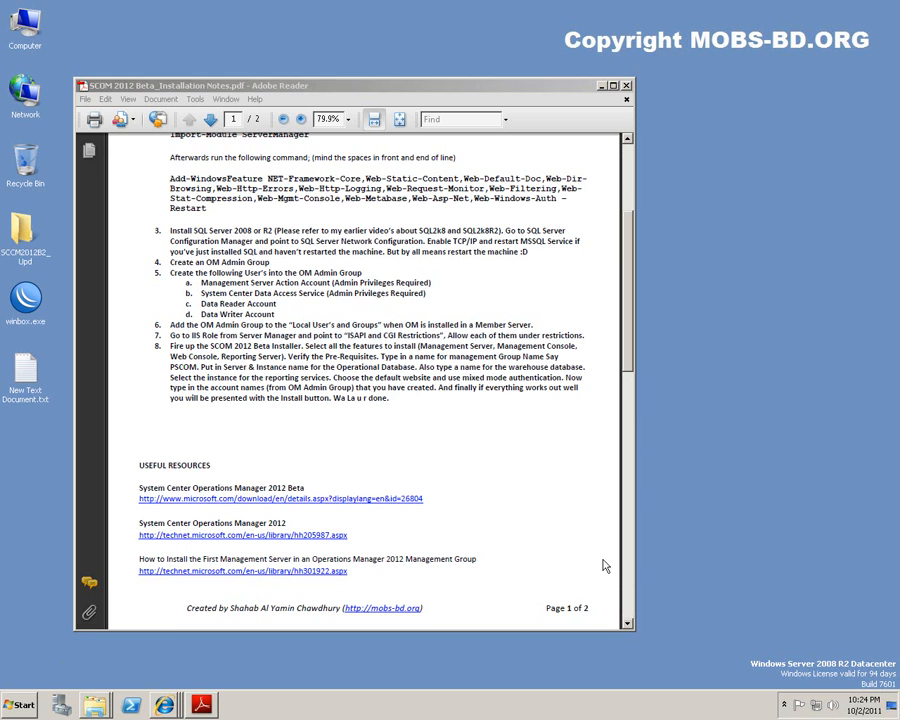
drag(630, 315, 624, 248)
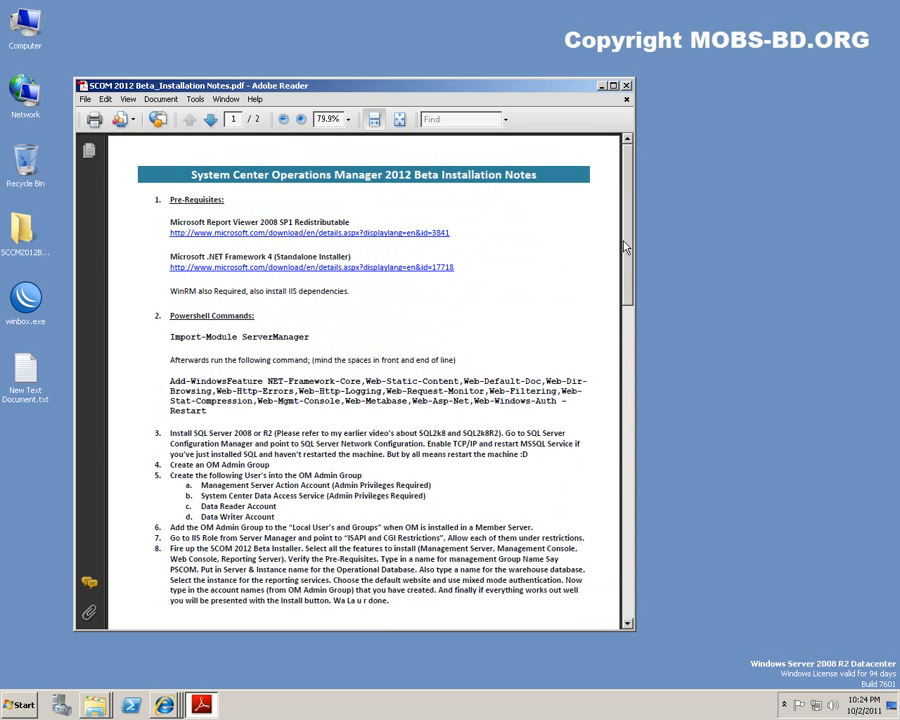
click(715, 397)
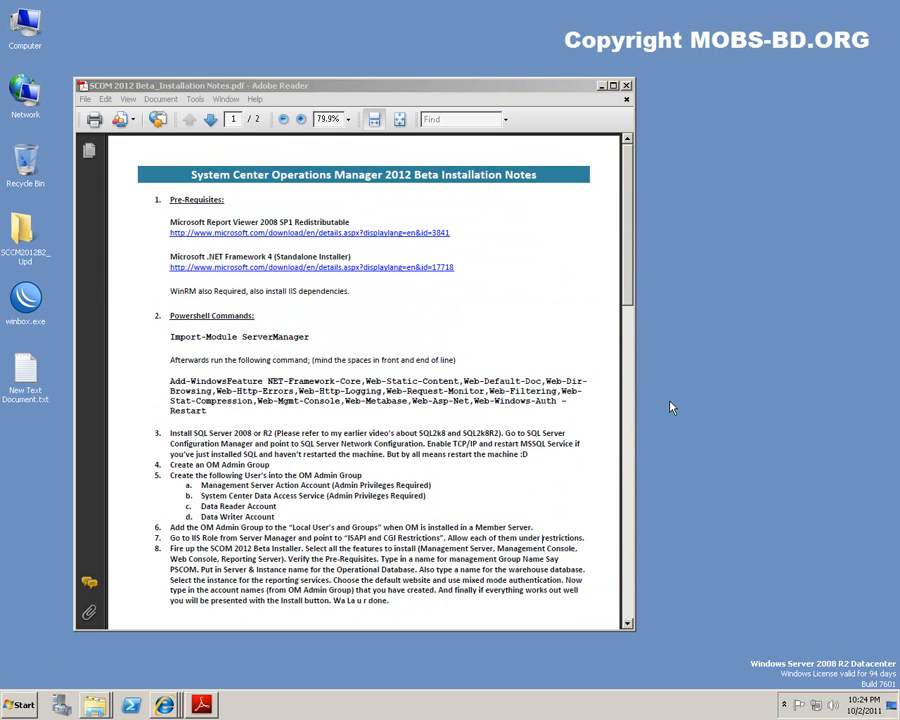
right_click(733, 367)
click(789, 398)
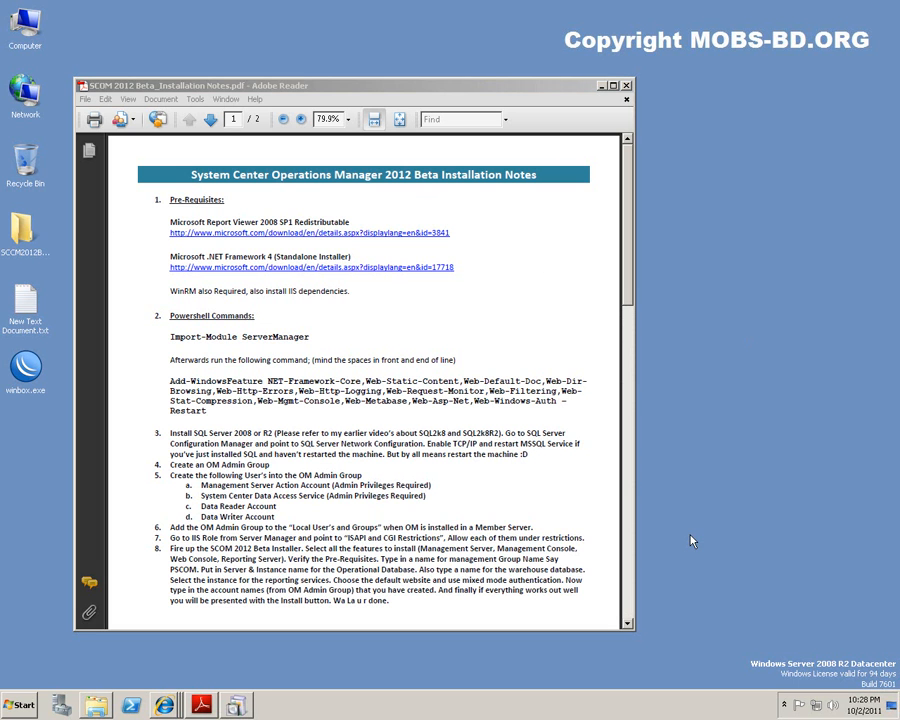
Launch the Operations Manager installation from the setup window, then minimize the setup launcher.
click(552, 320)
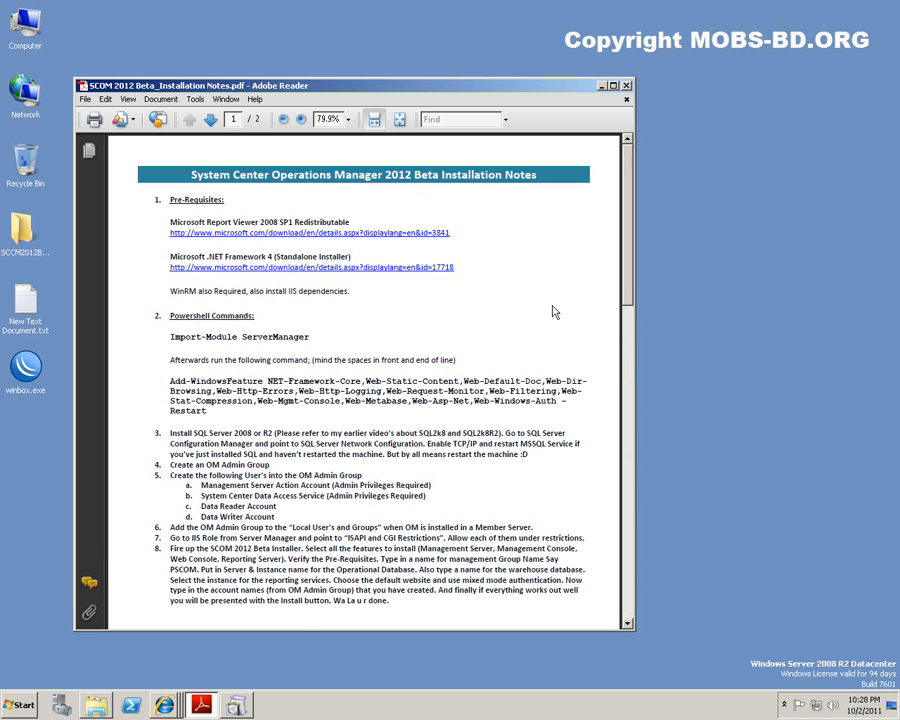
scroll(552, 310, down, 8)
scroll(555, 312, up, 8)
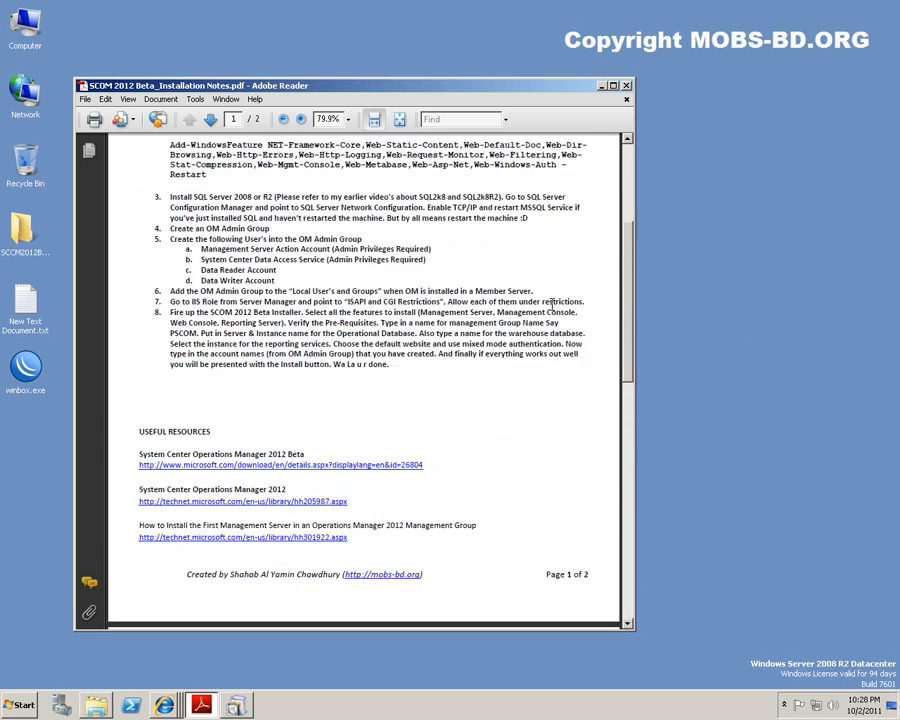
scroll(555, 312, down, 3)
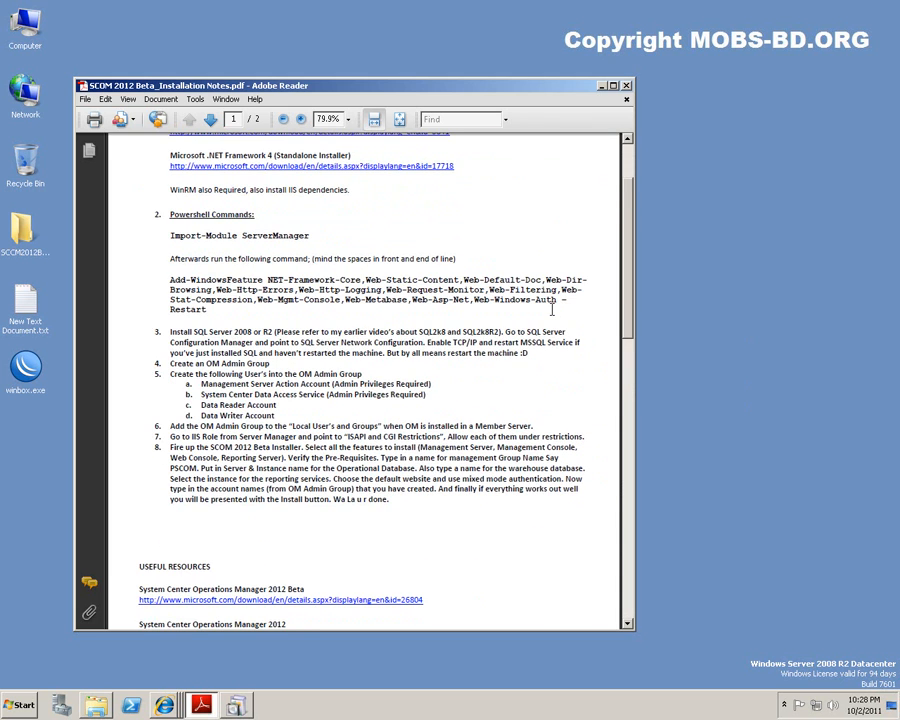
scroll(552, 310, down, 4)
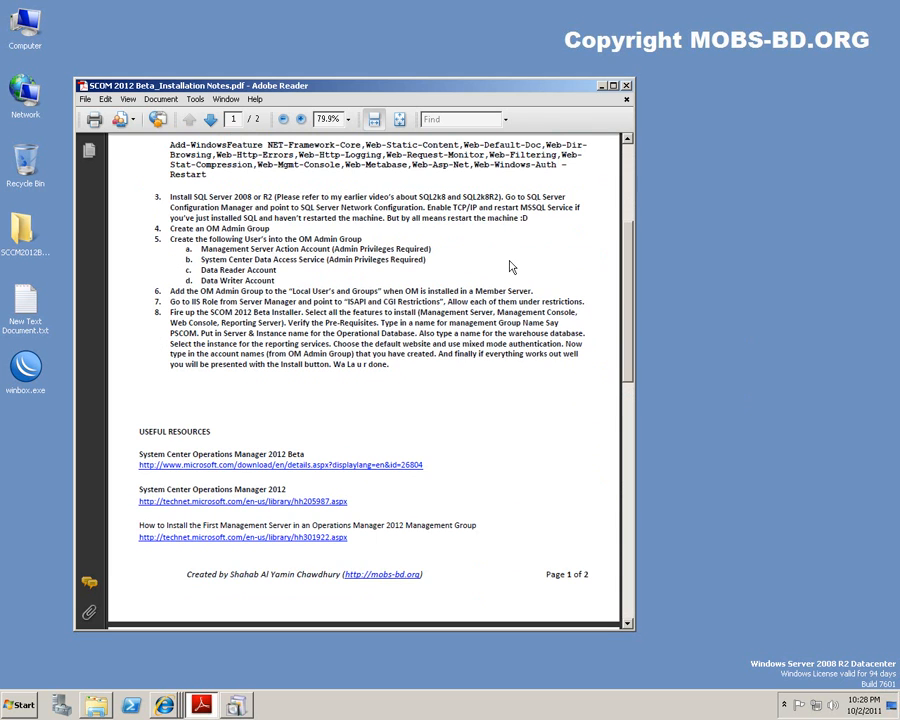
click(238, 706)
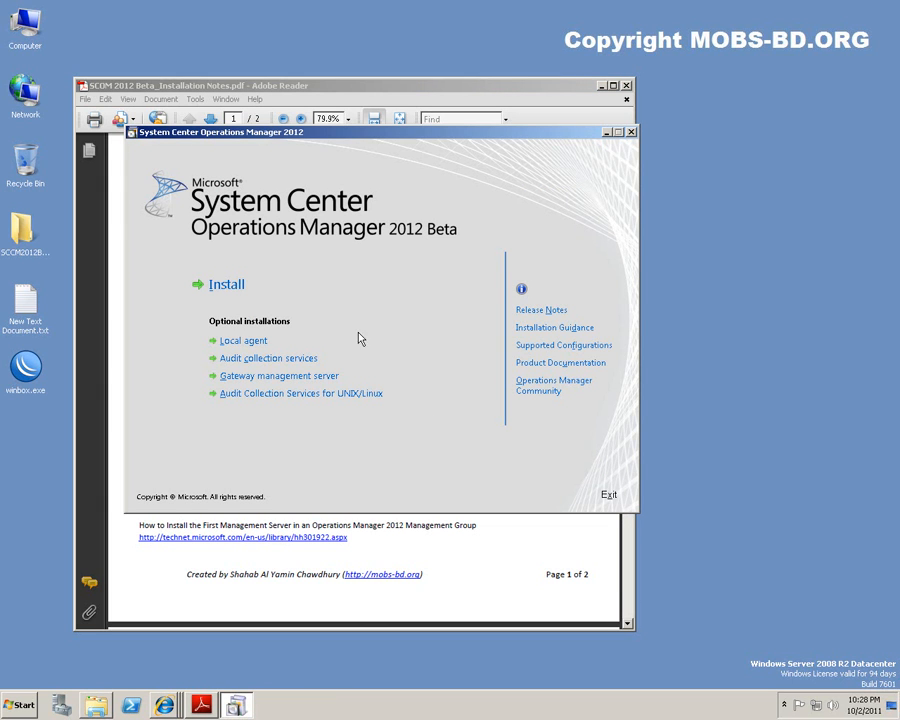
click(225, 285)
click(233, 286)
click(607, 133)
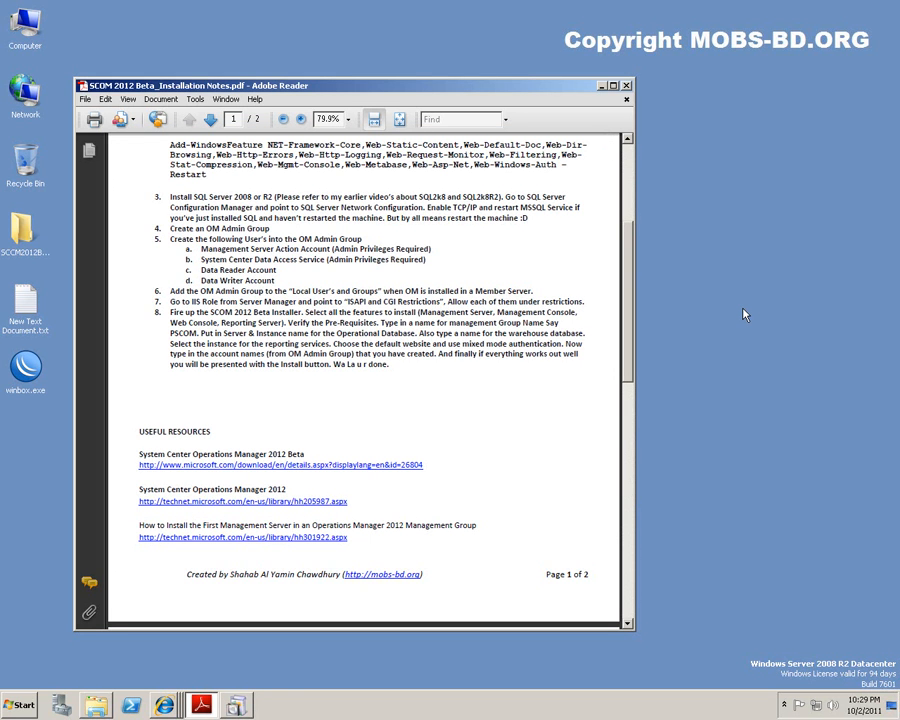
Accept the license terms and move on to feature selection.
click(601, 85)
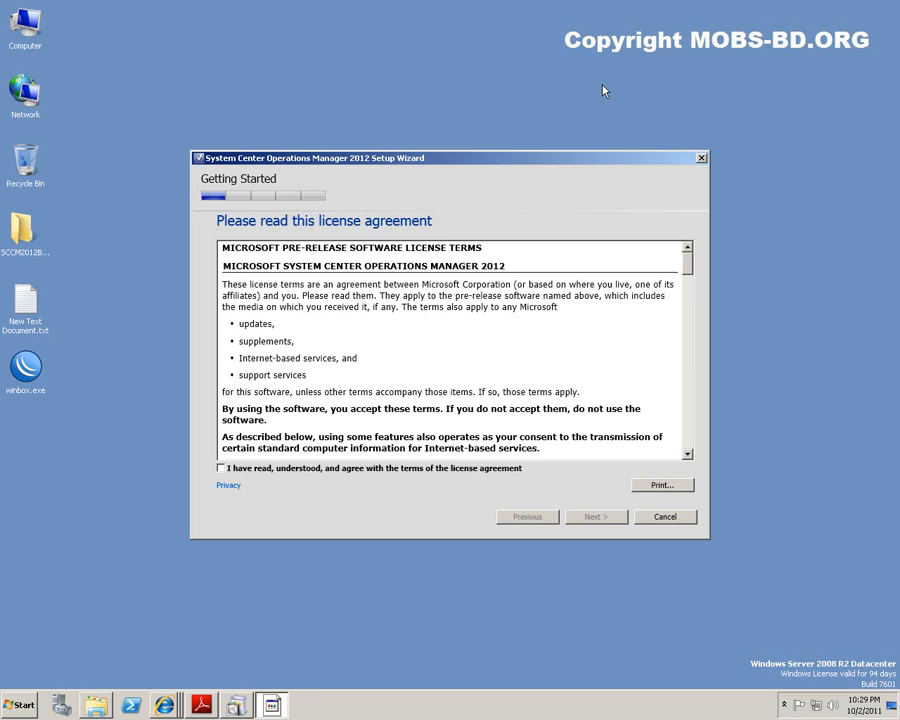
click(334, 472)
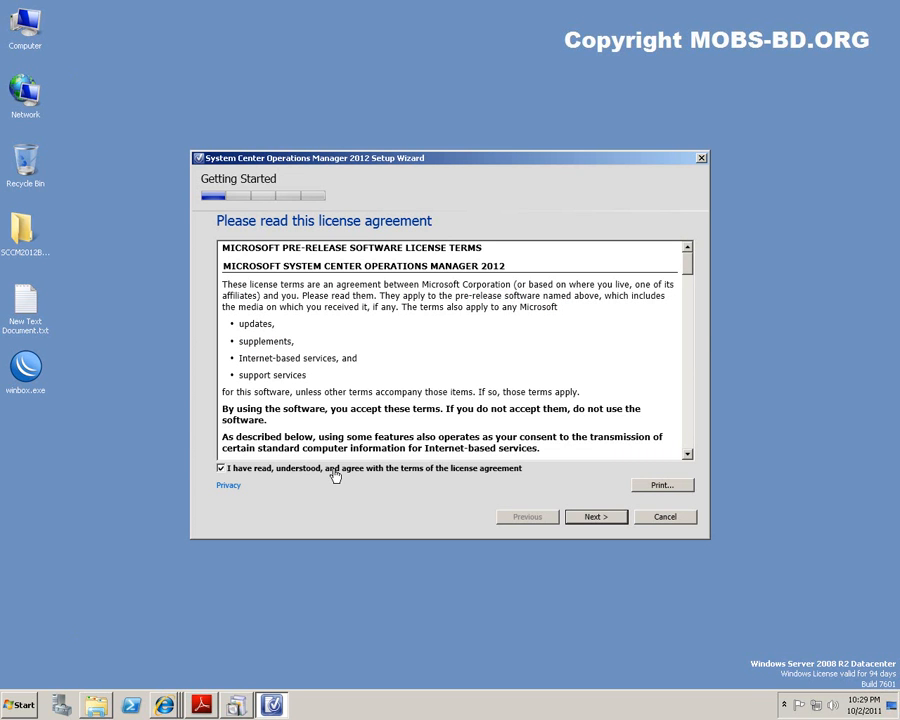
click(596, 517)
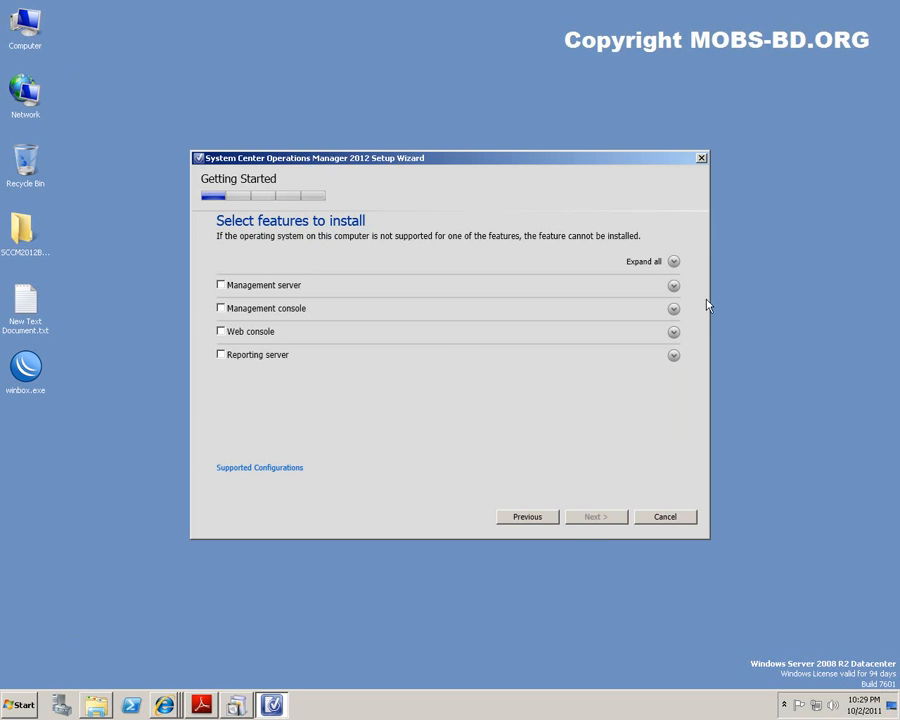
Expand and collapse each of the four feature rows to read their descriptions.
click(674, 286)
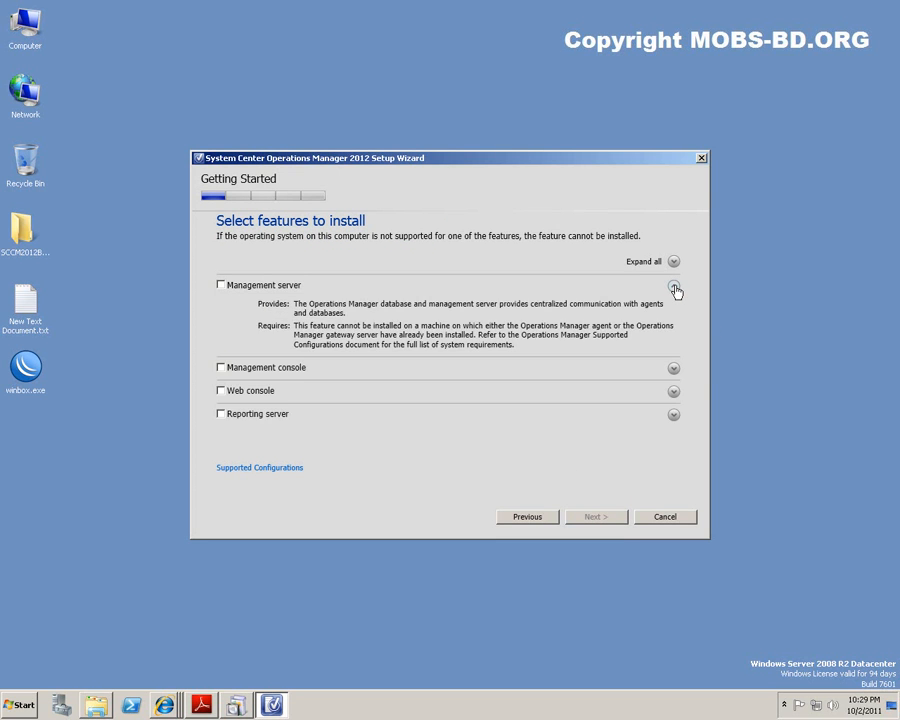
click(674, 287)
click(674, 310)
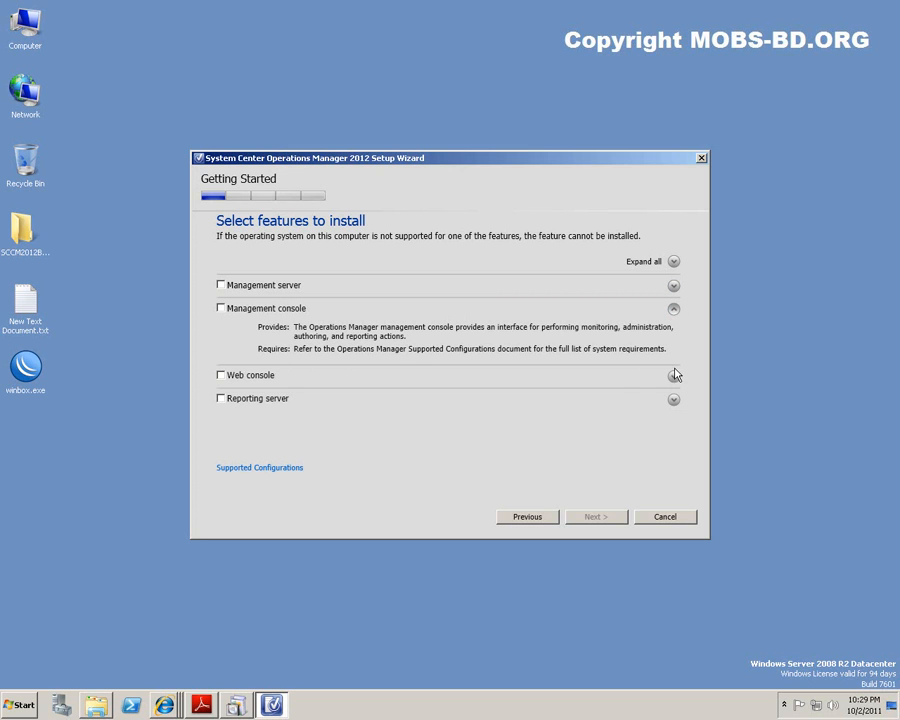
click(674, 311)
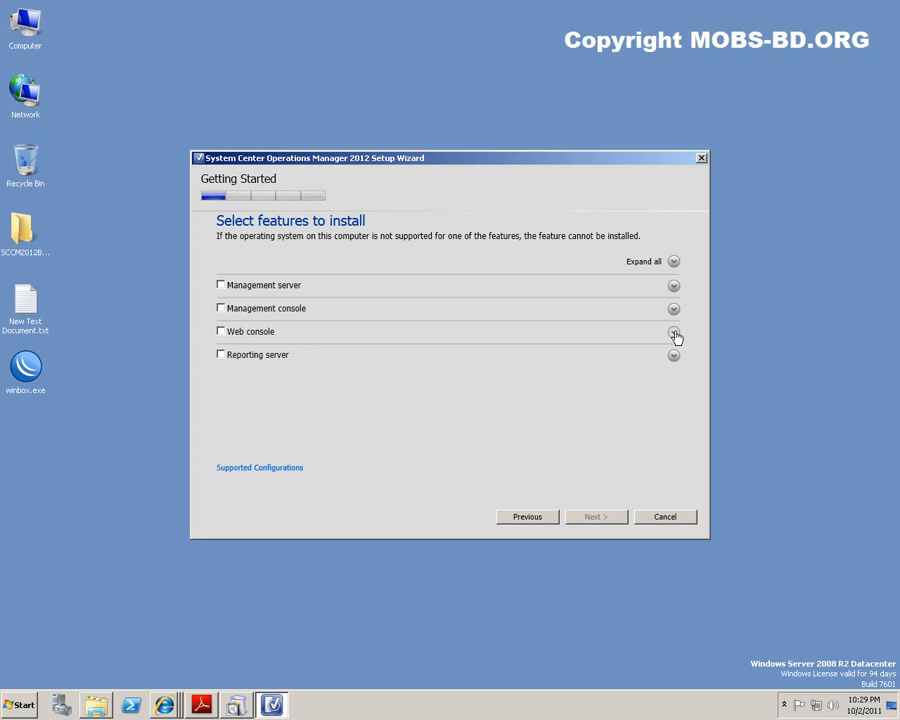
click(674, 333)
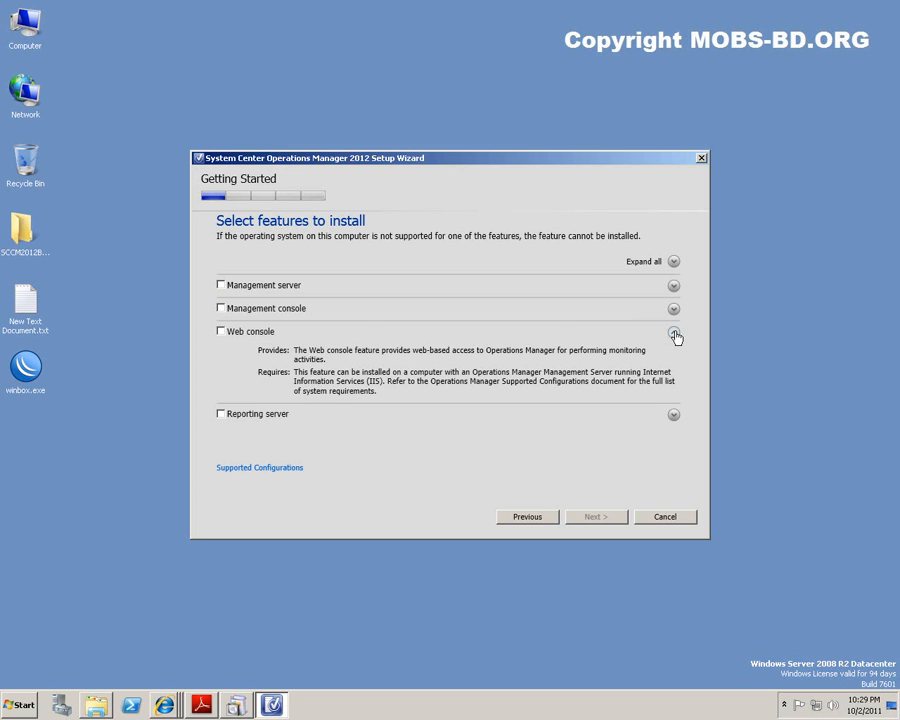
click(674, 333)
click(674, 356)
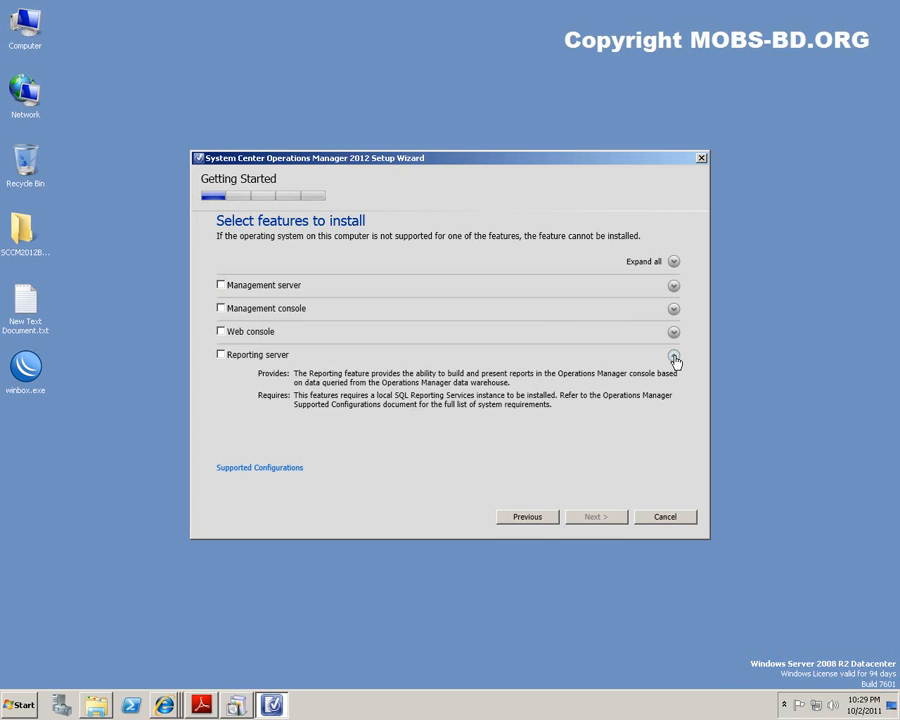
click(674, 357)
Select Management server, Management console, Web console and Reporting server, then view Supported Configurations.
click(221, 286)
click(221, 309)
click(221, 331)
click(221, 357)
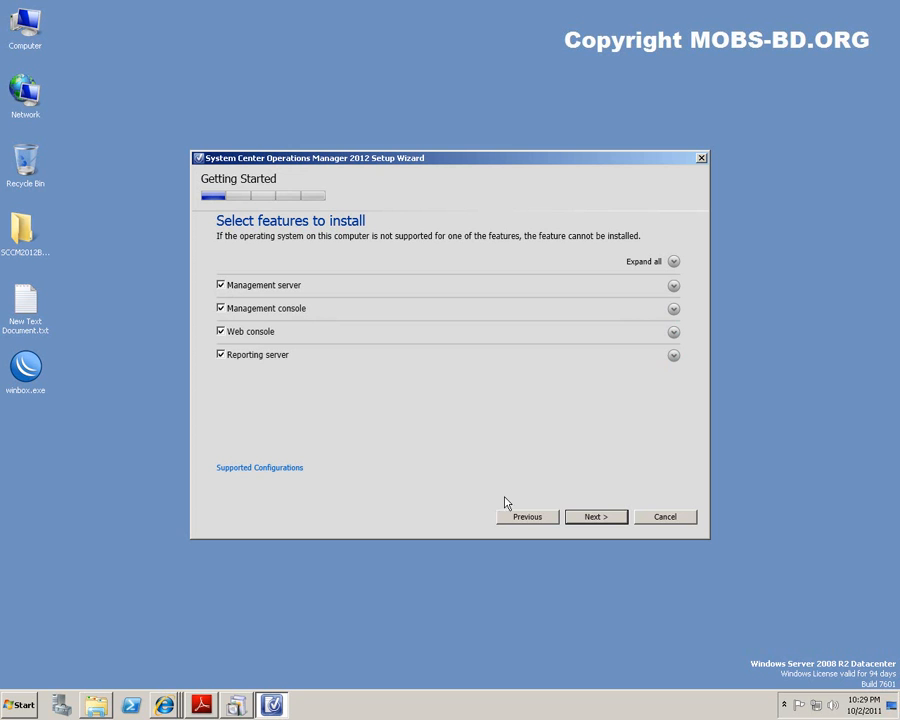
click(275, 468)
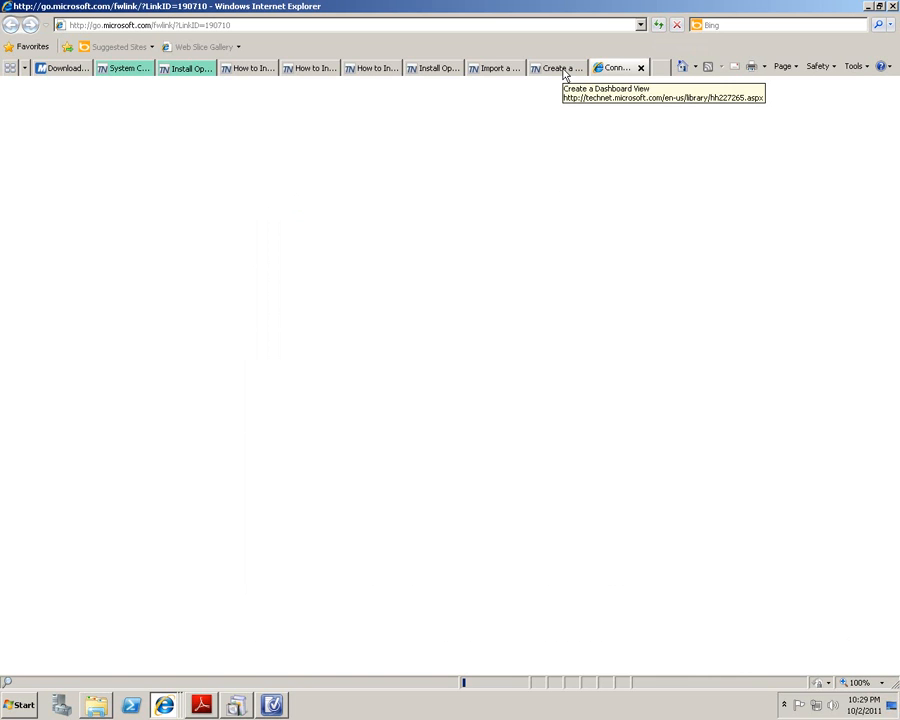
Return to setup and advance past the features and the default installation location.
click(868, 7)
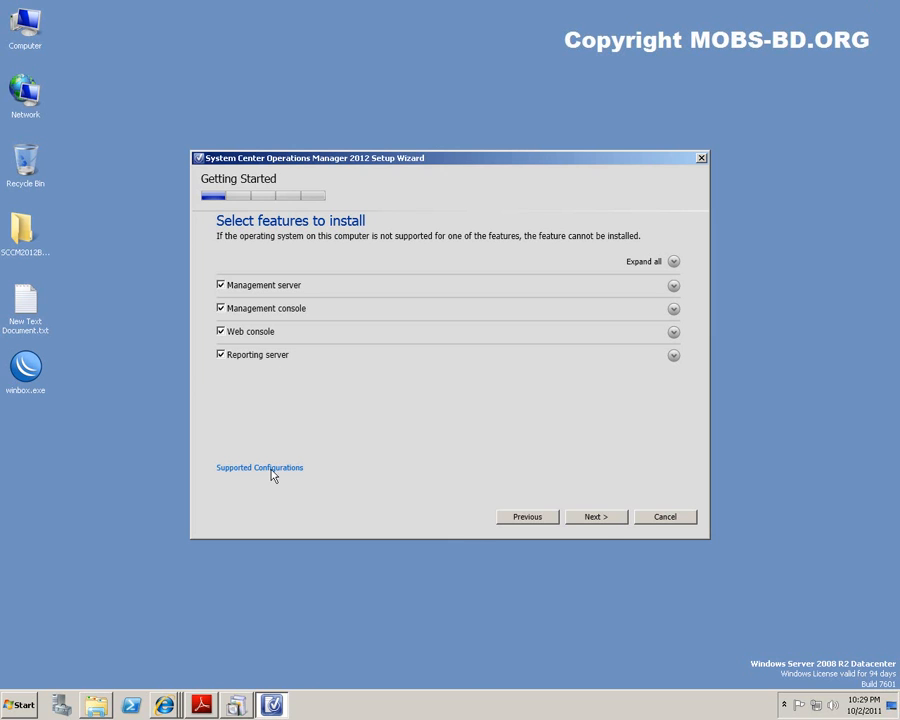
click(599, 516)
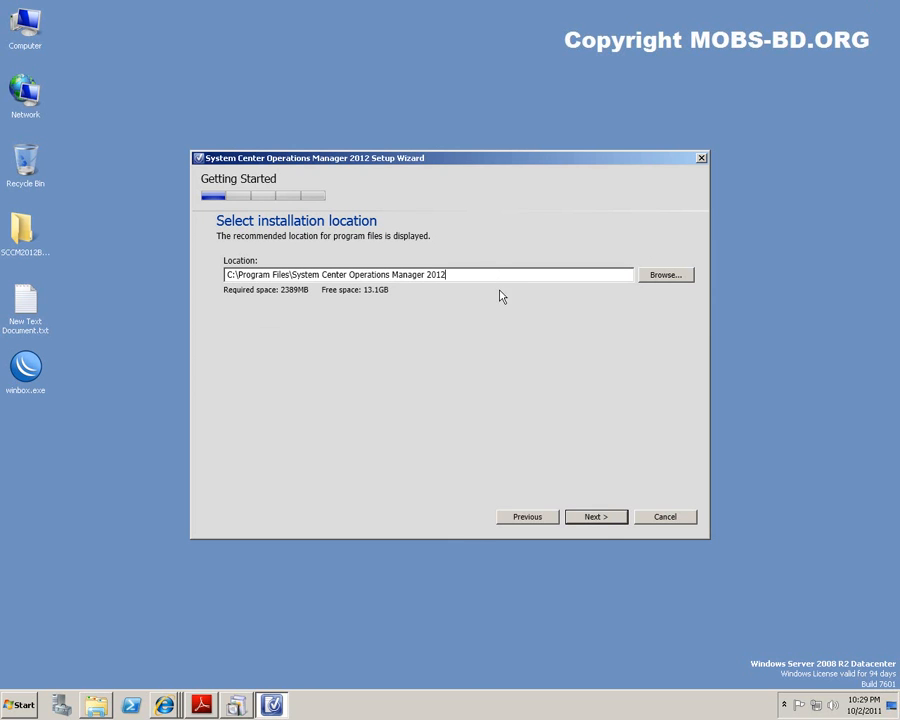
click(595, 518)
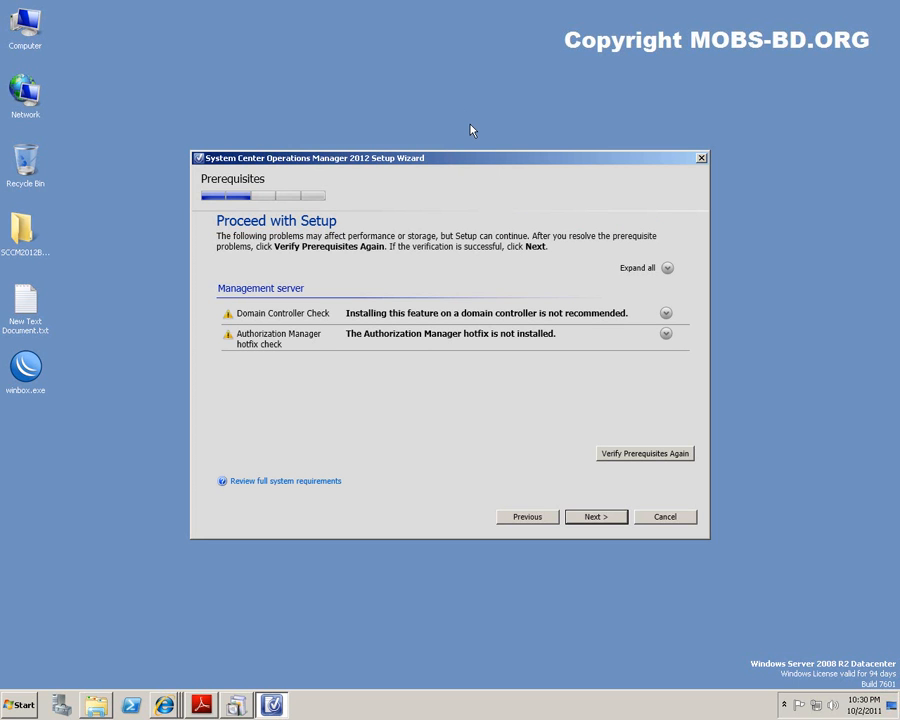
Review the Domain Controller and Authorization Manager warnings and open the KB 975332 hotfix page.
click(666, 314)
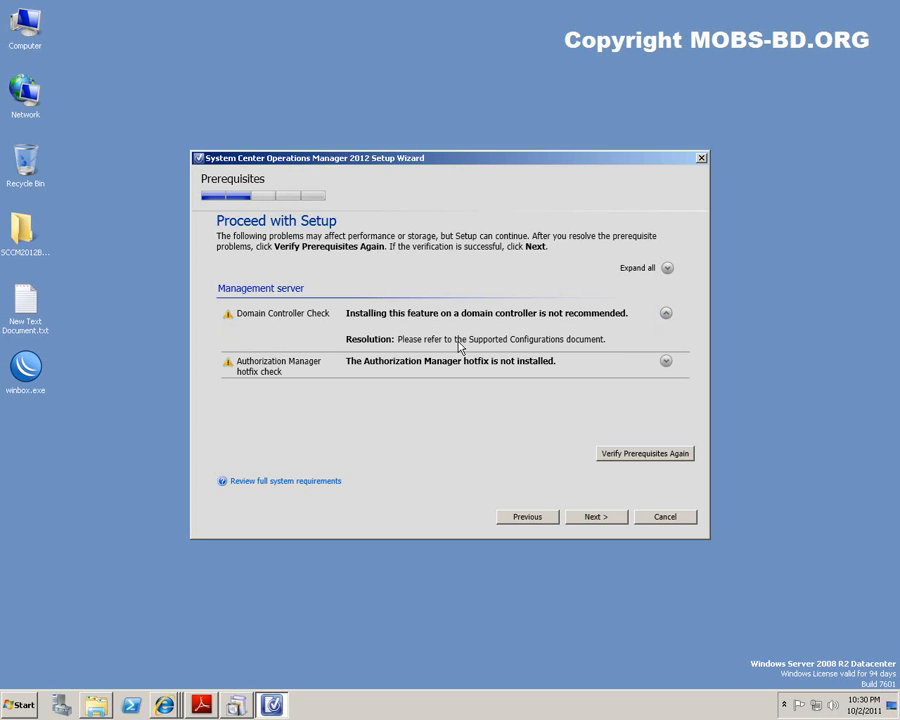
click(666, 362)
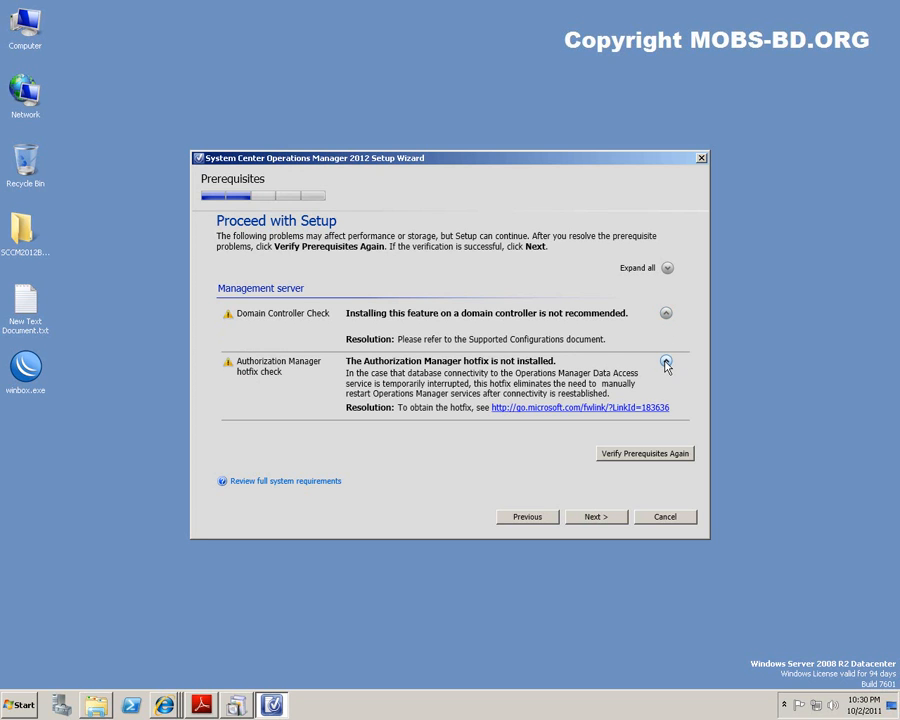
click(572, 412)
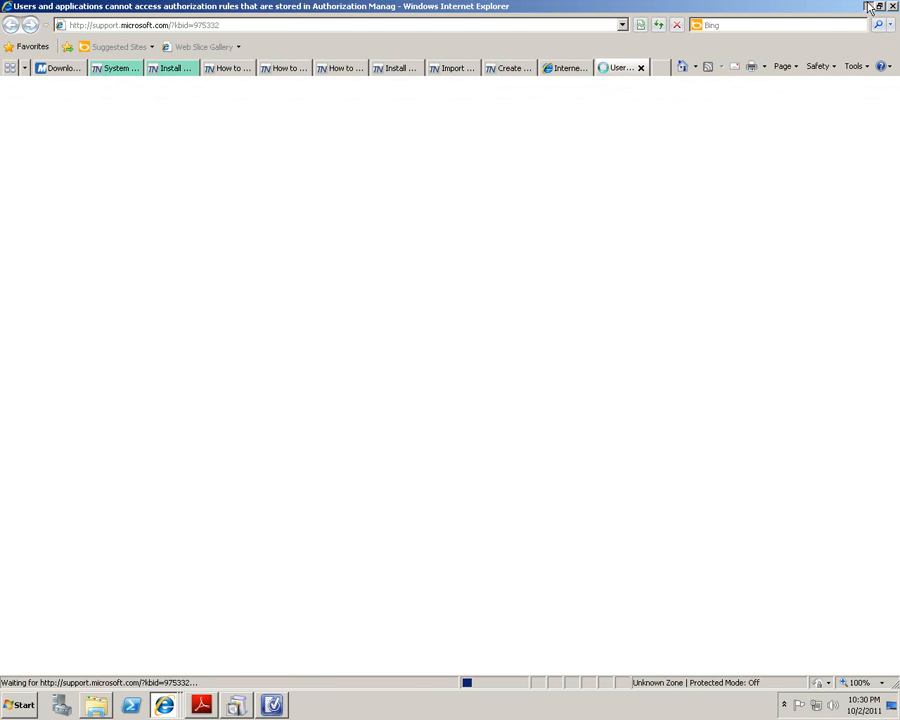
click(869, 7)
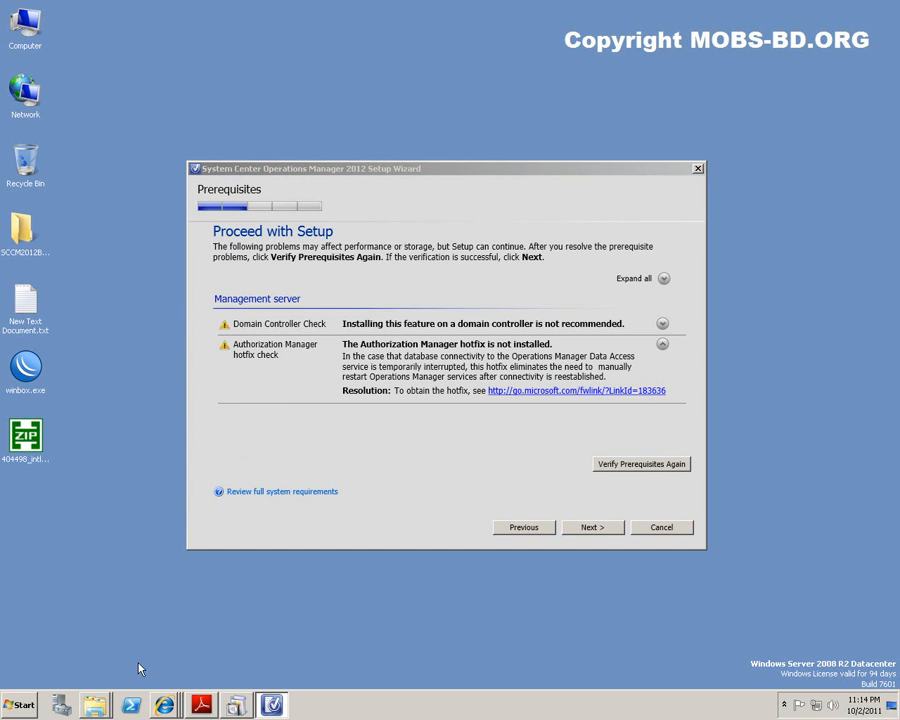
Run Windows6.1-KB975332-x64.msu from folder 498, dismiss the not-applicable message, and continue setup.
mouse_move(100, 706)
click(114, 672)
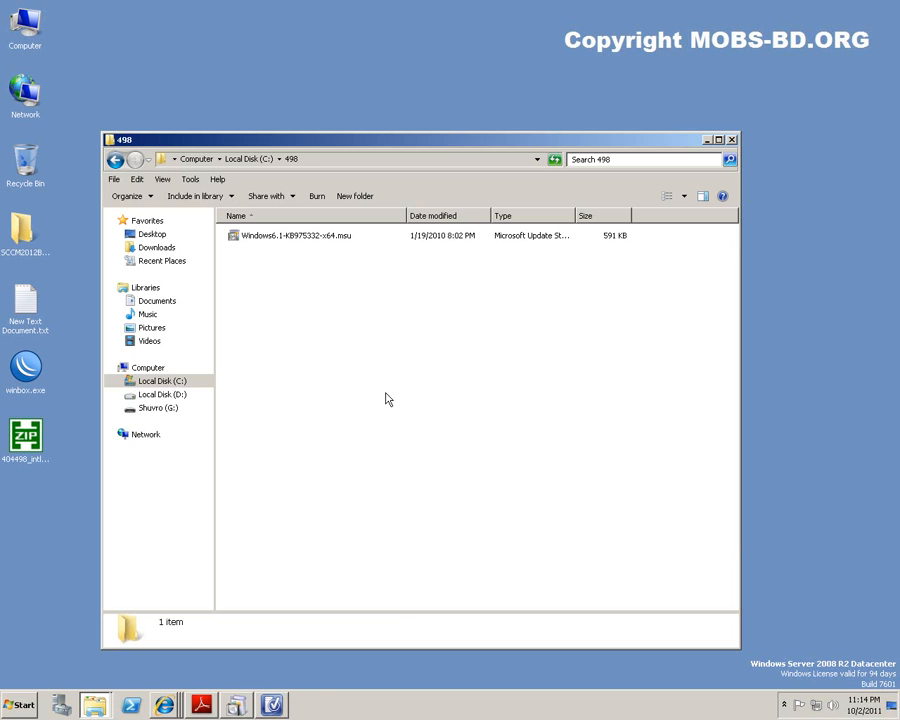
double_click(333, 237)
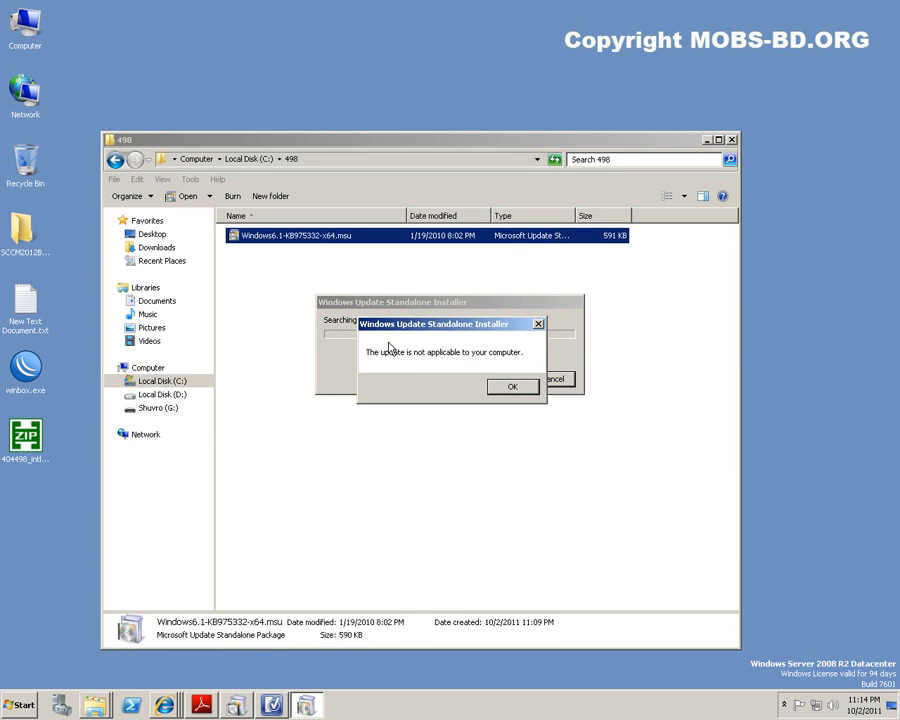
click(513, 390)
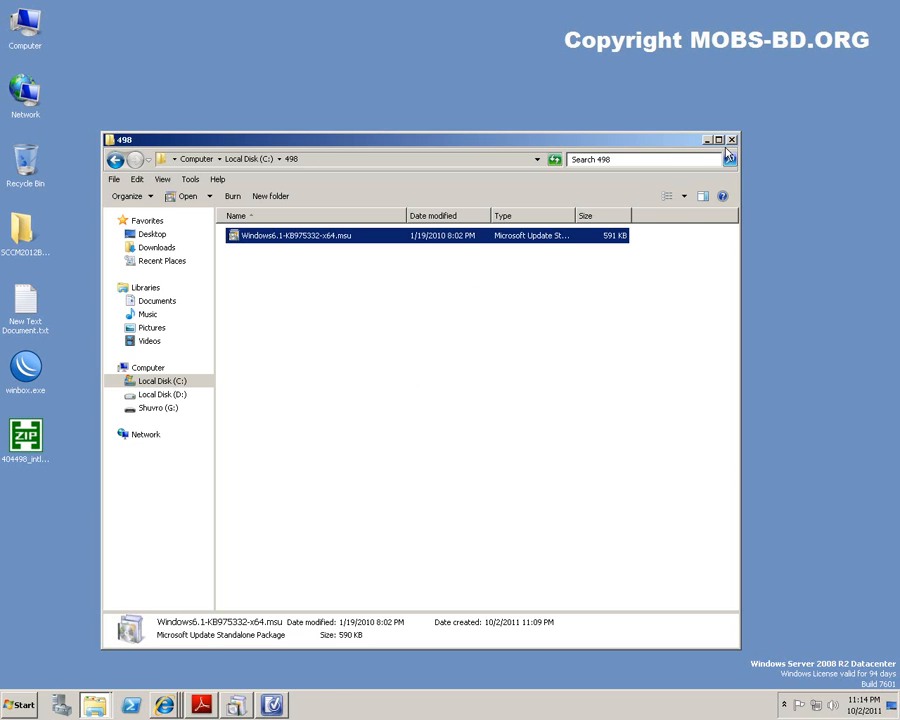
click(732, 141)
click(400, 460)
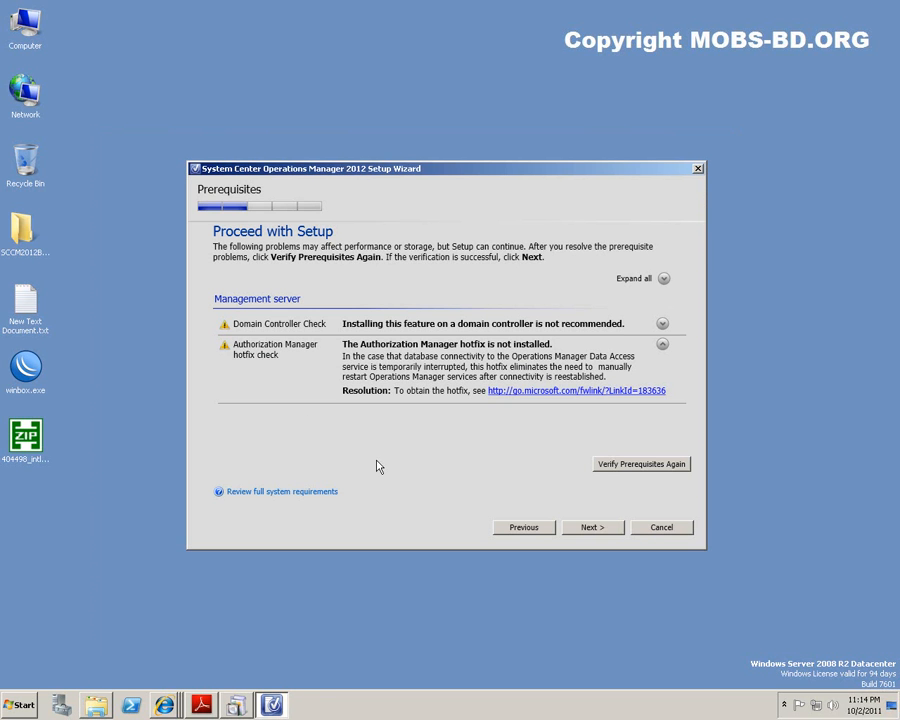
click(593, 527)
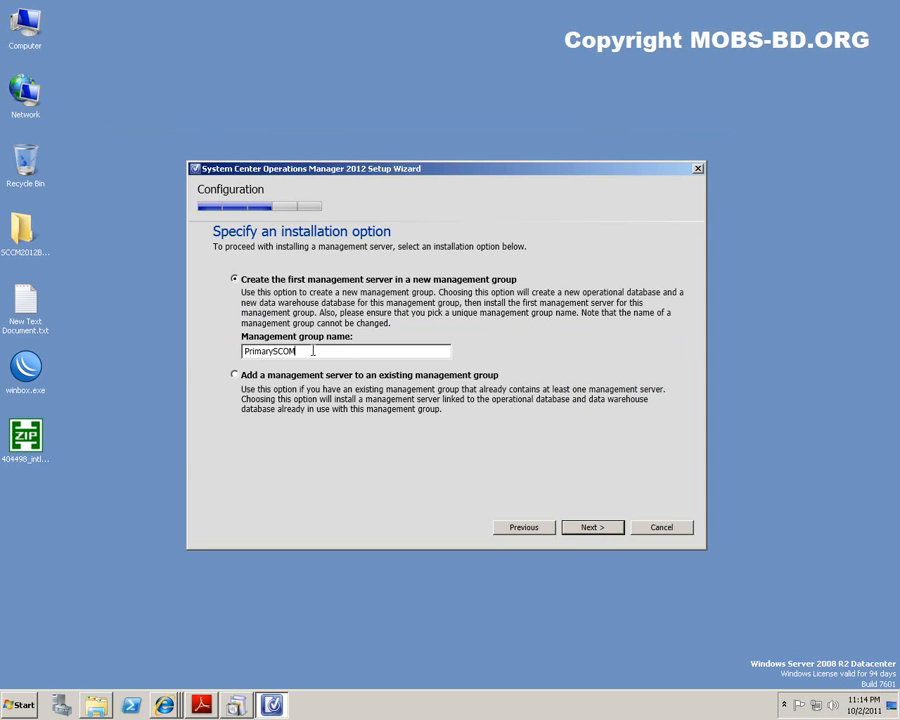
Keep new management group PrimarySCOM and the default OperationsManager operational database settings.
double_click(336, 351)
click(593, 528)
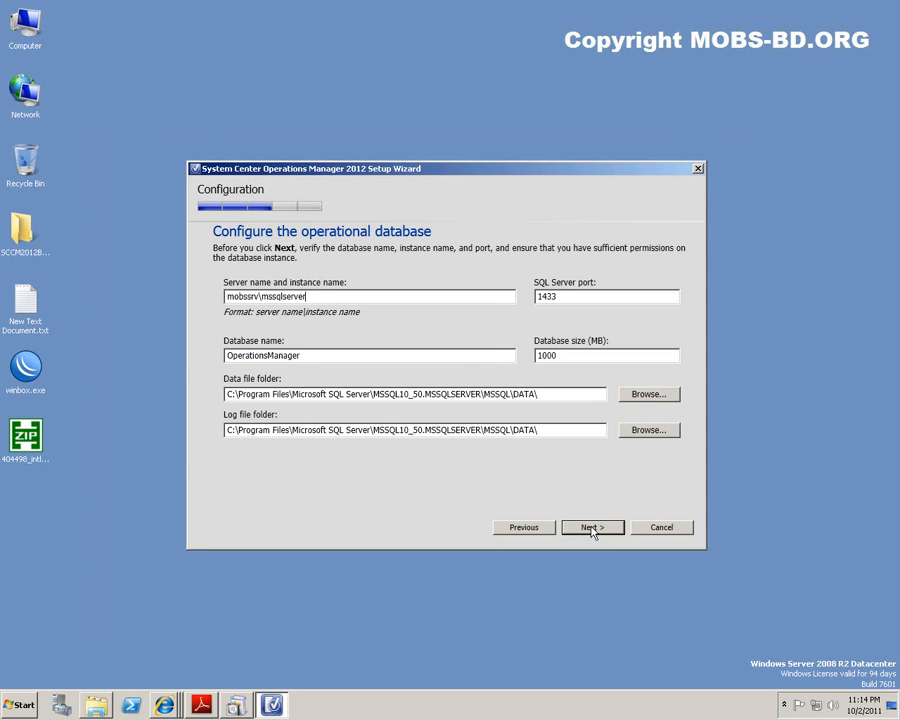
double_click(352, 297)
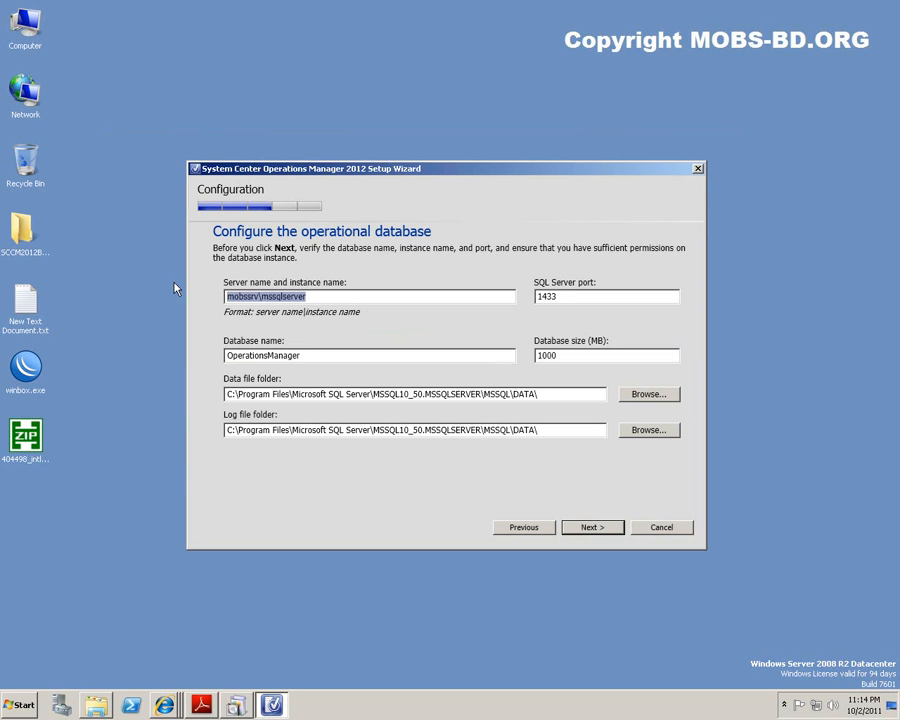
click(350, 297)
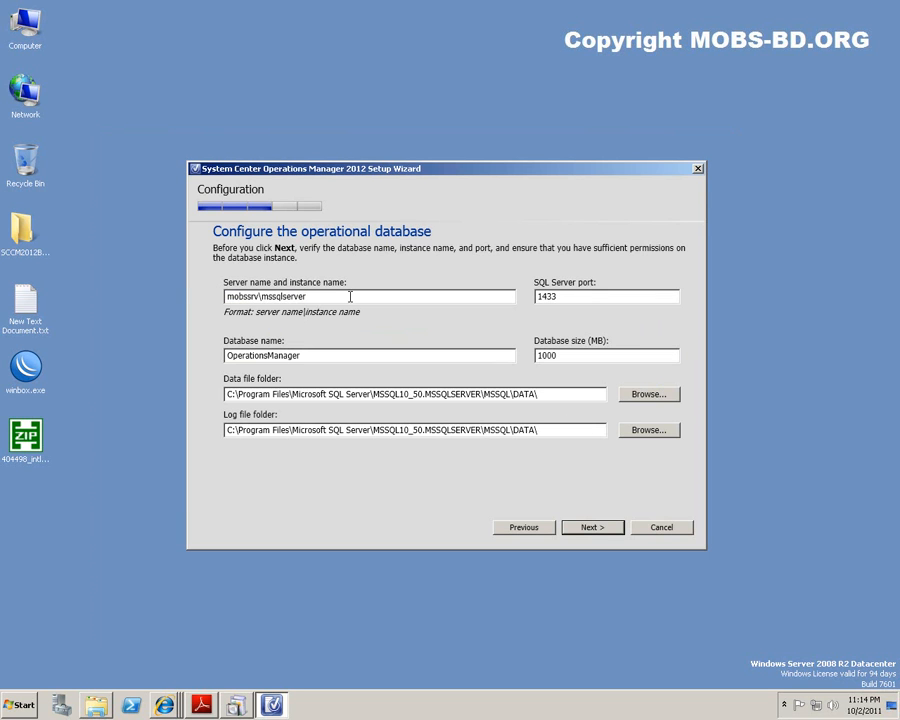
click(592, 528)
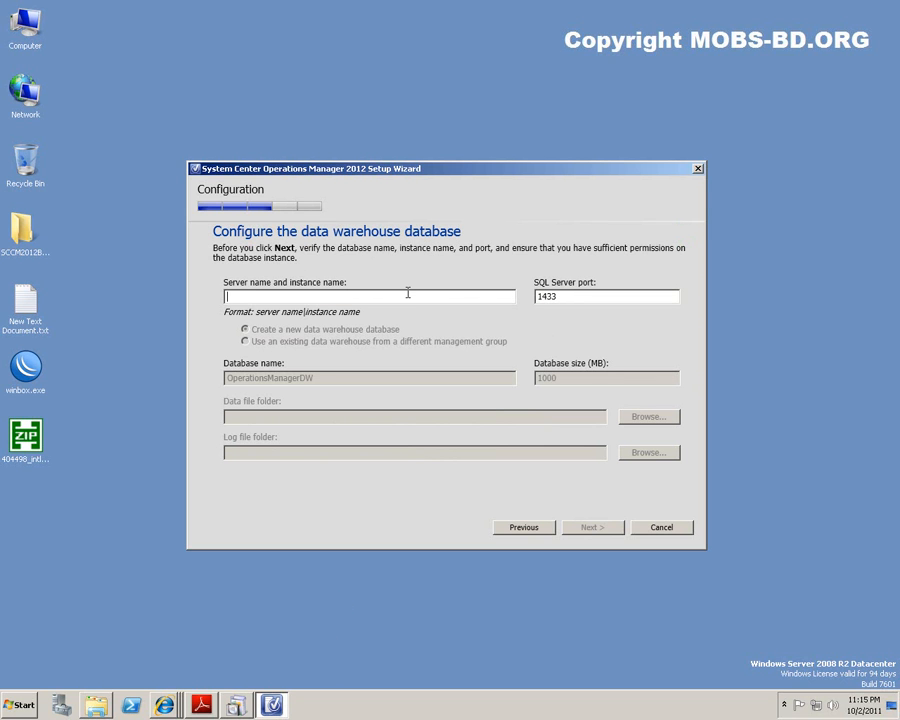
Enter mobssrv\mssqlserver as the data warehouse server, correcting the forward slash to a backslash.
text(mobssrv/d)
text(wscom2012)
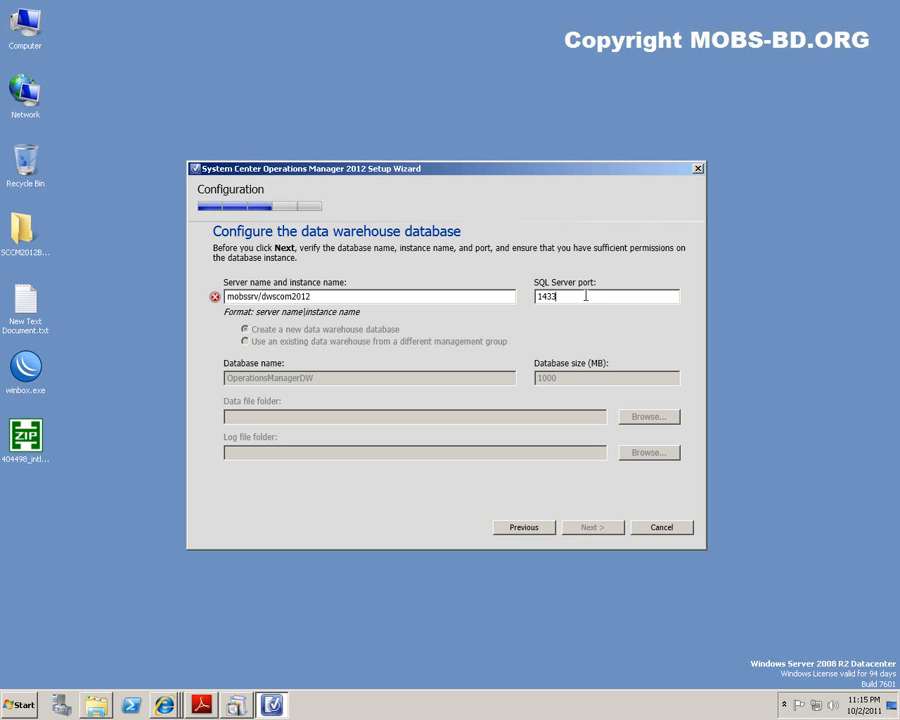
mouse_move(322, 296)
drag(322, 296, 262, 298)
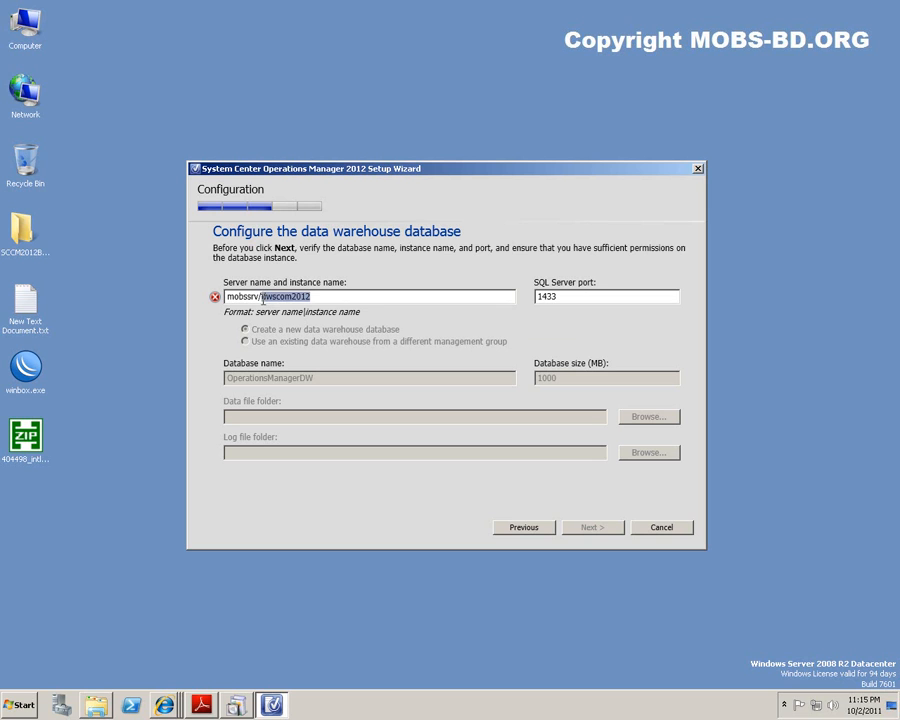
text(mssqlserver)
click(326, 297)
key(Left)
key(Left)
key(Left)
key(Left)
key(Left)
key(Left)
key(Left)
key(Left)
key(Left)
key(Left)
key(Left)
key(Left)
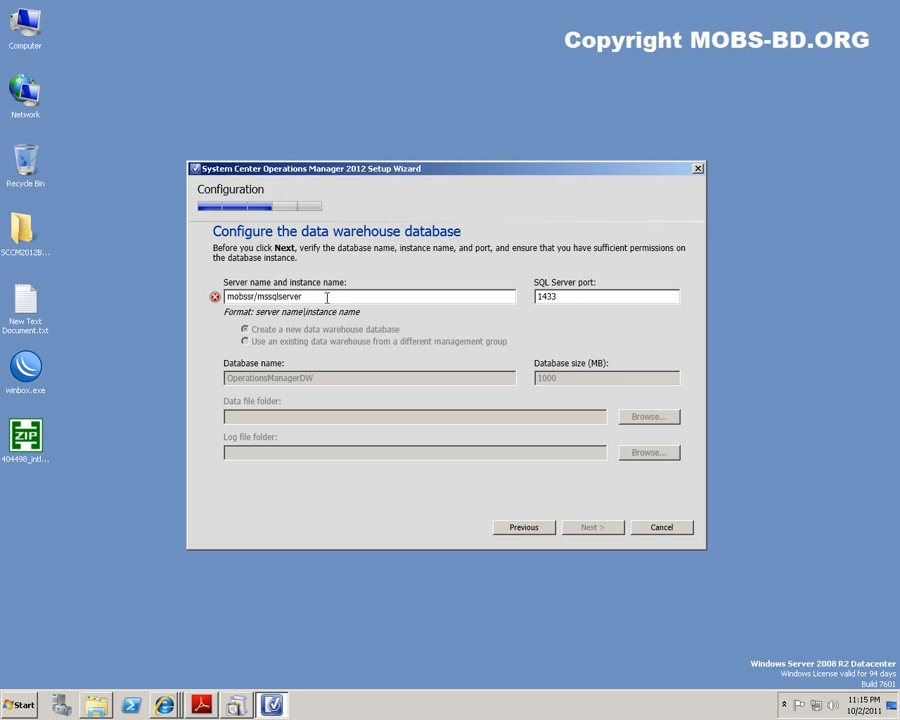
text(\)
text(\)
key(Delete)
click(609, 300)
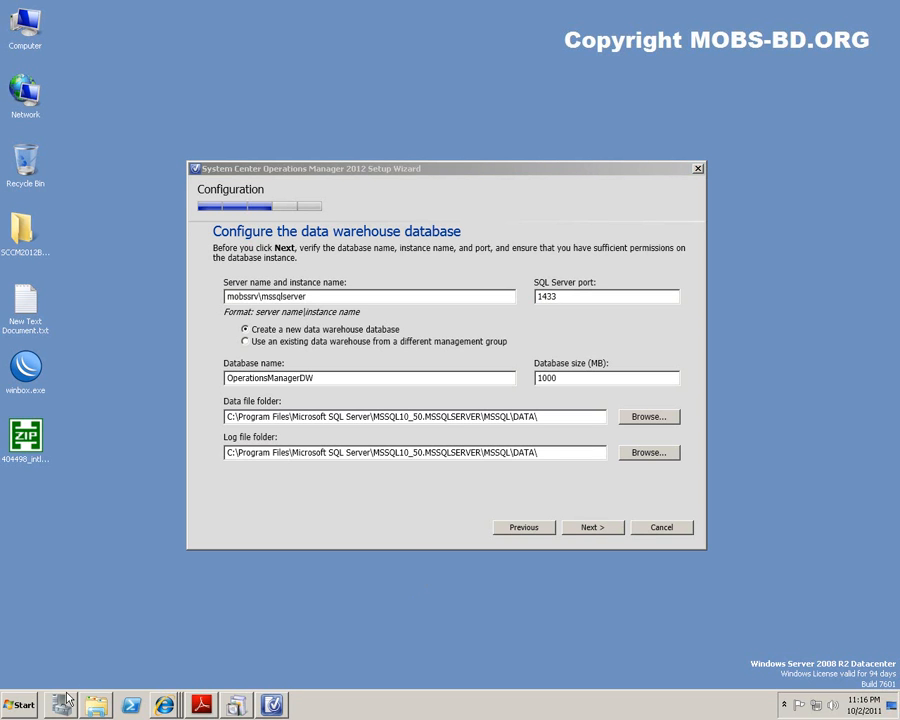
key(super)
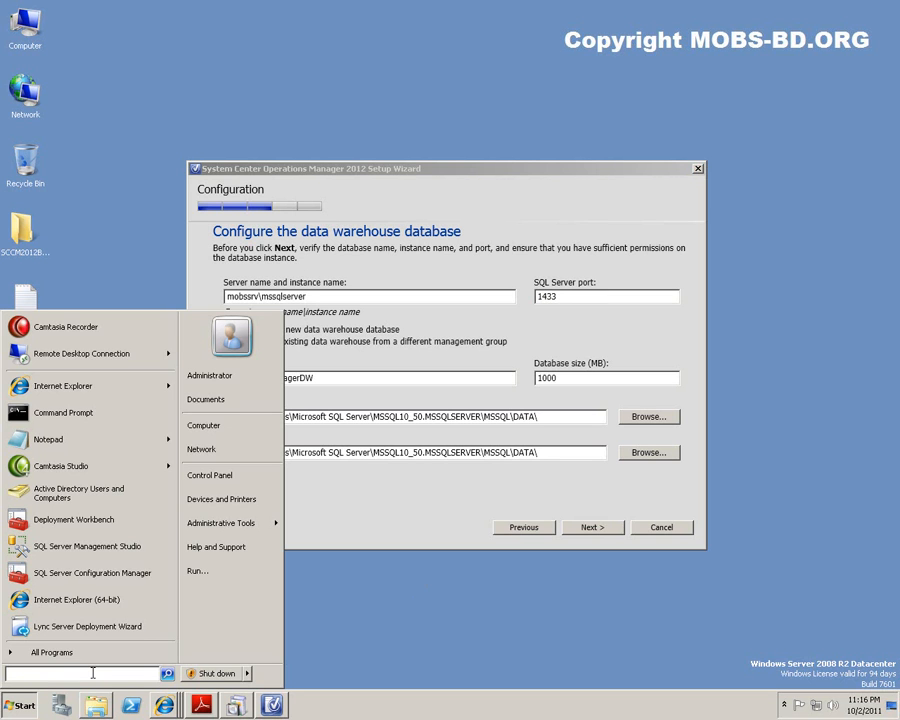
Open Windows Firewall with Advanced Security and check the inbound TCP and UDP 1433, 4022 rules.
text(windows f)
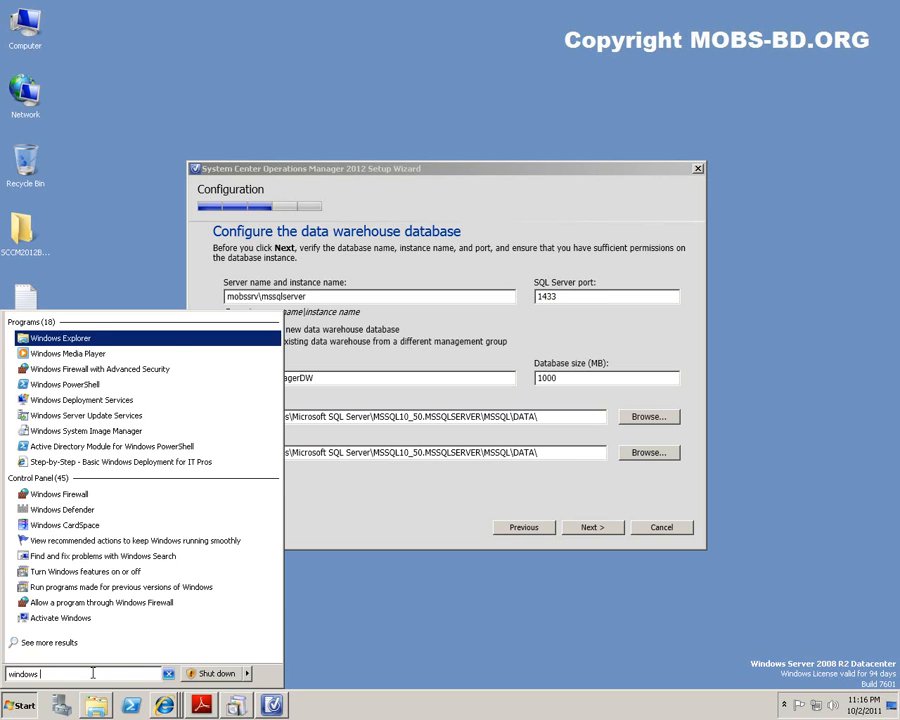
text(ire)
key(Return)
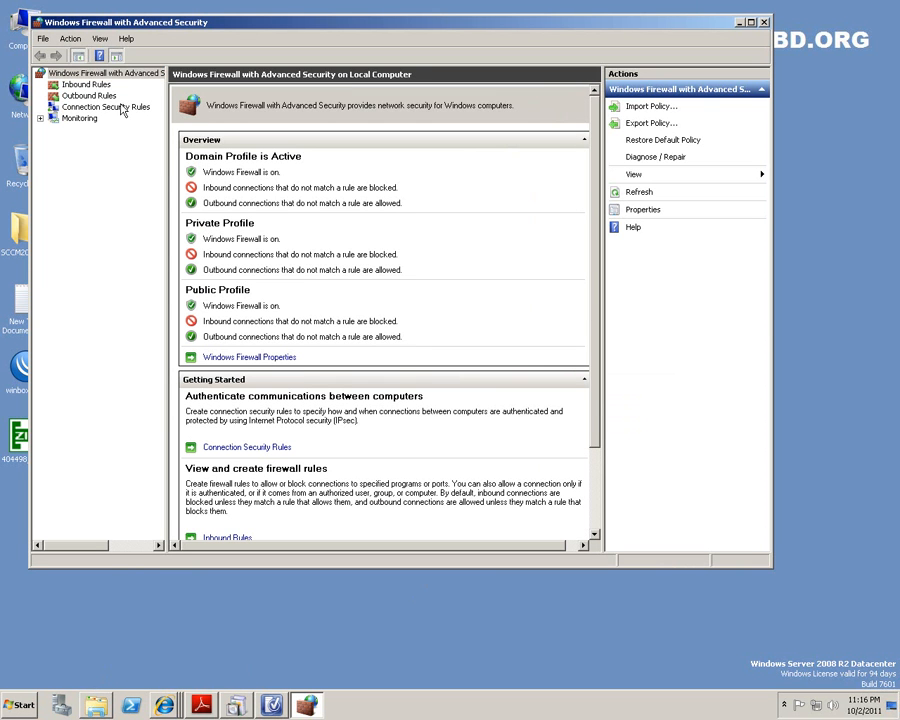
click(75, 87)
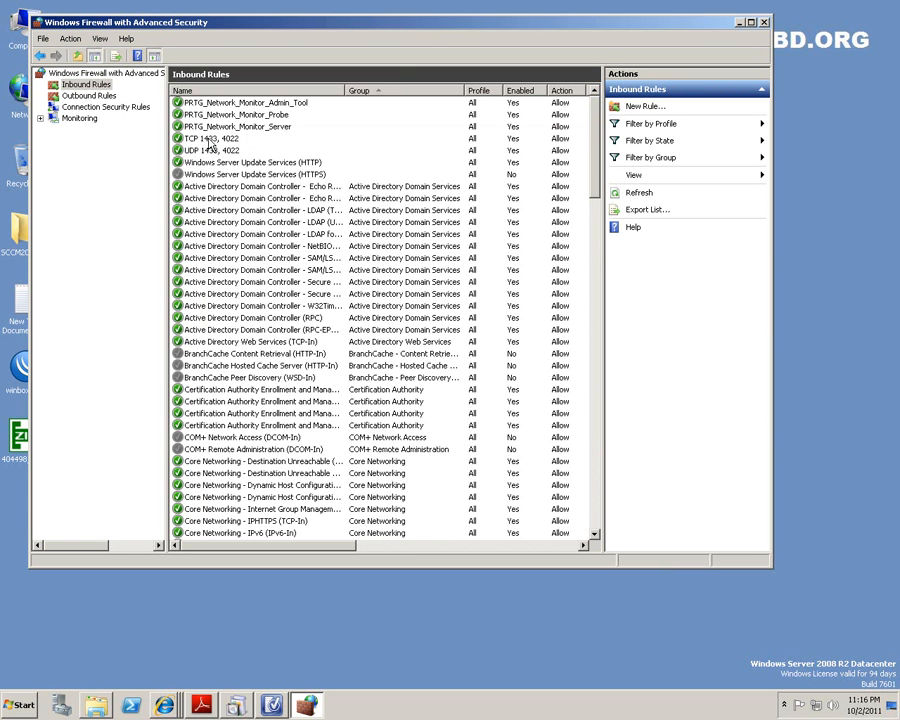
click(208, 139)
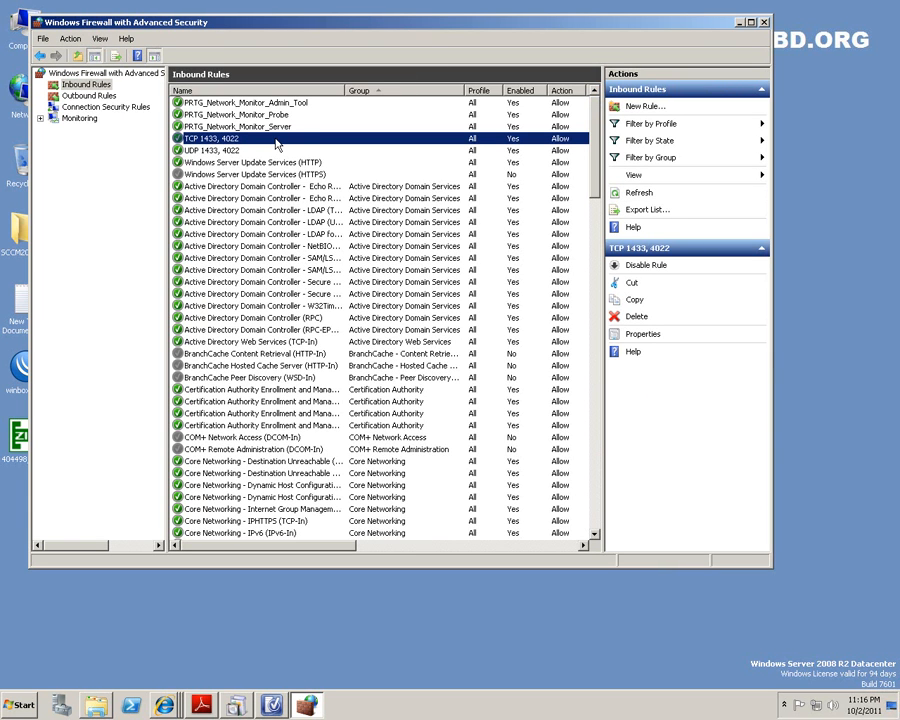
click(230, 150)
click(192, 137)
Check the matching outbound TCP and UDP 1433, 4022 rules, then accept the data warehouse settings.
click(90, 95)
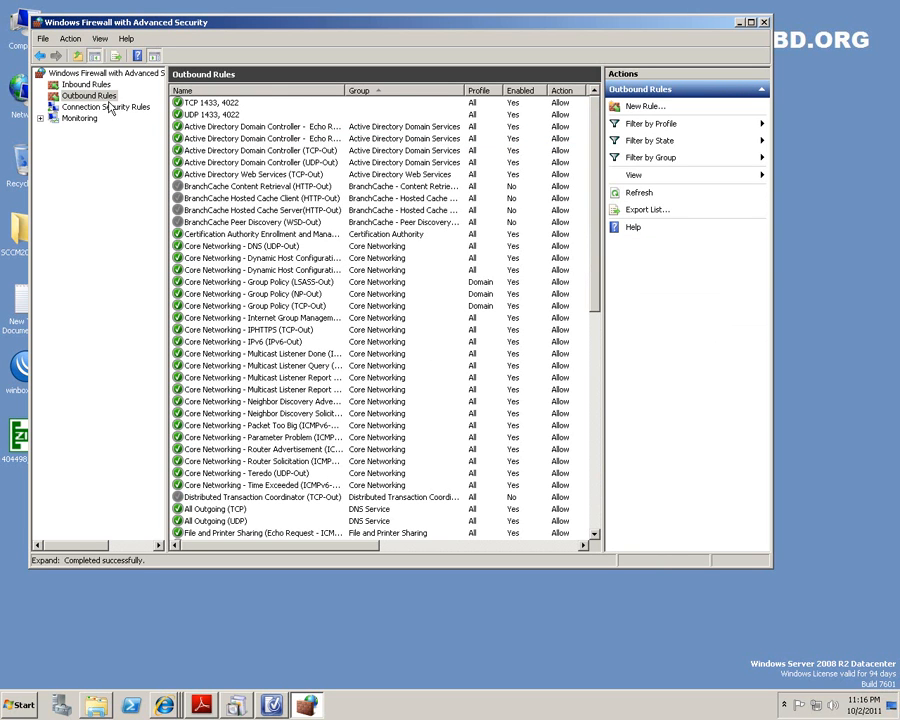
click(88, 84)
click(100, 95)
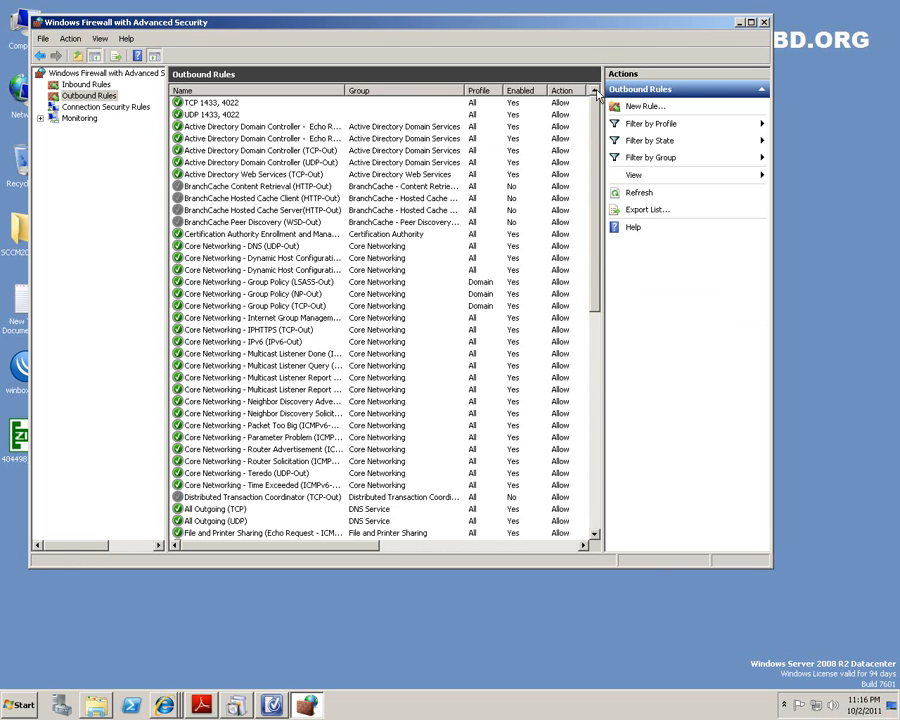
click(205, 103)
click(198, 115)
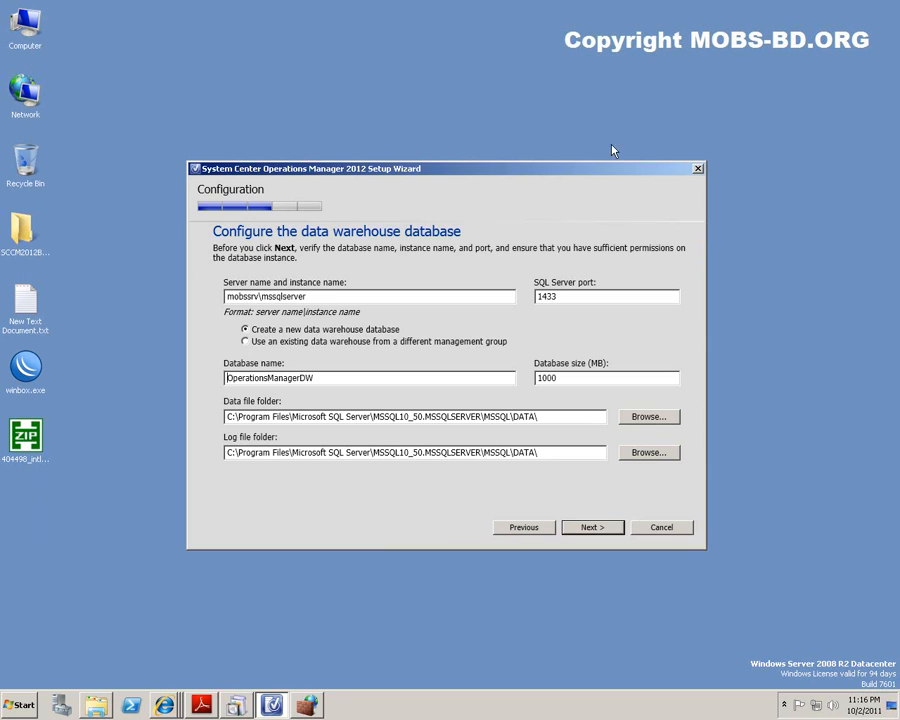
click(595, 529)
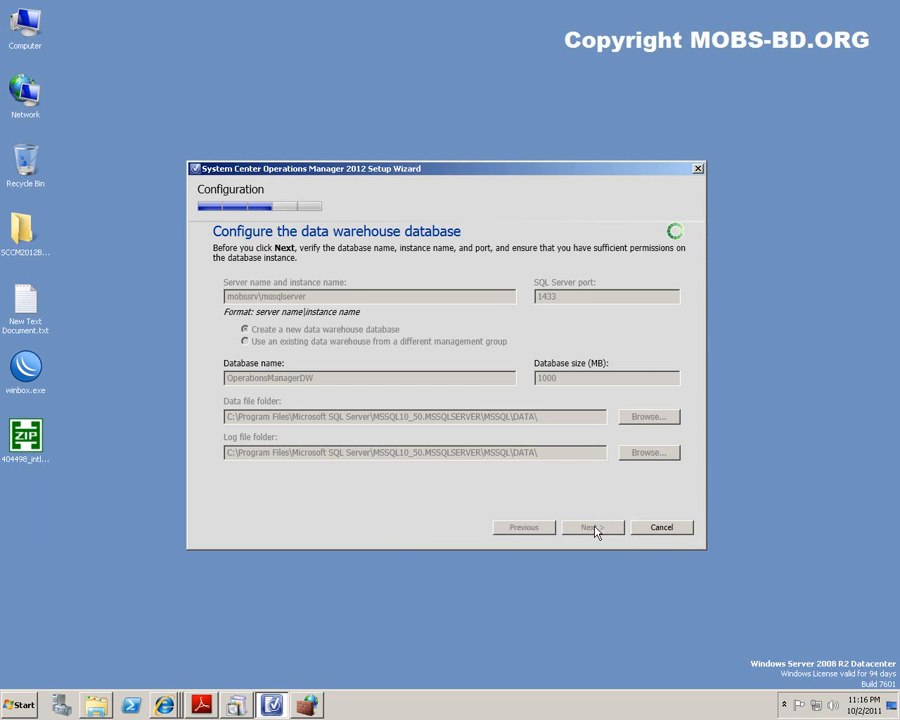
Choose MOBSSRV as the reporting services SQL instance and close the firewall window.
click(785, 705)
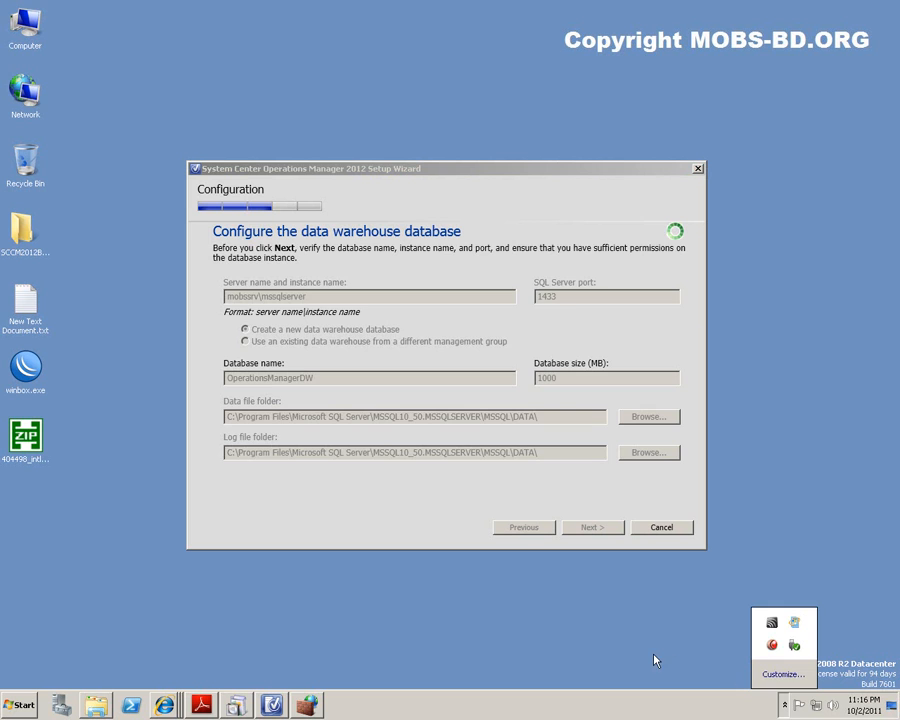
click(655, 661)
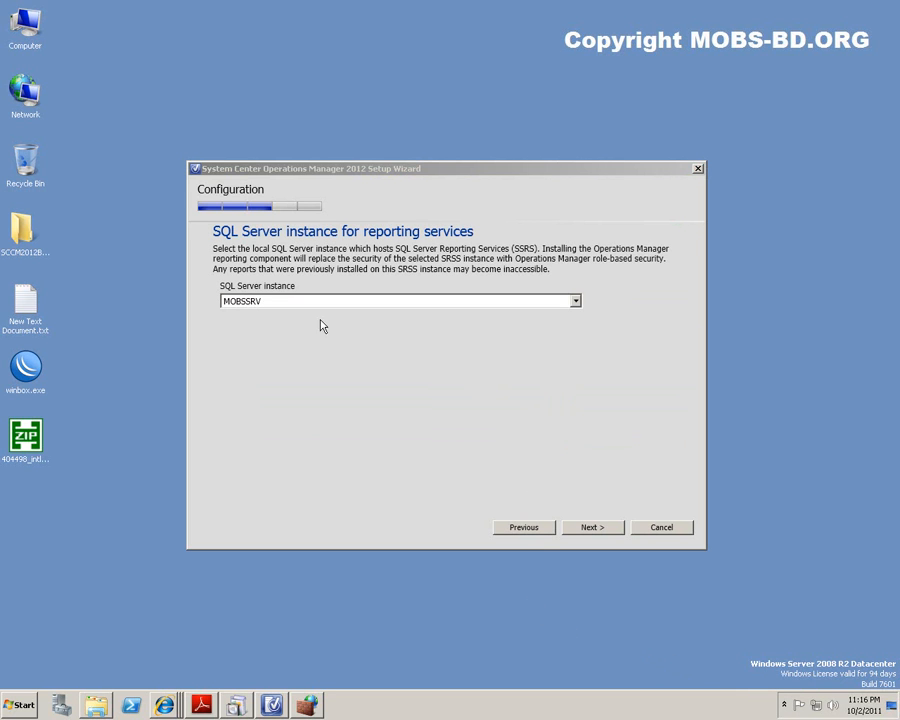
click(310, 302)
click(330, 303)
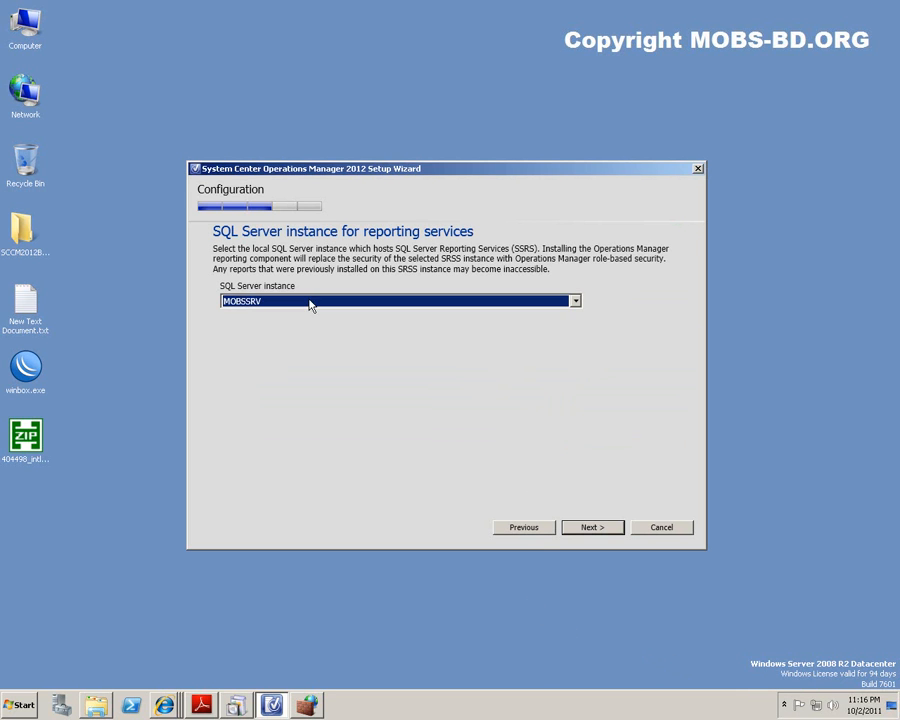
click(594, 530)
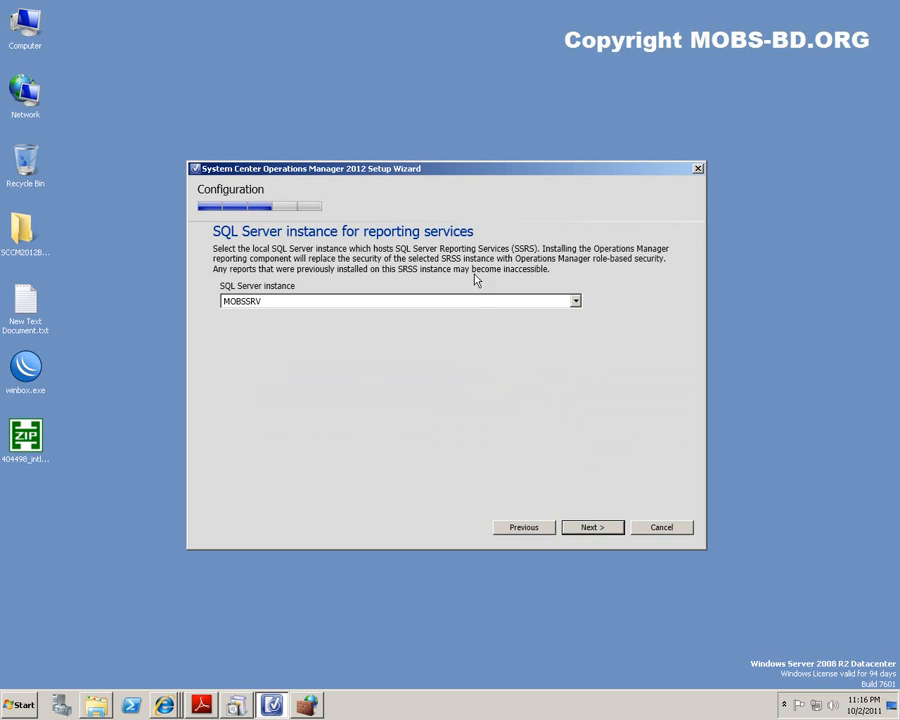
click(594, 529)
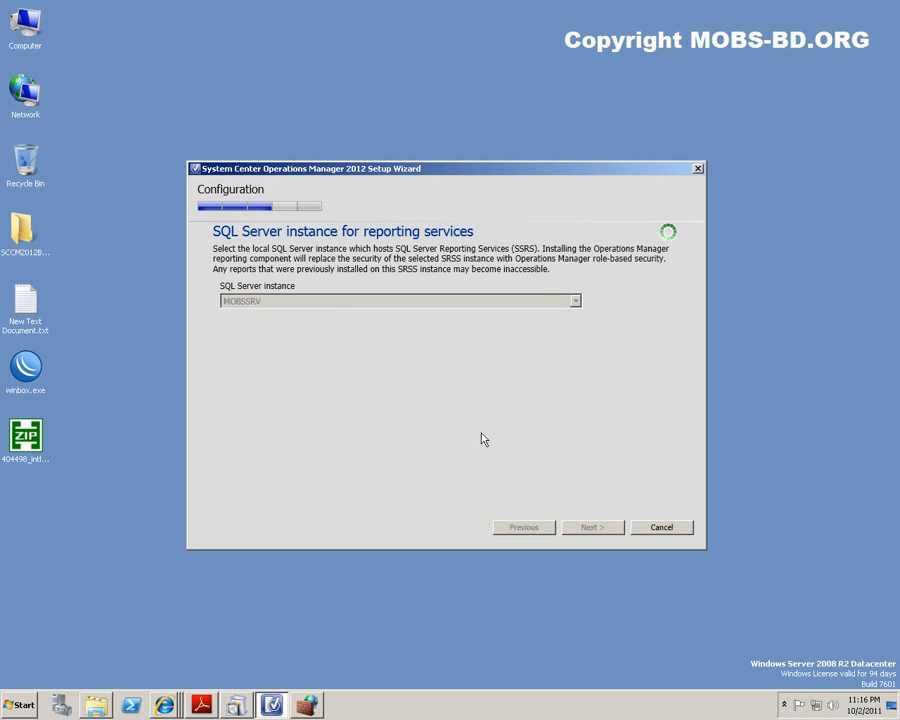
click(308, 706)
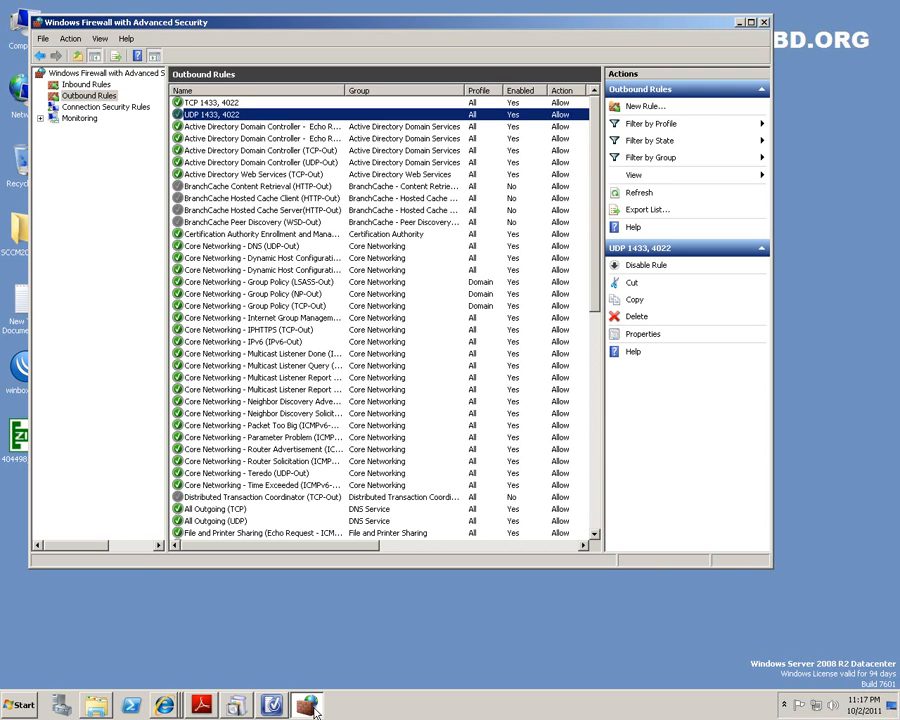
click(763, 22)
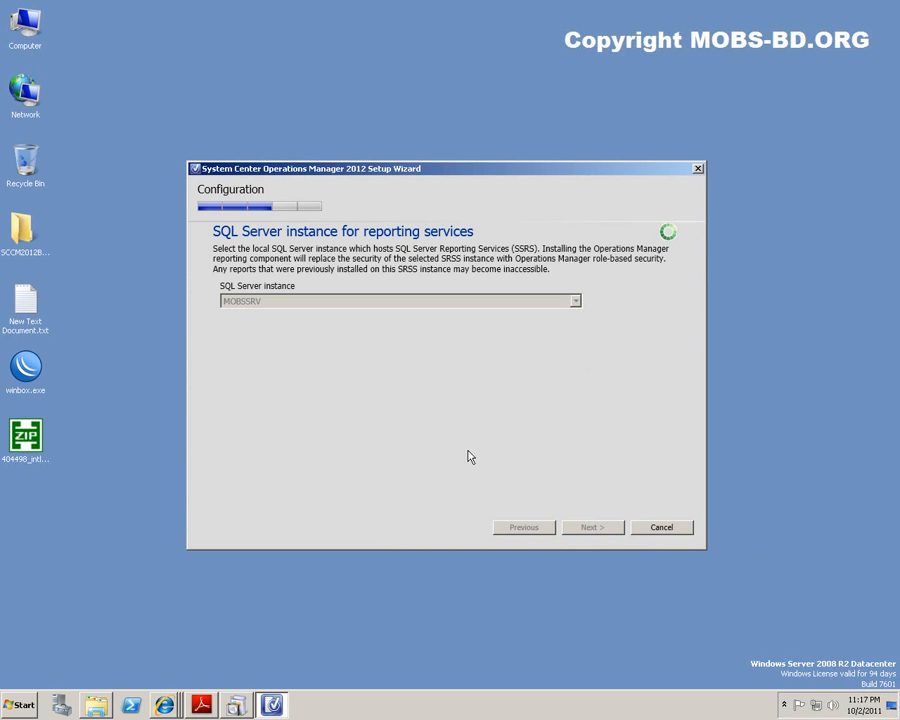
Highlight the warehouse database and reporting instance lines in step 8 of the notes.
click(203, 706)
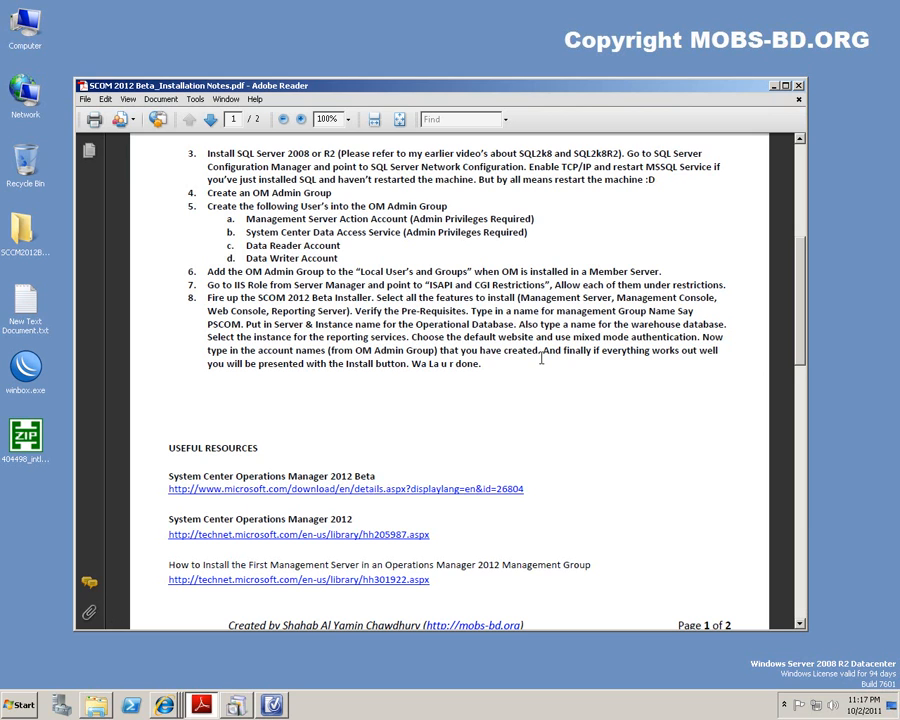
drag(517, 324, 720, 332)
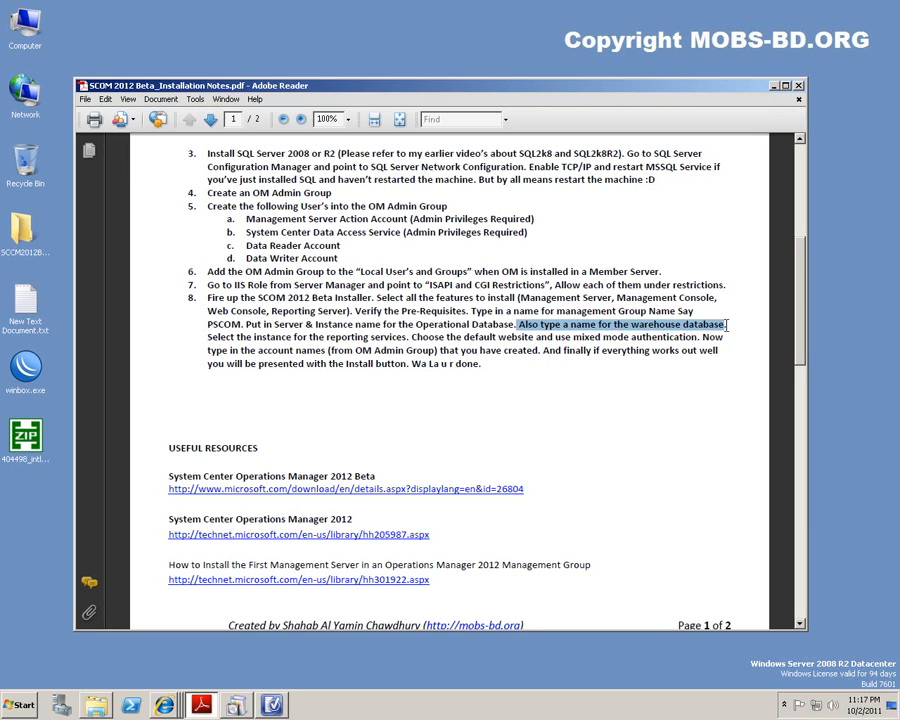
click(722, 330)
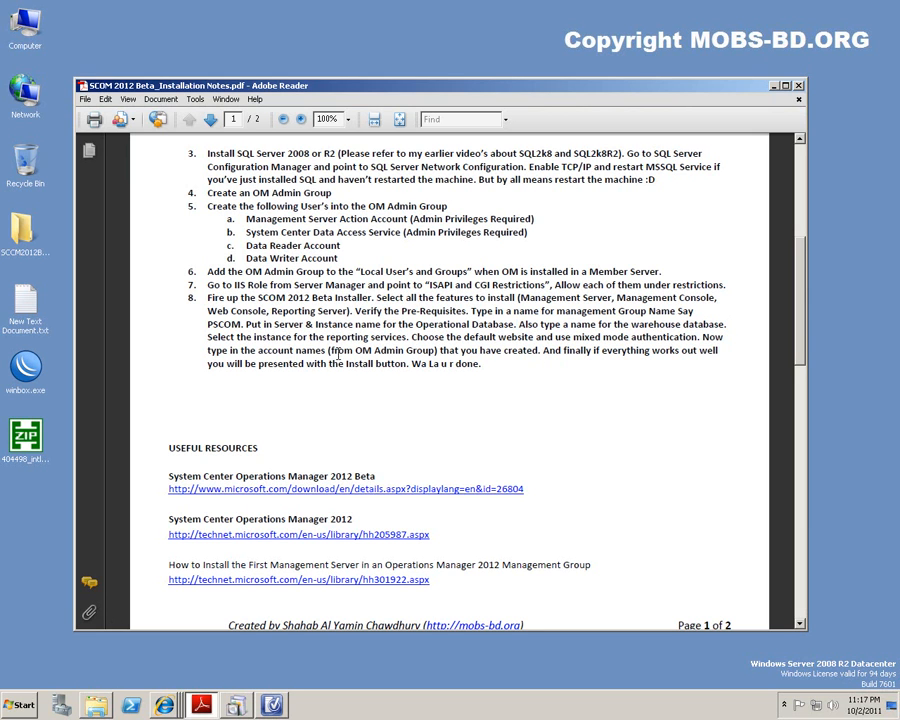
drag(207, 337, 490, 337)
click(540, 337)
Rearrange the windows, moving the setup wizard higher and bringing it back to the front.
click(773, 86)
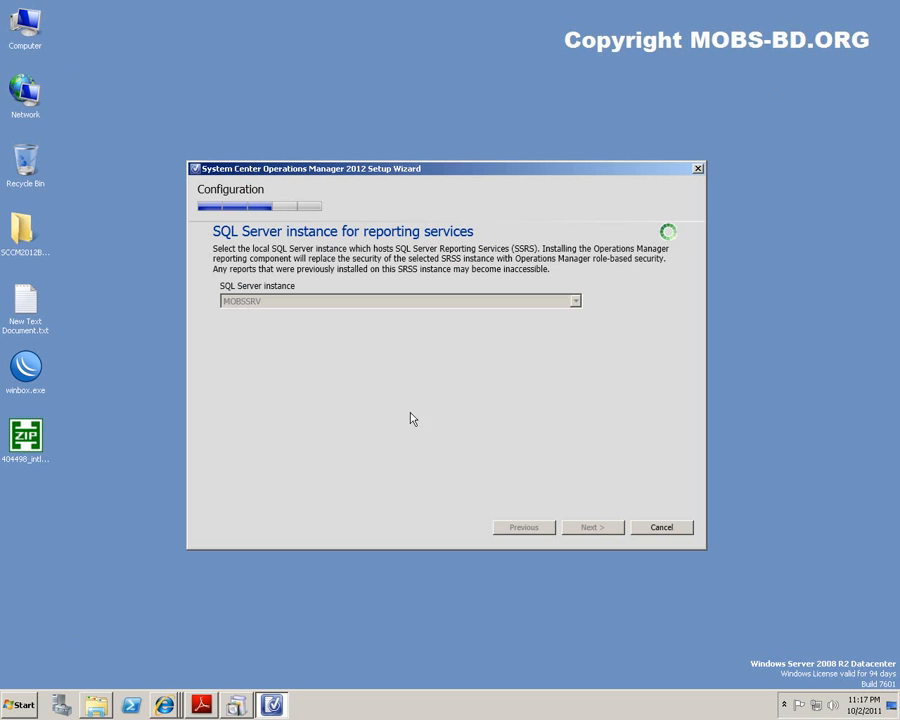
click(236, 706)
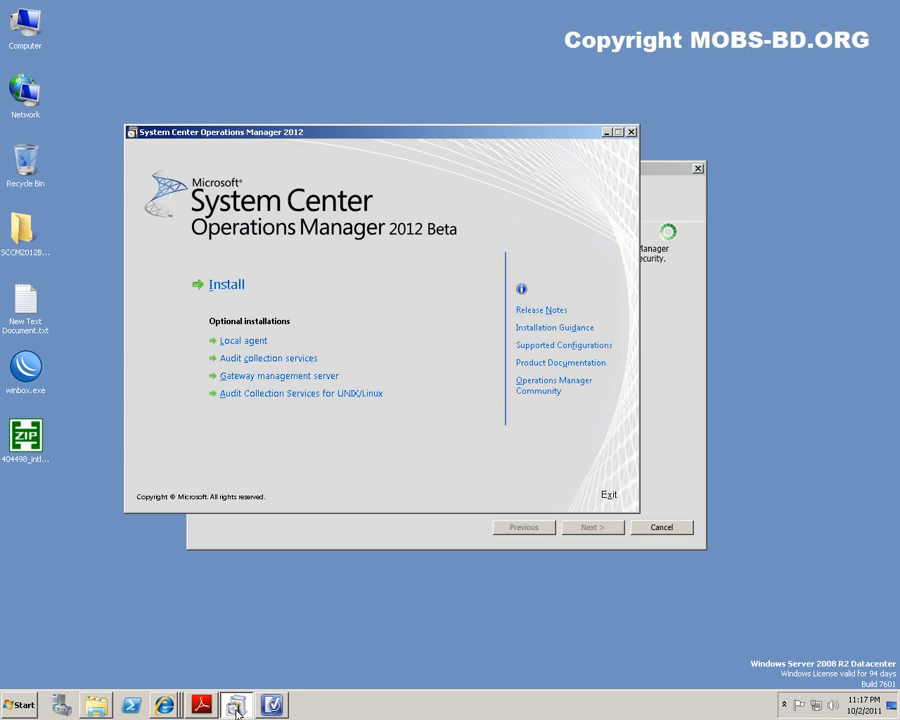
click(236, 706)
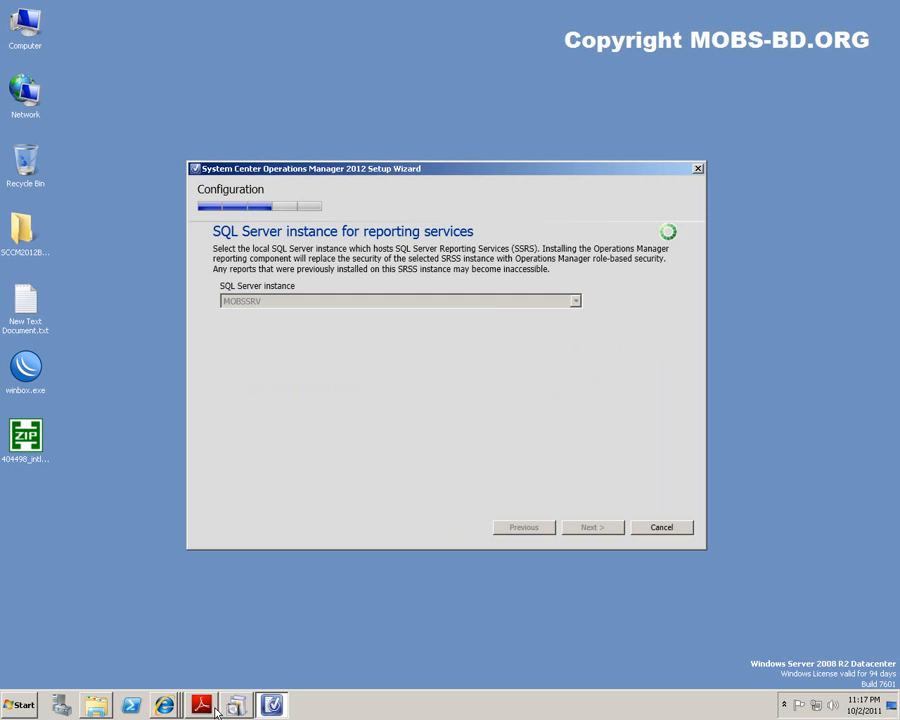
click(201, 706)
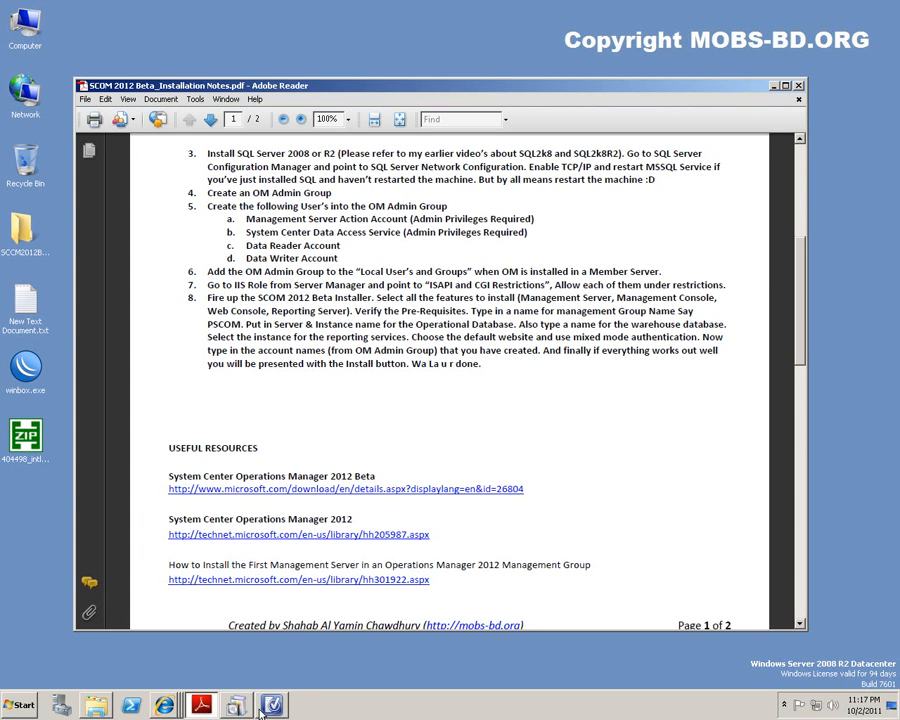
click(271, 706)
drag(453, 172, 438, 69)
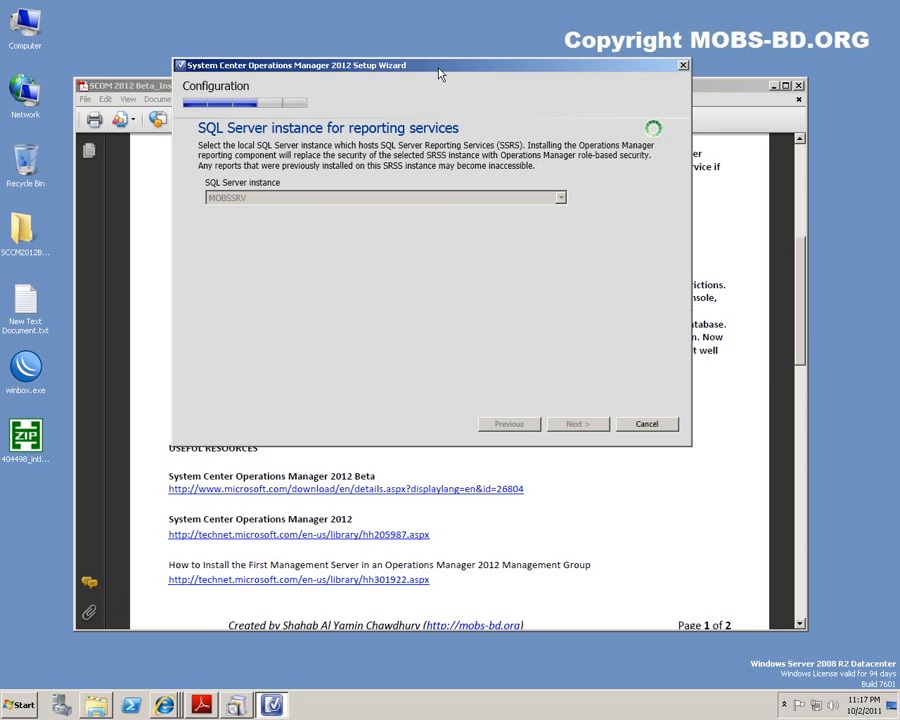
click(803, 337)
scroll(803, 337, down, 1)
scroll(803, 337, up, 6)
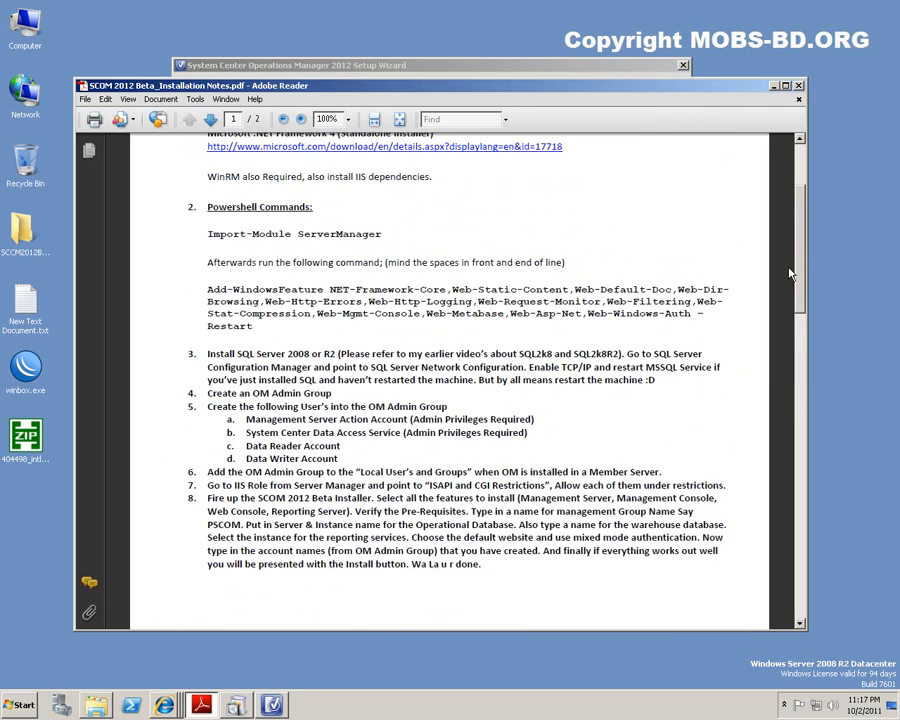
click(320, 65)
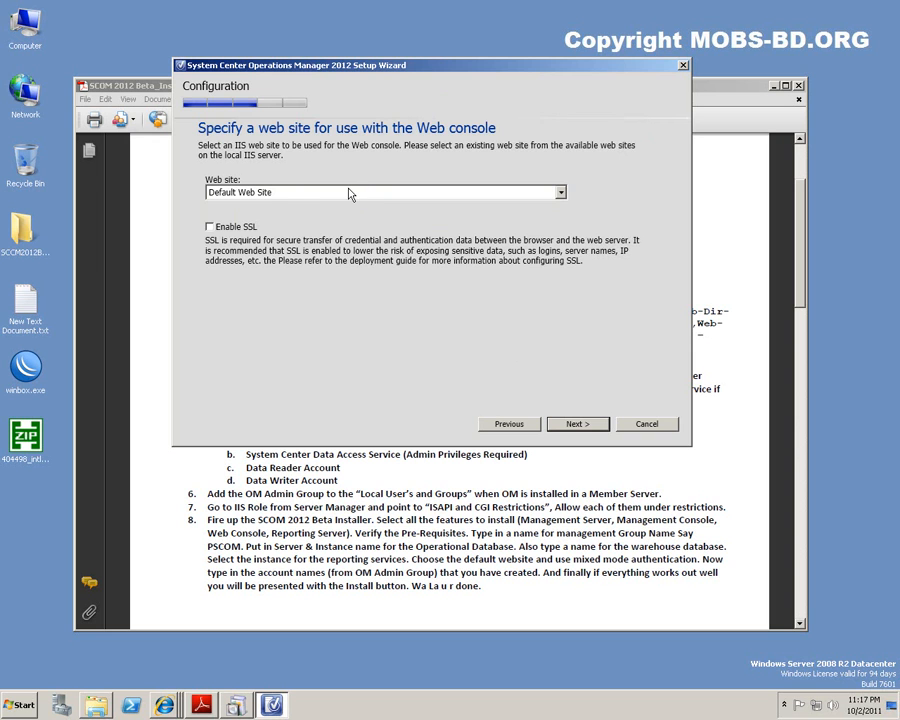
Keep Default Web Site as the Web console site and continue to the authentication page.
click(349, 195)
click(349, 200)
click(349, 201)
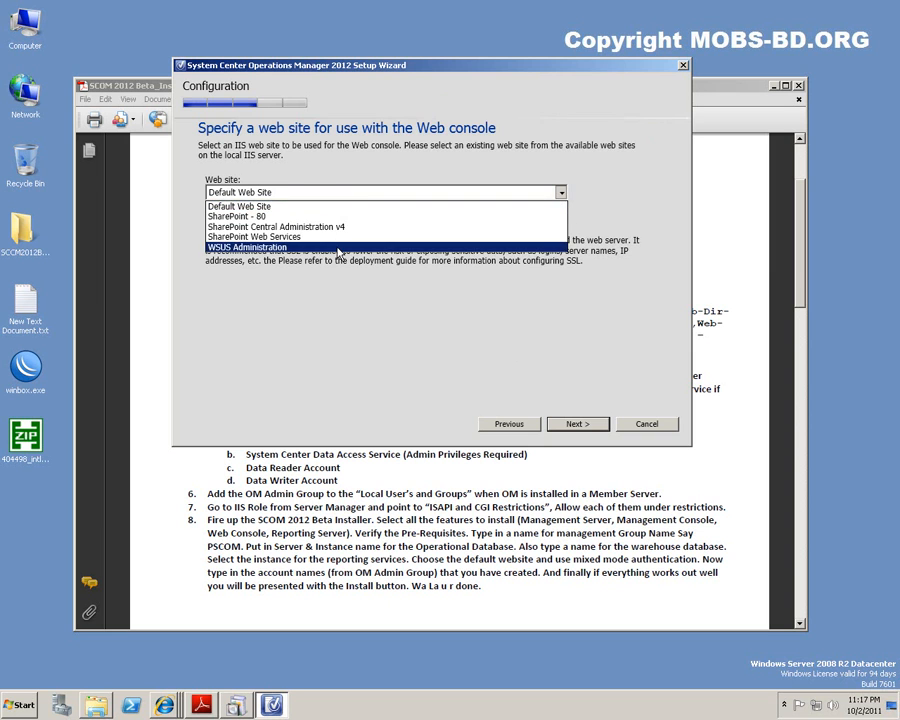
click(344, 199)
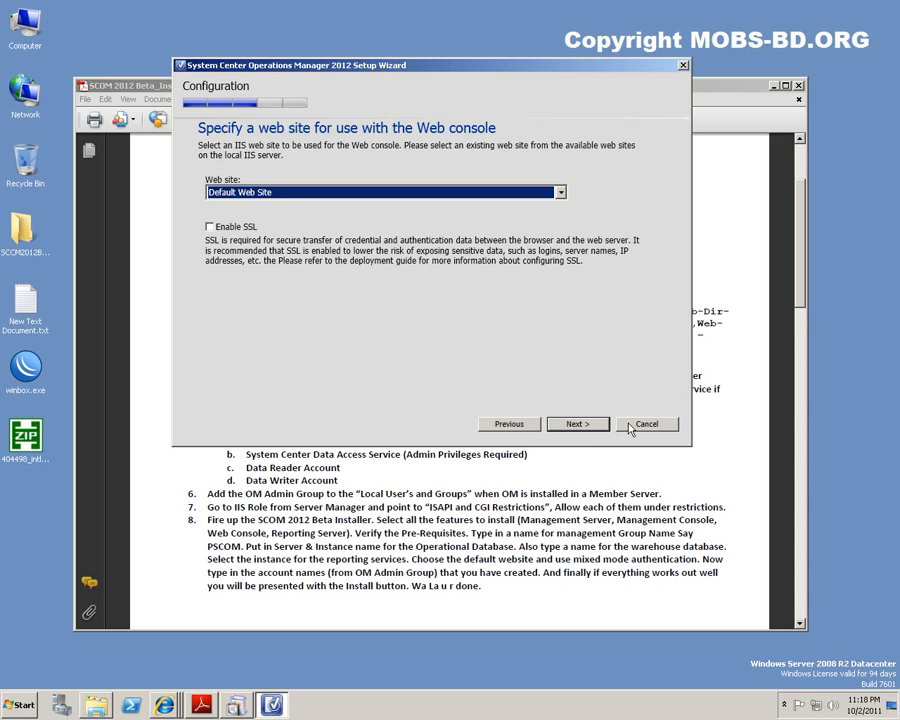
click(578, 425)
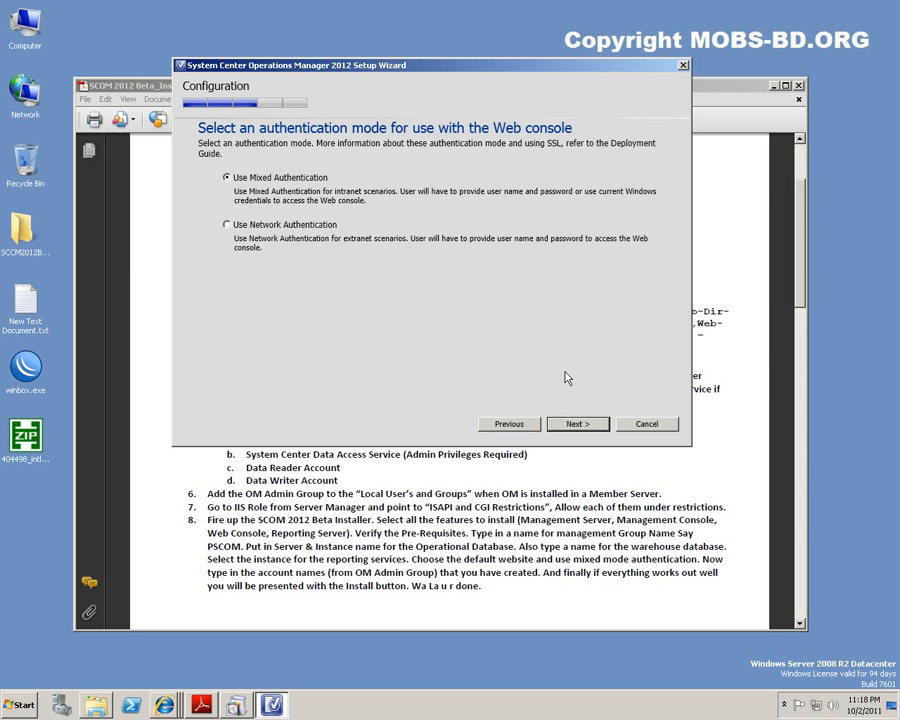
Accept Use Mixed Authentication and move into the management server action account user name.
click(577, 428)
click(560, 223)
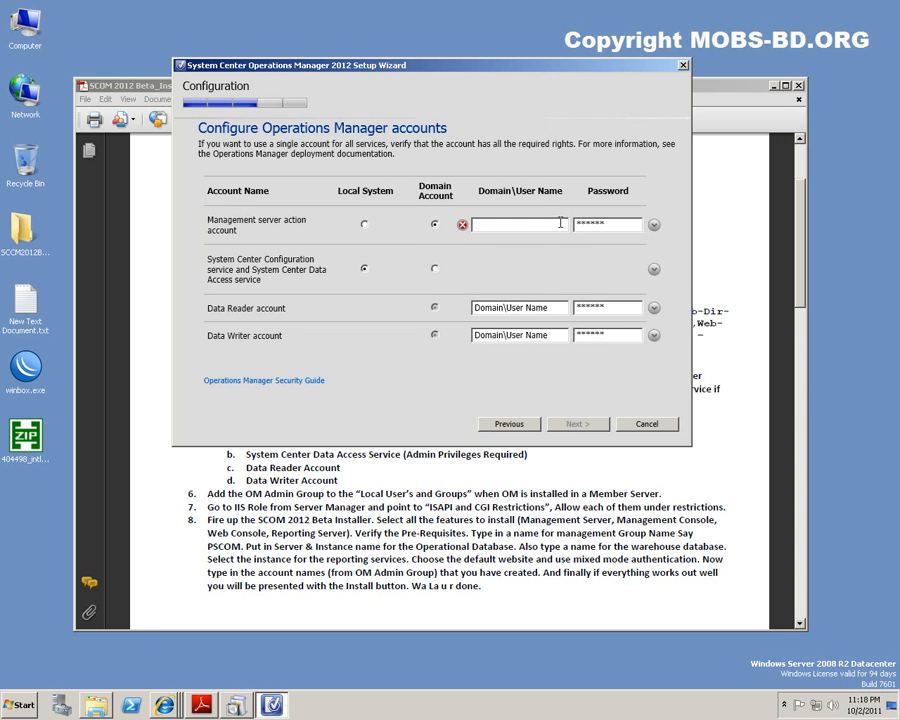
Enter the mobs-bd.org domain for the action account and launch Active Directory Users and Computers.
text(mobs-bd.or)
drag(463, 68, 427, 45)
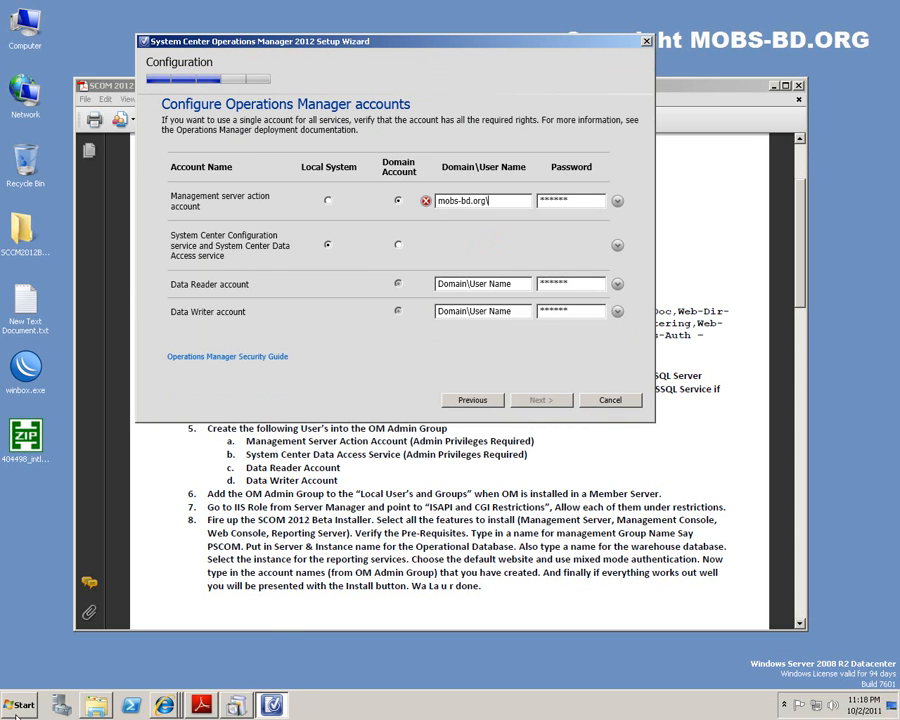
key(super)
click(63, 502)
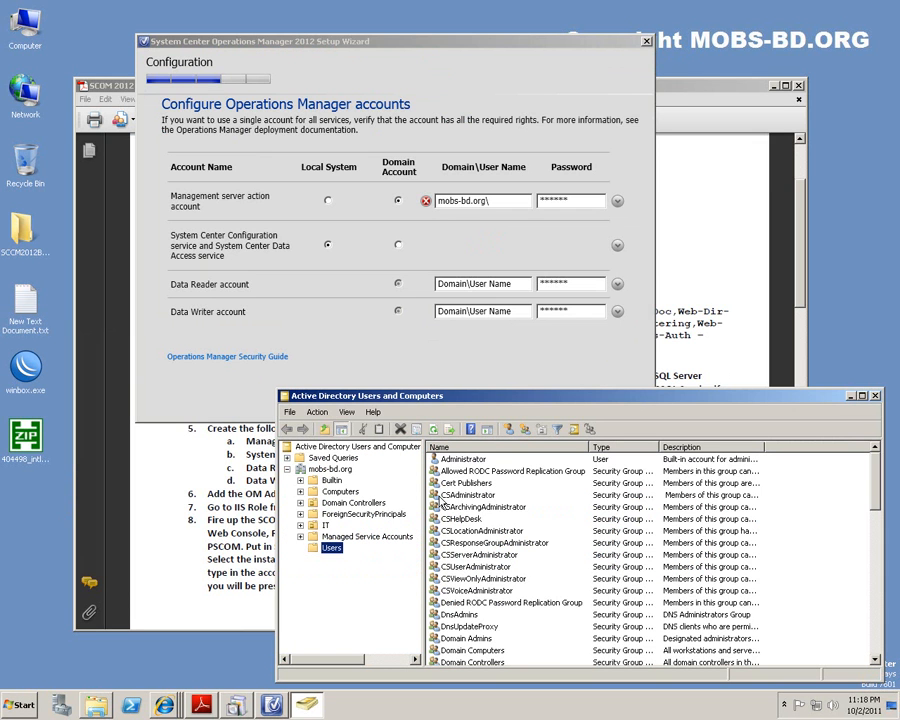
Scroll the Users container to the Operations Manager service accounts.
click(470, 530)
scroll(475, 540, down, 9)
click(479, 543)
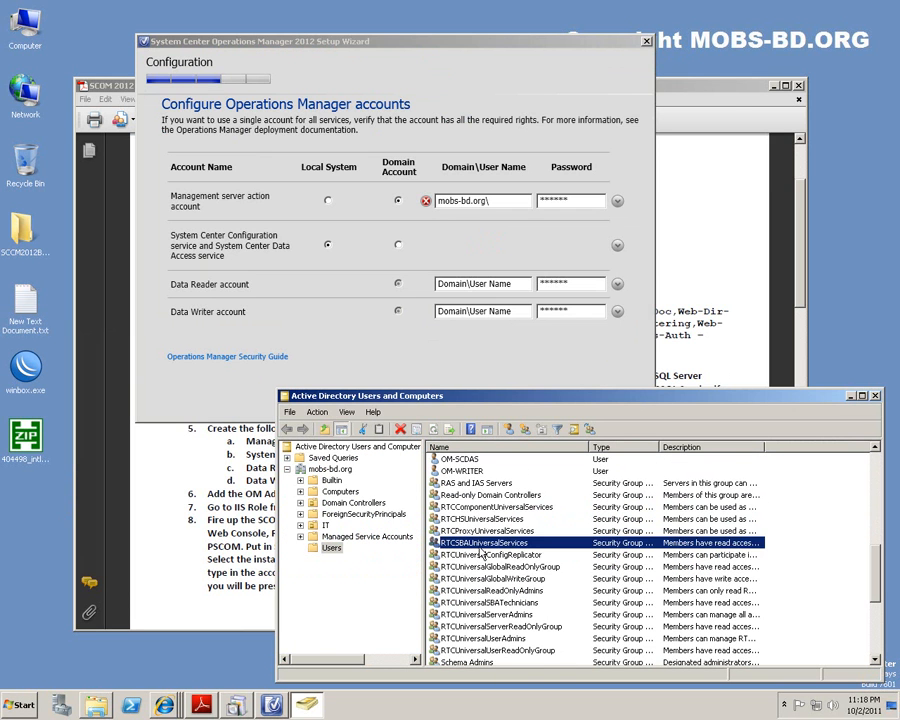
key(o)
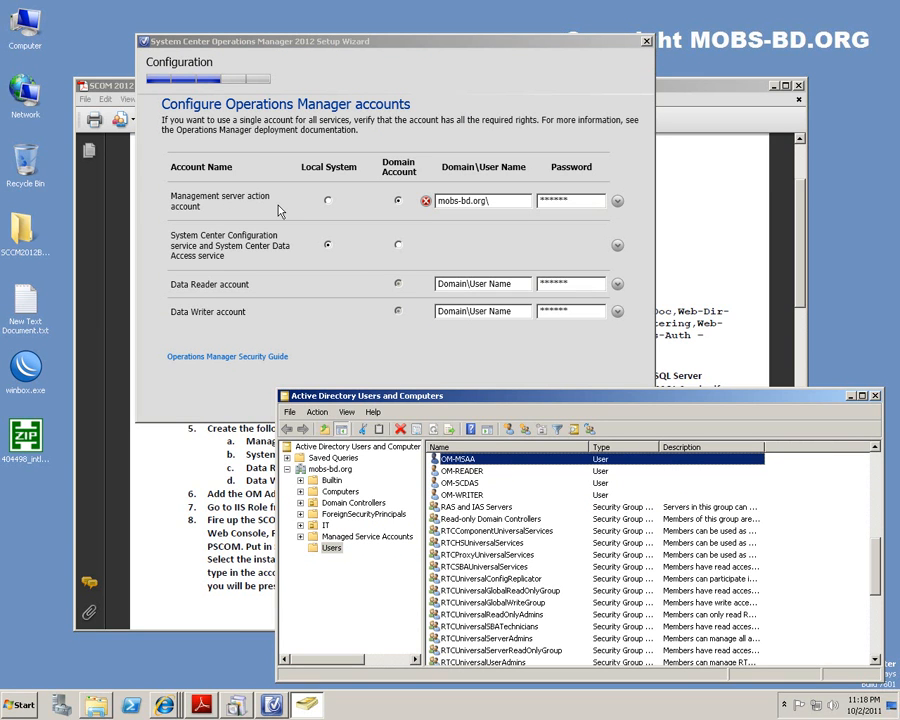
Enter OM-MSAA as the management server action account user name.
click(511, 203)
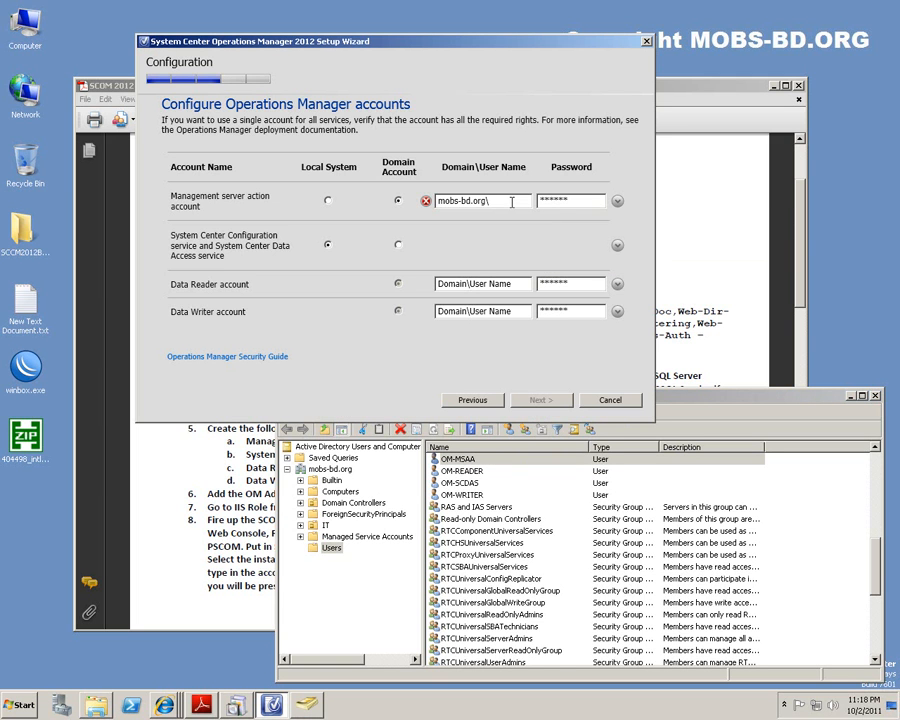
text(OM-MSAA)
drag(504, 204, 430, 205)
key(ctrl+c)
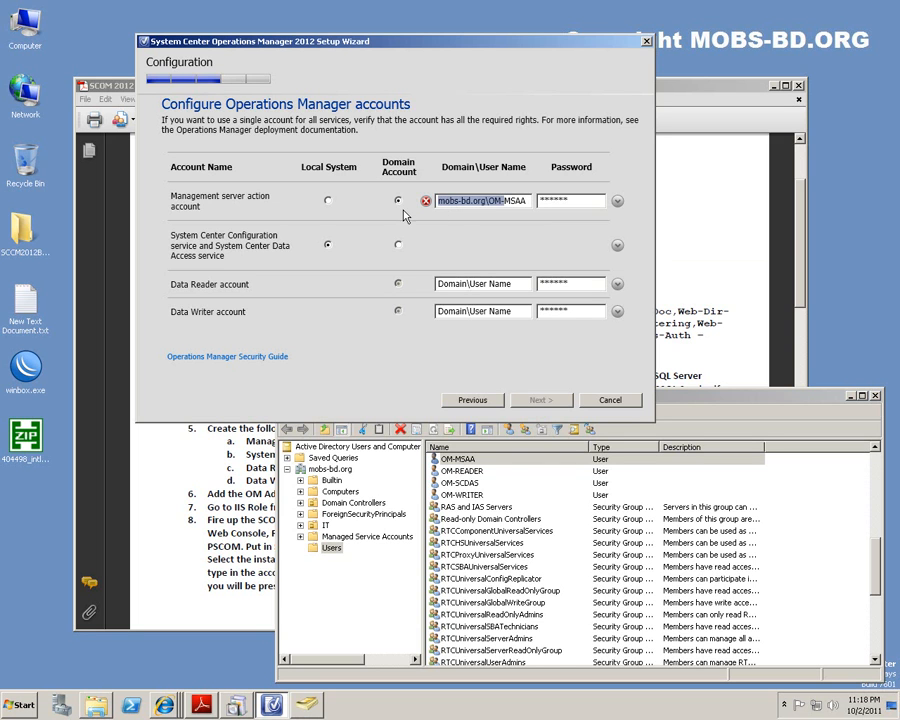
Switch the Configuration service to Domain Account and clear a wrongly pasted user name.
click(521, 285)
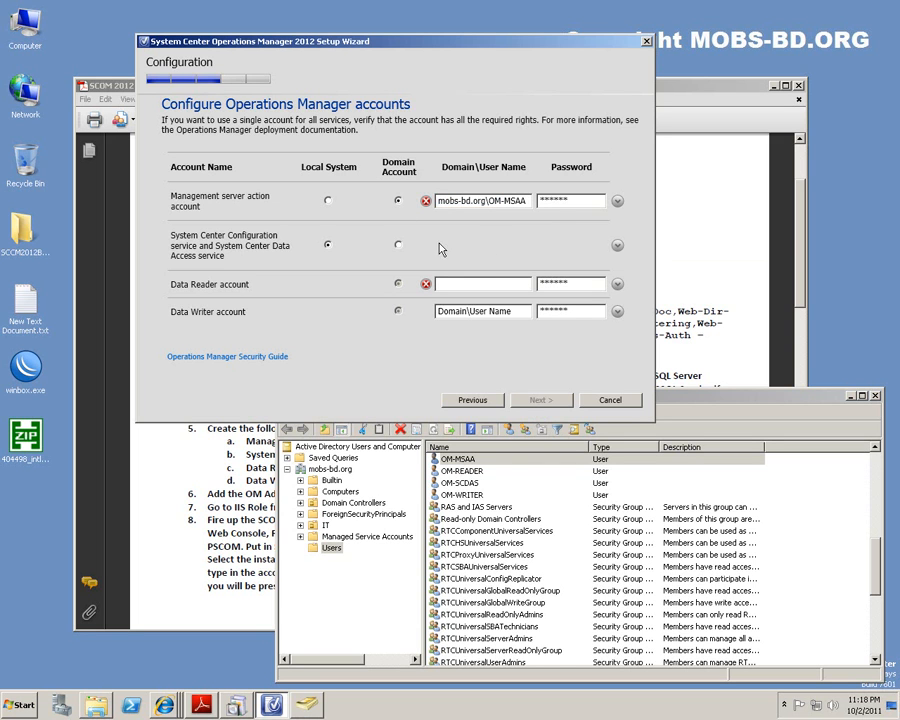
click(399, 246)
click(485, 245)
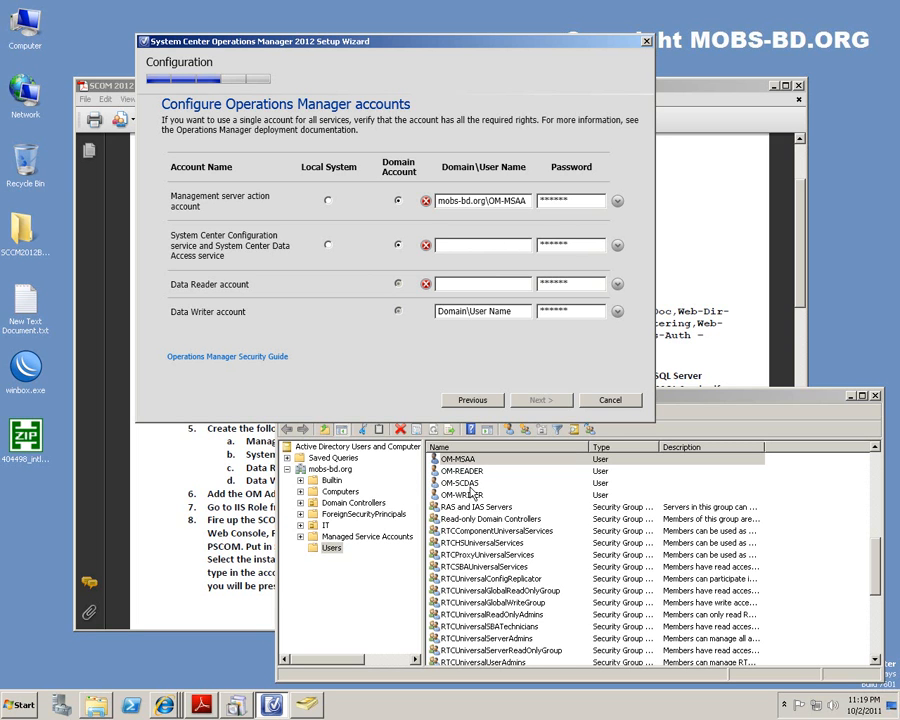
text(The domain and username supplied is in an invalid format. Please specify either a valid value in either 'domain\username' or 'username@domain' format.)
key(ctrl+a)
key(BackSpace)
drag(503, 203, 394, 203)
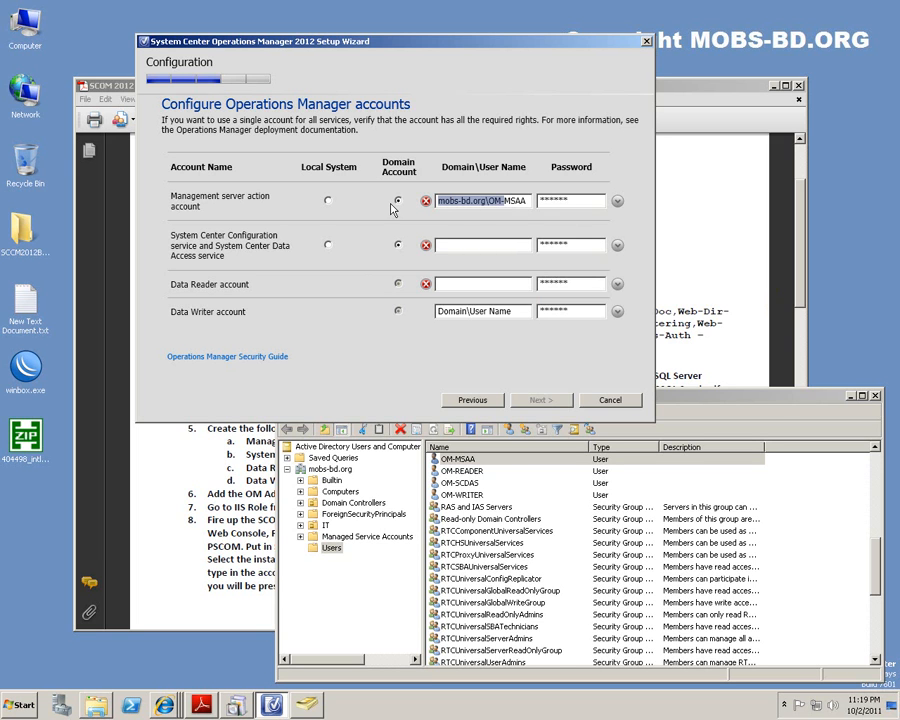
click(471, 245)
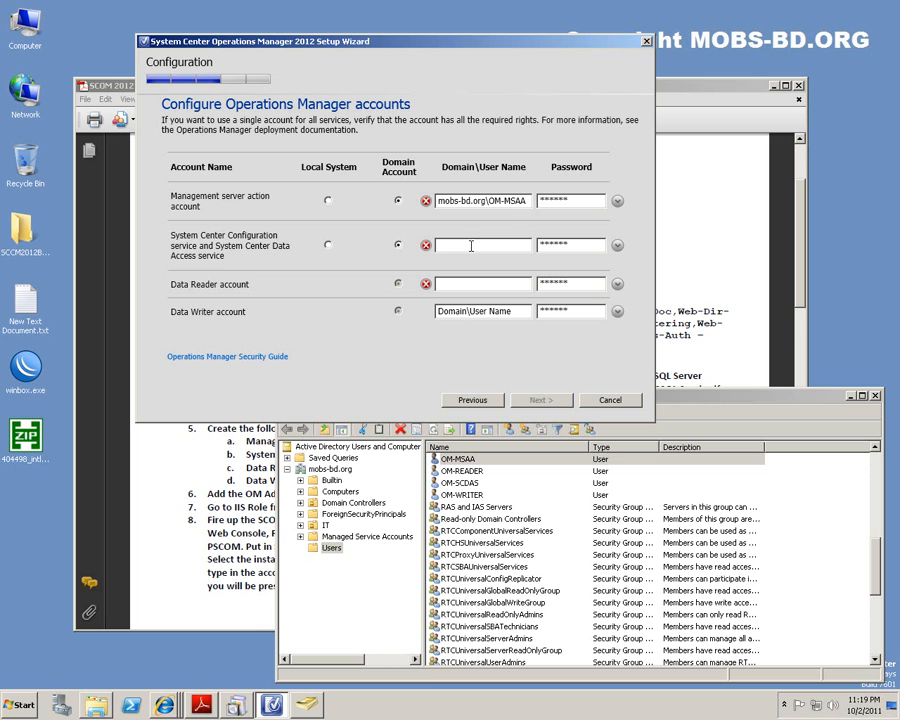
Set the Configuration service user name to mobs-bd.org\OM-SCDAS and paste the prefix into Data Reader.
key(ctrl+v)
text(SCDA)
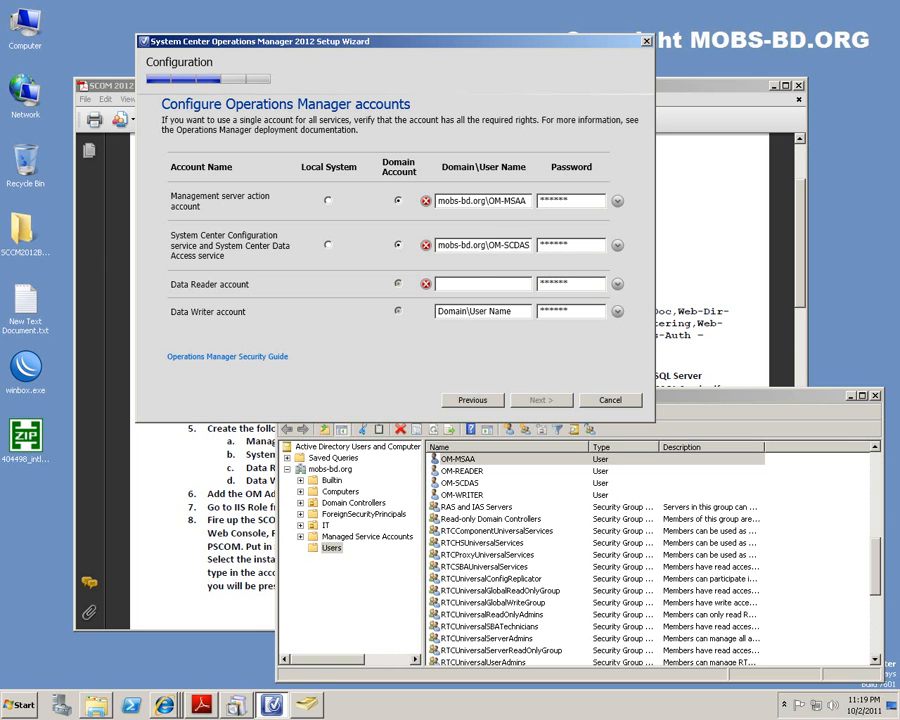
click(470, 284)
key(ctrl+v)
mouse_move(426, 202)
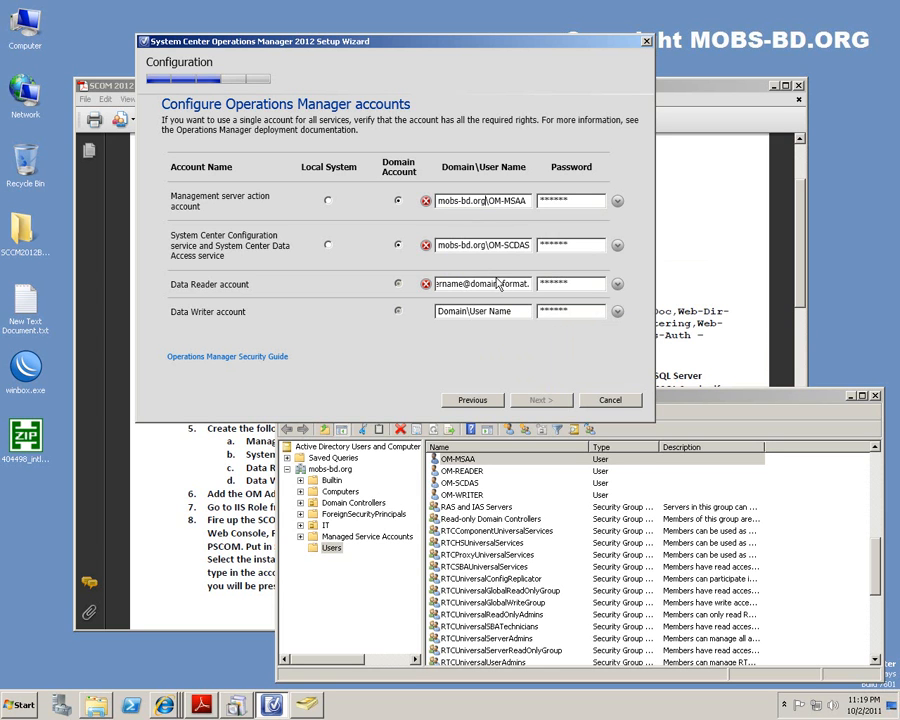
Restore the .org suffix in the management server user name and enter passwords for both accounts.
key(BackSpace)
key(BackSpace)
key(BackSpace)
key(BackSpace)
key(Tab)
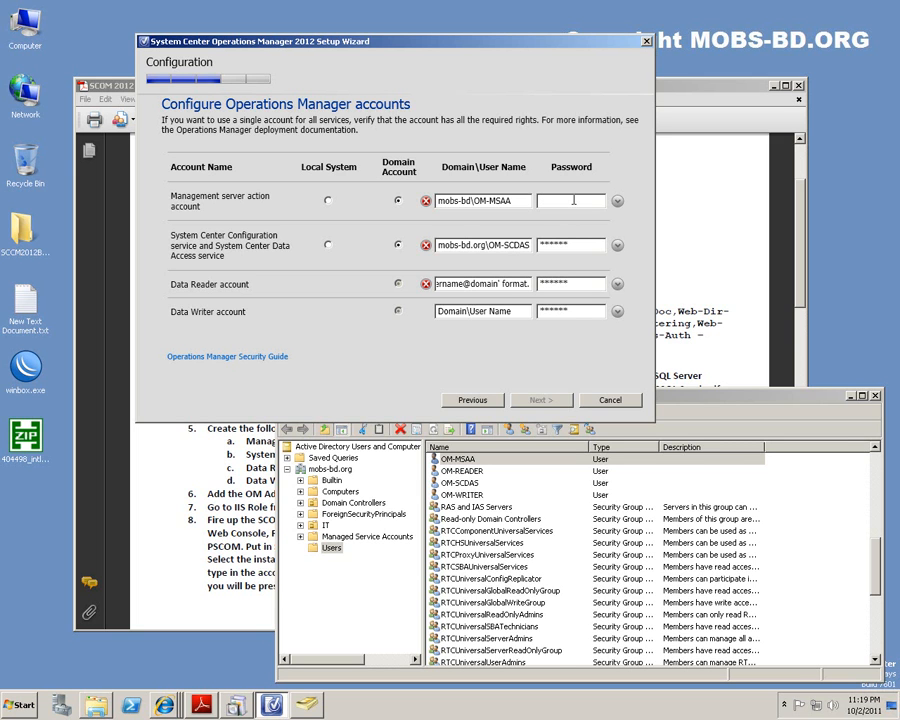
click(470, 200)
text(.org)
key(Tab)
text(P@ssw0rd)
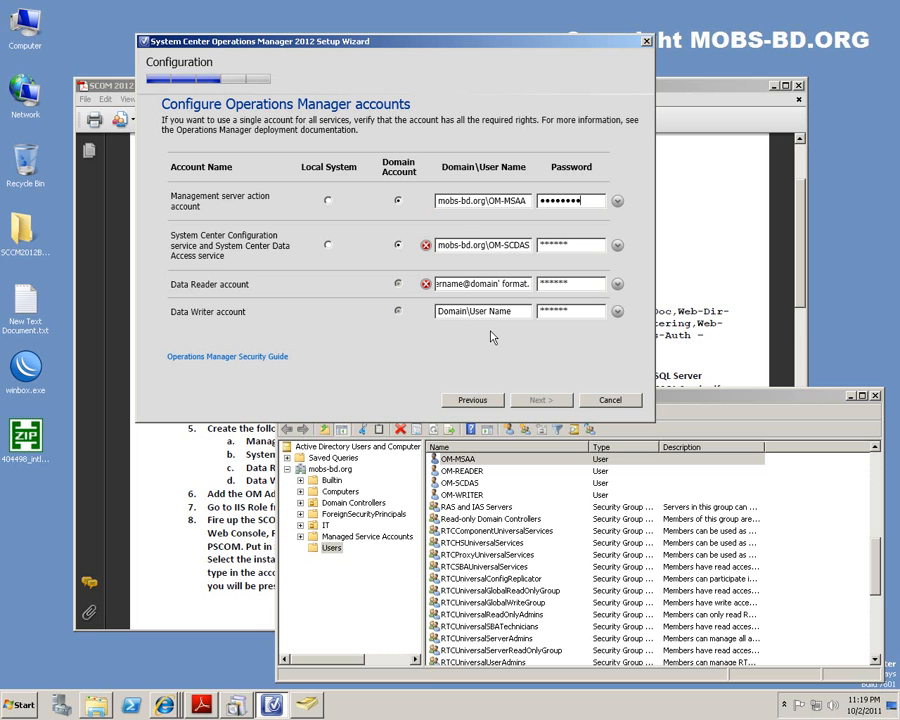
key(Tab)
click(582, 243)
text(P@•••••••••)
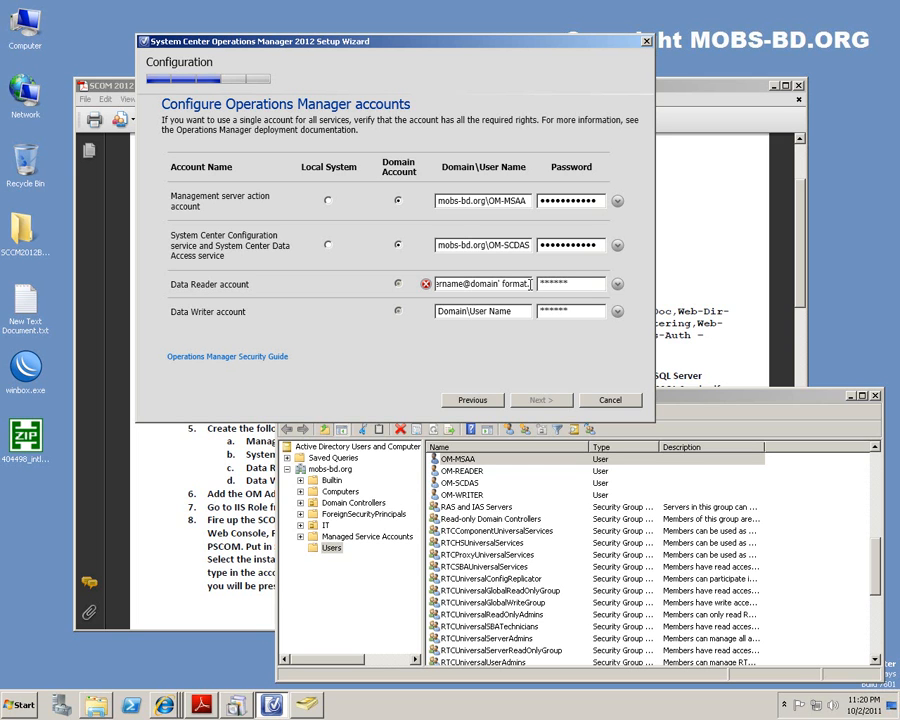
Clear the error and set the Data Reader account to mobs-bd.org\OM-READER with its password.
triple_click(530, 284)
key(End)
triple_click(530, 284)
key(BackSpace)
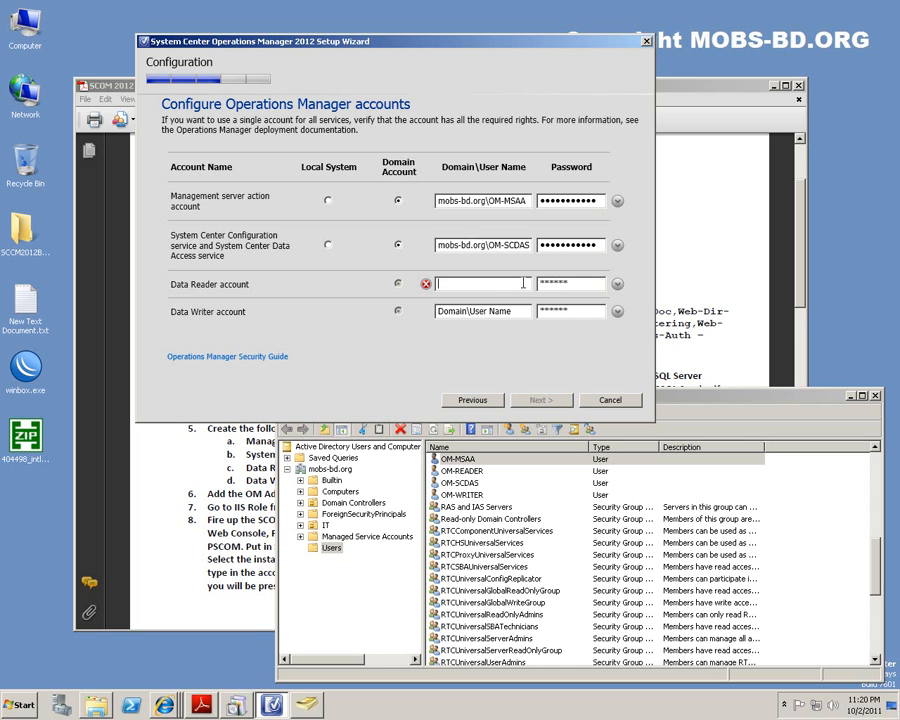
drag(503, 245, 396, 256)
key(ctrl+c)
click(467, 283)
key(ctrl+v)
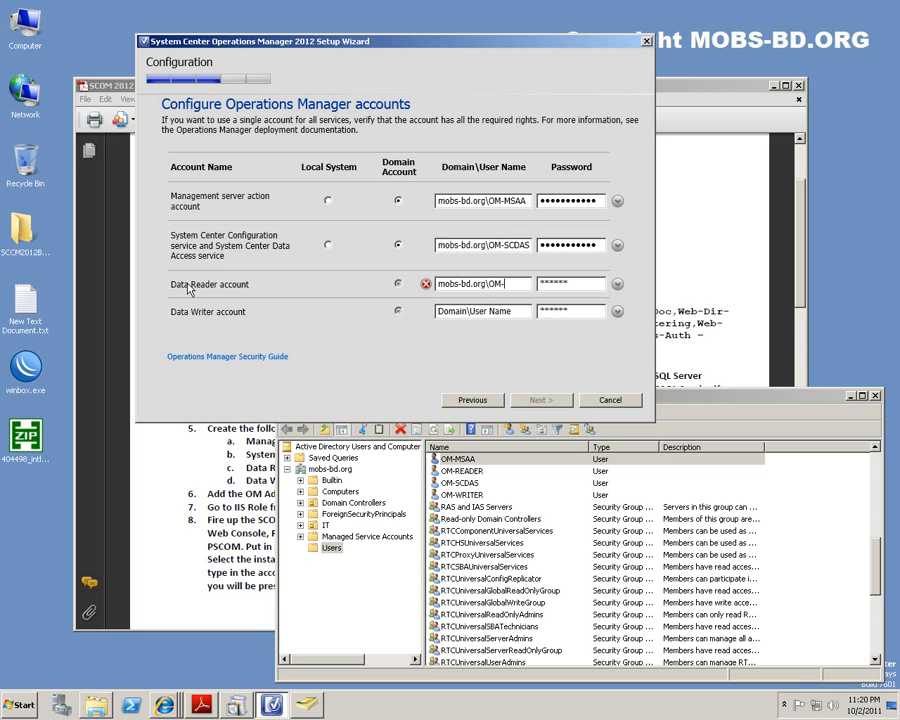
text(READER)
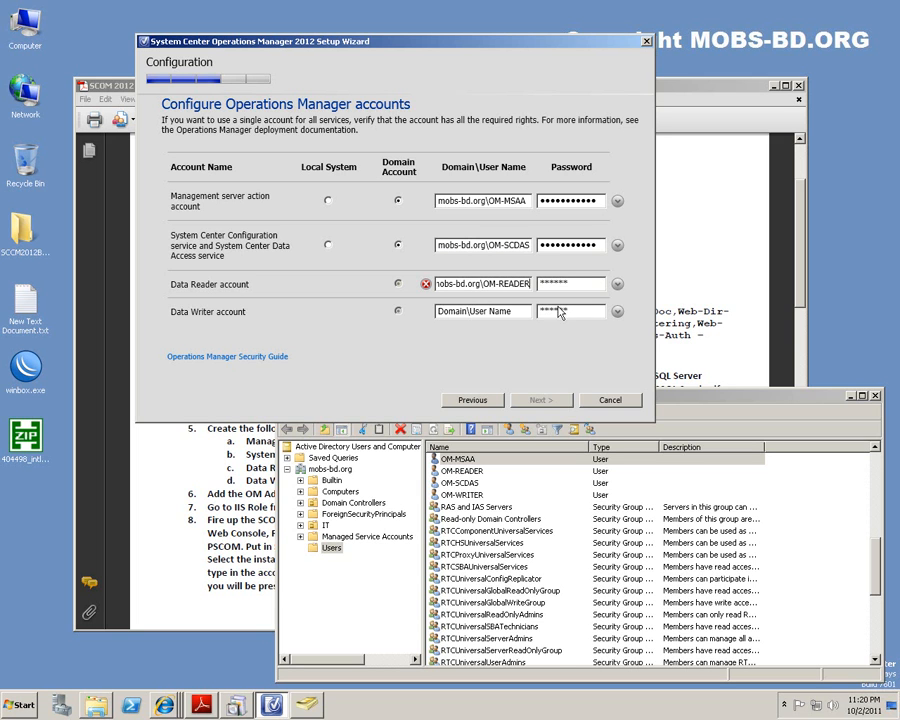
click(590, 283)
text(P******)
Replace the error text with mobs-bd.org\OM-WRITER as the Data Writer account and enter its password.
click(519, 311)
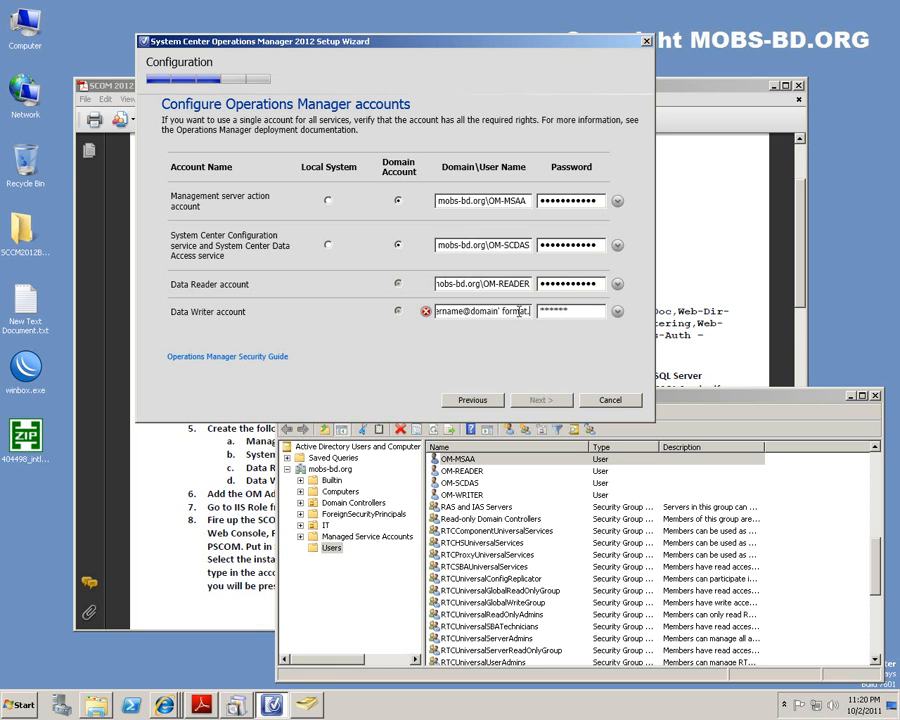
drag(487, 285, 380, 293)
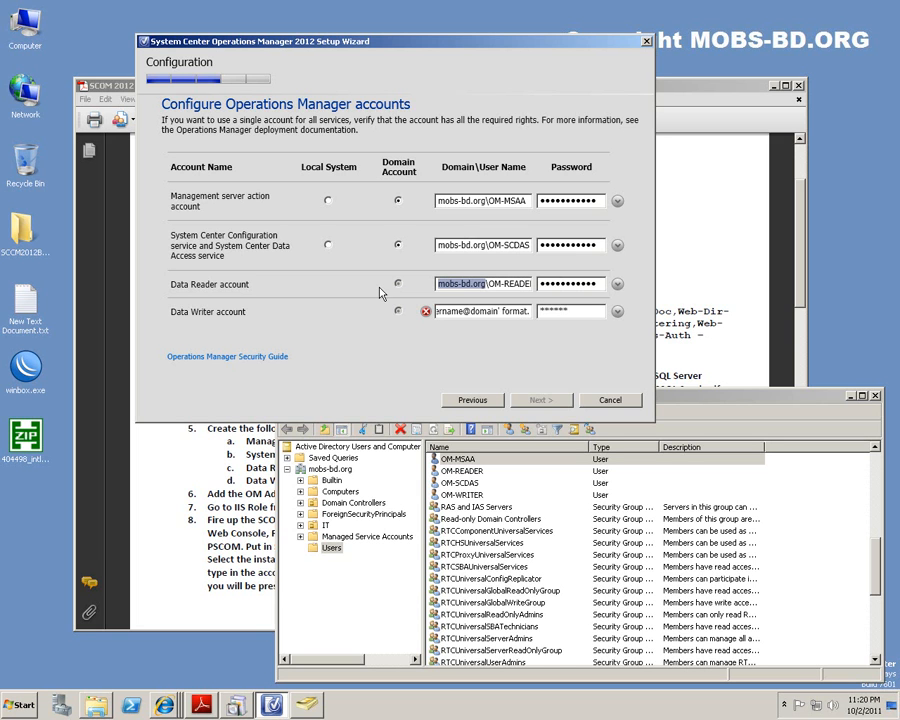
click(530, 311)
drag(530, 311, 352, 311)
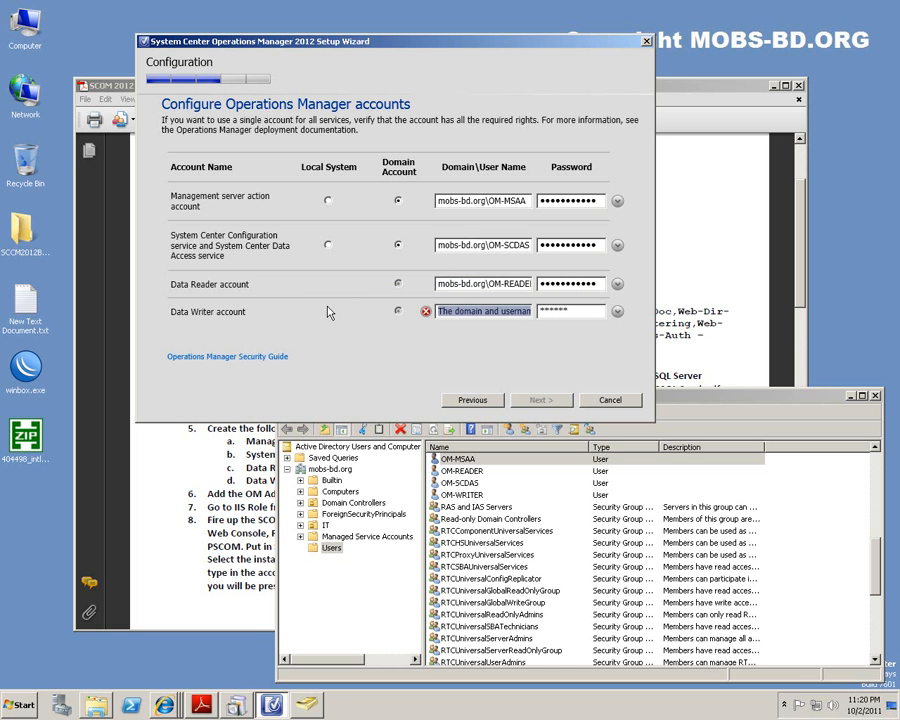
key(ctrl+x)
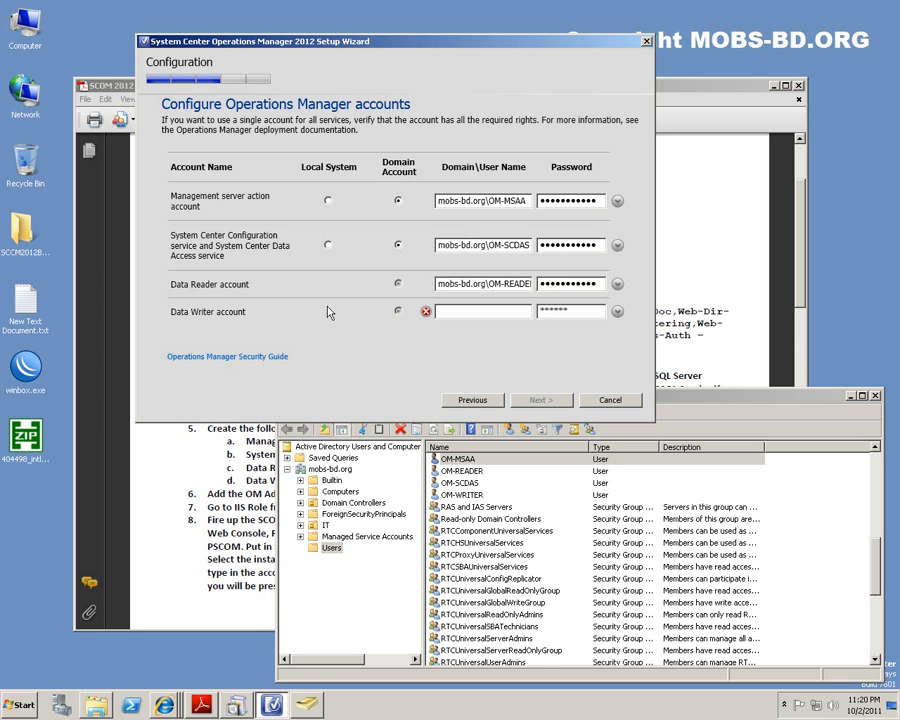
key(ctrl+v)
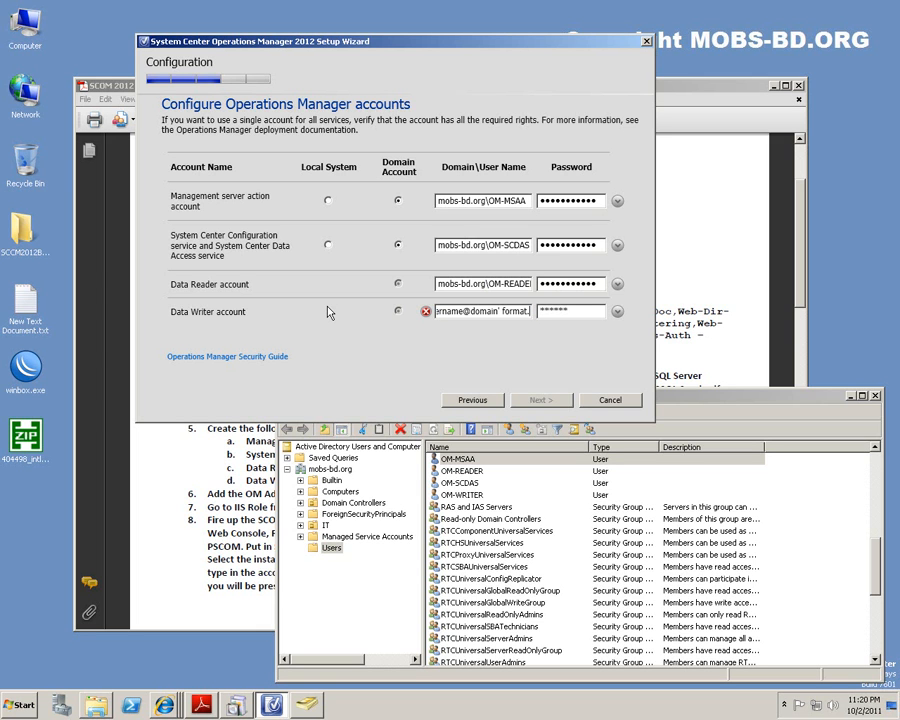
key(ctrl+a)
text(bs-bd.org\OM-)
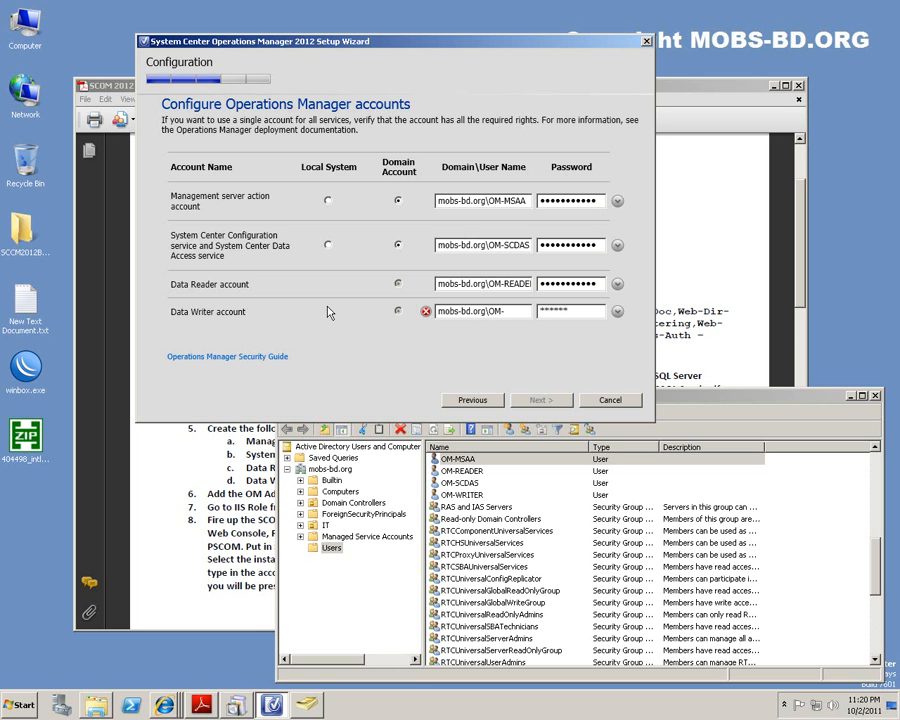
text(WRITER)
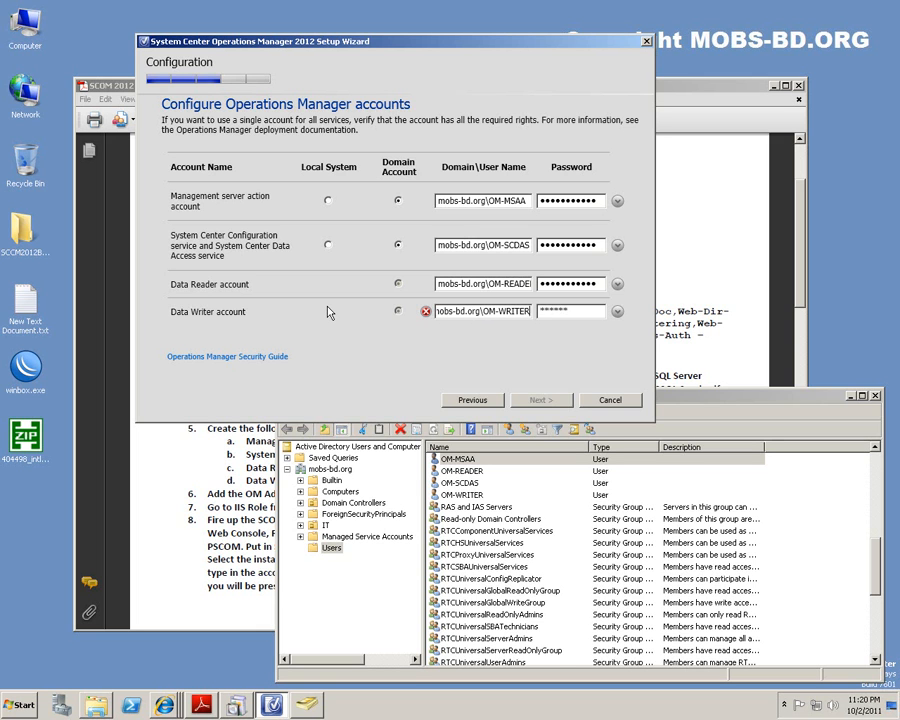
click(604, 309)
text(***********)
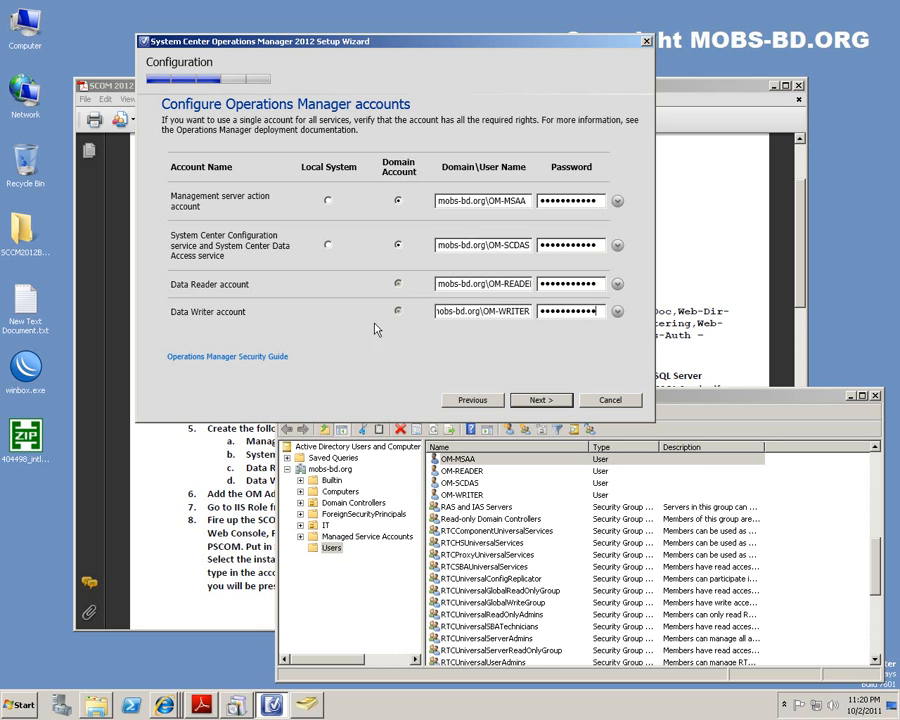
Validate the accounts, then choose Yes for CEIP, automatic error reporting and Operational Data Reporting.
click(541, 400)
click(180, 165)
click(181, 239)
click(181, 332)
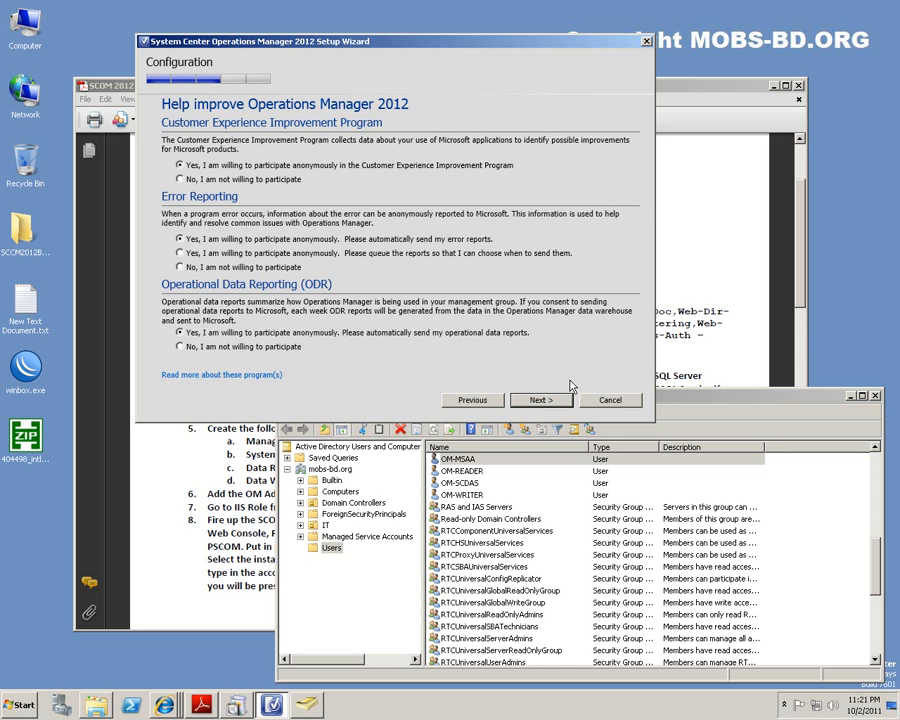
Advance to the Installation Summary and close Active Directory Users and Computers.
click(541, 400)
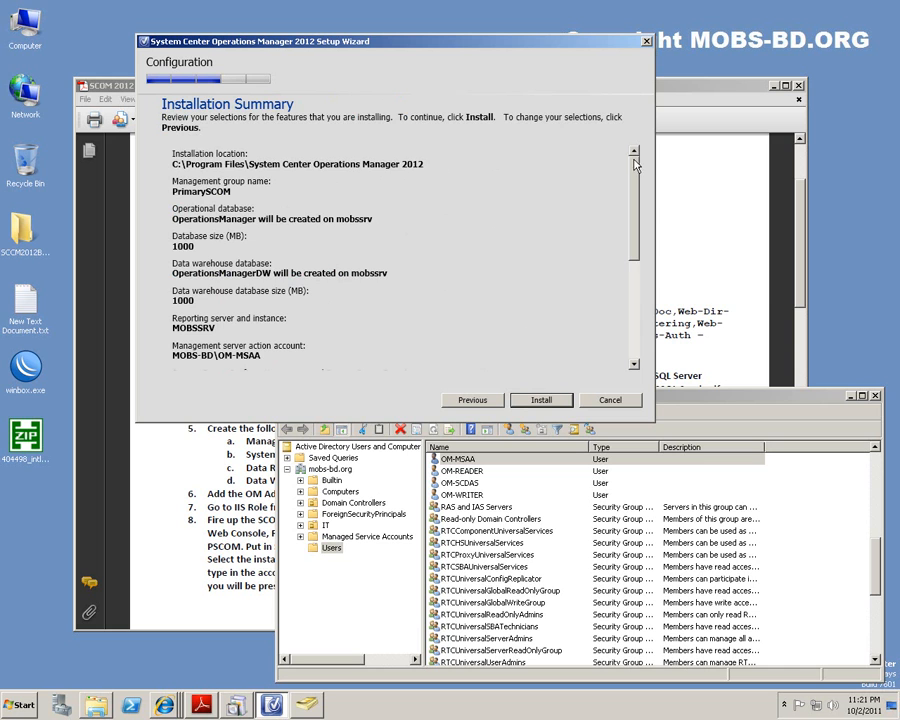
scroll(637, 174, down, 5)
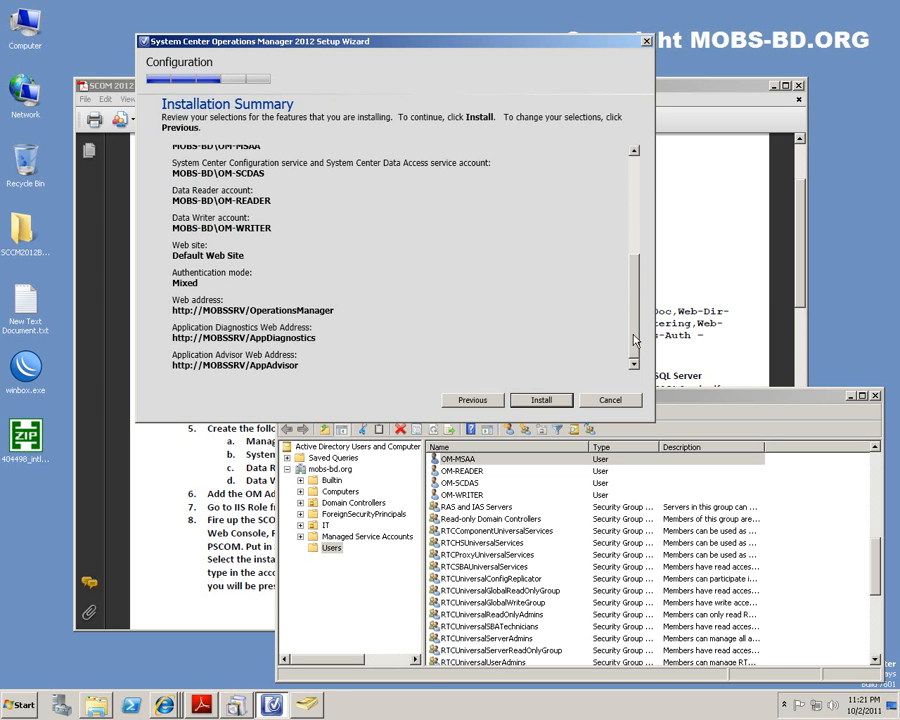
click(766, 403)
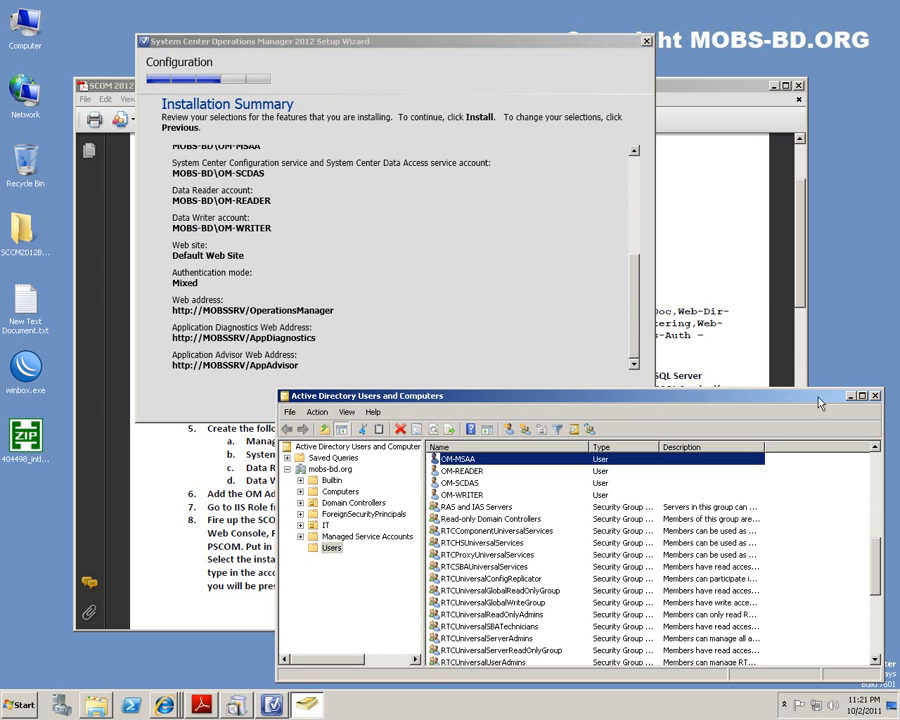
click(875, 396)
Scroll through the summary's service accounts, Default Web Site and Mixed authentication settings.
drag(635, 281, 634, 182)
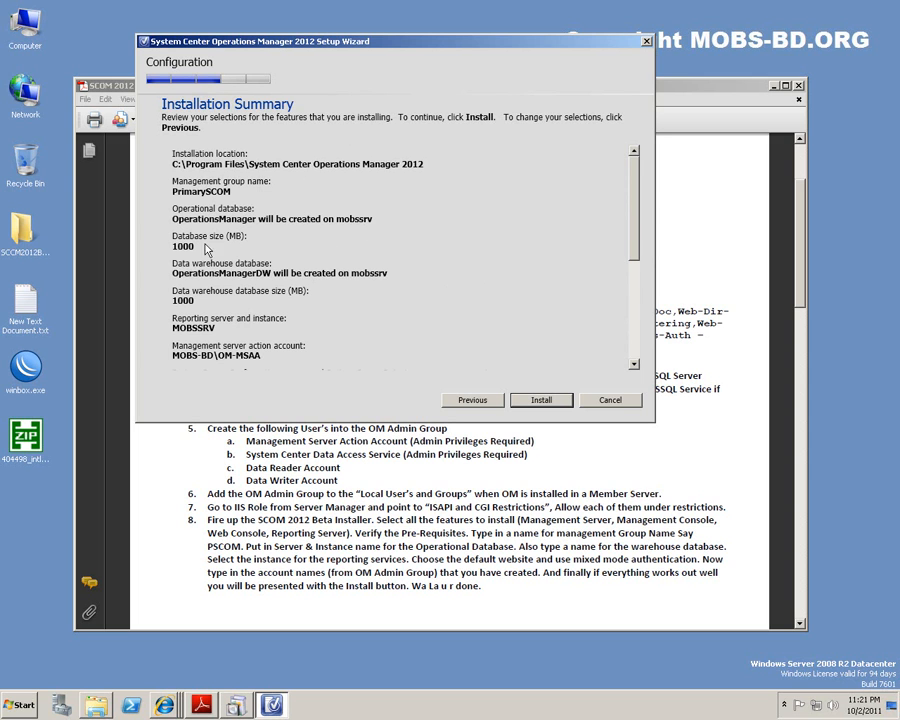
scroll(193, 252, down, 1)
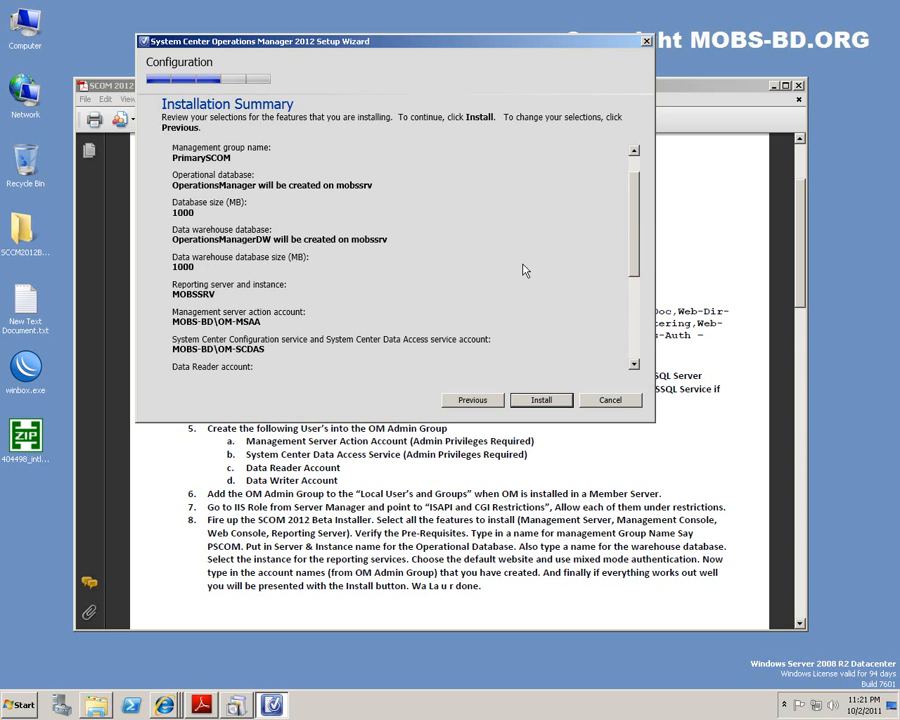
drag(634, 209, 628, 268)
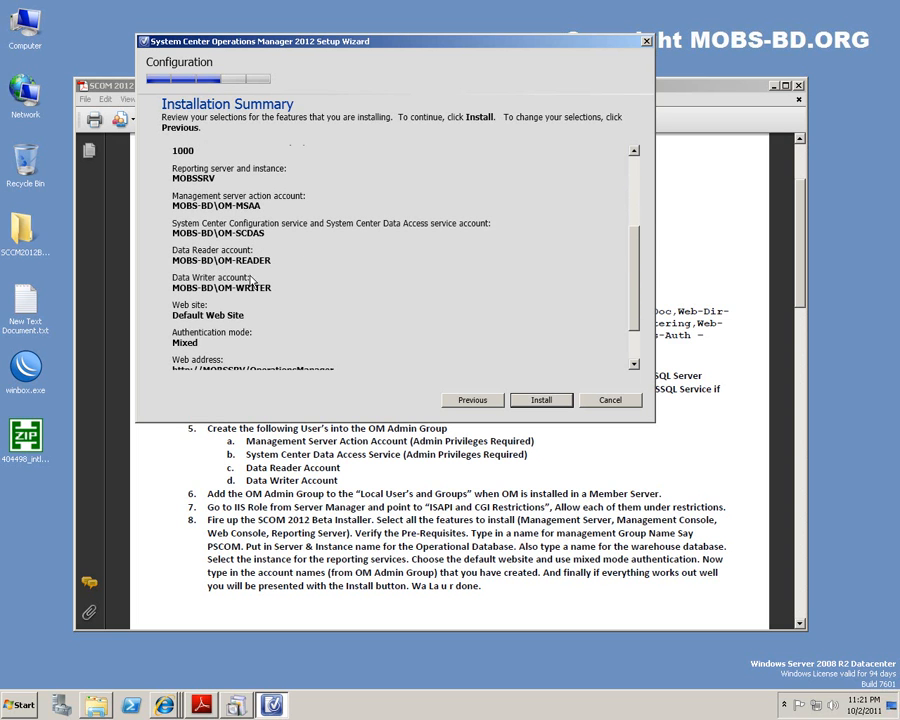
drag(634, 260, 629, 305)
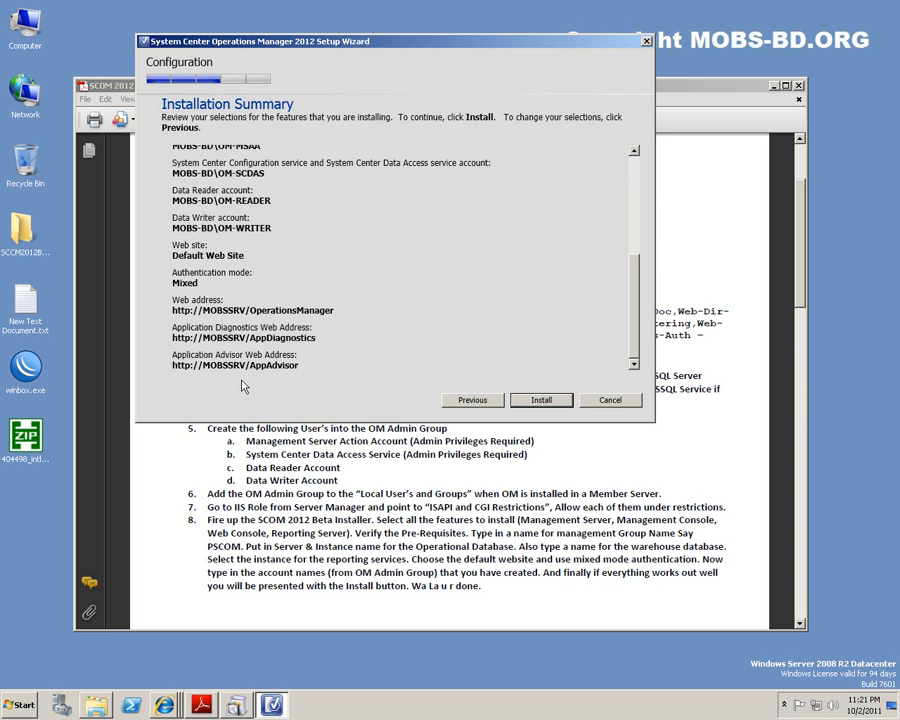
click(541, 401)
Paste the summary screenshot into Paint, save it as OM2012webaddy.png, and close Paint.
key(super+r)
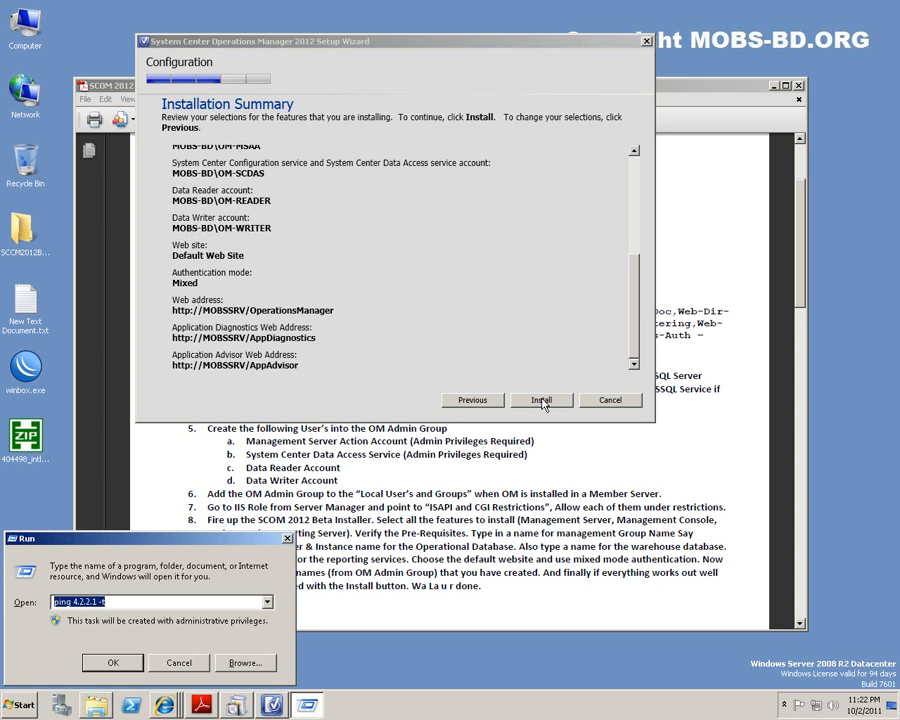
text(mspaint)
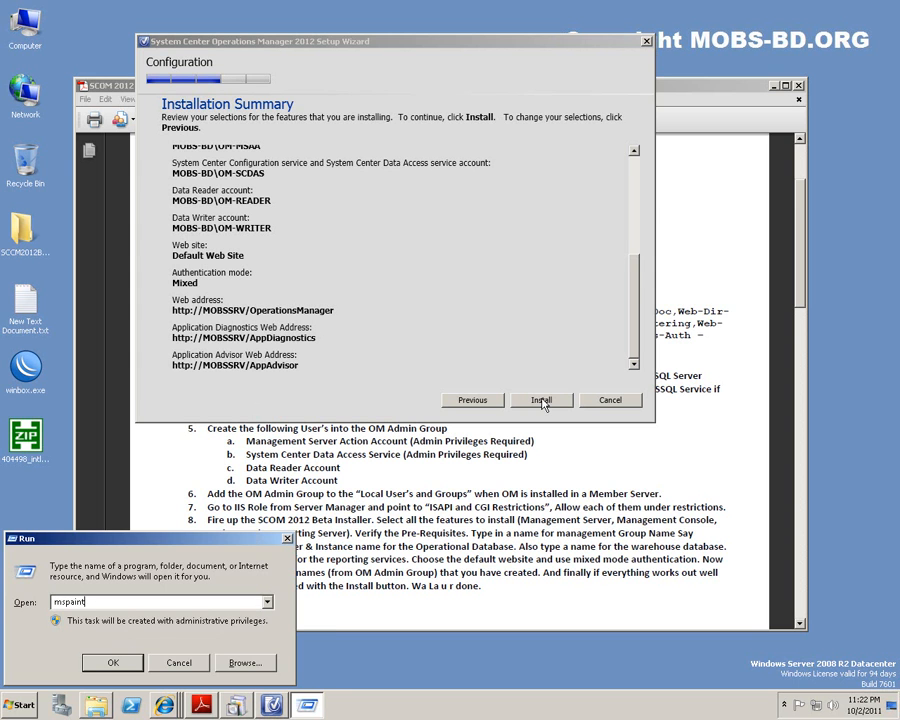
key(Return)
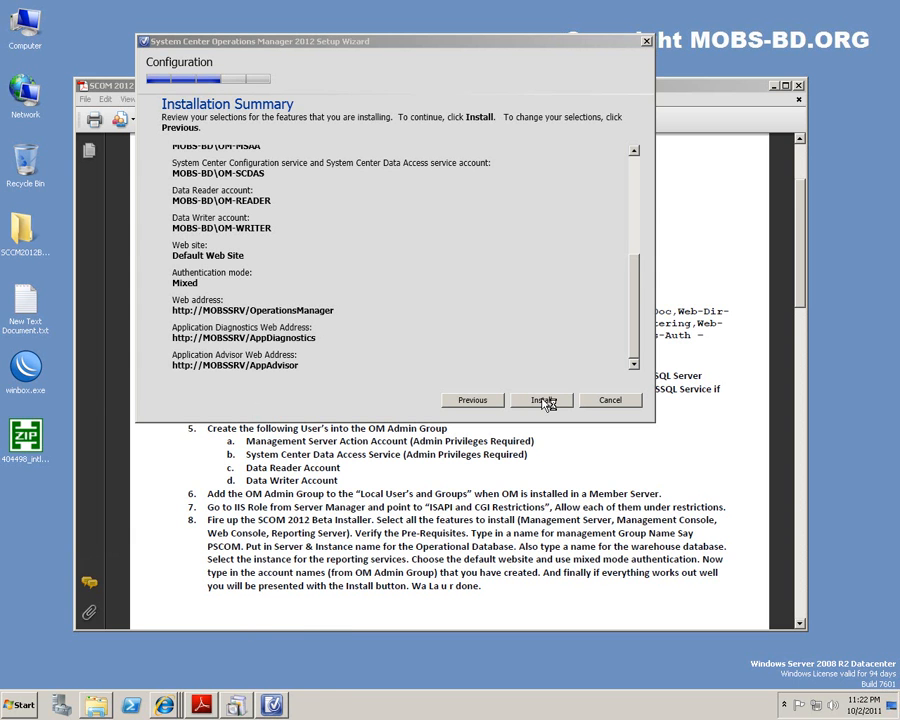
key(ctrl+v)
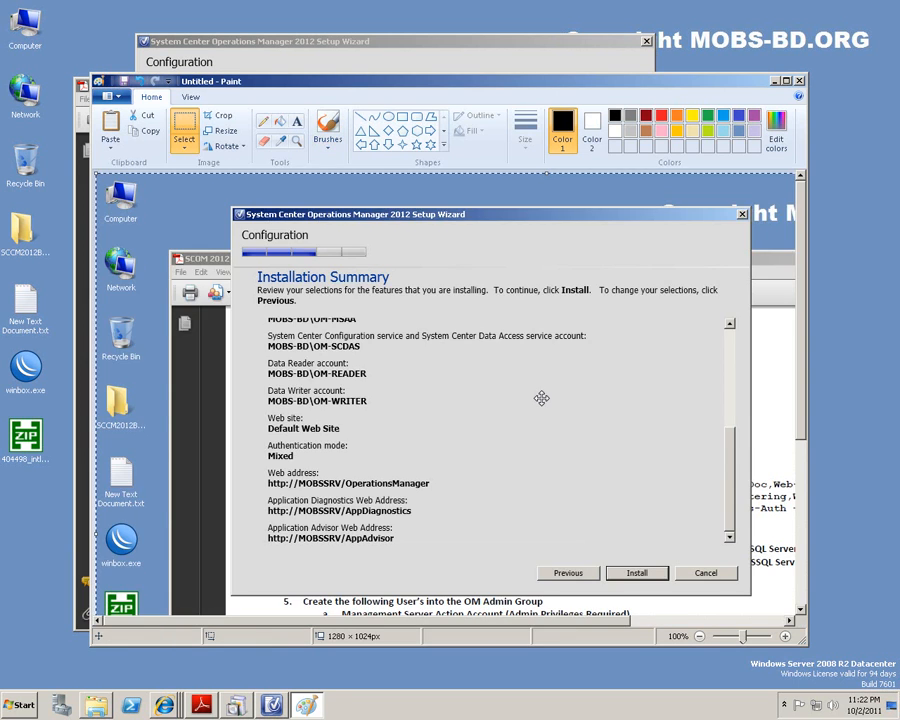
key(ctrl+s)
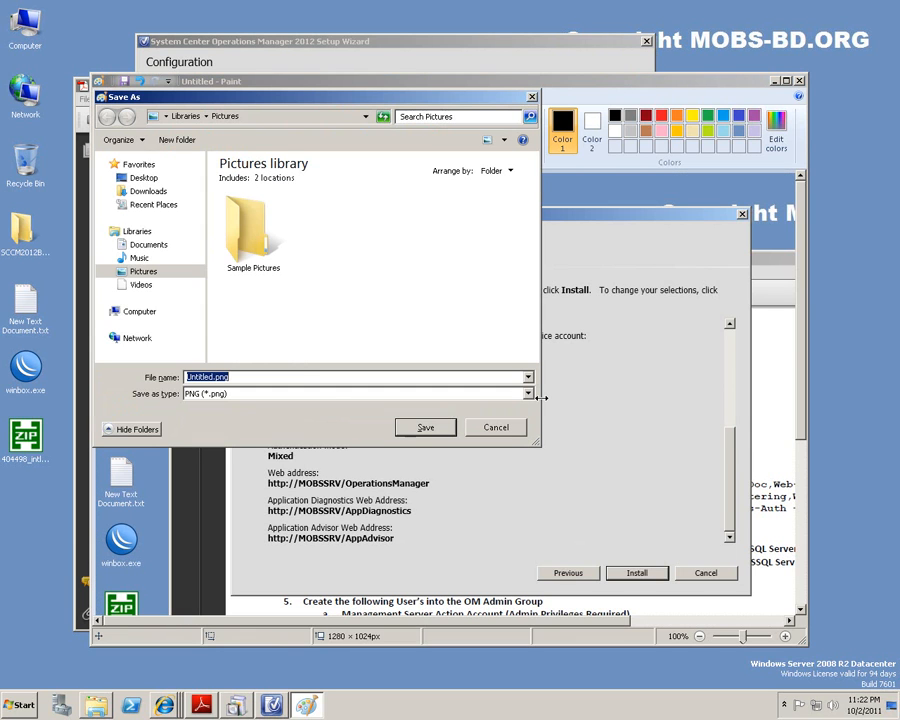
key(shift+Left)
key(shift+Left)
key(shift+Left)
key(shift+Left)
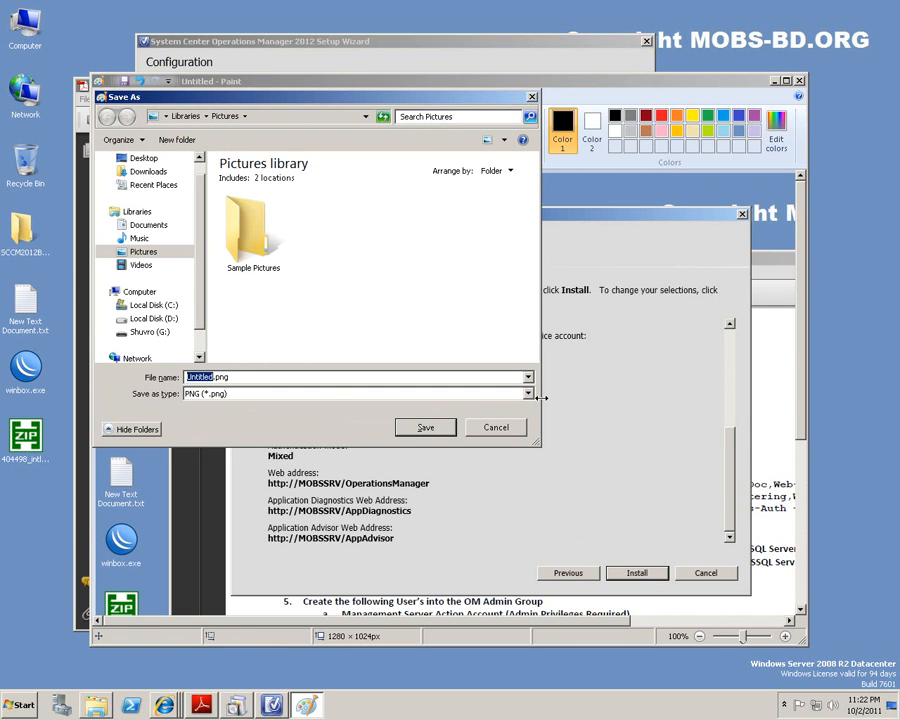
text(OM)
text(2012)
text(webadd)
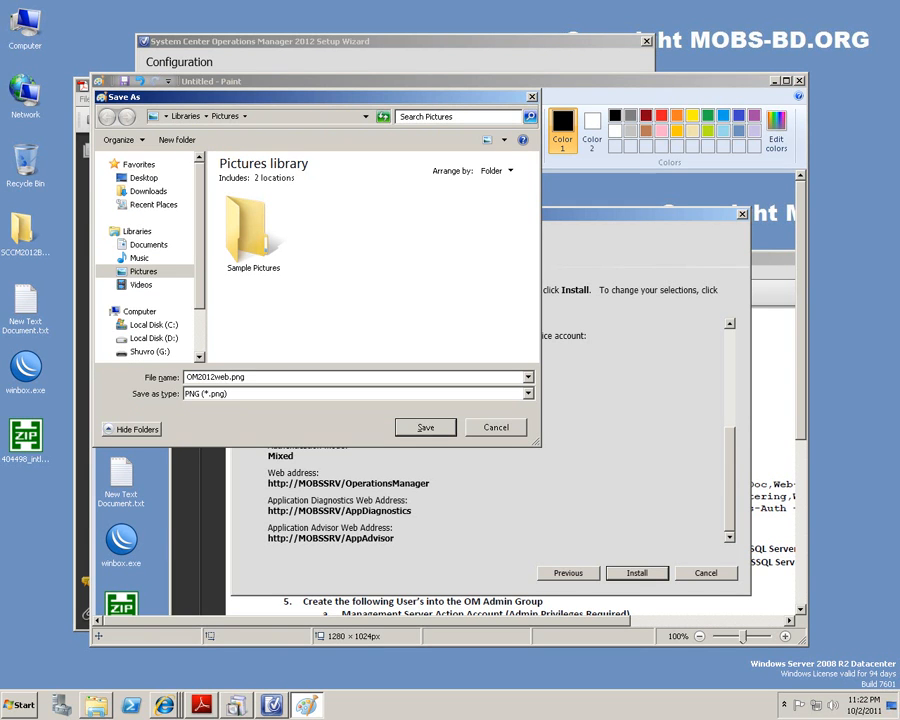
text(y)
key(Return)
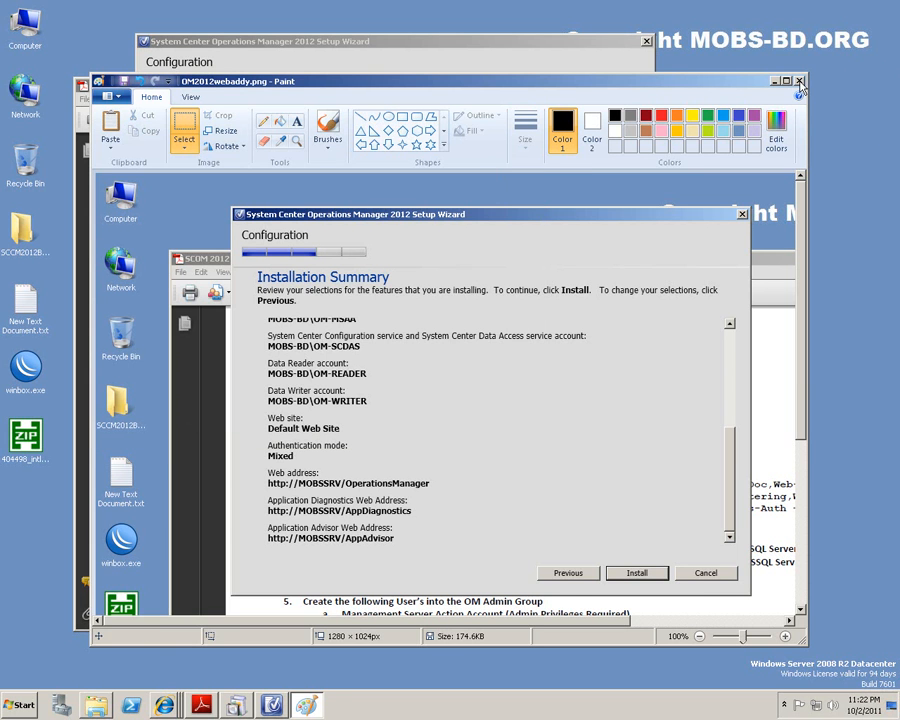
key(alt+F4)
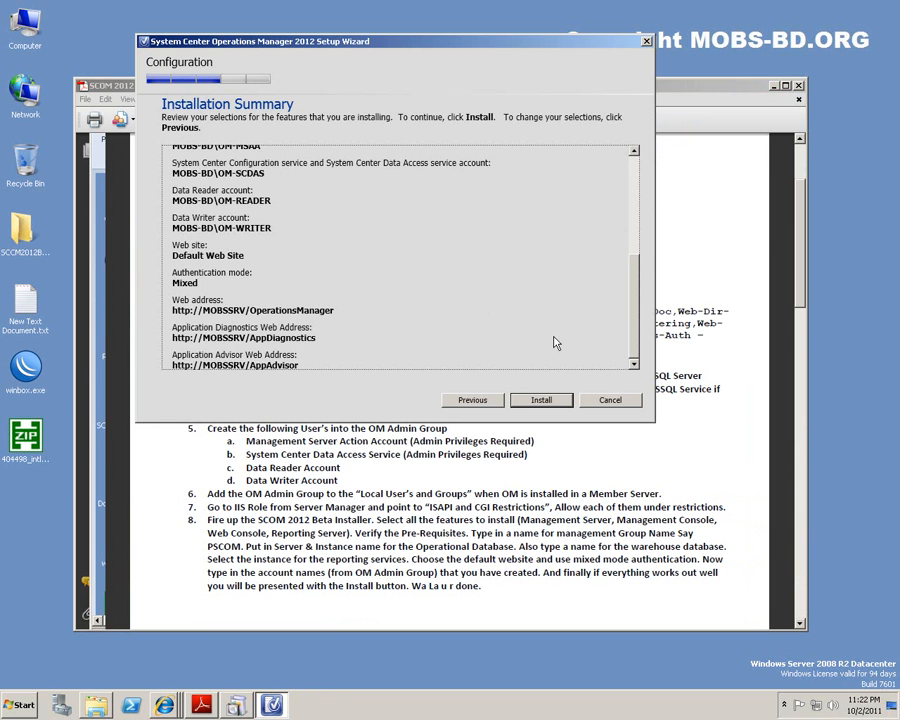
Start installing Operations Manager 2012 and hide the Adobe Reader notes while all eight components finish.
click(548, 404)
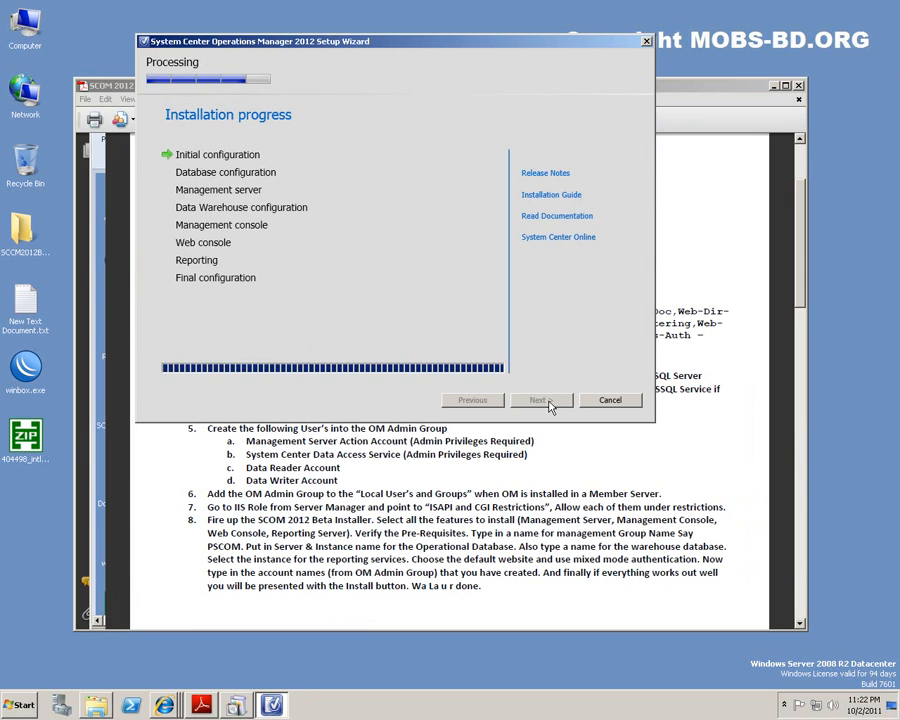
click(774, 87)
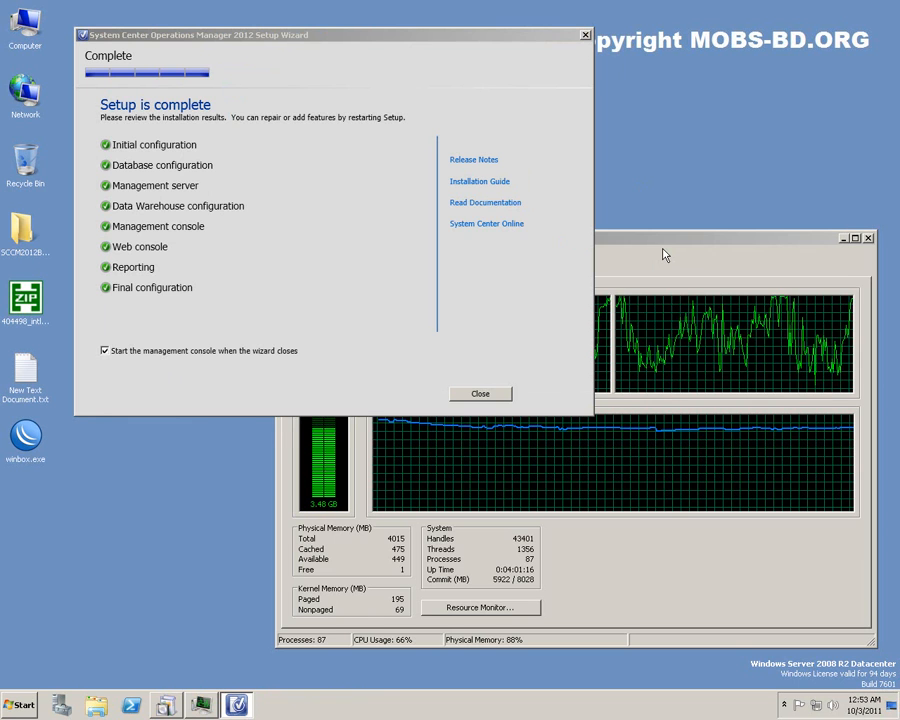
Check free physical memory in Task Manager, then close the finished Setup Wizard.
click(666, 253)
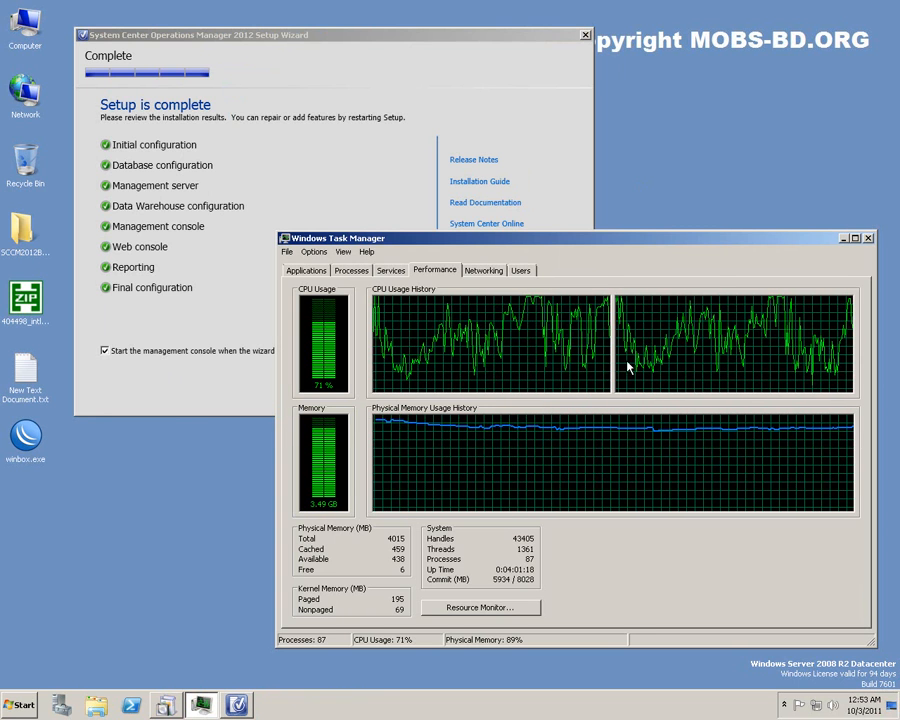
double_click(417, 569)
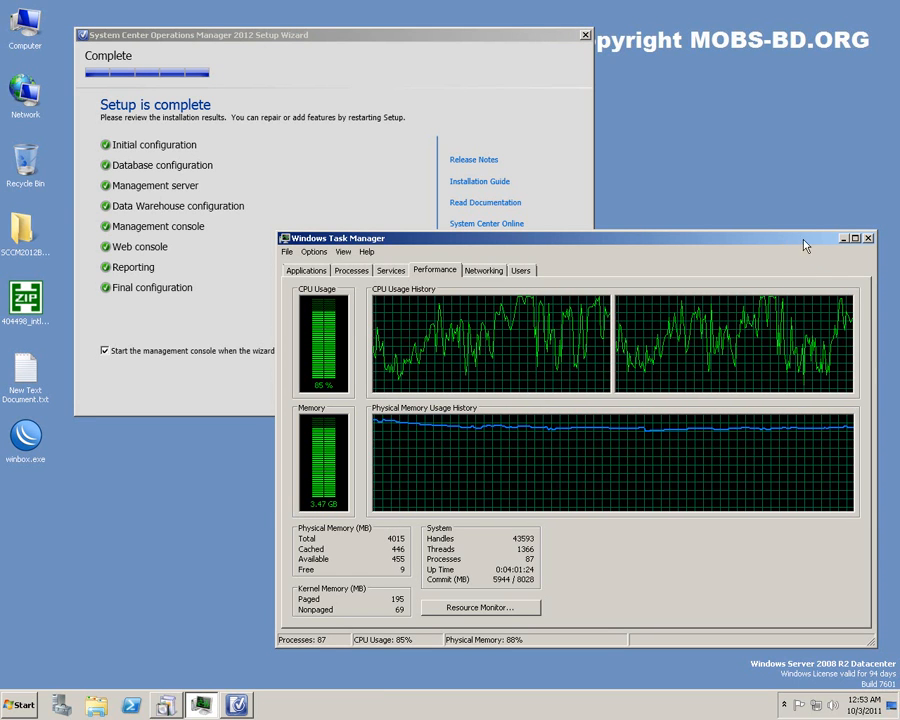
click(869, 240)
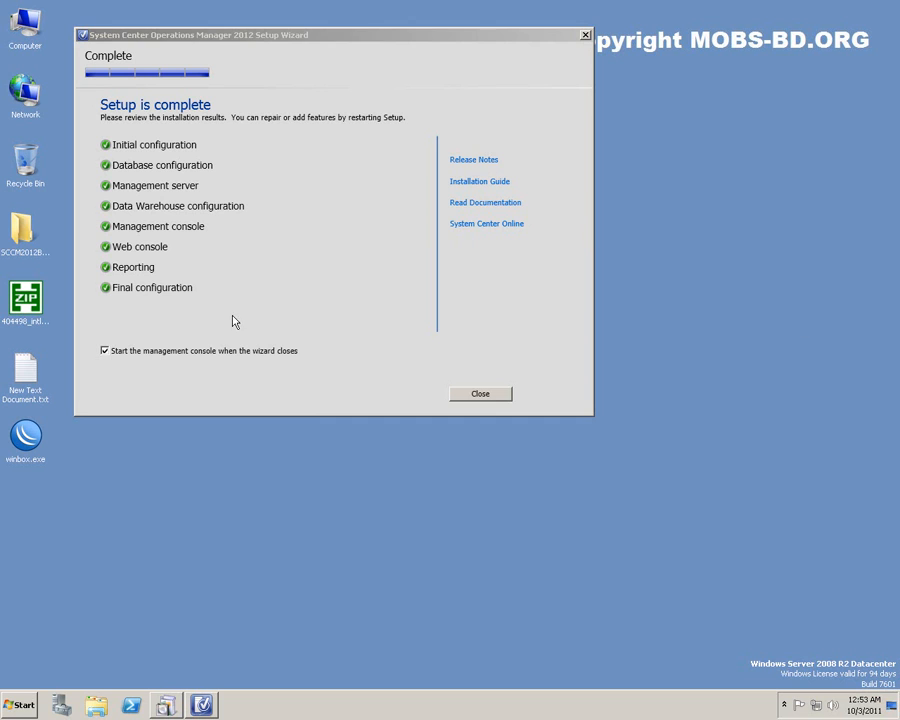
click(484, 396)
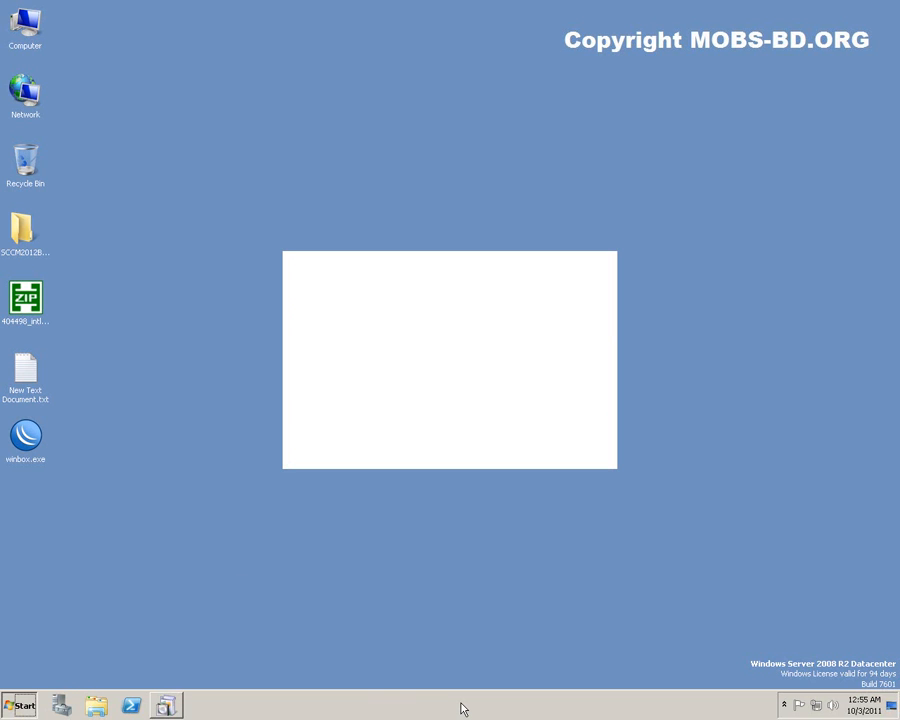
Expand the System Center Operations Manager 2012 folder under the Start menu's All Programs.
key(super)
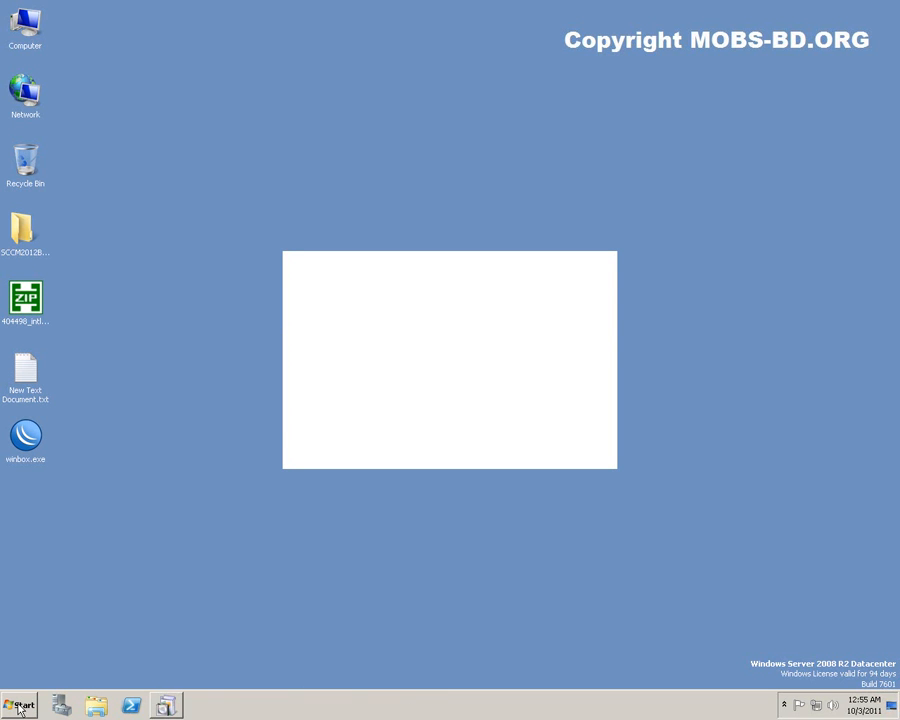
key(super)
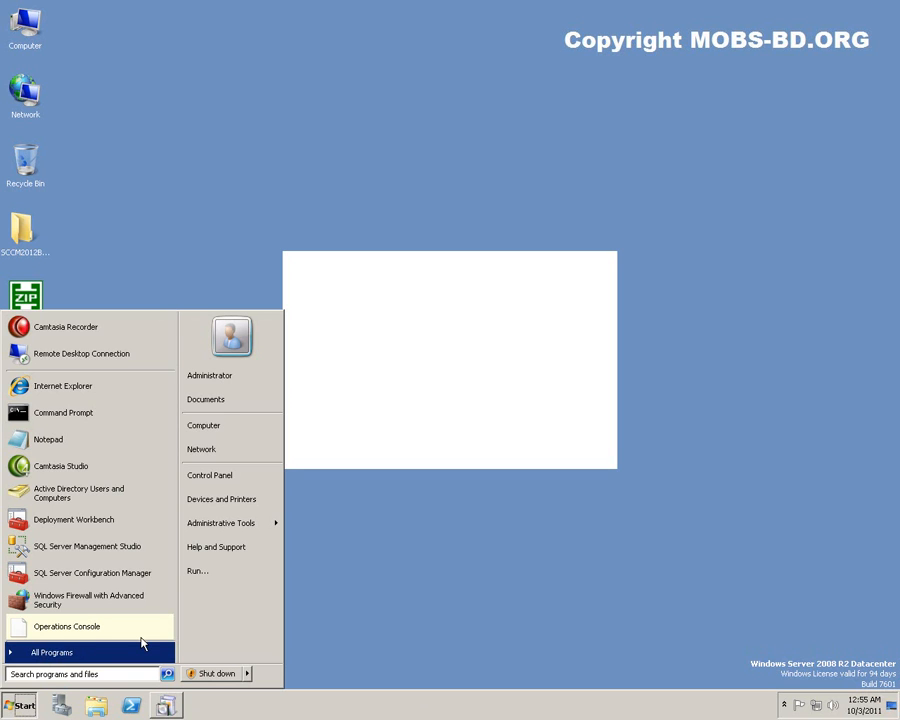
click(142, 643)
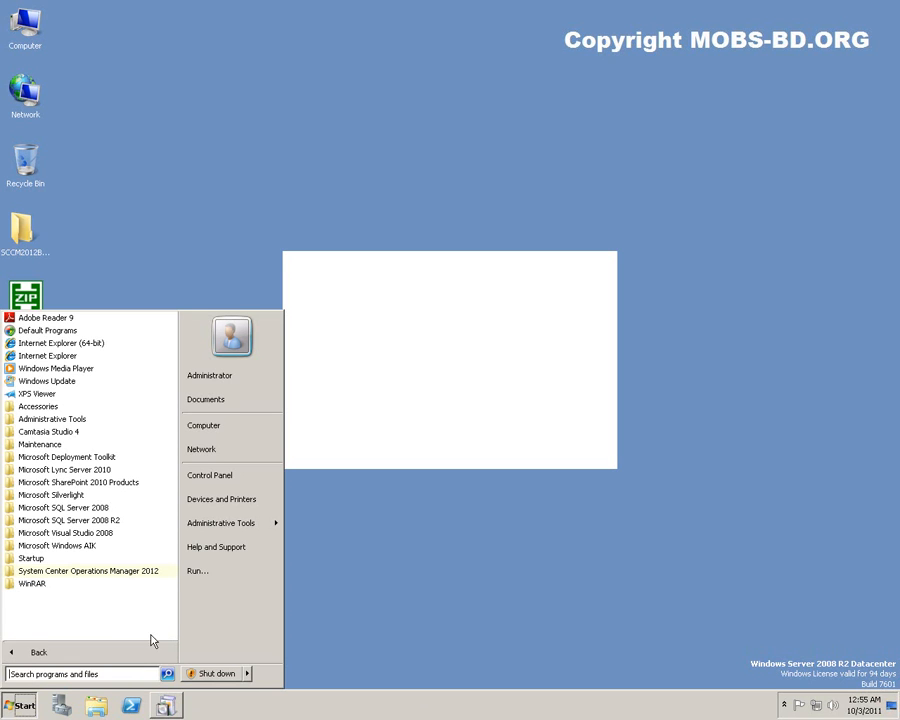
click(107, 574)
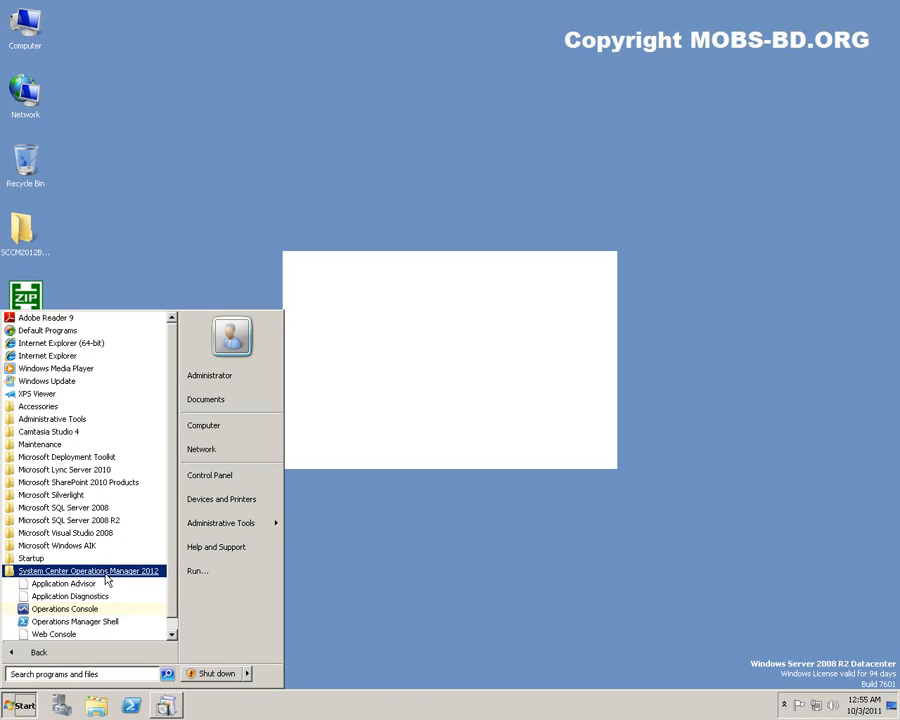
click(172, 633)
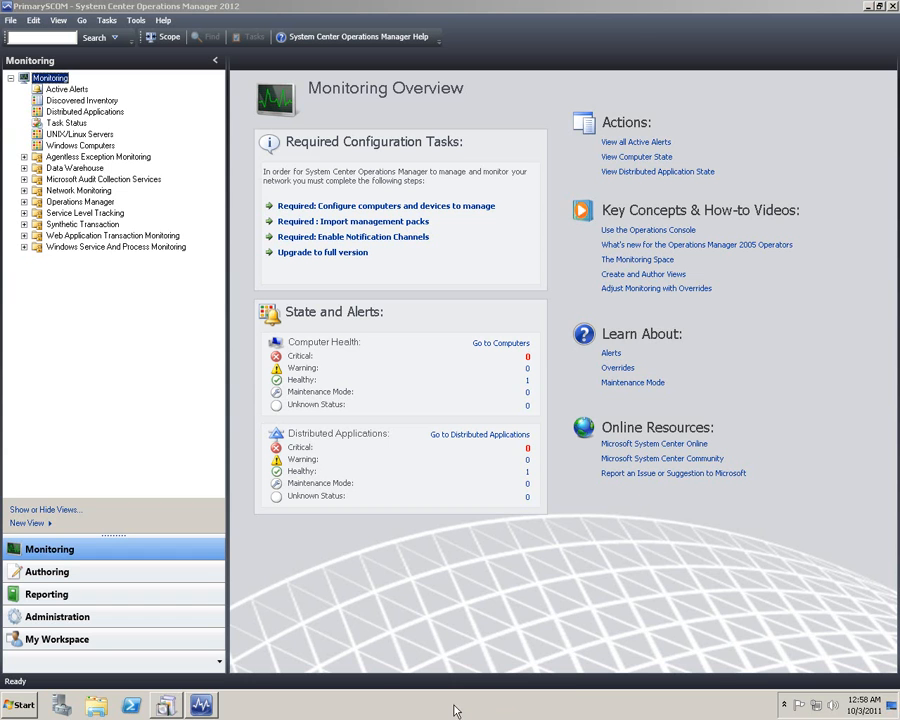
Check resource usage in Task Manager, then switch the console to Authoring with Ctrl+2.
right_click(454, 706)
click(494, 668)
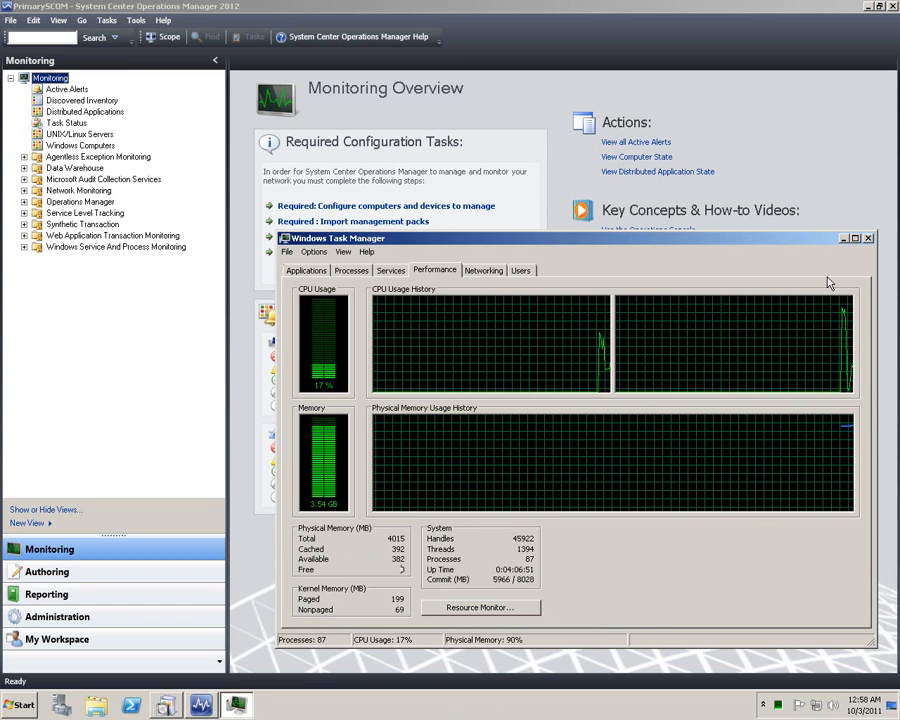
click(868, 239)
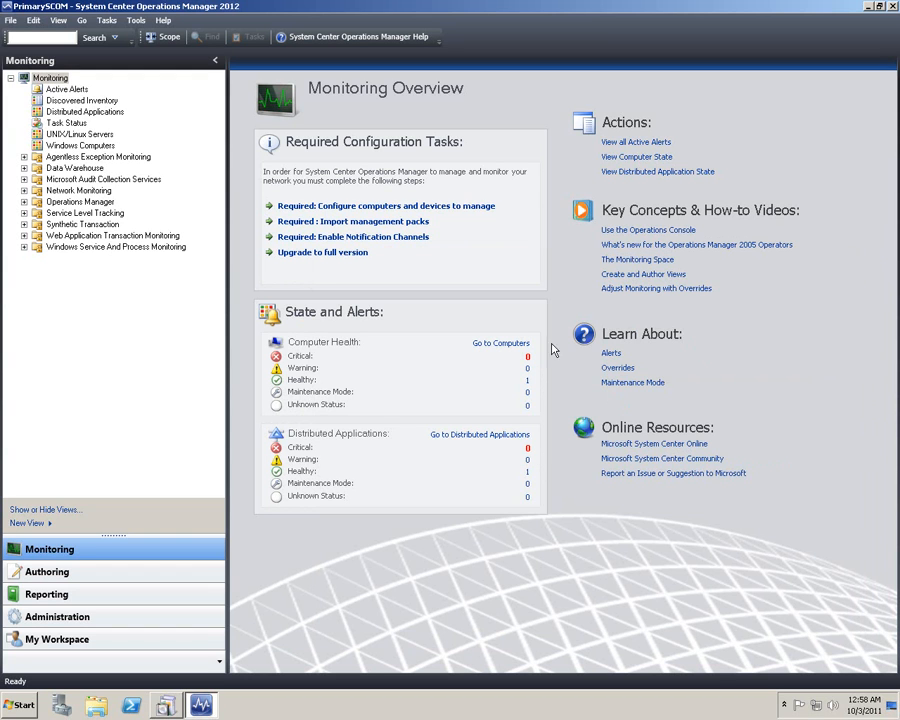
click(159, 294)
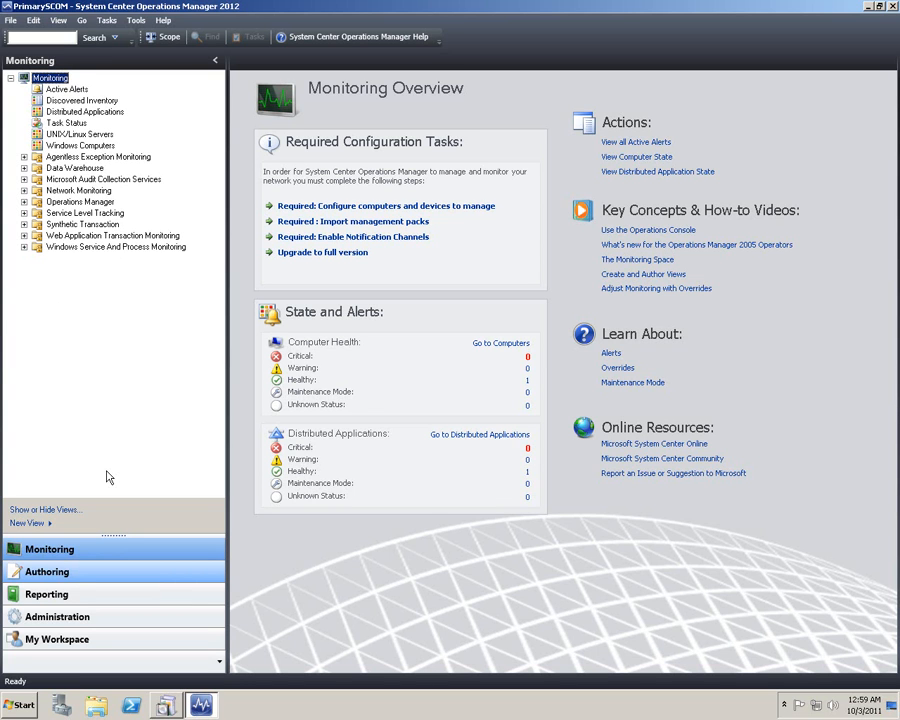
key(ctrl+2)
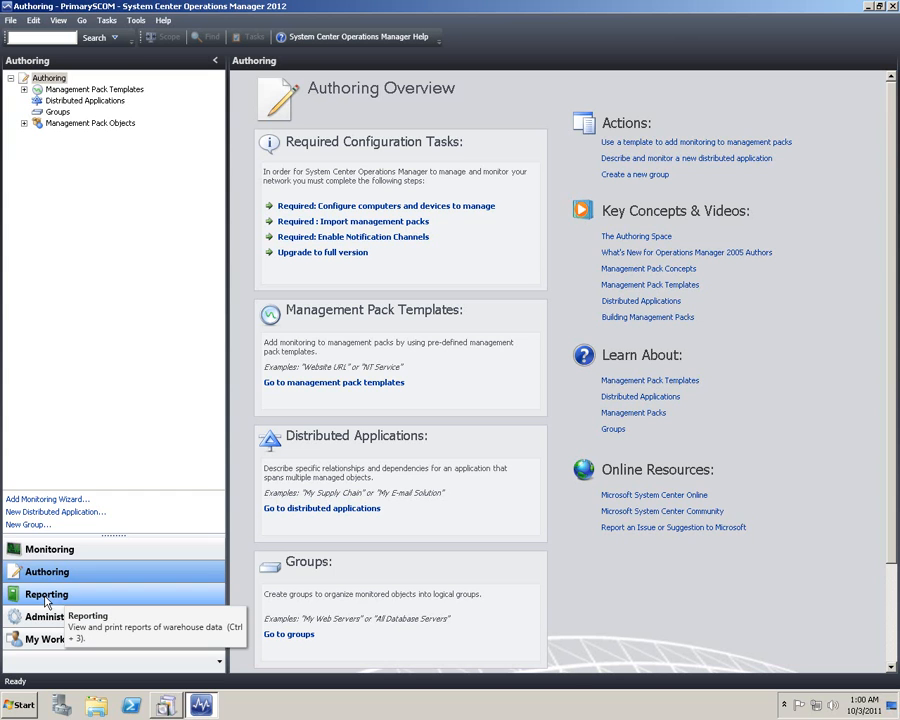
Expand Management Pack Templates and Management Pack Objects, then switch to the Reporting workspace.
click(24, 89)
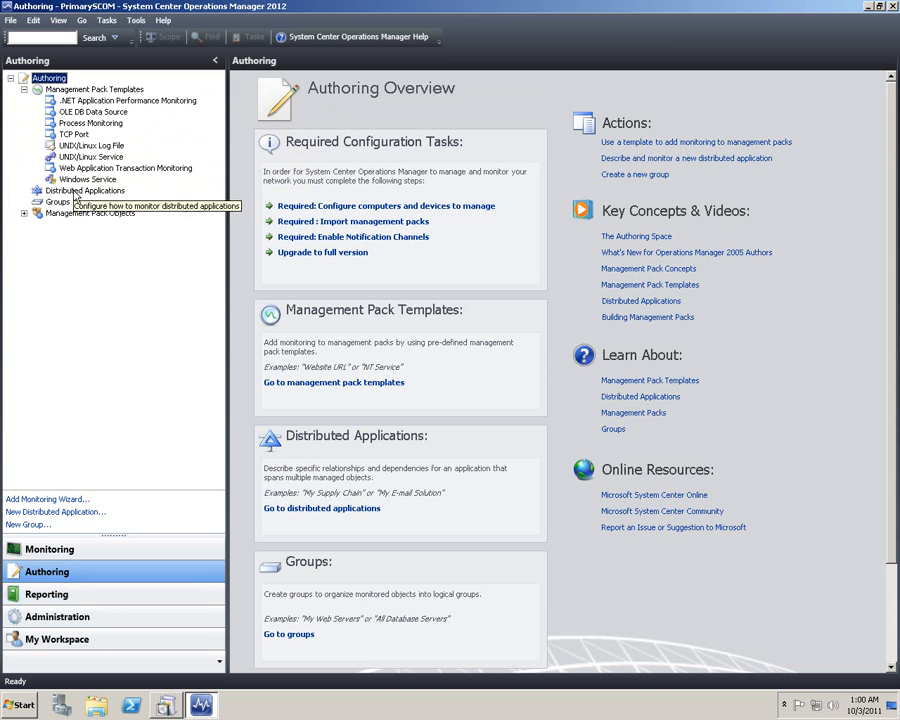
click(24, 213)
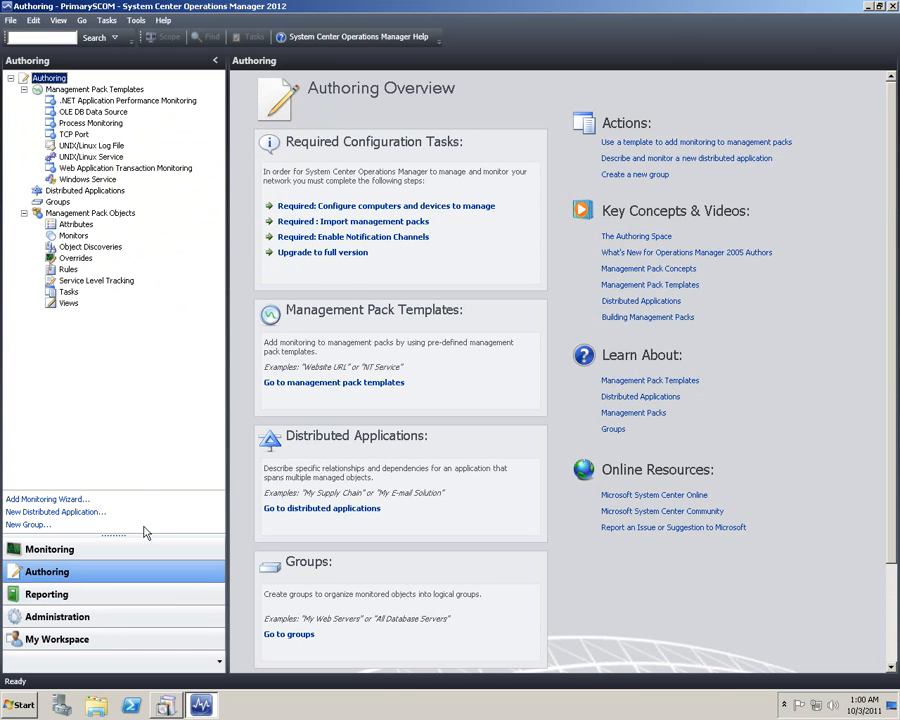
click(53, 597)
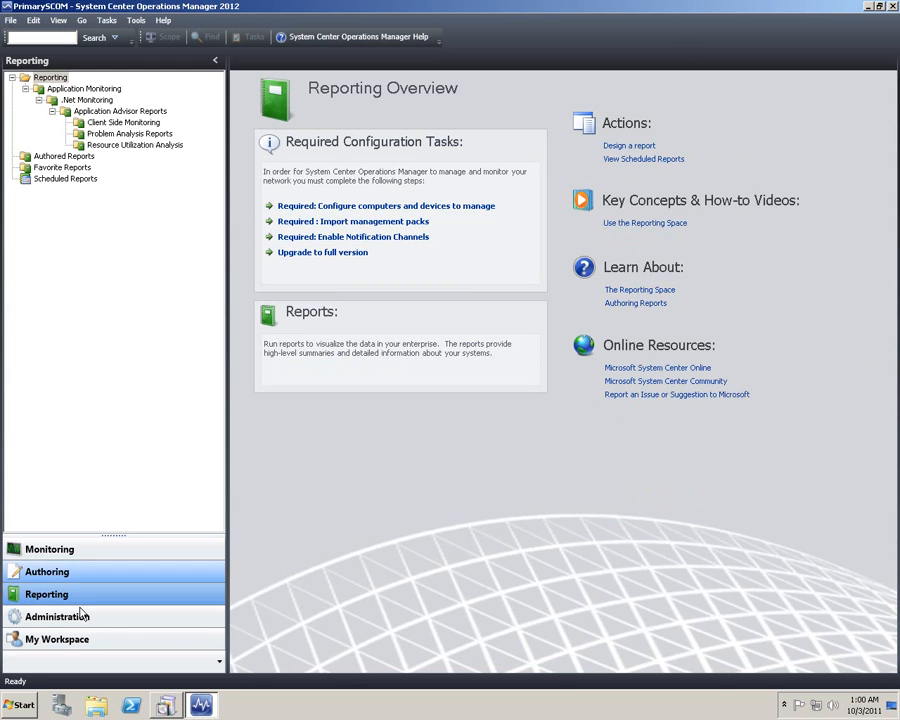
View the Administration workspace, then switch to My Workspace's overview.
click(57, 627)
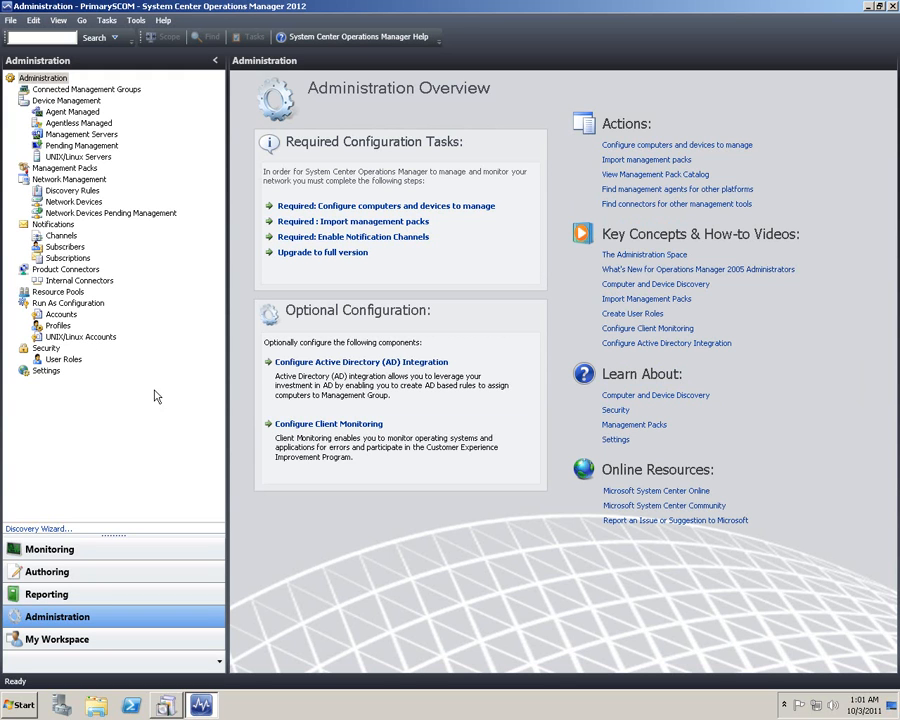
click(70, 643)
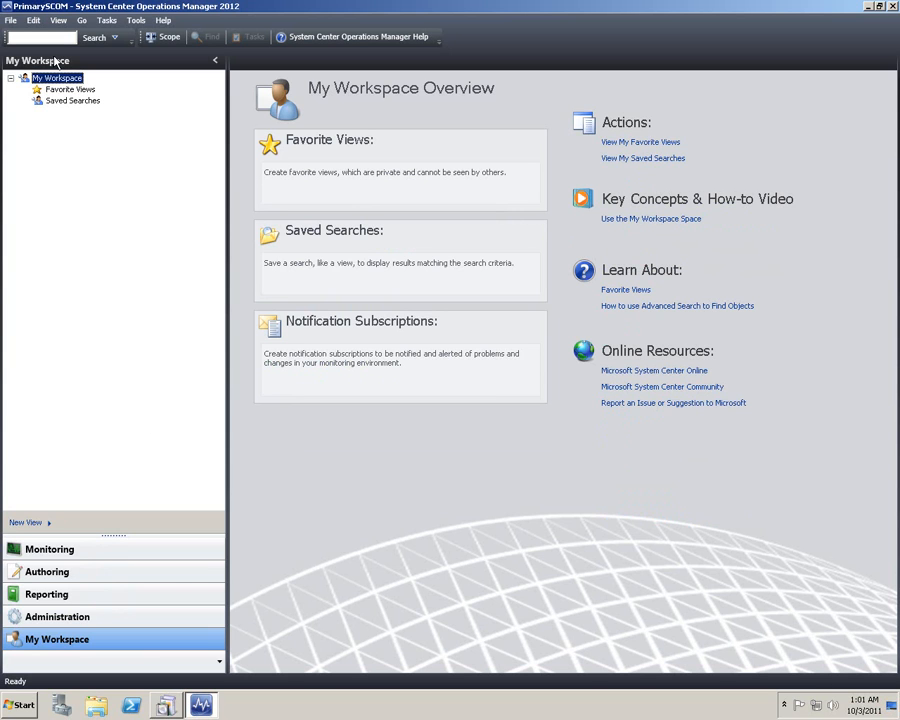
Quit the Operations Console with File > Exit and restore the setup launcher window.
click(11, 22)
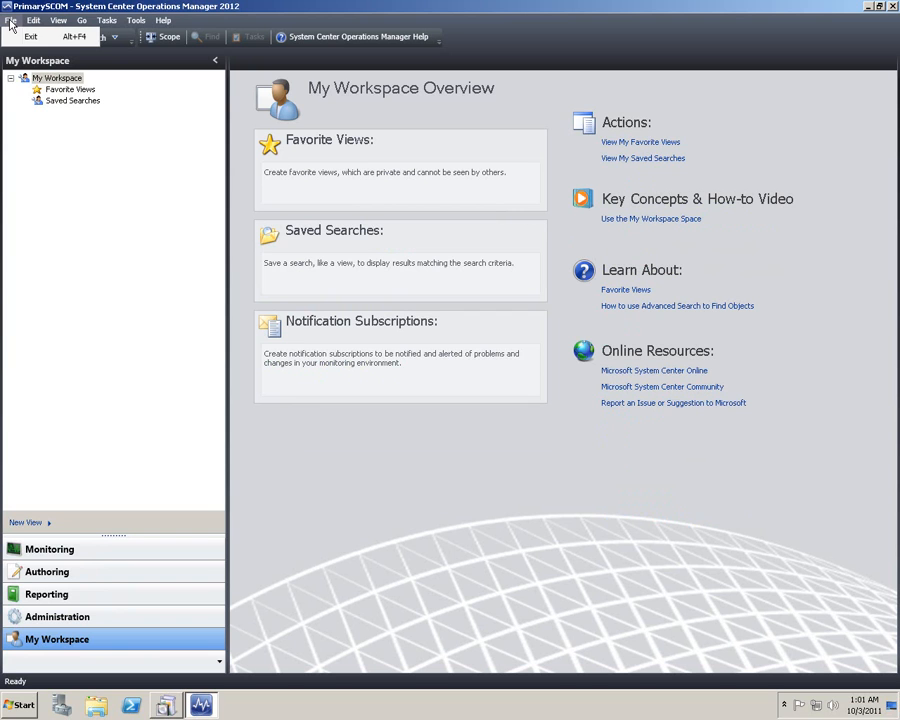
click(33, 37)
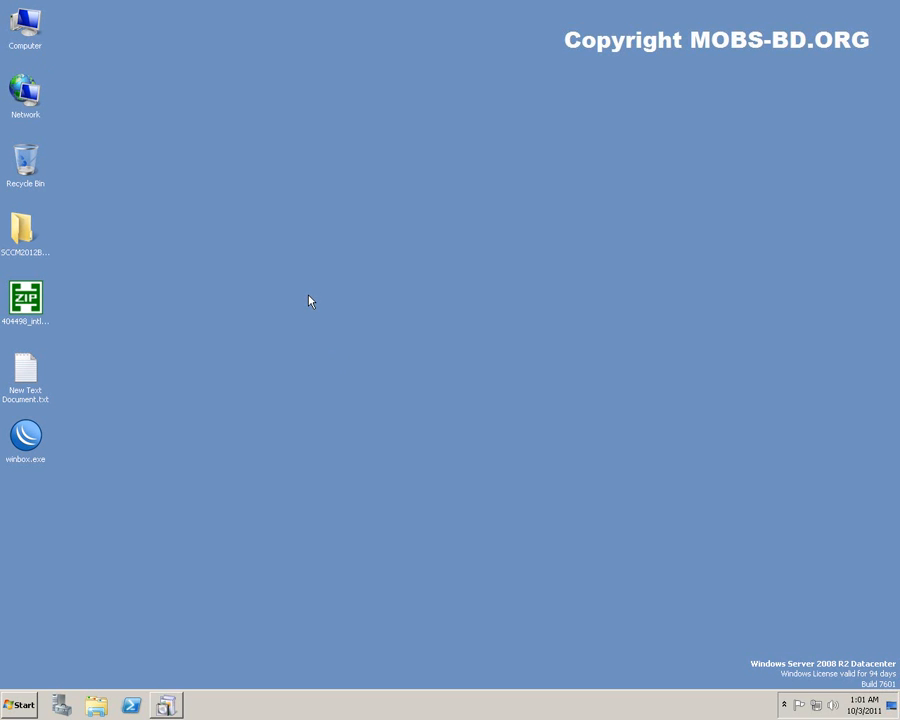
click(166, 706)
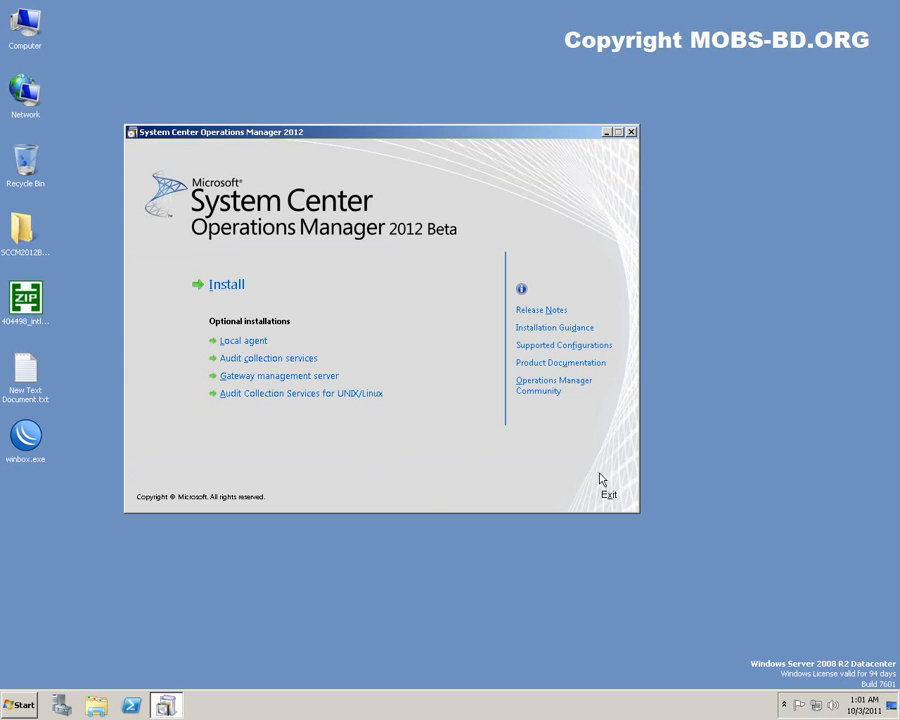
click(608, 492)
Move the setup launcher down and to the right on the desktop.
click(281, 76)
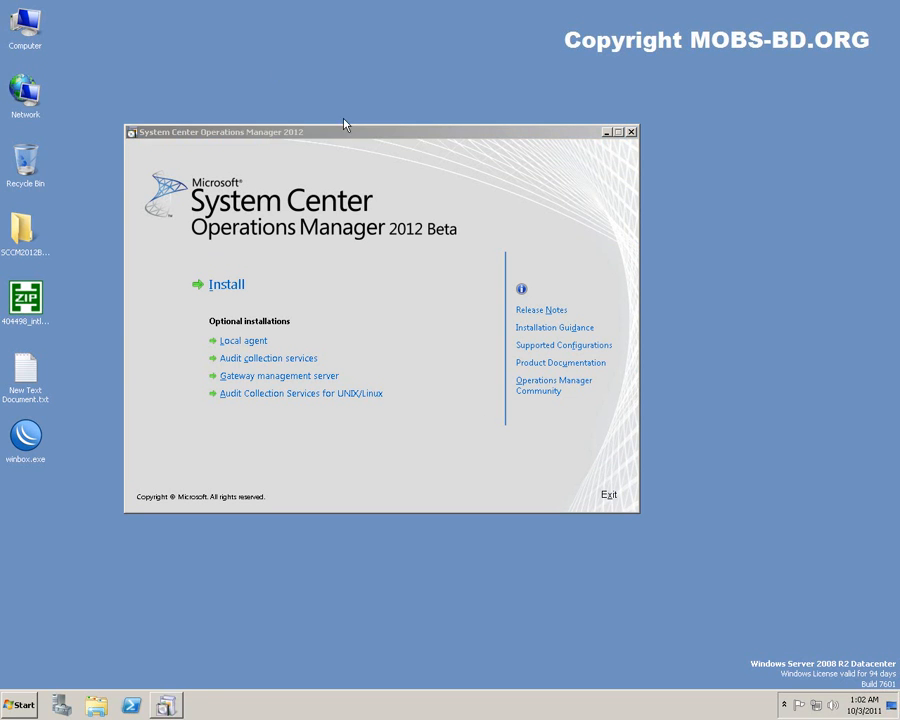
drag(351, 134, 401, 160)
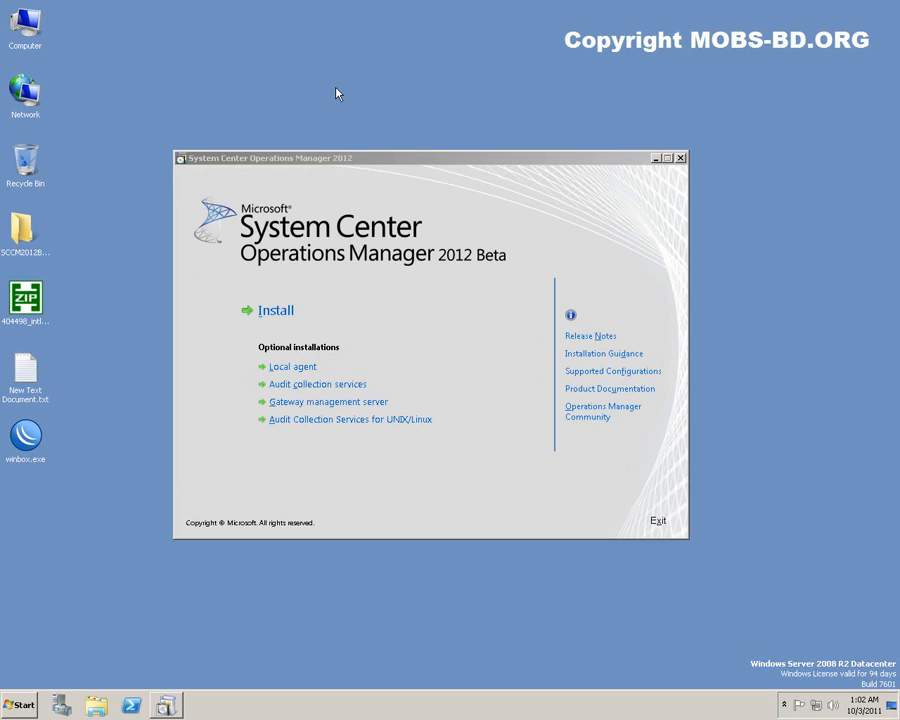
right_click(263, 65)
click(337, 94)
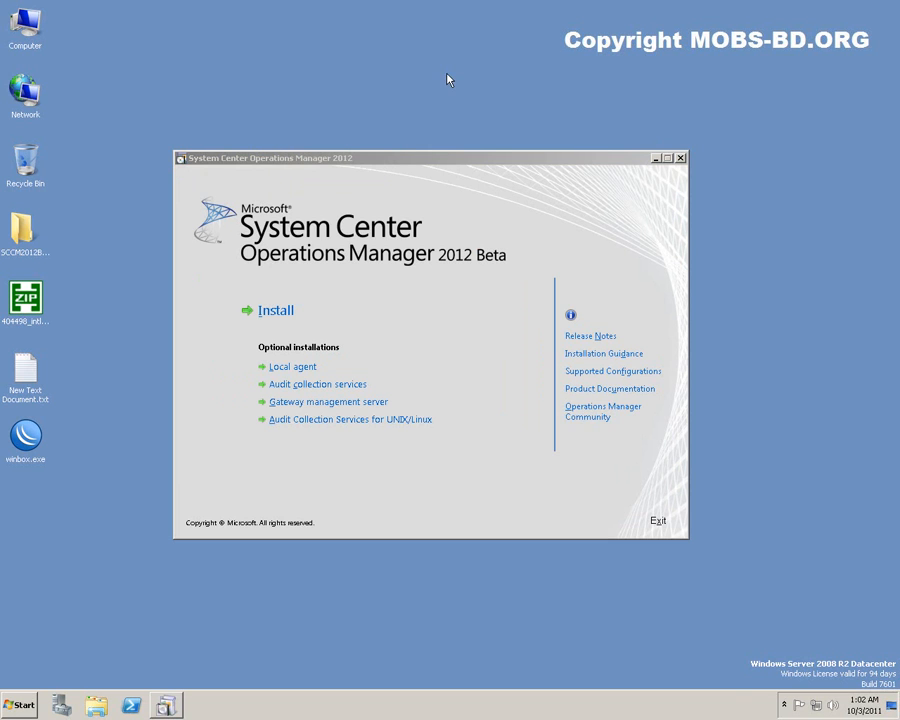